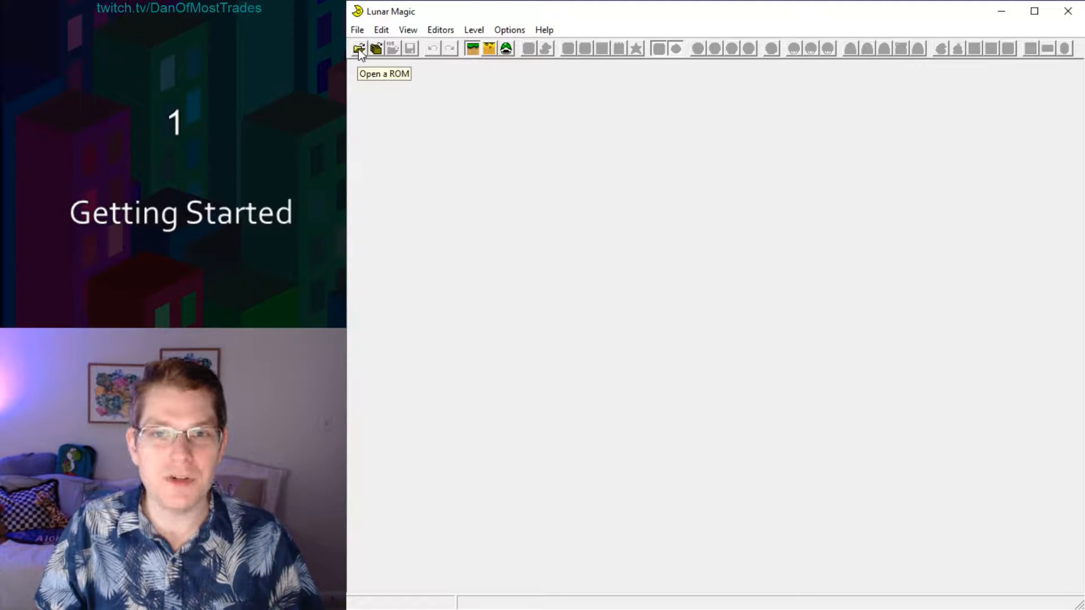
# Open the ROM Test2.smc and load level number 1.
pyautogui.click(359, 49)
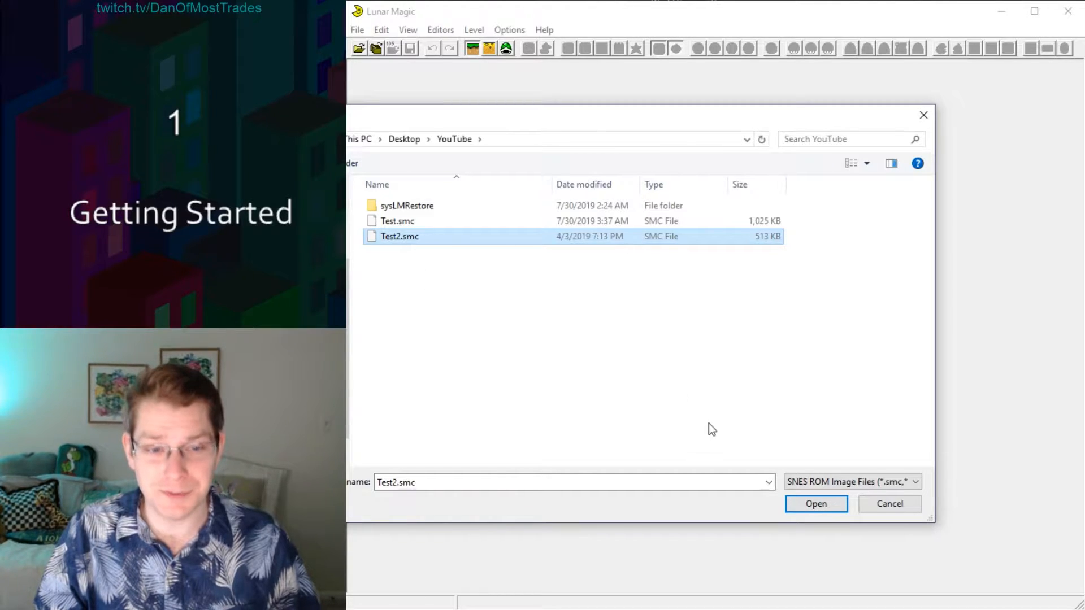
pyautogui.press('Return')
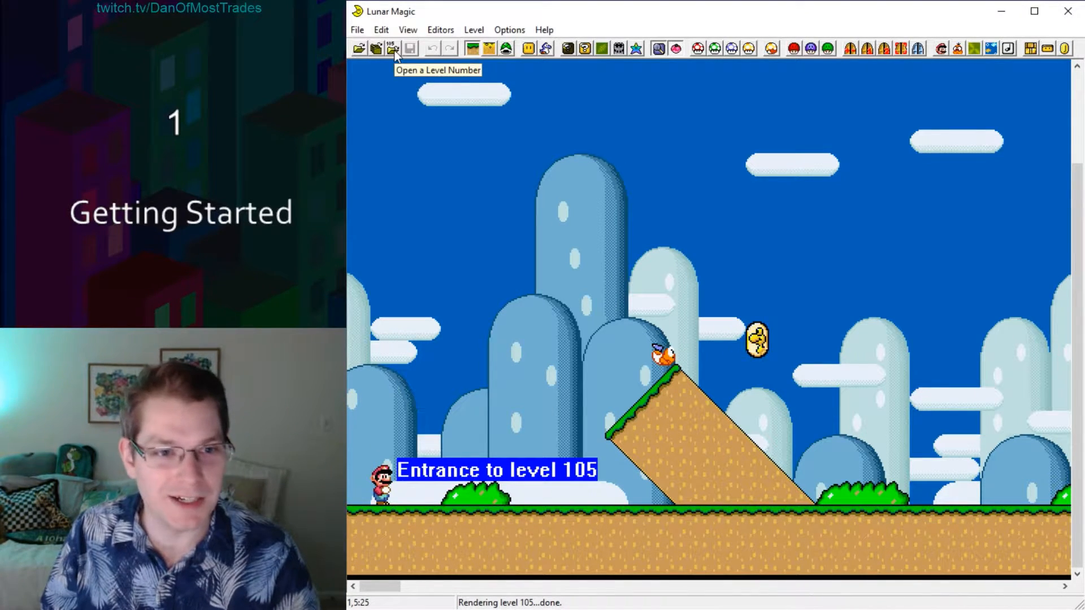
pyautogui.click(393, 49)
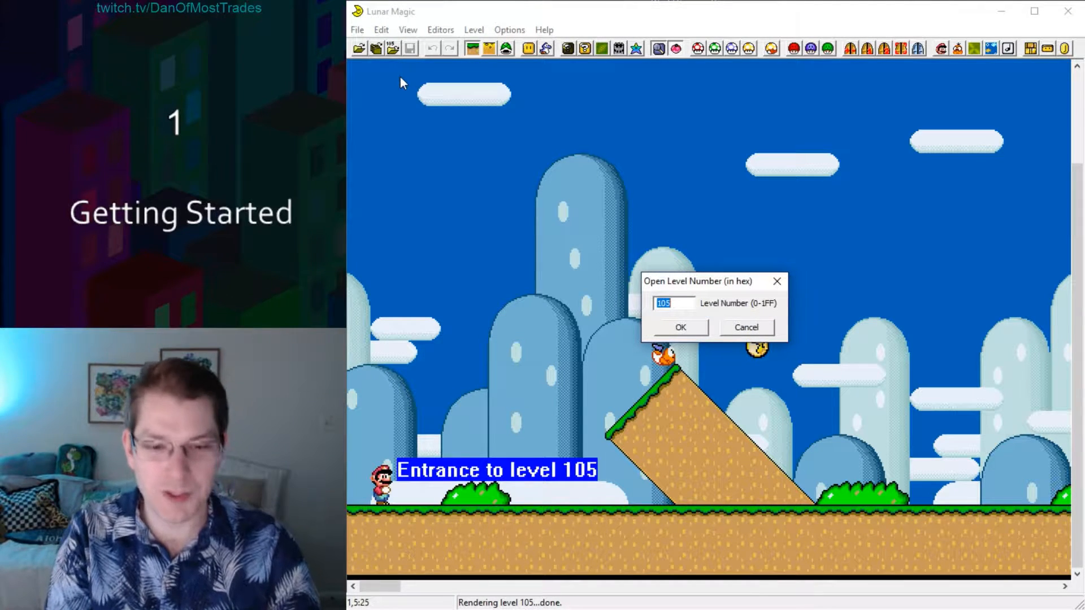
pyautogui.write('1')
pyautogui.press('Return')
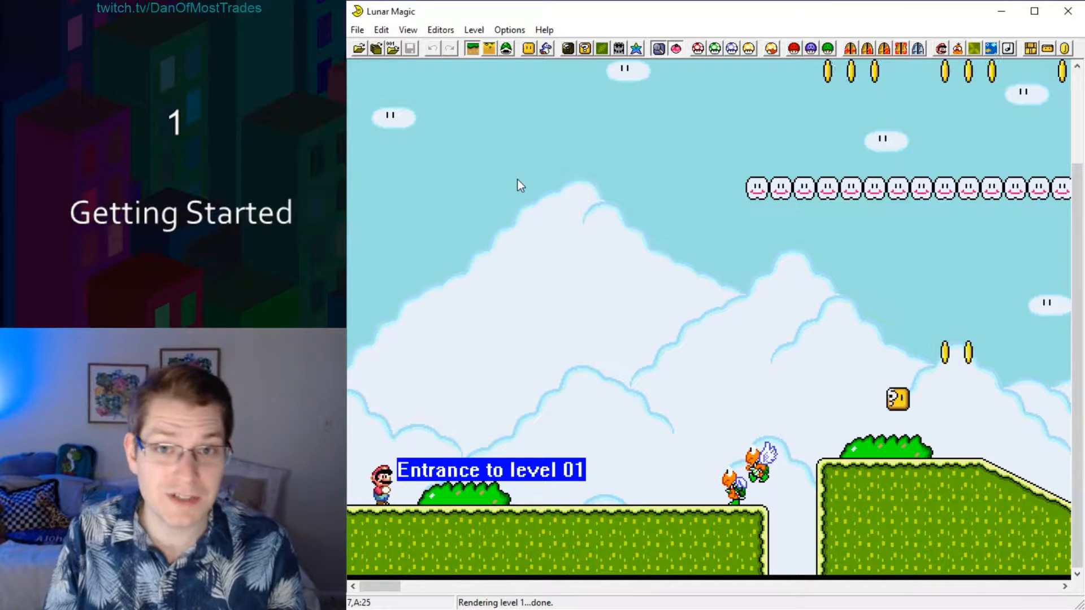
# Browse through the ROM's levels from level 1 up to level 26 to examine their layouts, and return to level 1.
pyautogui.press('pagedown')
pyautogui.press('pagedown')
pyautogui.press('pagedown')
pyautogui.press('pagedown')
pyautogui.press('pagedown')
pyautogui.press('pagedown')
pyautogui.press('pagedown')
pyautogui.press('pagedown')
pyautogui.press('pagedown')
pyautogui.press('pagedown')
pyautogui.press('pagedown')
pyautogui.press('pagedown')
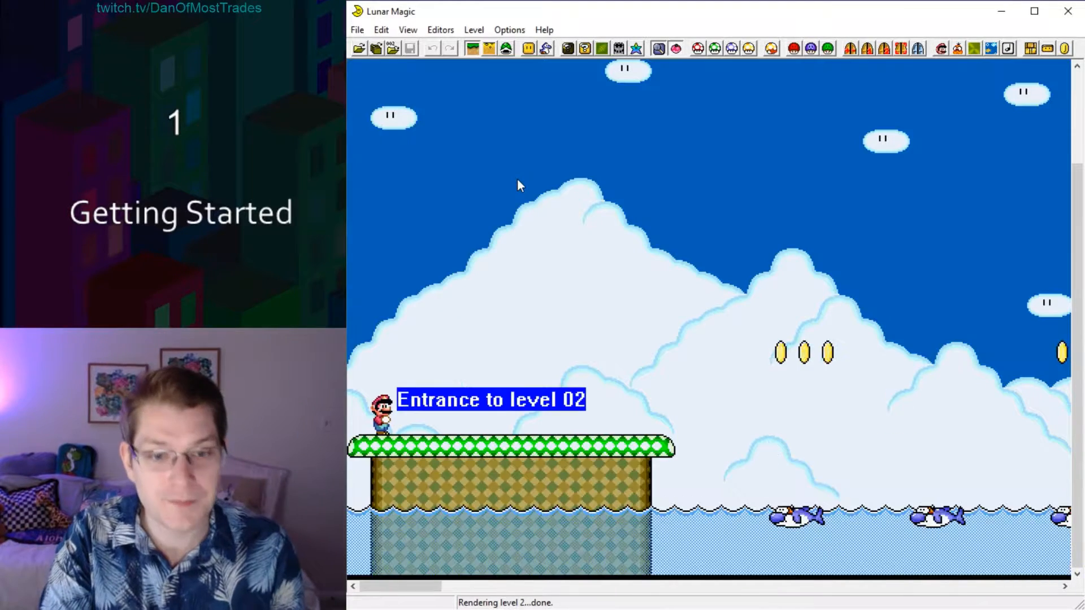
pyautogui.press('pagedown')
pyautogui.press('pagedown')
pyautogui.press('pagedown')
pyautogui.press('pagedown')
pyautogui.press('pagedown')
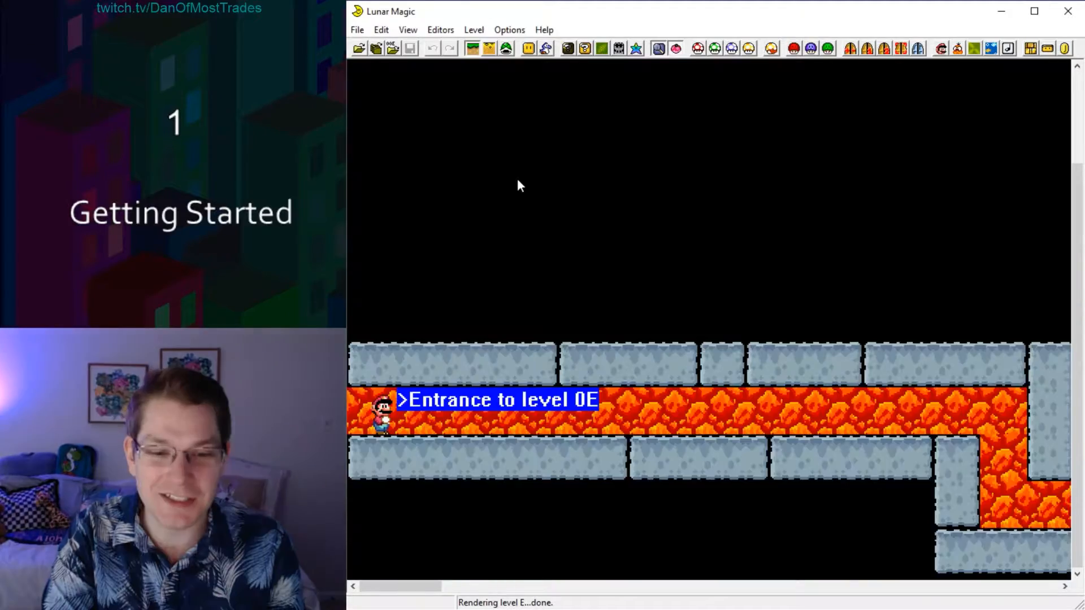
pyautogui.press('pagedown')
pyautogui.press('pagedown')
pyautogui.press('pagedown')
pyautogui.press('pagedown')
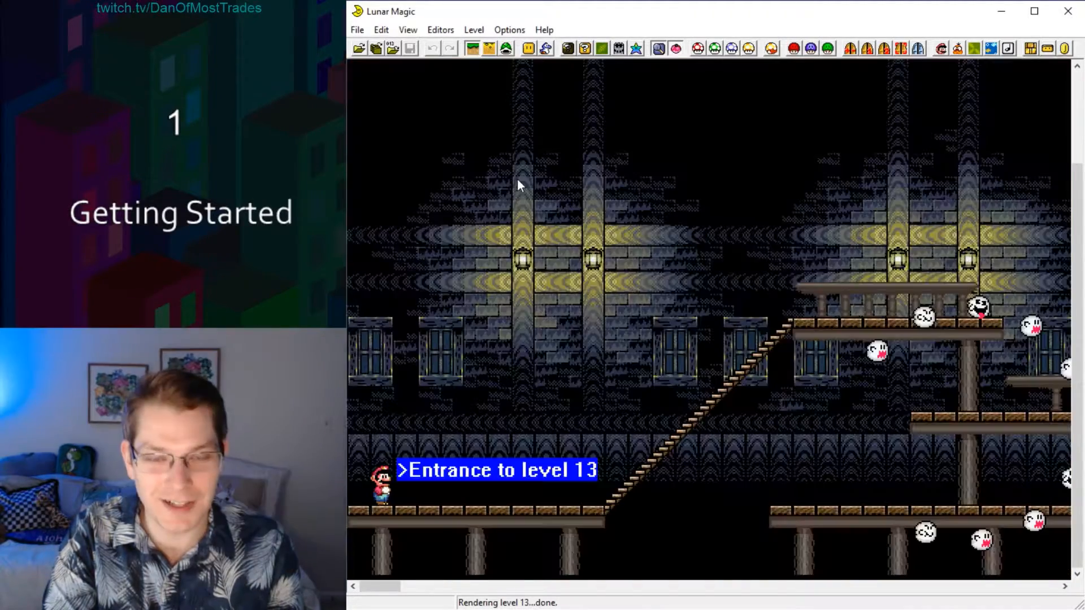
pyautogui.press('pagedown')
pyautogui.press('pagedown')
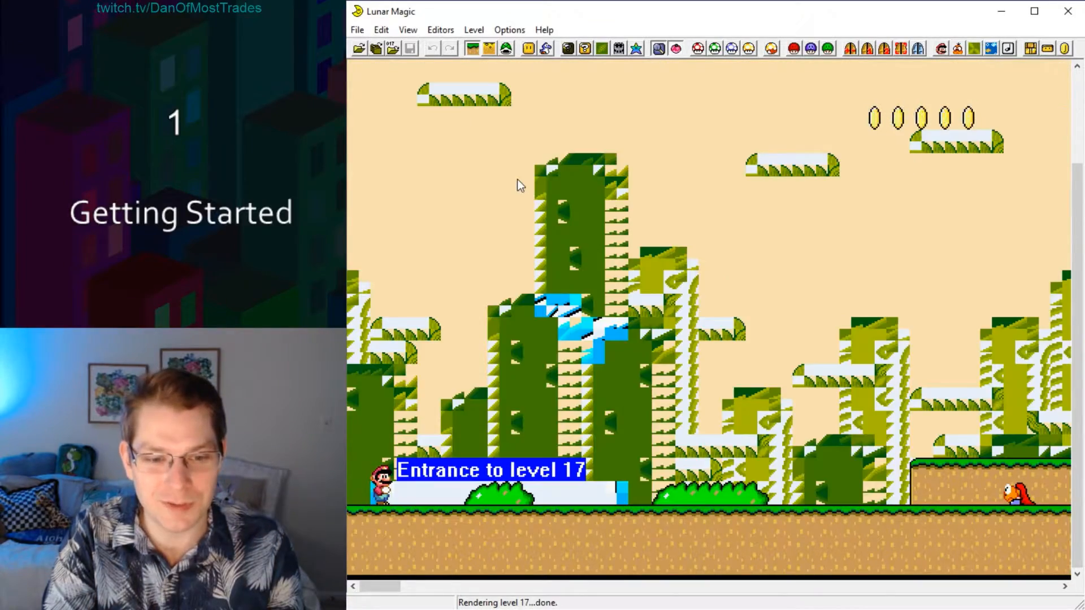
pyautogui.press('pageup')
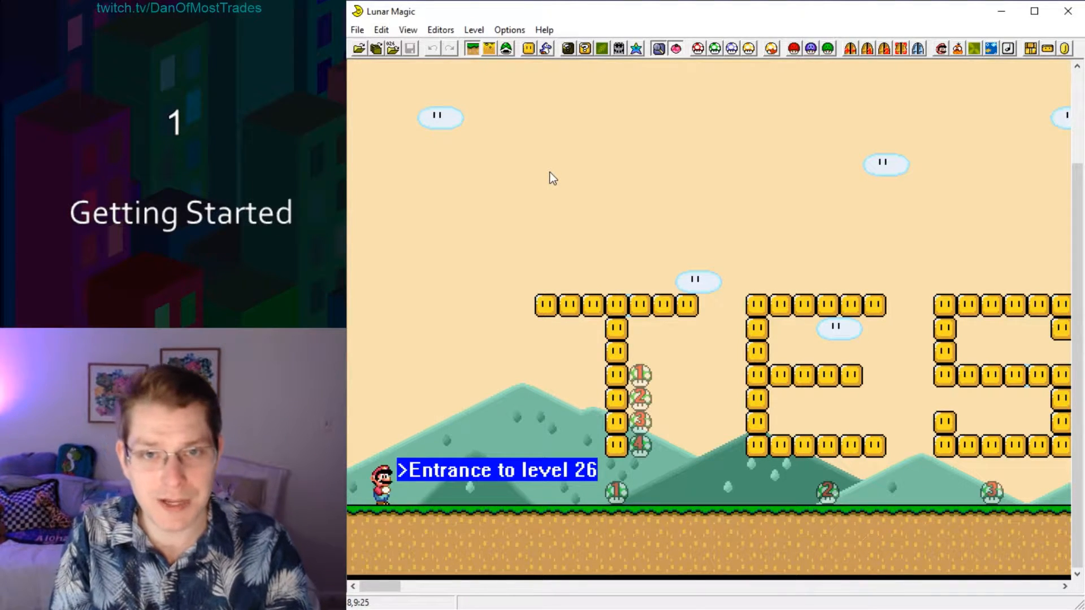
pyautogui.keyDown('ctrl'); pyautogui.scroll(-1, 553, 178); pyautogui.keyUp('ctrl')
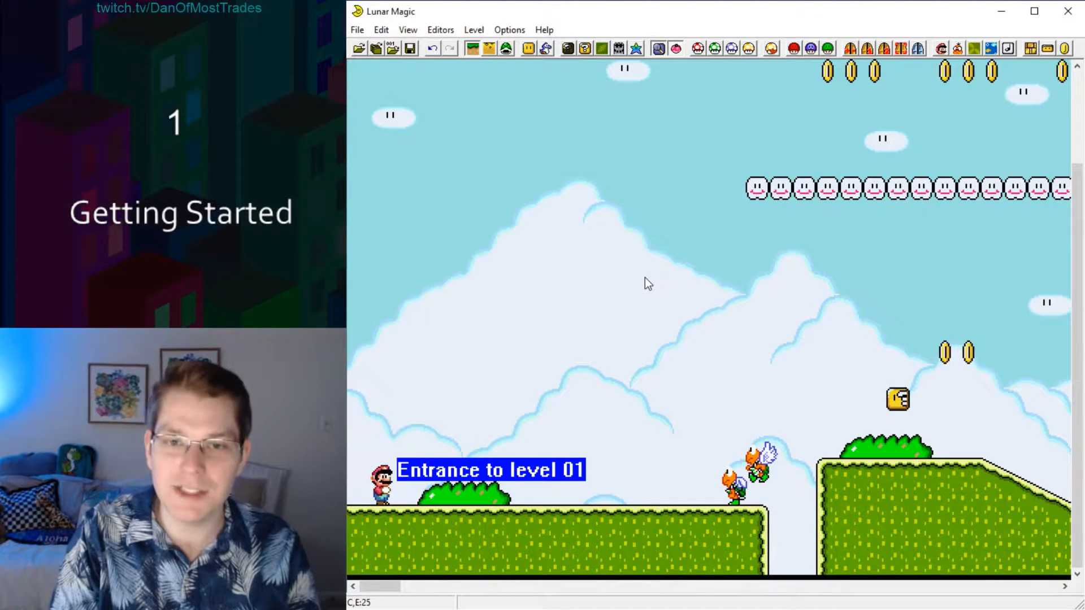
# Delete all objects, sprites, screen exits and secondary entrances from level 1 and save the level.
pyautogui.hotkey('ctrl', 'Delete')
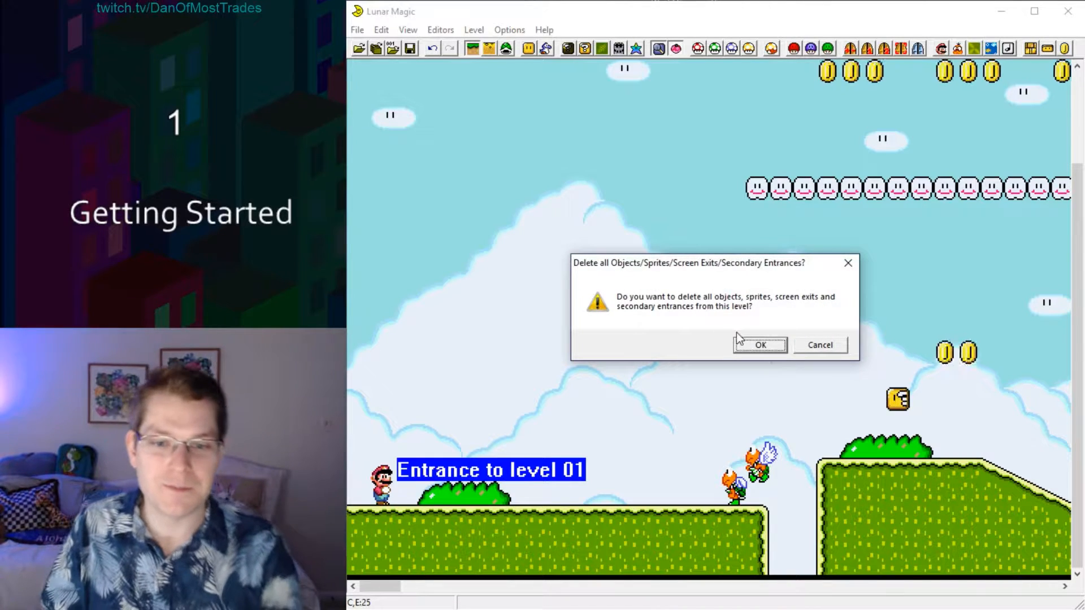
pyautogui.click(760, 346)
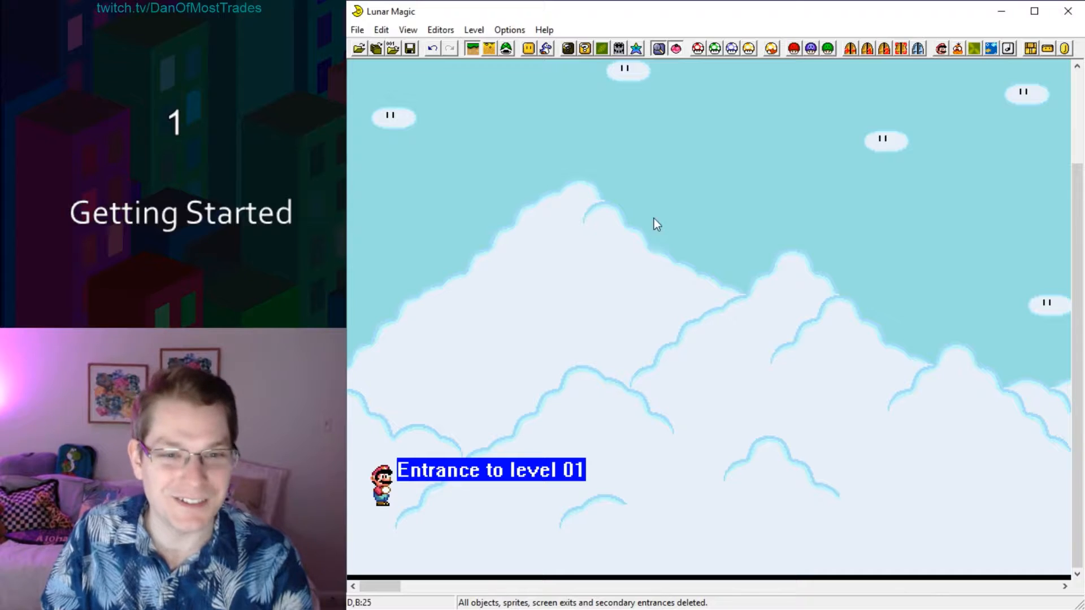
pyautogui.hotkey('ctrl', 's')
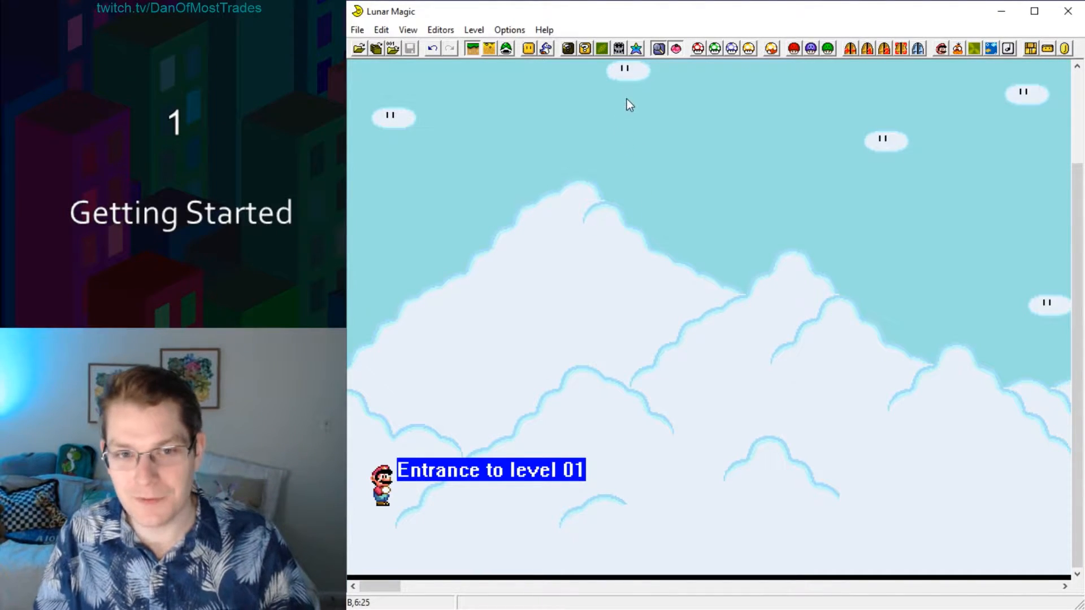
# Open the Overworld Editor, look over the maps and enable Layer 1 16x16 Editor Mode on the starting island submap.
pyautogui.click(619, 49)
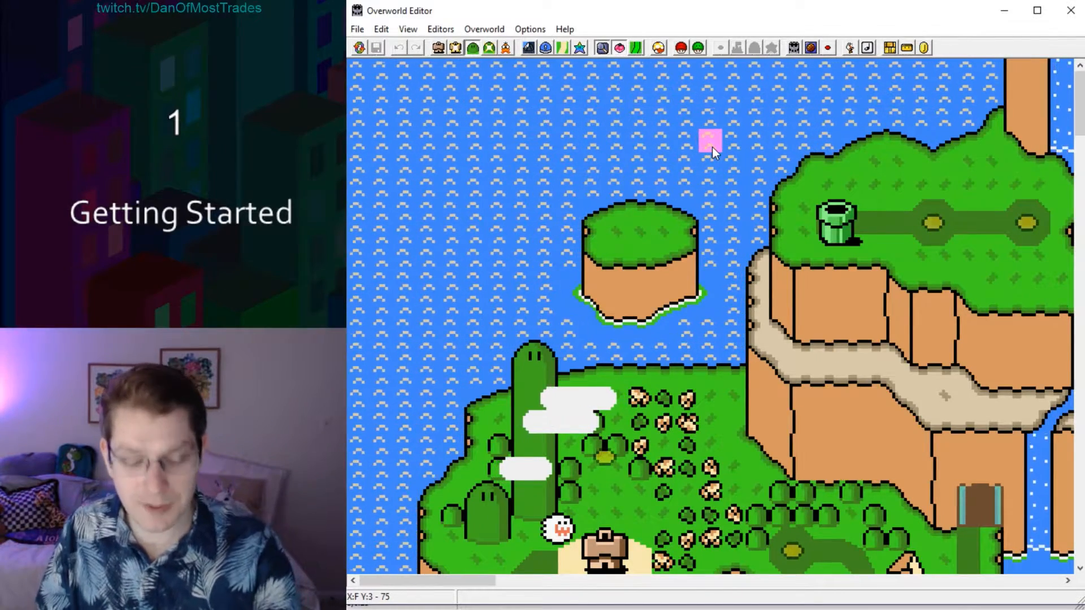
pyautogui.keyDown('ctrl'); pyautogui.scroll(-1, 712, 147); pyautogui.keyUp('ctrl')
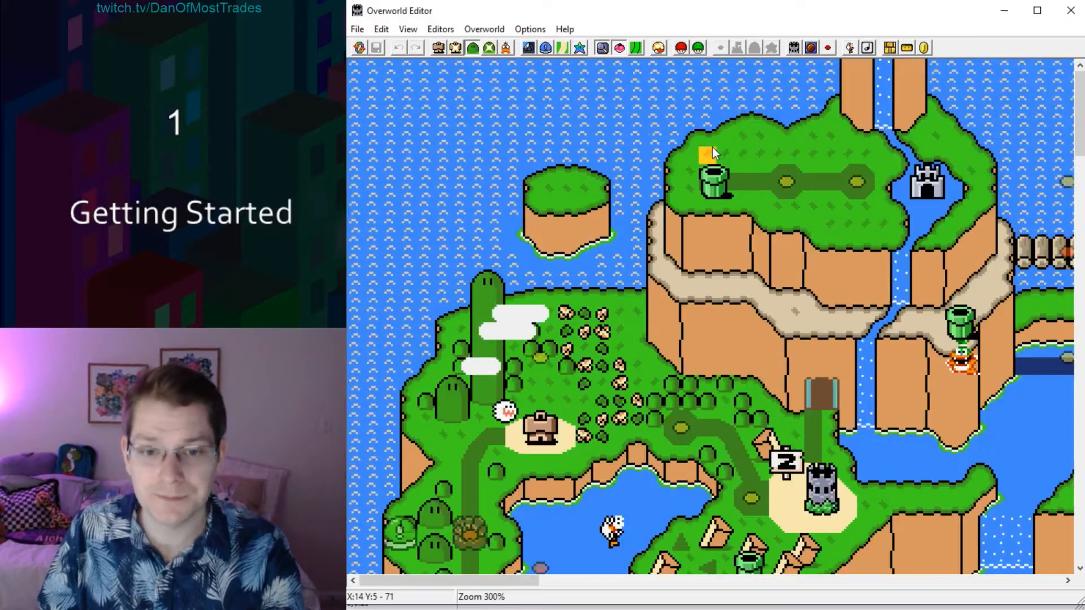
pyautogui.keyDown('ctrl'); pyautogui.scroll(-2, 712, 147); pyautogui.keyUp('ctrl')
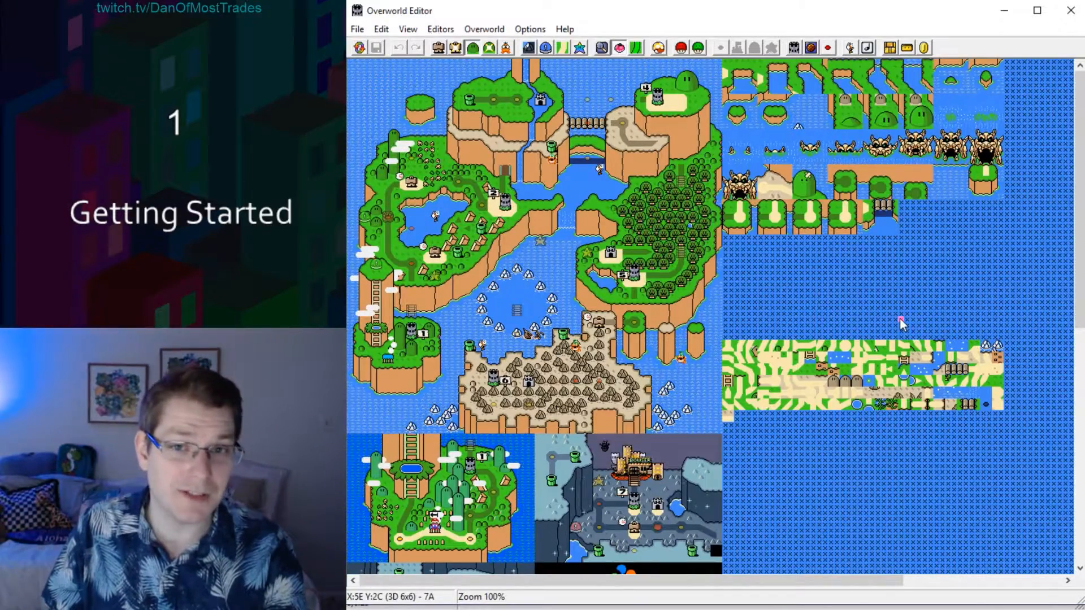
pyautogui.keyDown('ctrl'); pyautogui.scroll(3, 950, 361); pyautogui.keyUp('ctrl')
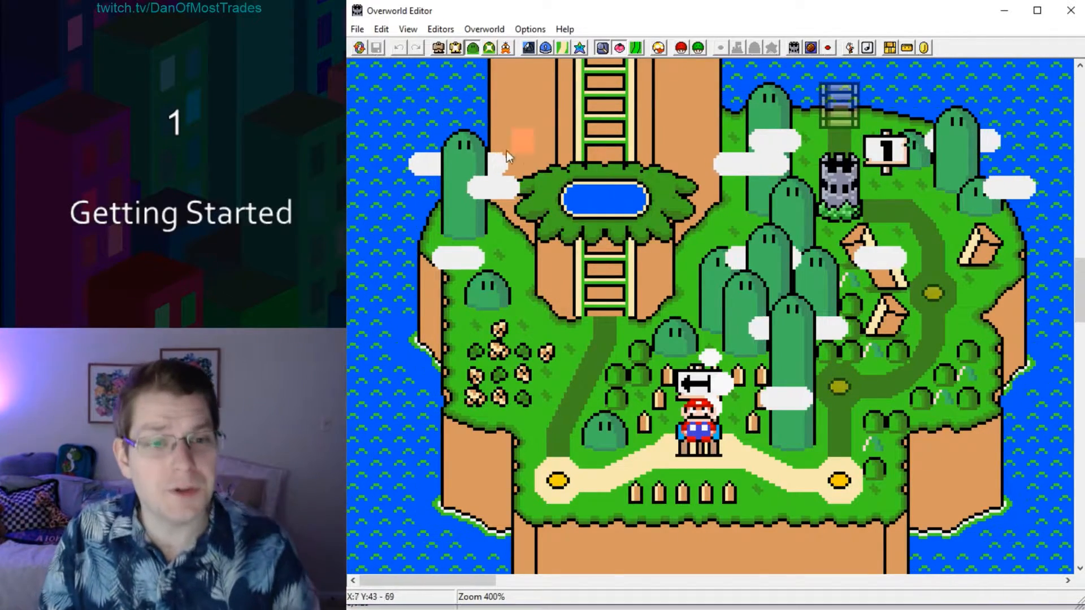
pyautogui.click(438, 48)
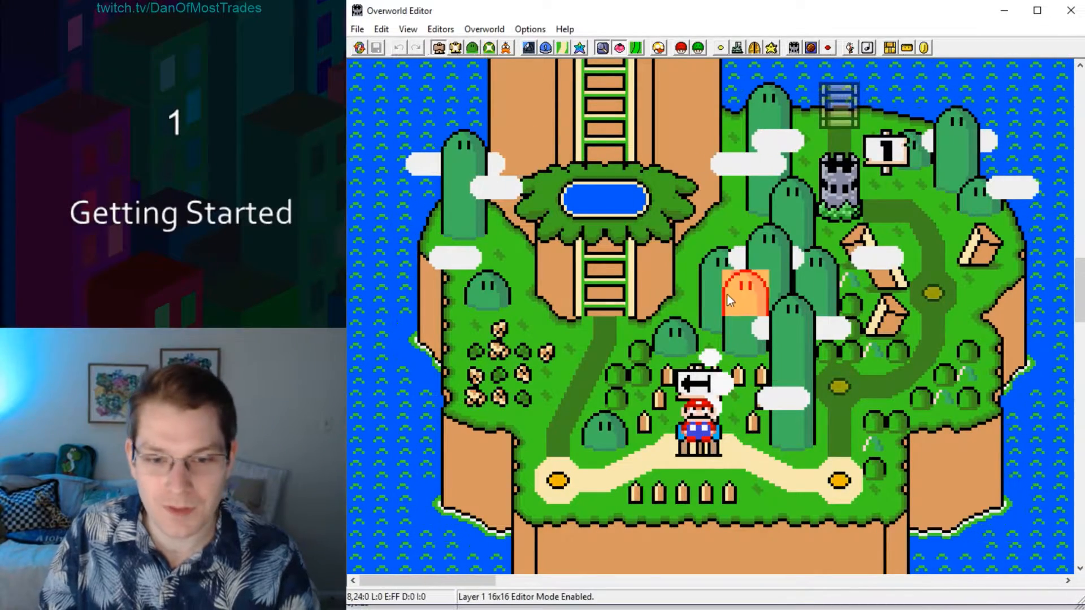
# Assign Level 1 to the yellow level tile east of Mario's start, then save the overworld to the ROM and close its editor.
pyautogui.click(841, 482)
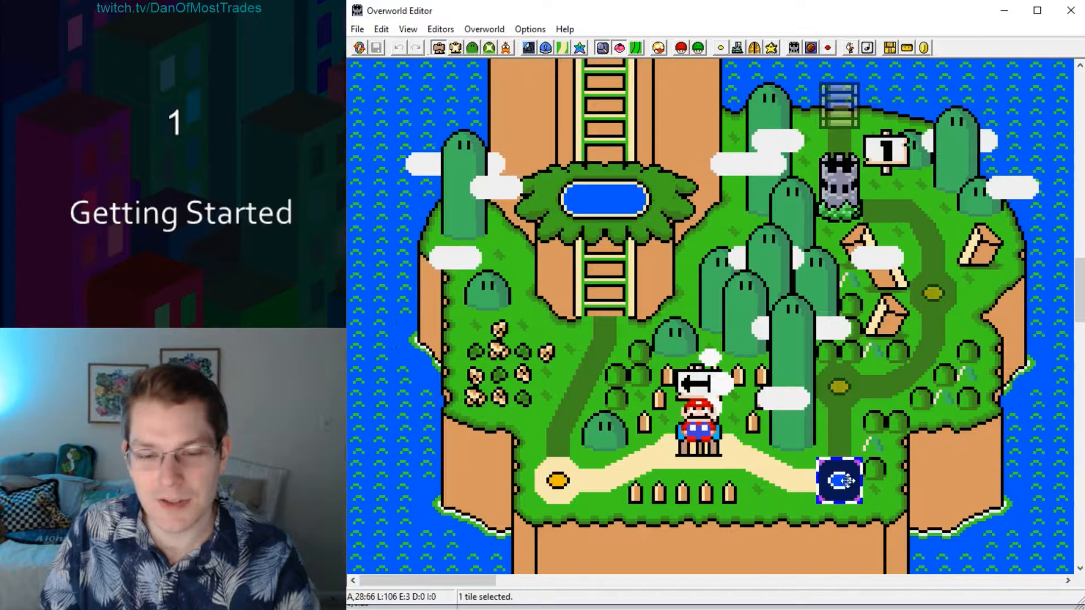
pyautogui.click(721, 48)
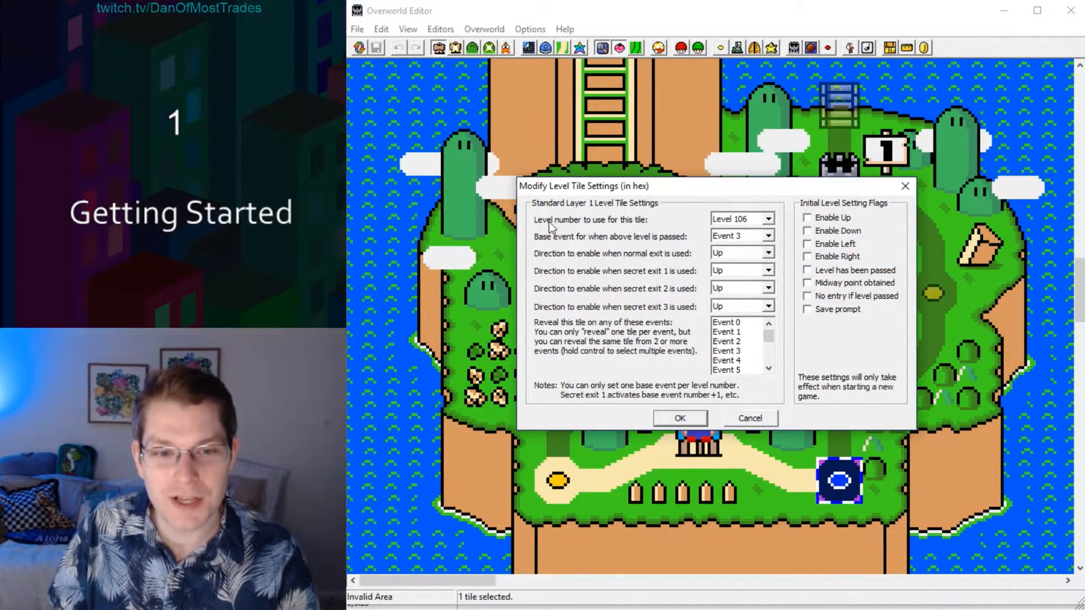
pyautogui.click(757, 219)
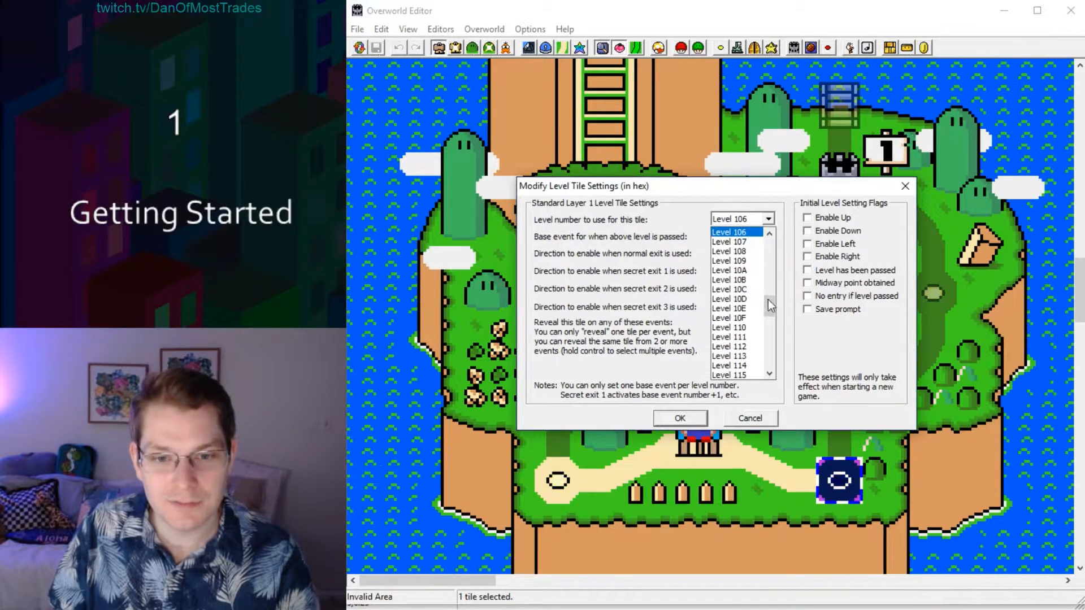
pyautogui.moveTo(768, 300); pyautogui.dragTo(770, 238)
pyautogui.click(725, 242)
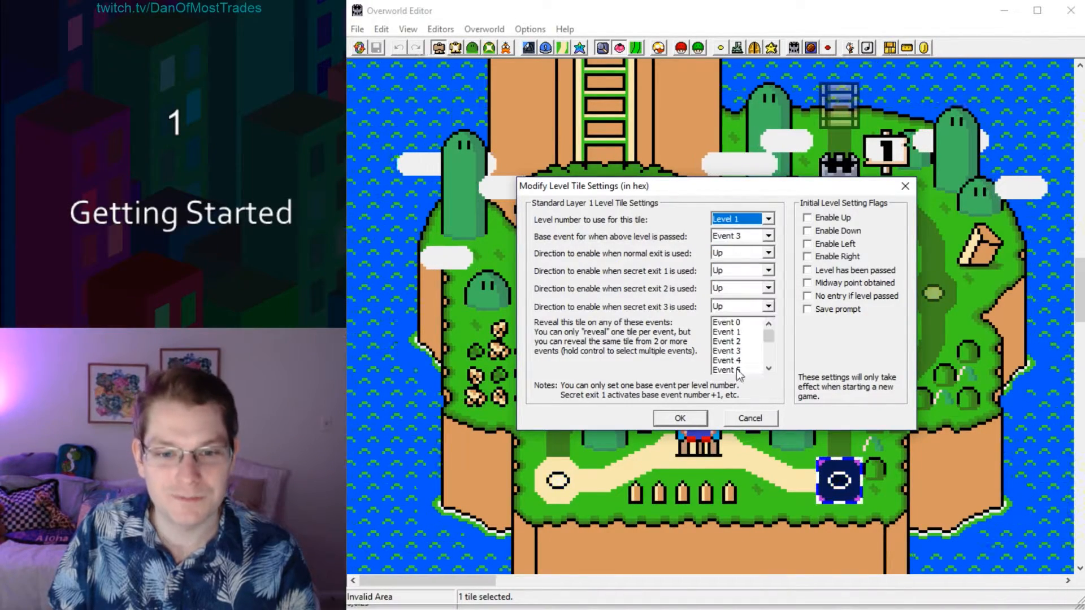
pyautogui.click(679, 418)
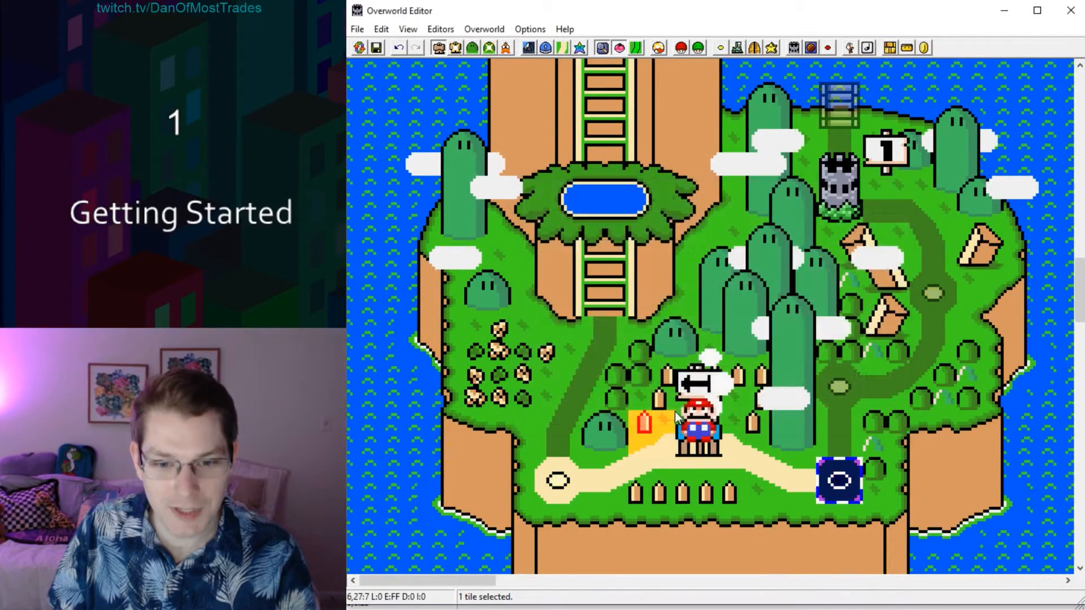
pyautogui.click(377, 49)
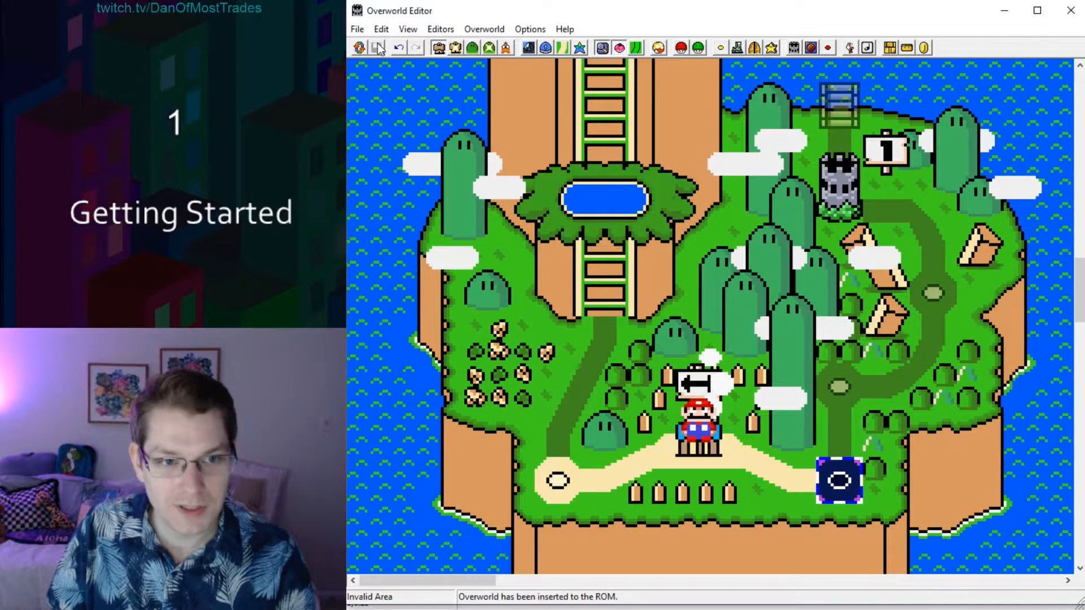
pyautogui.click(1070, 13)
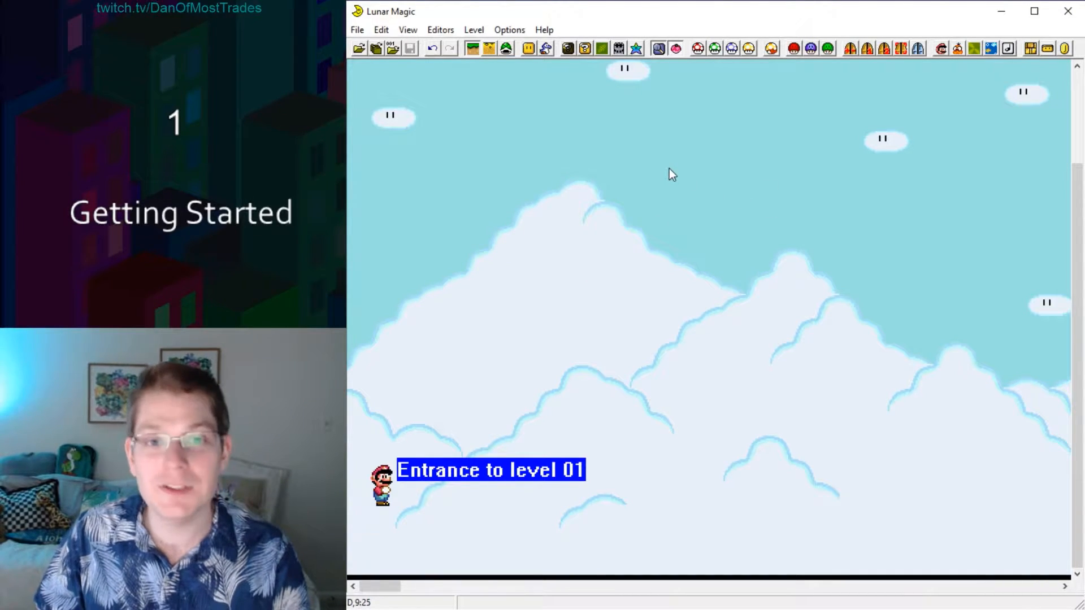
# Enable Layer 1 editing mode and open the 16x16 Tile Map Editor.
pyautogui.click(504, 53)
pyautogui.click(472, 51)
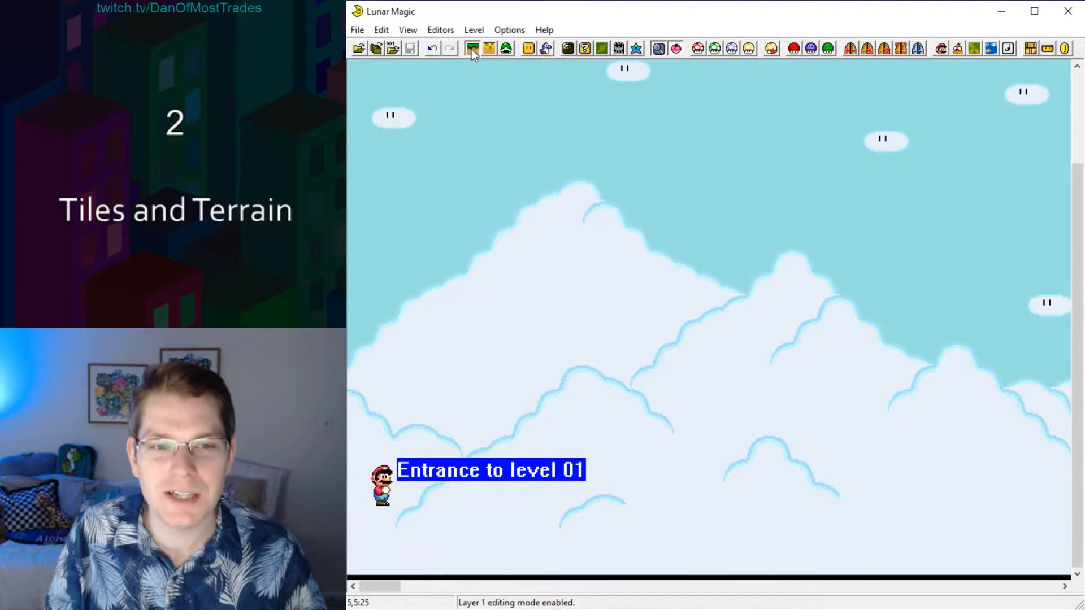
pyautogui.click(586, 48)
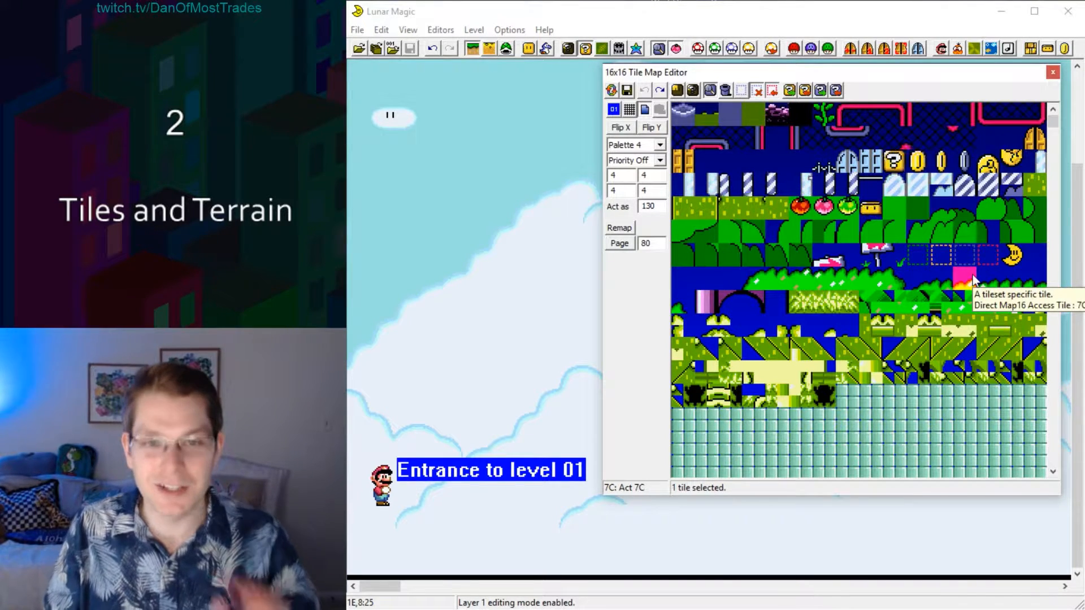
# Copy the grassy ground's top-edge tile into the second tile of the blank page 2 area in the tile map.
pyautogui.scroll(-1, 968, 280)
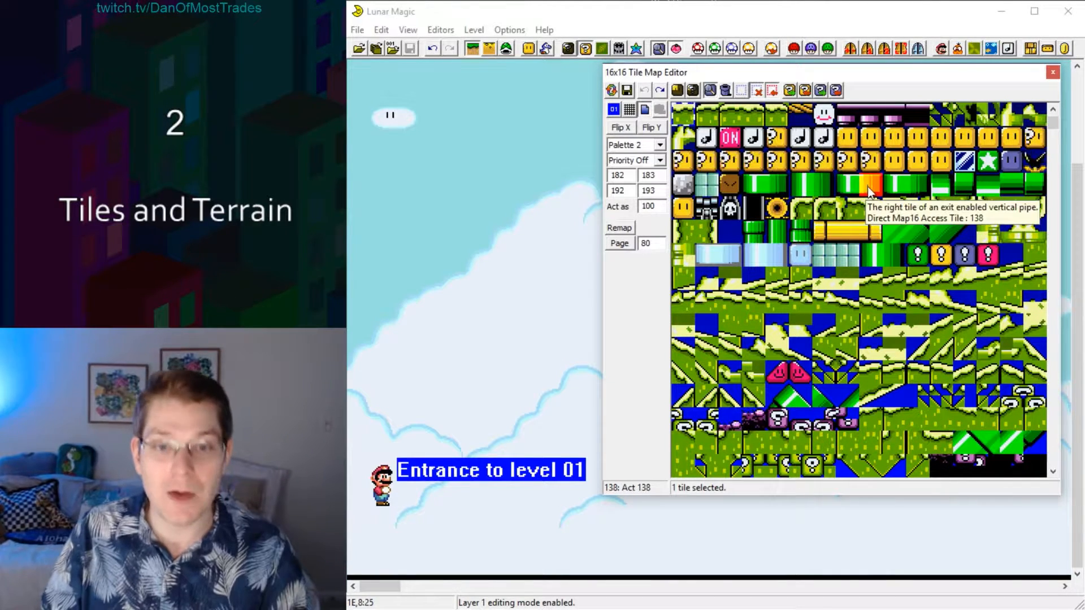
pyautogui.click(856, 117)
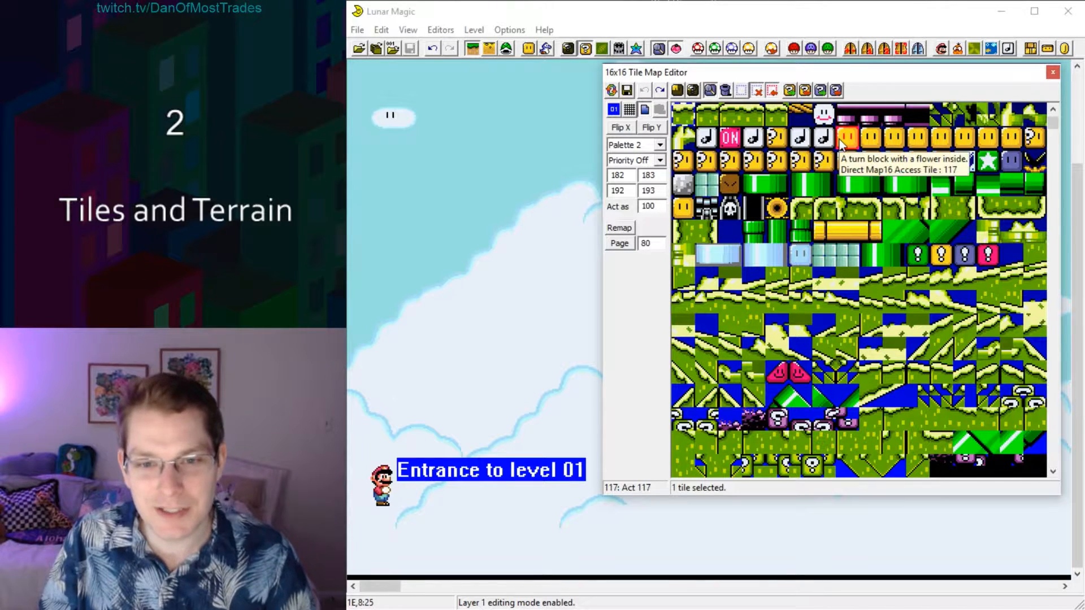
pyautogui.scroll(-3, 820, 217)
pyautogui.click(821, 214)
pyautogui.moveTo(820, 218); pyautogui.dragTo(707, 303)
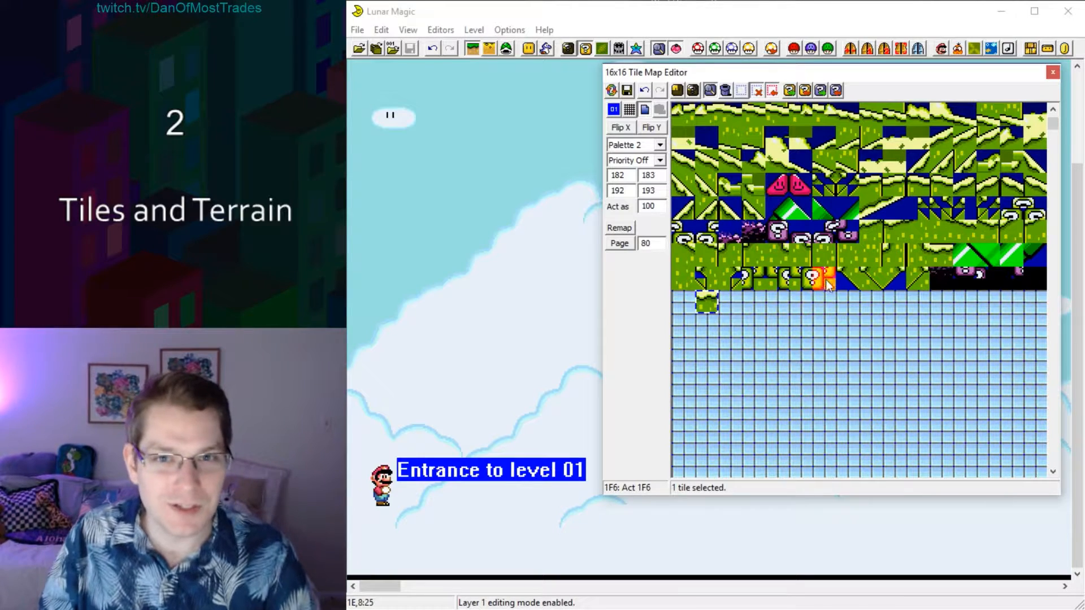
# Copy the grassy ledge's upper-left corner tile into the blank page's first slot, beside the top-edge tile.
pyautogui.scroll(4, 819, 272)
pyautogui.scroll(-1, 821, 303)
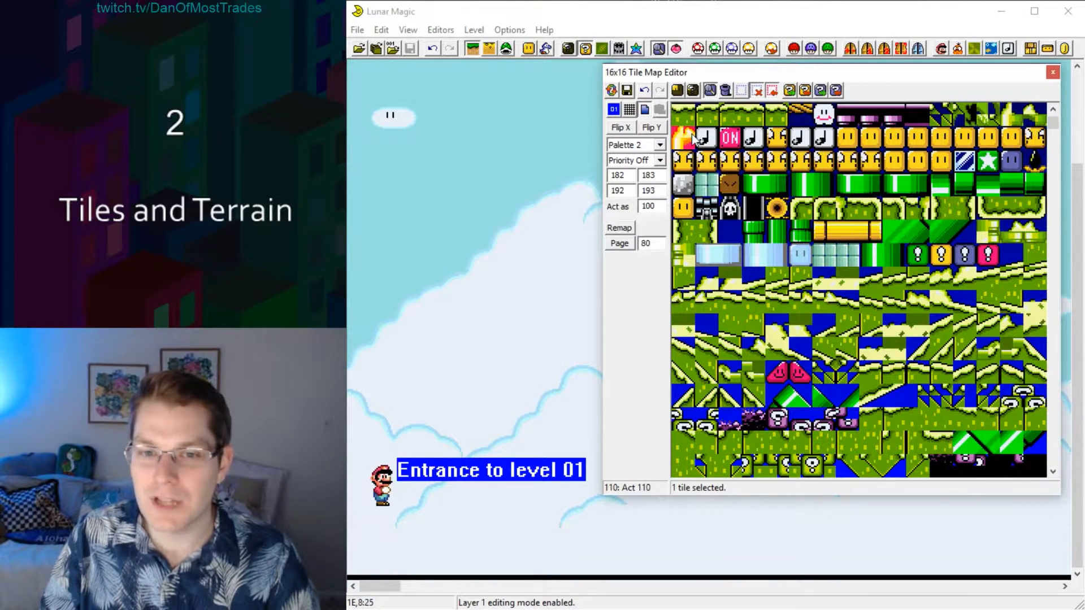
pyautogui.click(804, 203)
pyautogui.scroll(-4, 737, 210)
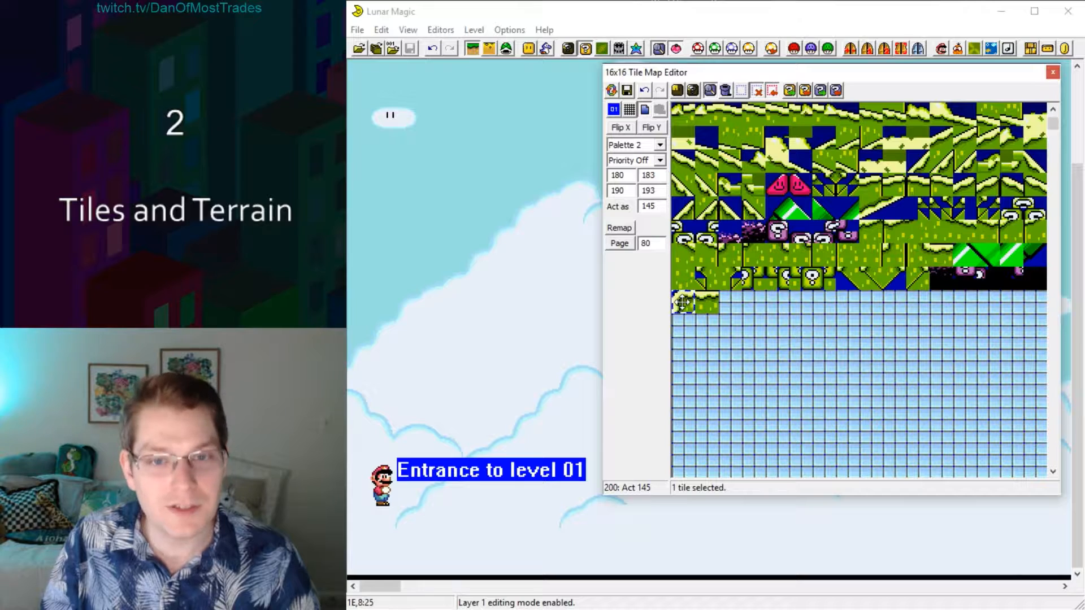
# Complete a 3x3 grassy ground block on the blank page with the remaining corner, edge and centre tiles.
pyautogui.scroll(-4, 726, 282)
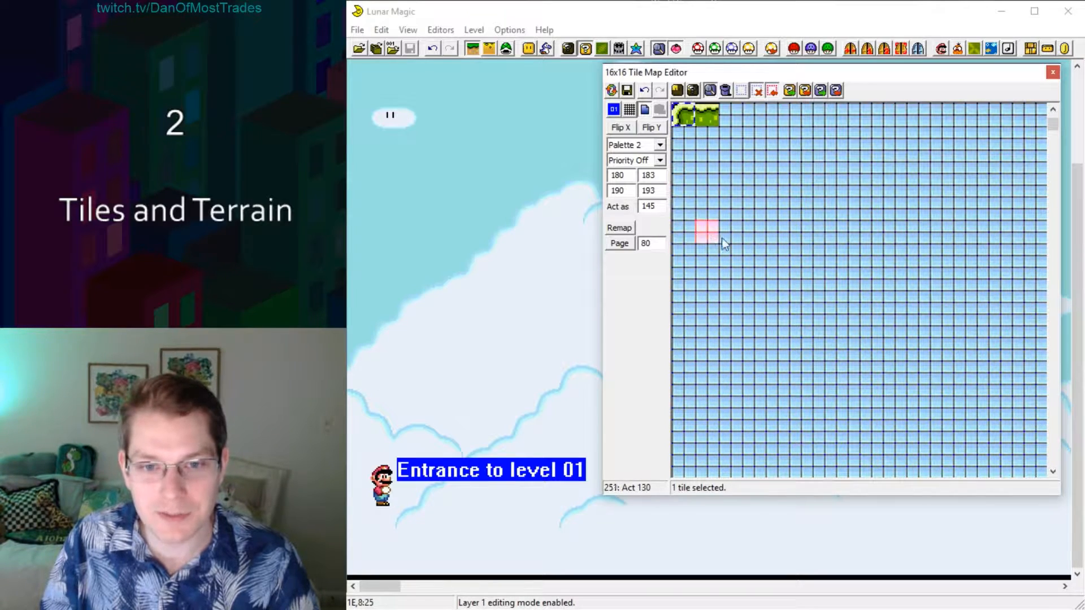
pyautogui.scroll(7, 792, 249)
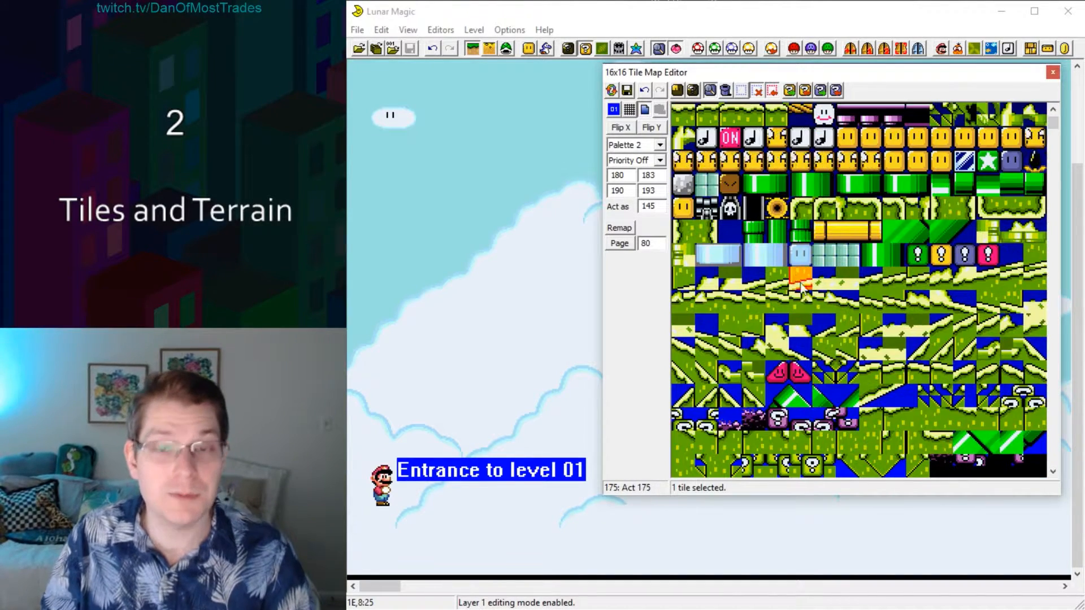
pyautogui.scroll(-2, 795, 275)
pyautogui.click(823, 418)
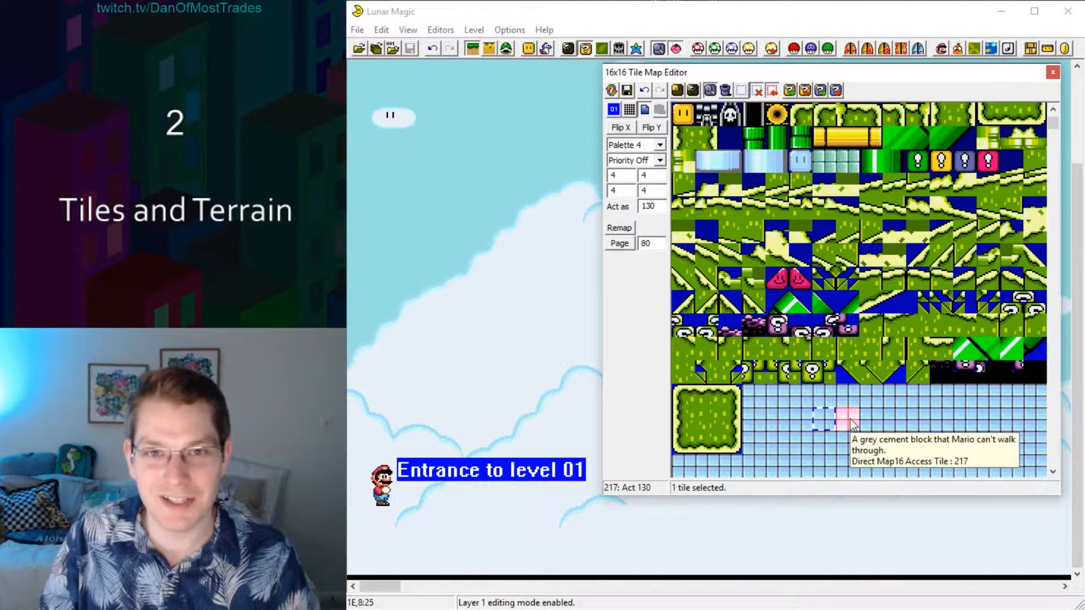
# Save the Map16 data with the new grassy ground block to the ROM.
pyautogui.click(626, 90)
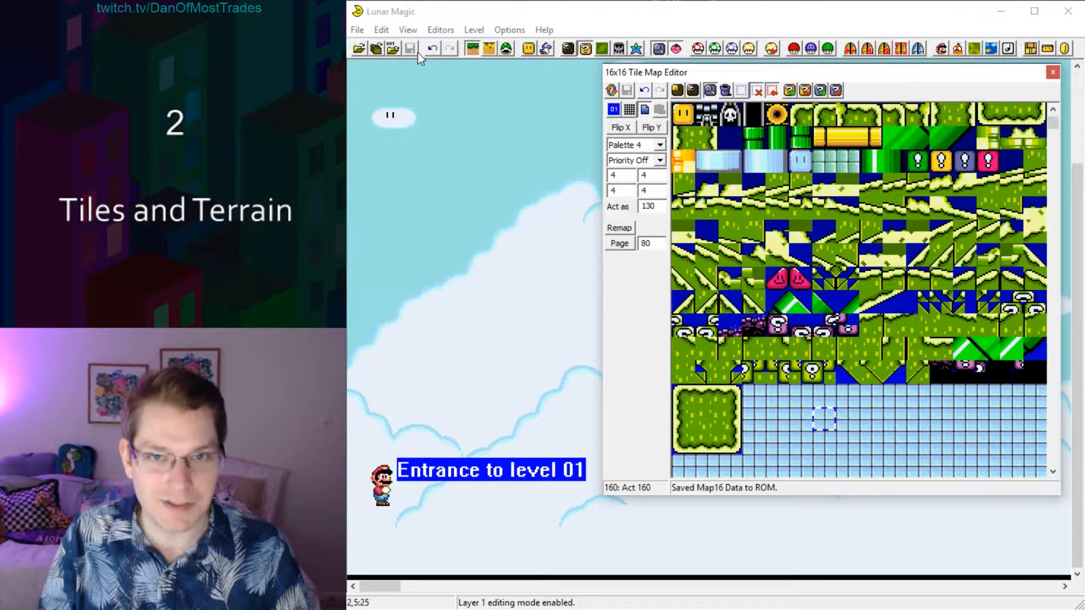
pyautogui.click(829, 421)
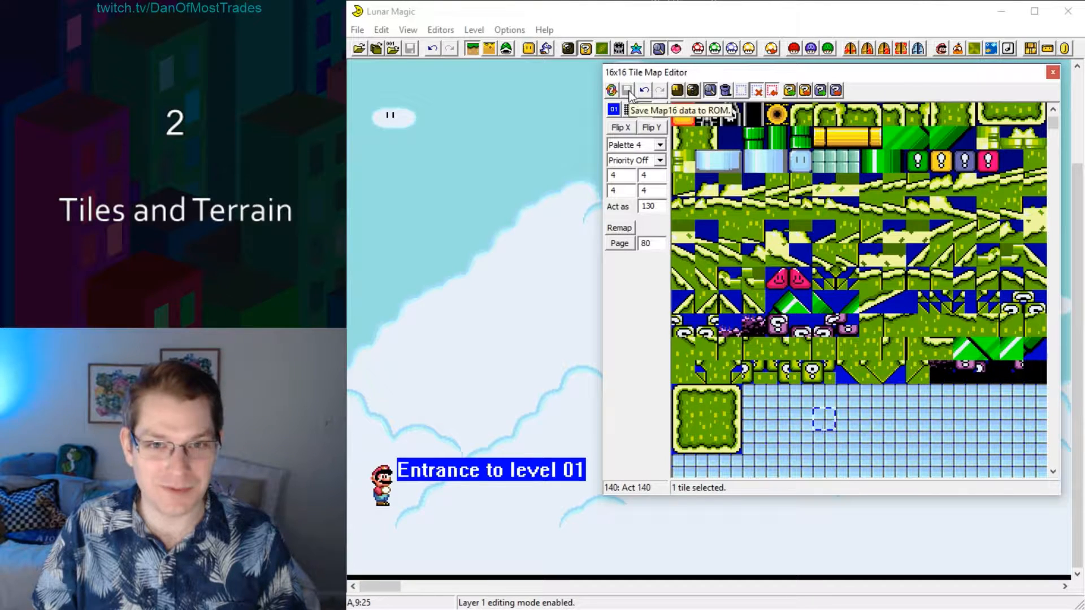
# Place five copies of blank page 2 tile 215 in the open sky above the entrance and remove them.
pyautogui.click(801, 418)
pyautogui.rightClick(452, 234)
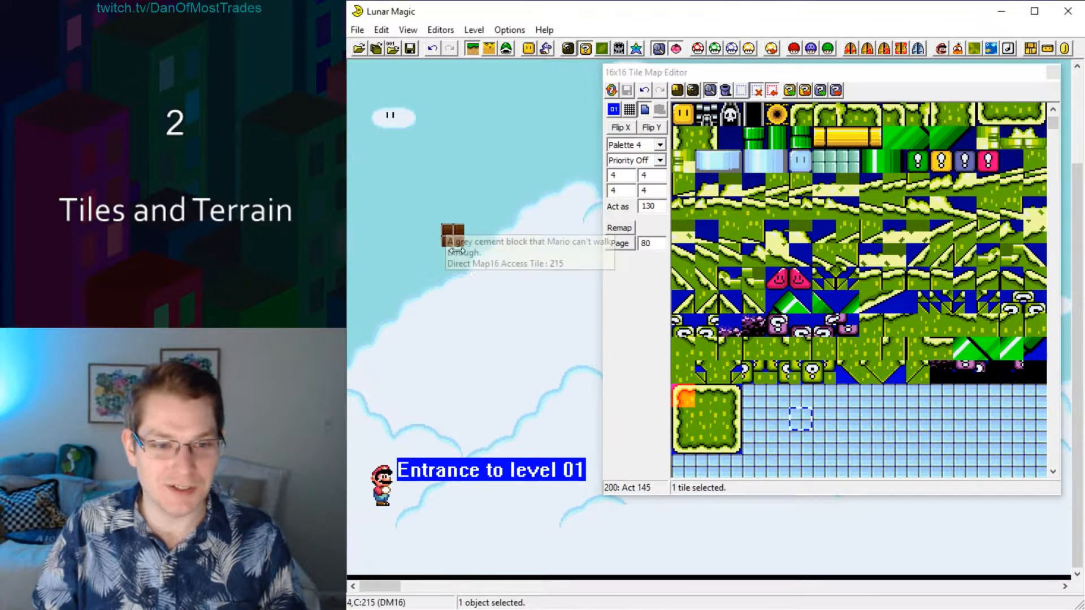
pyautogui.rightClick(476, 280)
pyautogui.rightClick(429, 328)
pyautogui.rightClick(499, 352)
pyautogui.rightClick(523, 329)
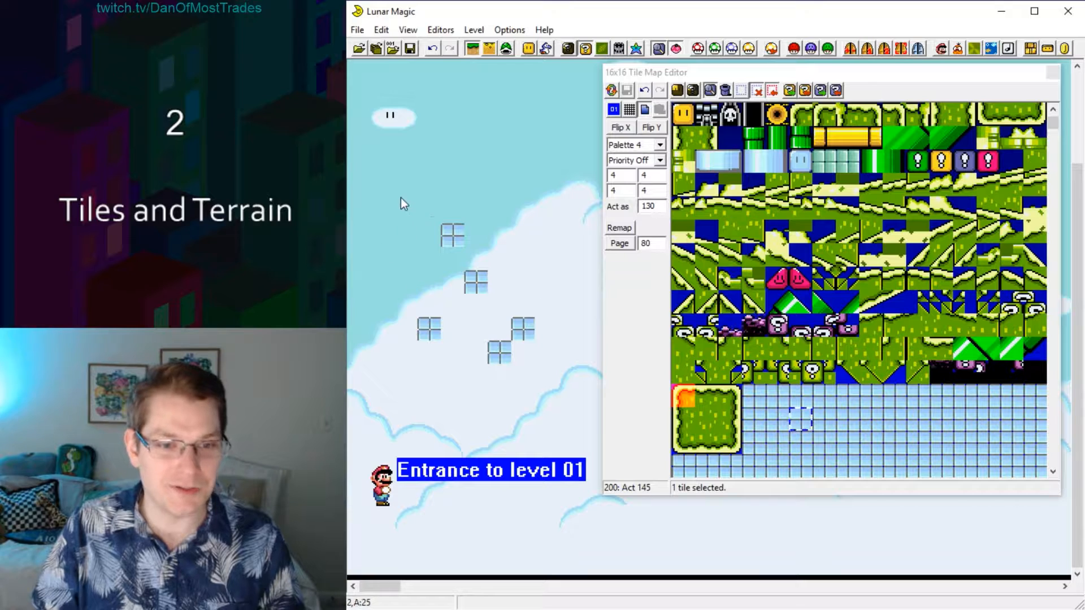
pyautogui.moveTo(402, 199); pyautogui.dragTo(561, 387)
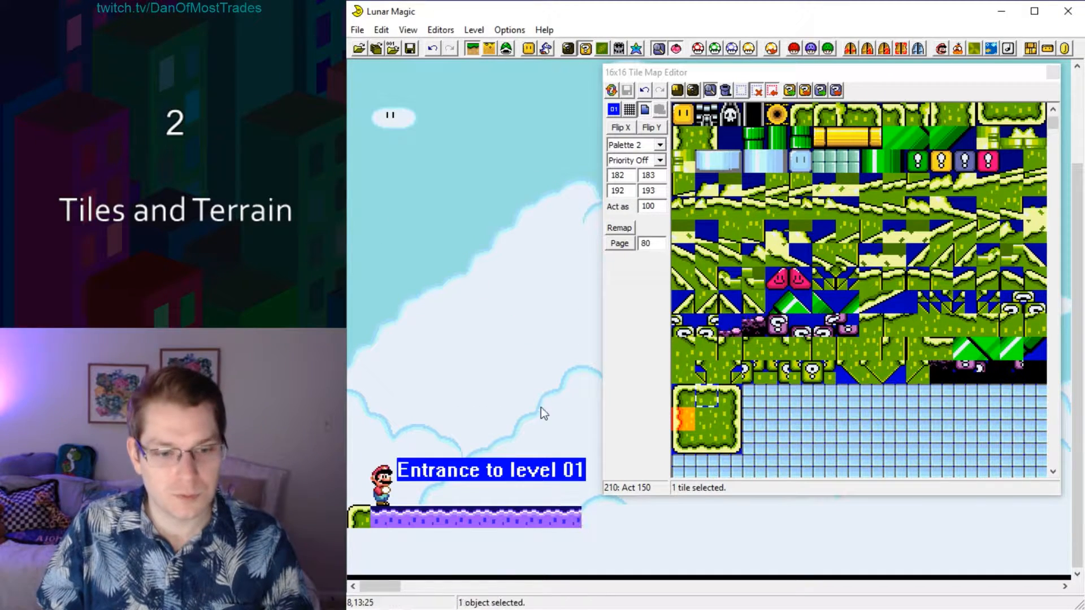
# Fill the ground beneath the level entrance with the grassy centre tile and close its right end with corner and edge tiles.
pyautogui.click(706, 419)
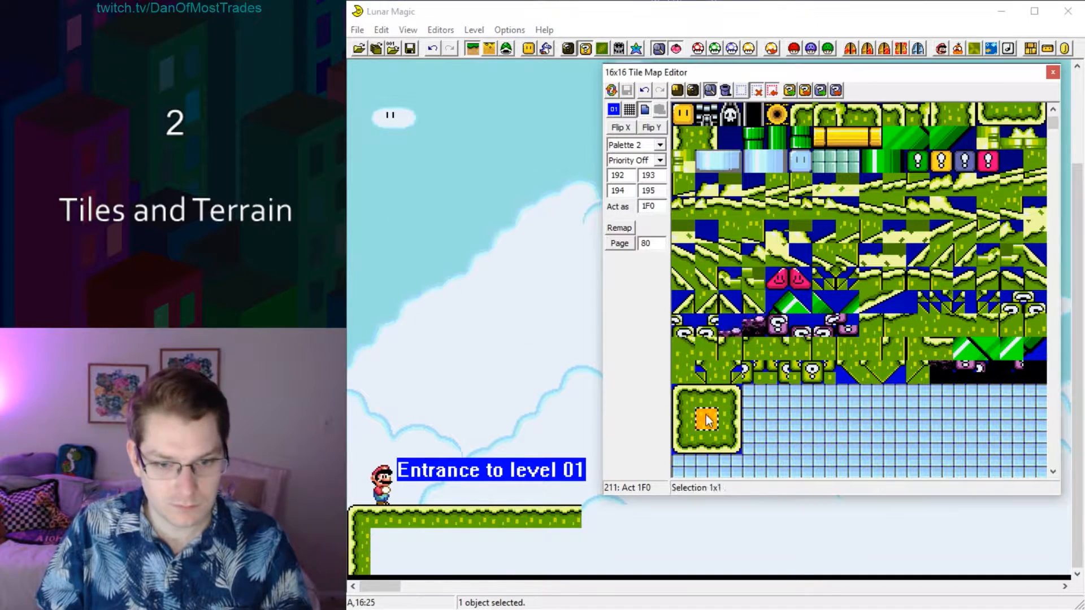
pyautogui.rightClick(383, 541)
pyautogui.moveTo(394, 552); pyautogui.dragTo(579, 573)
pyautogui.click(729, 397)
pyautogui.rightClick(591, 517)
pyautogui.click(730, 420)
pyautogui.rightClick(589, 538)
pyautogui.rightClick(592, 563)
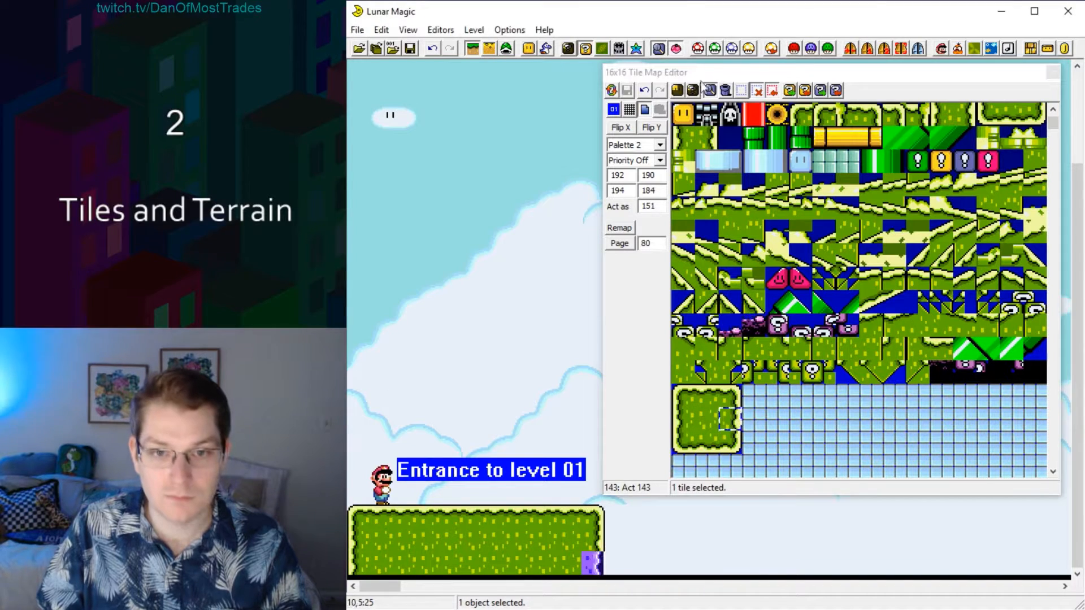
# Place three floating grassy platforms, each three tiles wide and two high, at different heights beyond the ground's right end.
pyautogui.click(713, 89)
pyautogui.click(751, 94)
pyautogui.moveTo(751, 72); pyautogui.dragTo(921, 76)
pyautogui.click(760, 210)
pyautogui.moveTo(847, 254); pyautogui.dragTo(871, 254)
pyautogui.rightClick(675, 451)
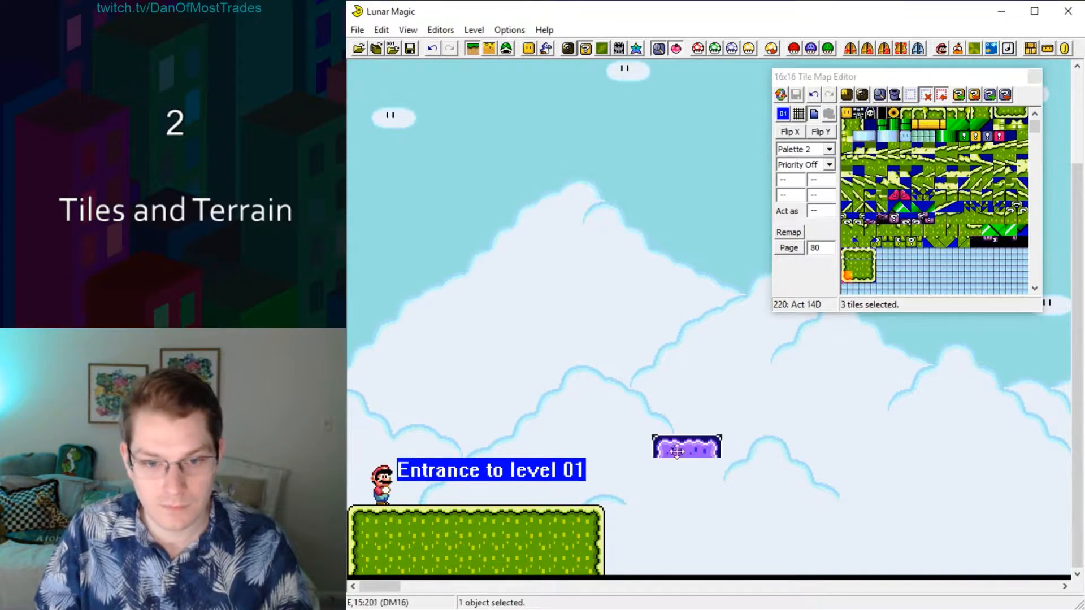
pyautogui.rightClick(794, 404)
pyautogui.rightClick(911, 451)
# Place a black muncher plant on each of the two farthest floating platforms and save the level to the ROM.
pyautogui.click(1035, 115)
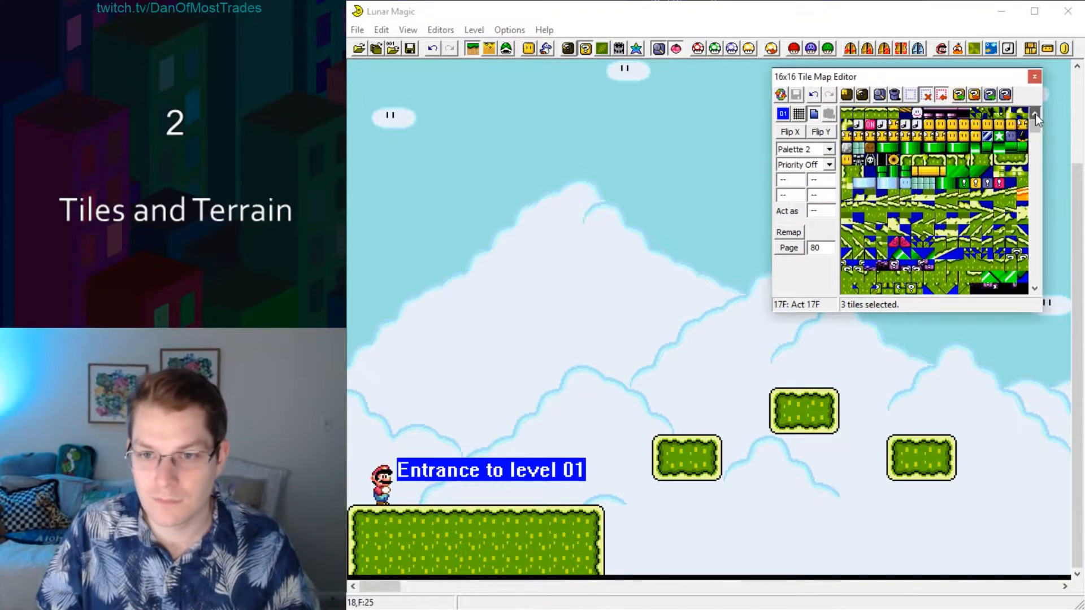
pyautogui.click(1023, 136)
pyautogui.rightClick(803, 380)
pyautogui.click(689, 145)
pyautogui.keyDown('alt'); pyautogui.rightClick(853, 375); pyautogui.keyUp('alt')
pyautogui.moveTo(803, 376); pyautogui.dragTo(824, 375)
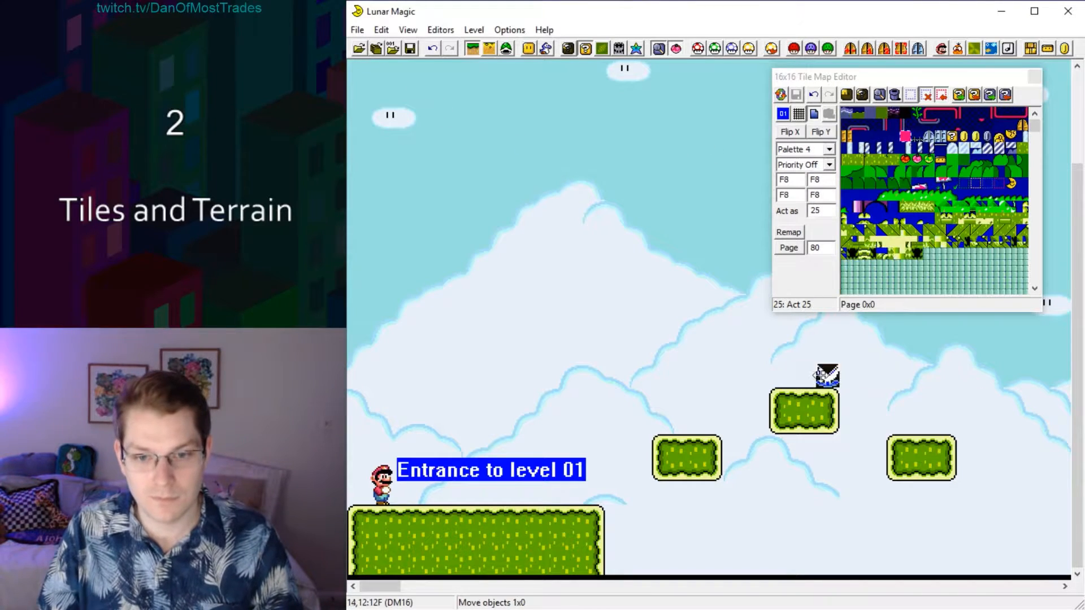
pyautogui.rightClick(898, 423)
pyautogui.click(503, 155)
pyautogui.click(411, 48)
pyautogui.click(976, 171)
pyautogui.scroll(-3, 961, 184)
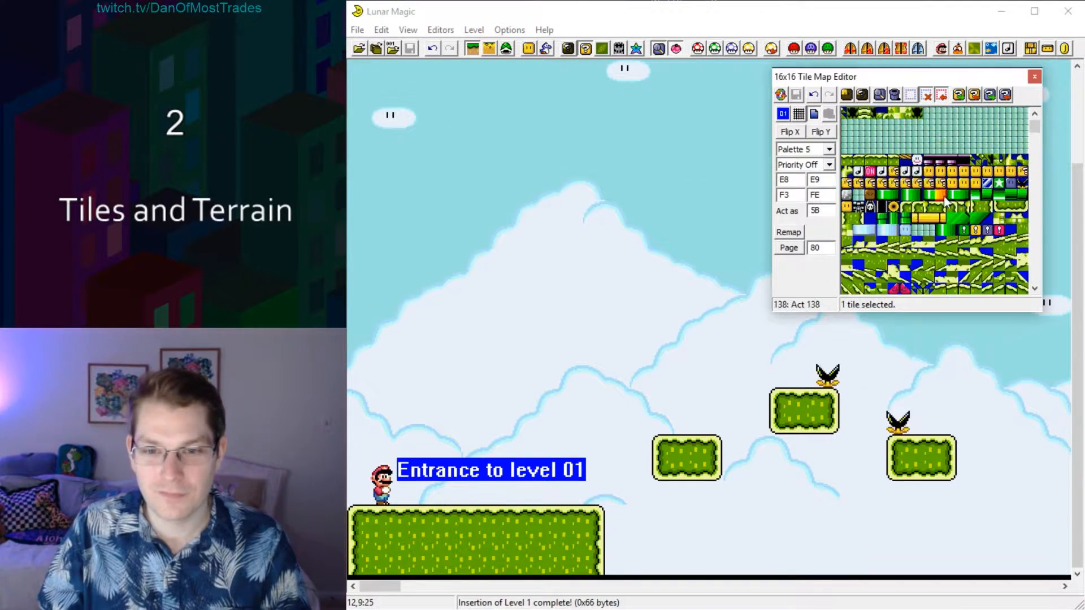
pyautogui.scroll(-1, 946, 202)
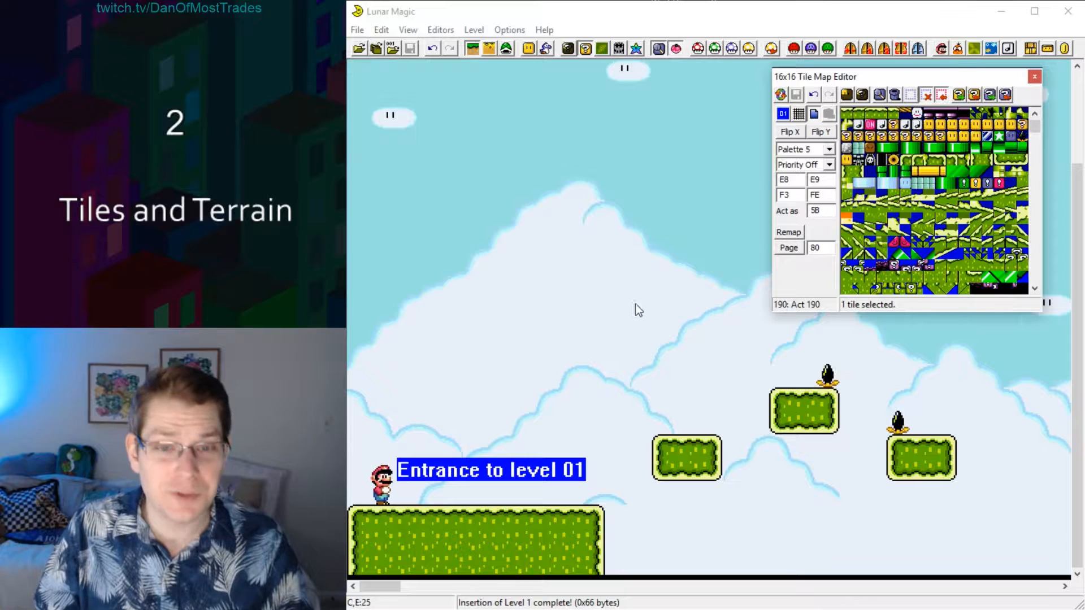
# Copy the nearest floating platform up into the sky and try widening it into a long strip of ground tiles.
pyautogui.moveTo(627, 364); pyautogui.dragTo(735, 483)
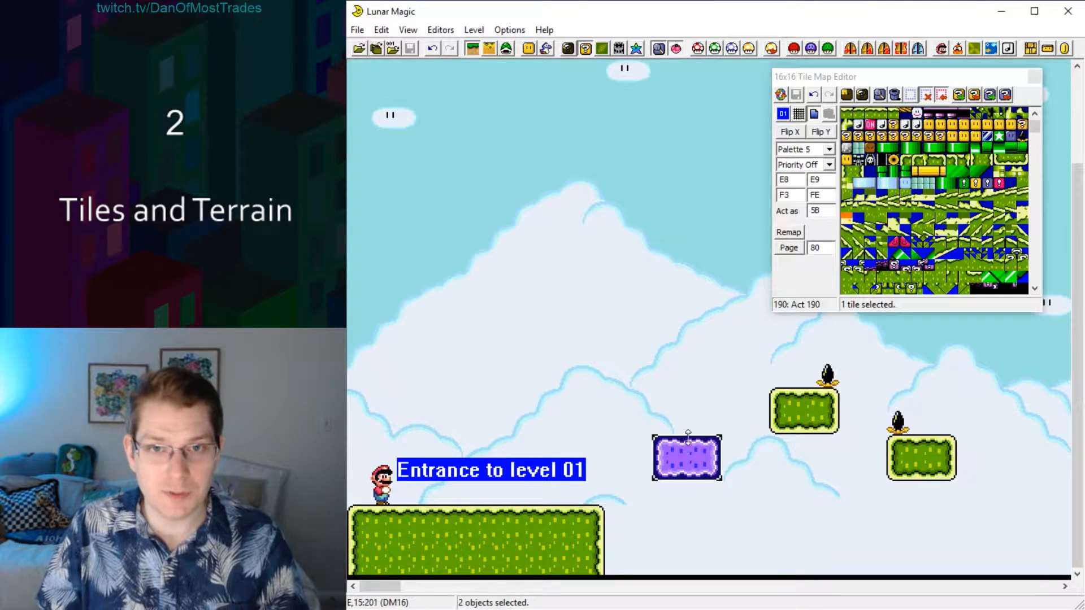
pyautogui.moveTo(688, 436); pyautogui.dragTo(547, 226)
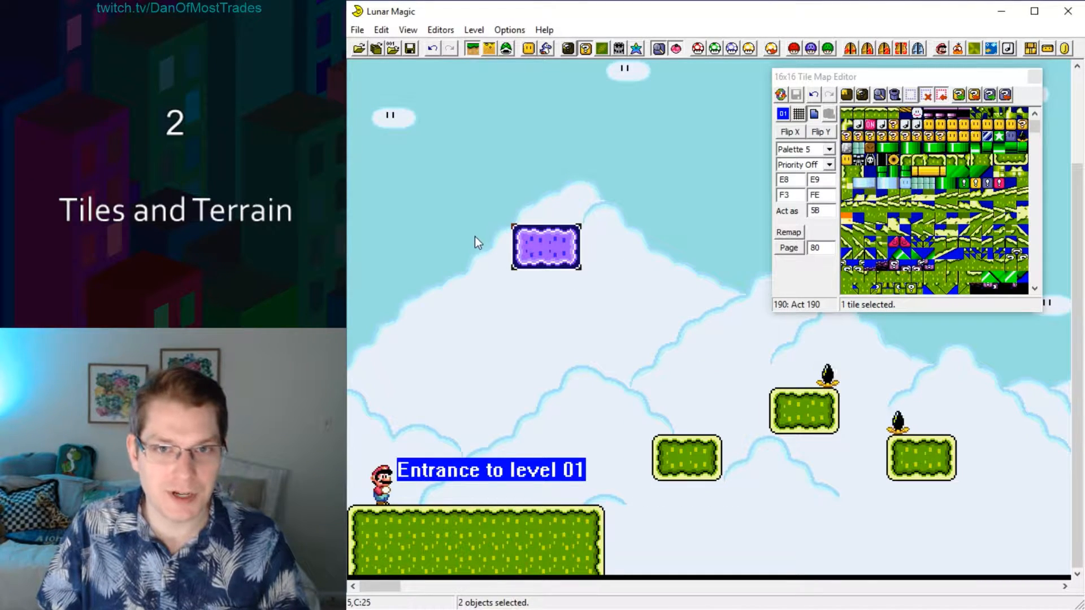
pyautogui.moveTo(431, 304); pyautogui.dragTo(700, 256)
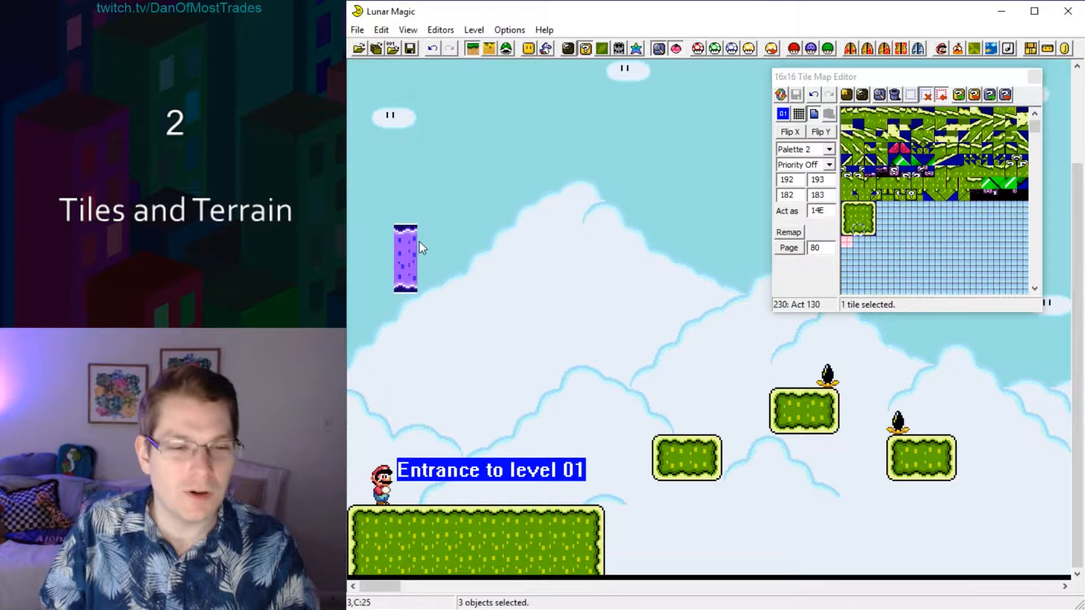
pyautogui.click(679, 202)
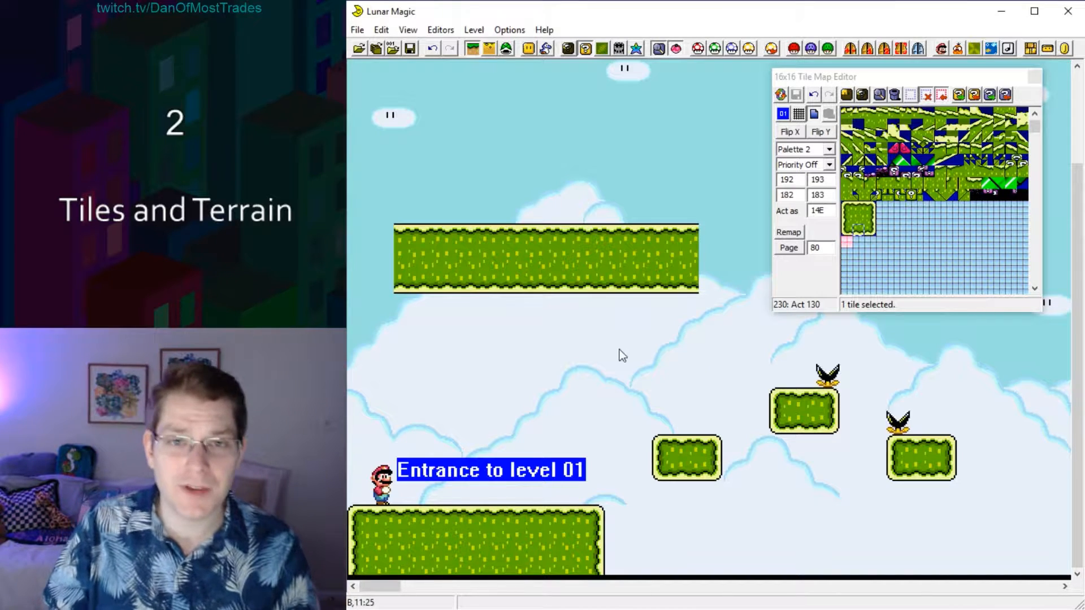
pyautogui.moveTo(372, 178); pyautogui.dragTo(534, 244)
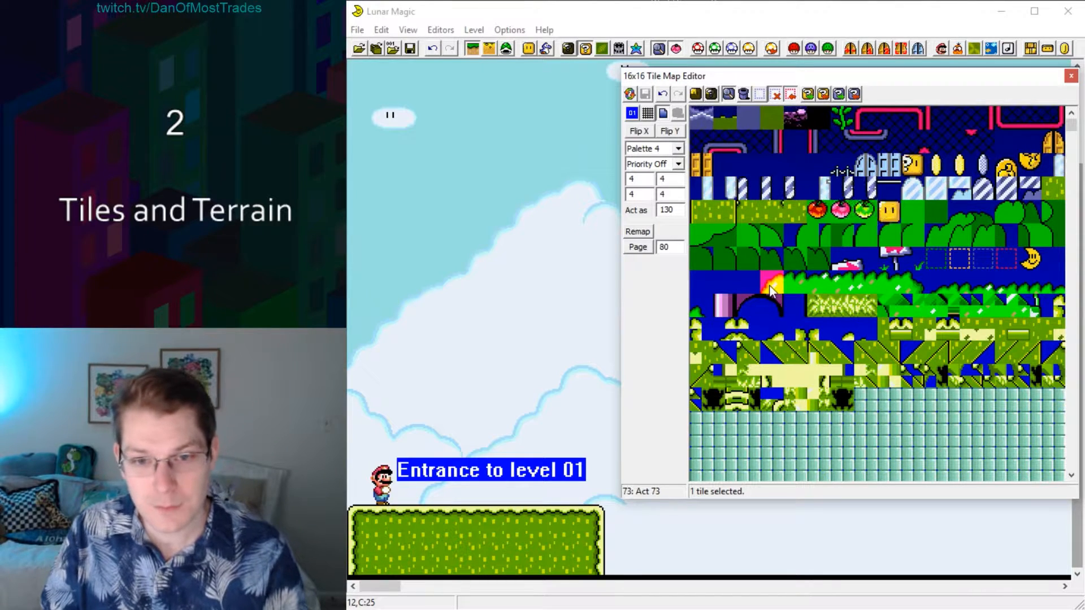
# Add a vertically flipped copy of the seven green bush tiles beside the grassy block on page 2 and save the Map16 data.
pyautogui.moveTo(771, 290); pyautogui.dragTo(911, 284)
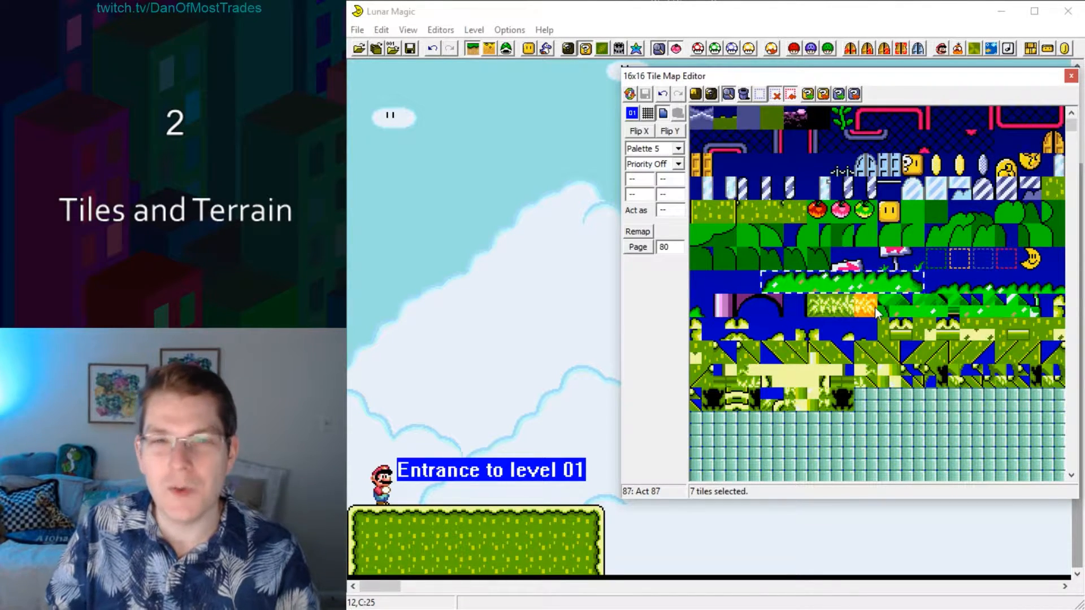
pyautogui.click(677, 131)
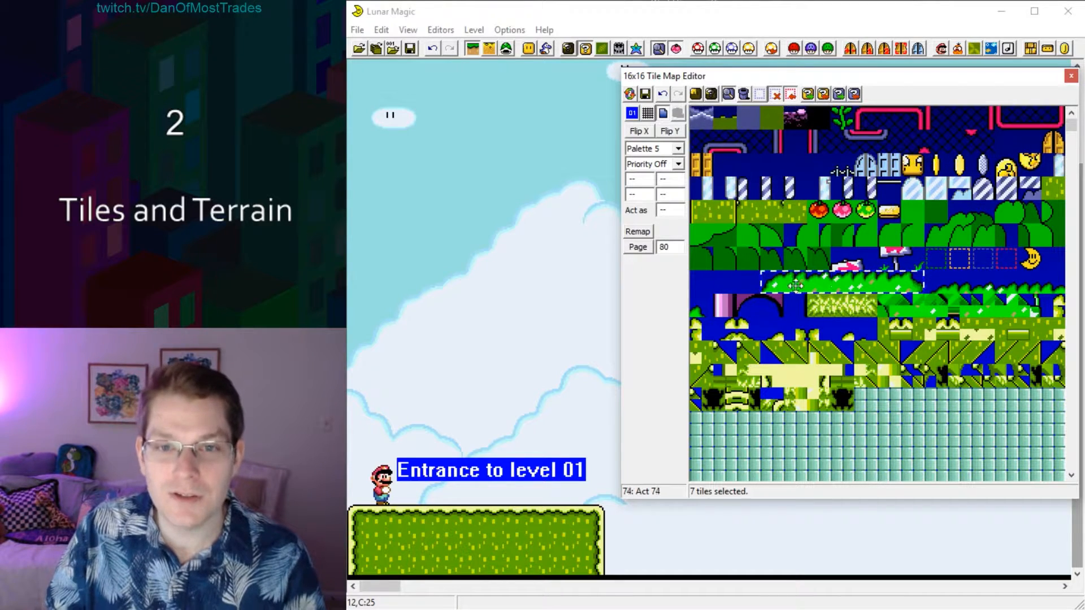
pyautogui.scroll(-8, 800, 274)
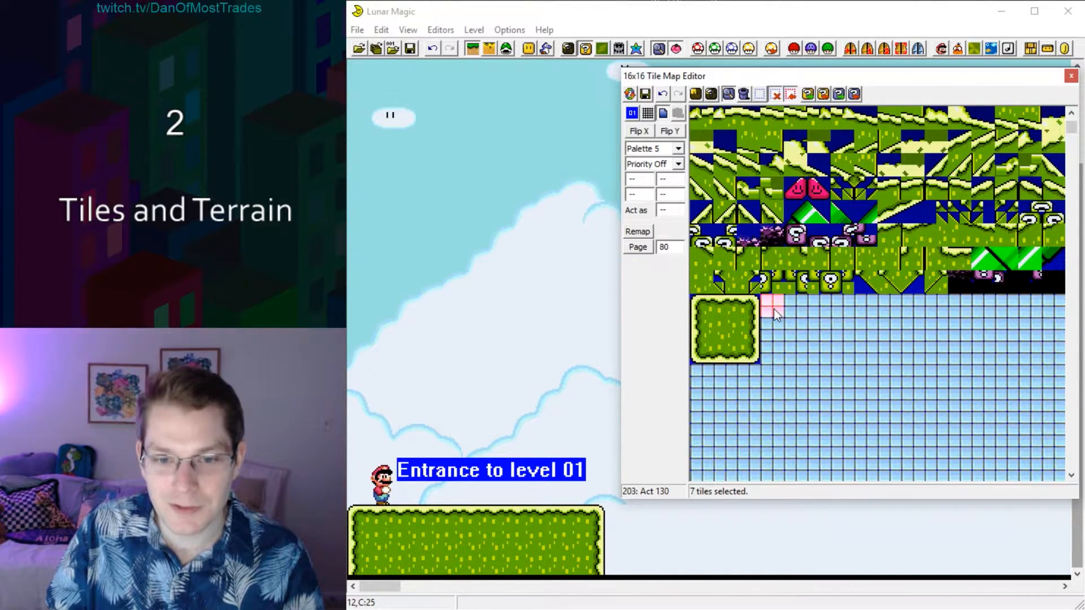
pyautogui.rightClick(775, 310)
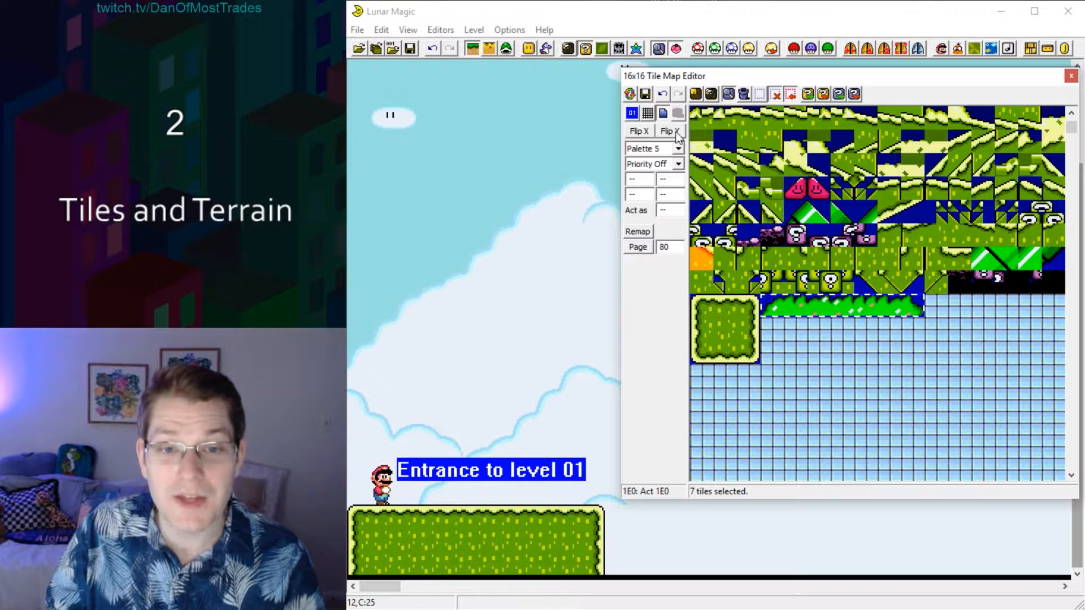
pyautogui.click(645, 95)
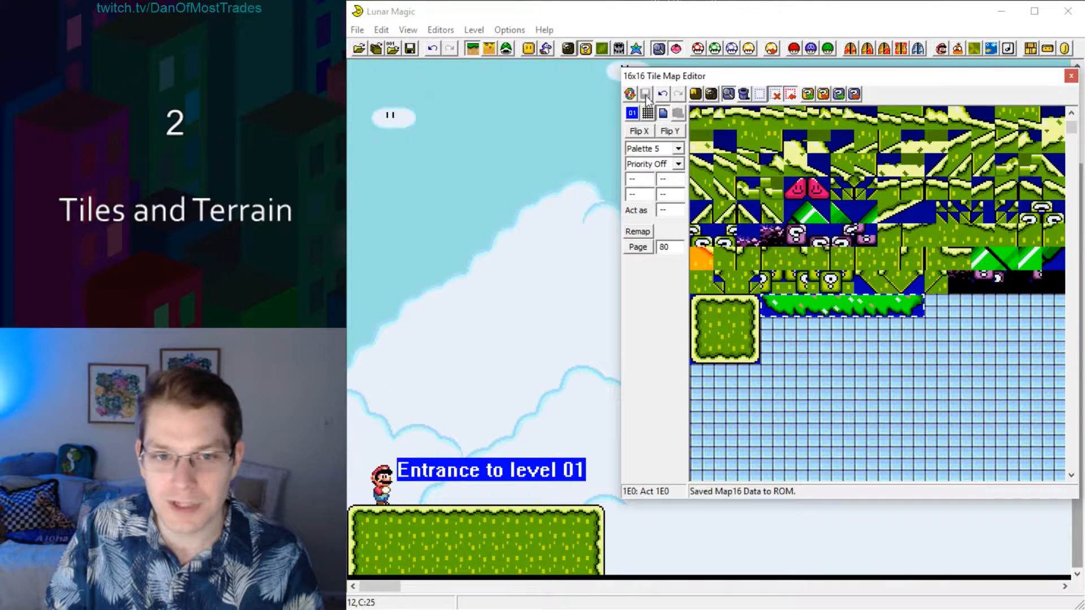
# Decorate the wide floating platform with flipped bushes hanging beneath it and upright bushes along its top.
pyautogui.click(833, 348)
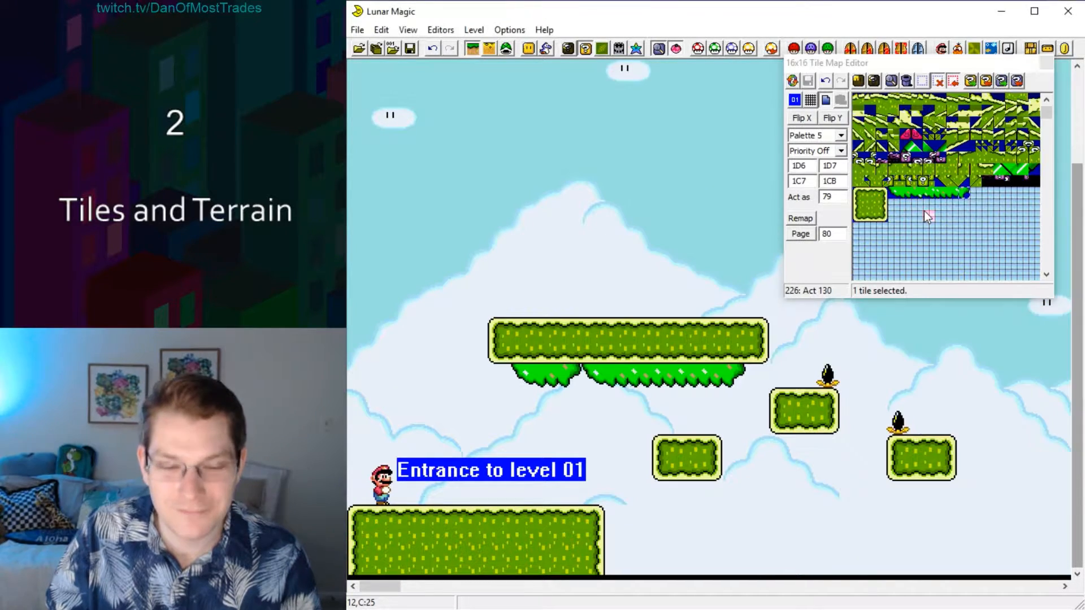
pyautogui.scroll(3, 925, 215)
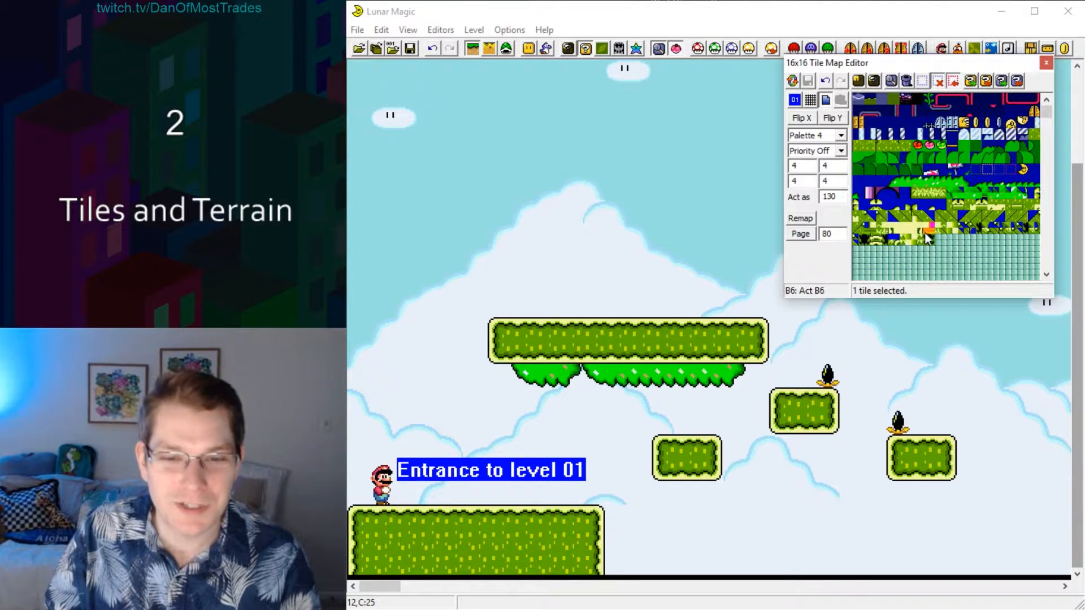
pyautogui.click(894, 185)
pyautogui.rightClick(546, 306)
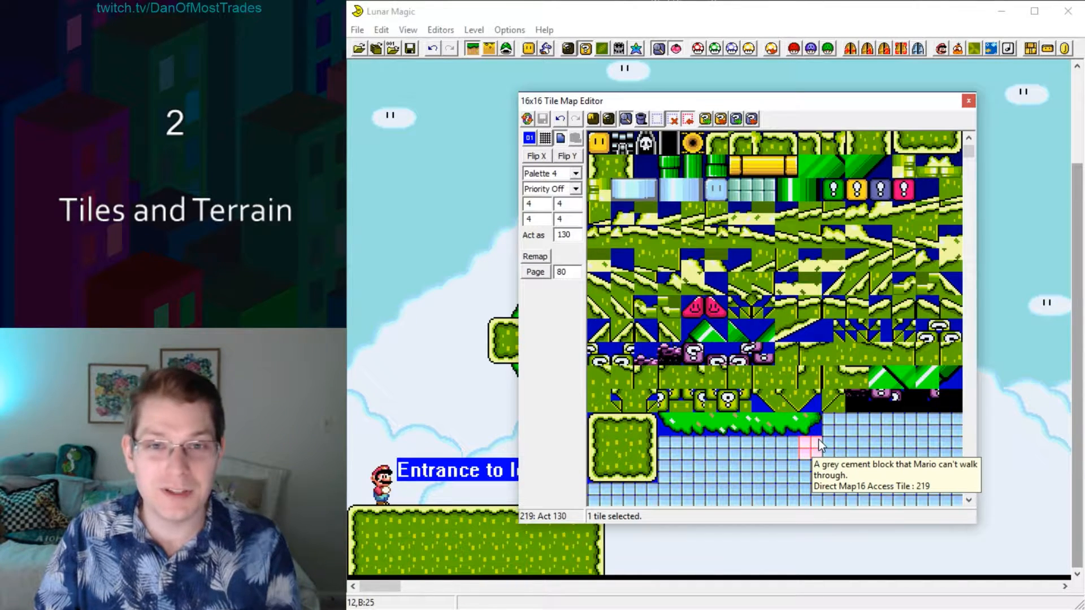
# Switch the tile map to 8x8 editing mode and pick individual quarter pieces of the grassy block's right edge.
pyautogui.click(831, 440)
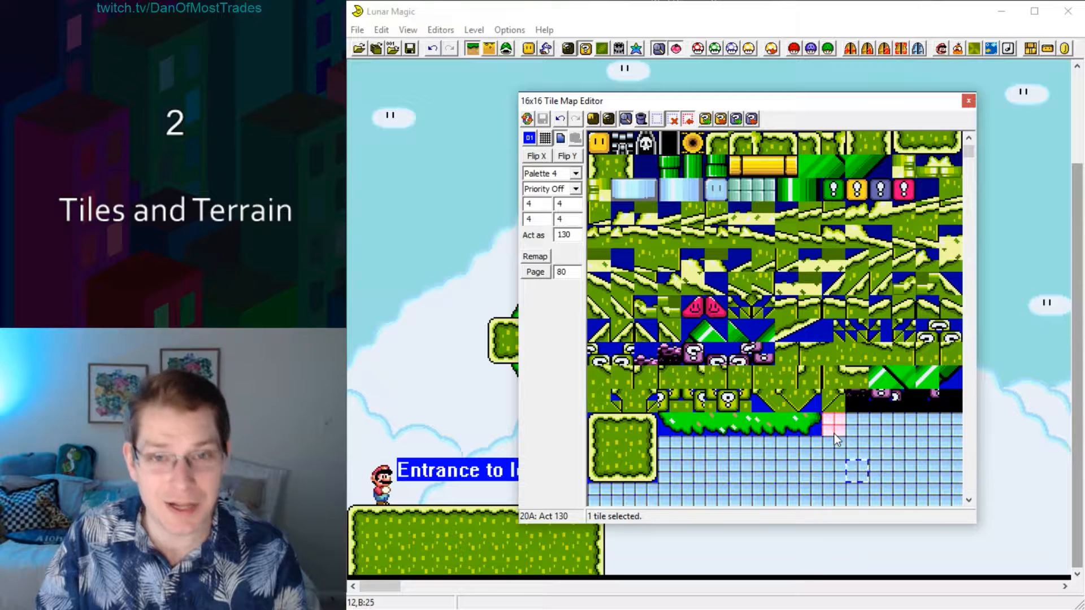
pyautogui.click(600, 142)
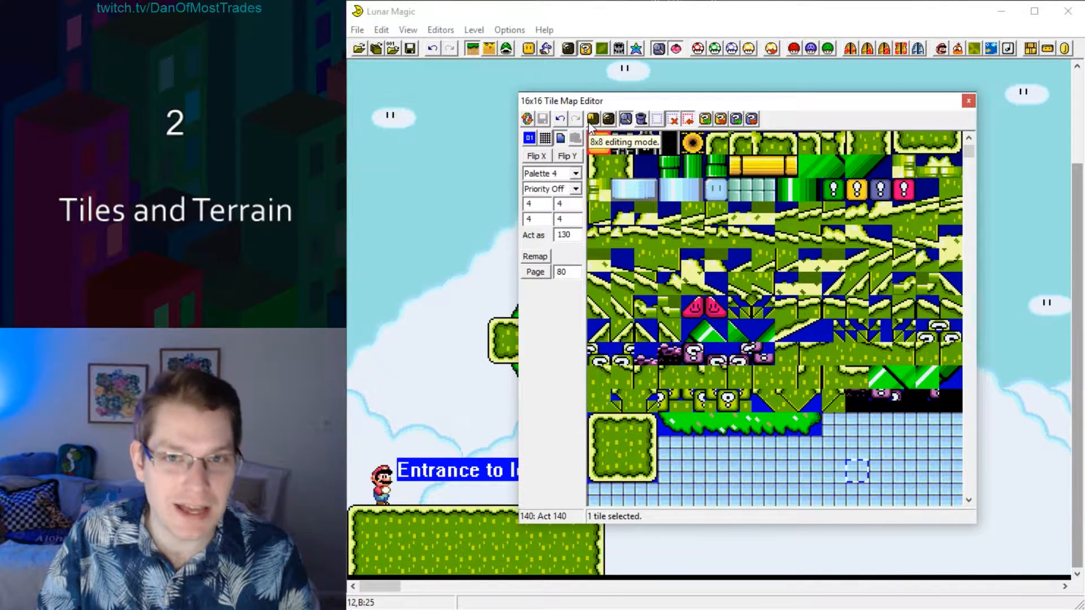
pyautogui.click(594, 120)
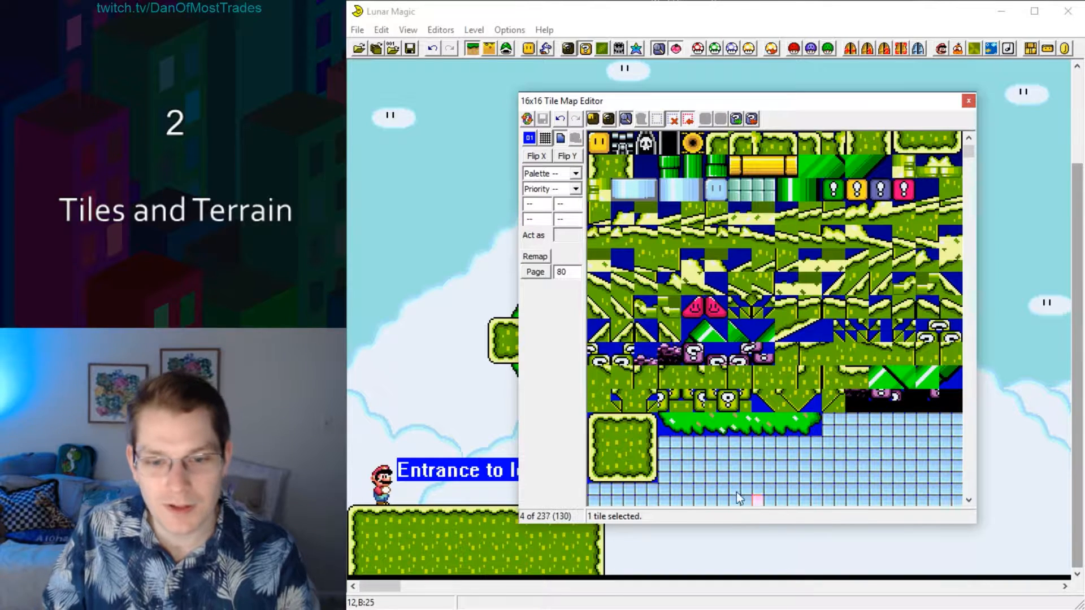
pyautogui.click(679, 452)
pyautogui.click(641, 444)
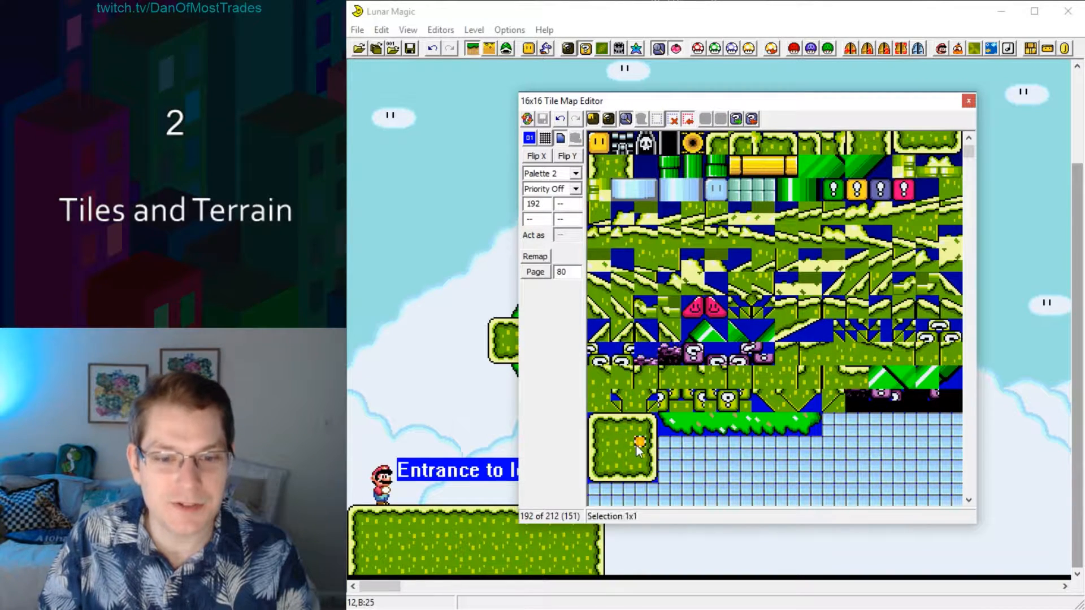
pyautogui.click(651, 443)
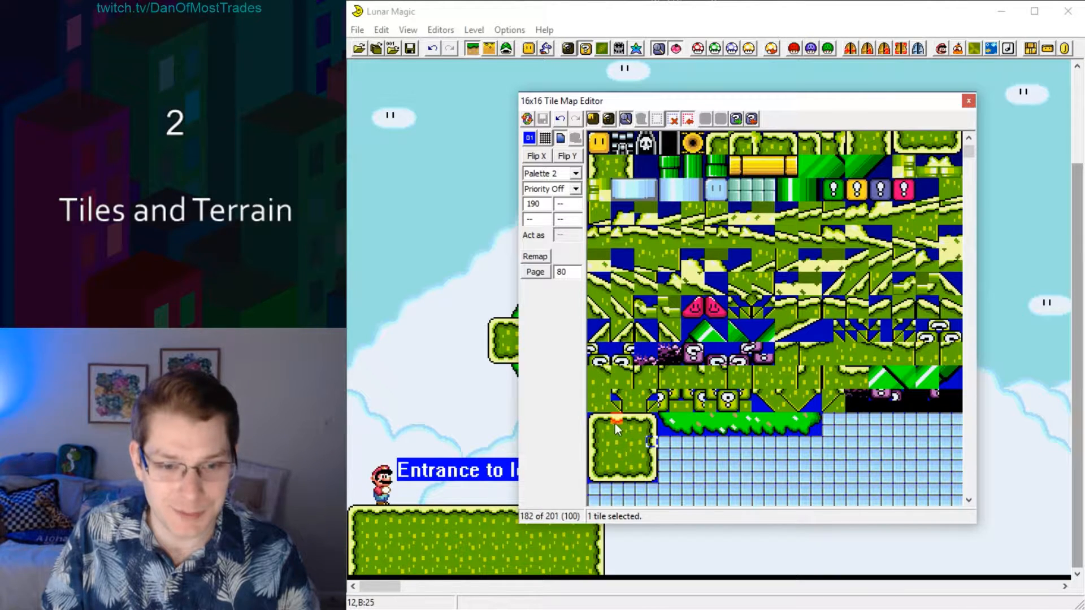
# Assemble a one-tile-wide ledge cap beside the grassy block from 8x8 corner and side pieces, mirroring as needed, and save the Map16 data.
pyautogui.click(595, 420)
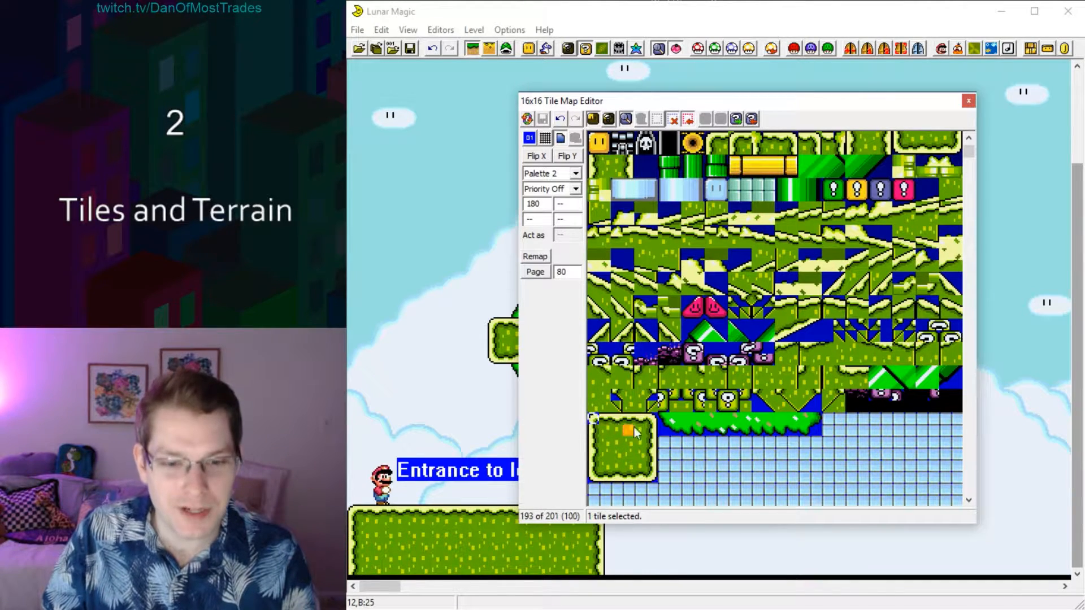
pyautogui.click(663, 444)
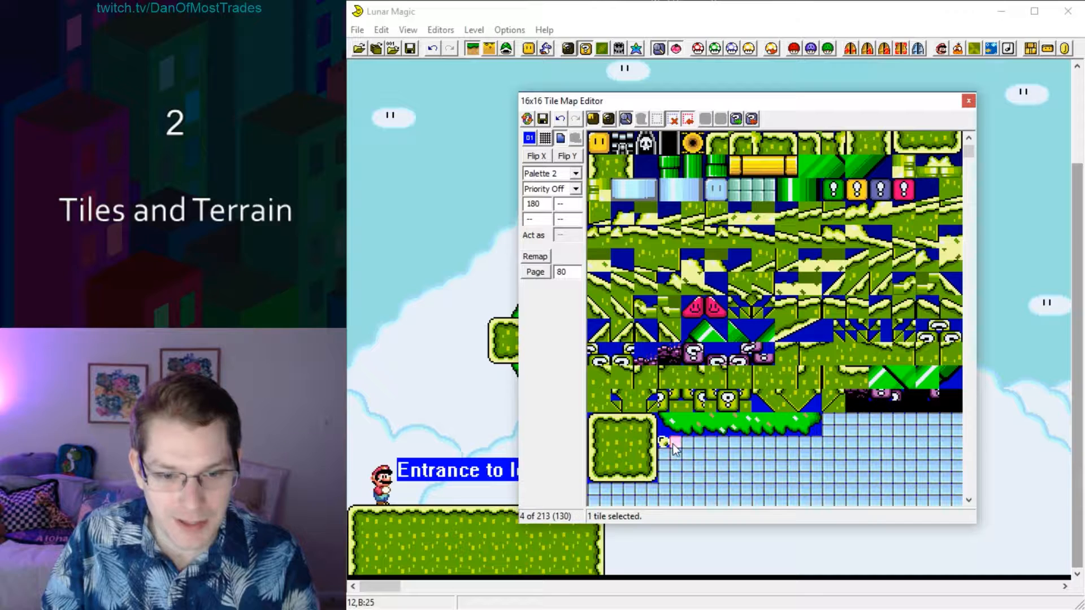
pyautogui.click(540, 160)
pyautogui.click(706, 465)
pyautogui.click(590, 442)
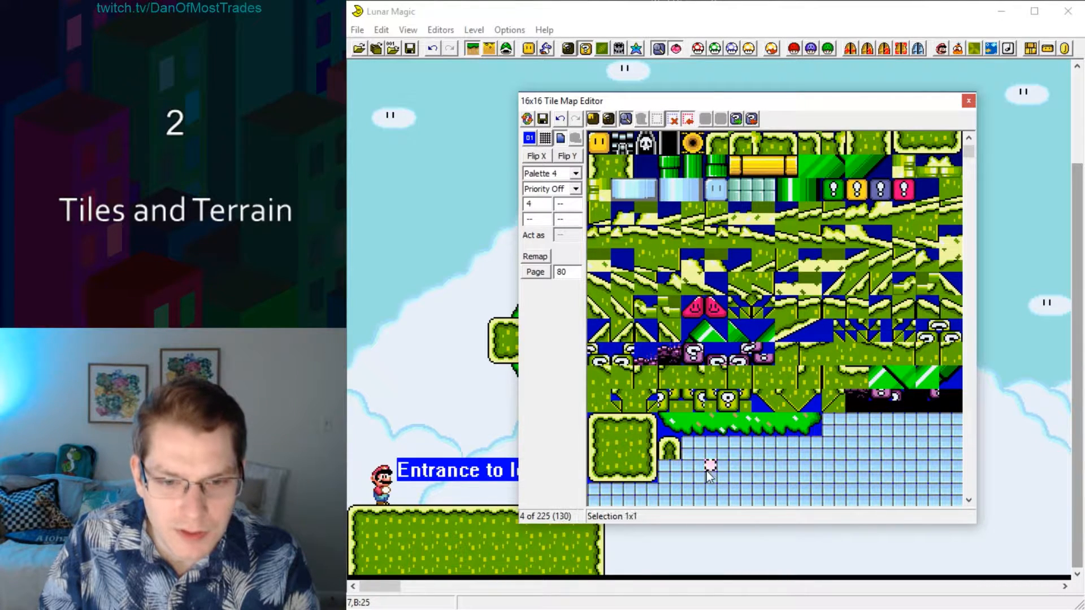
pyautogui.click(543, 119)
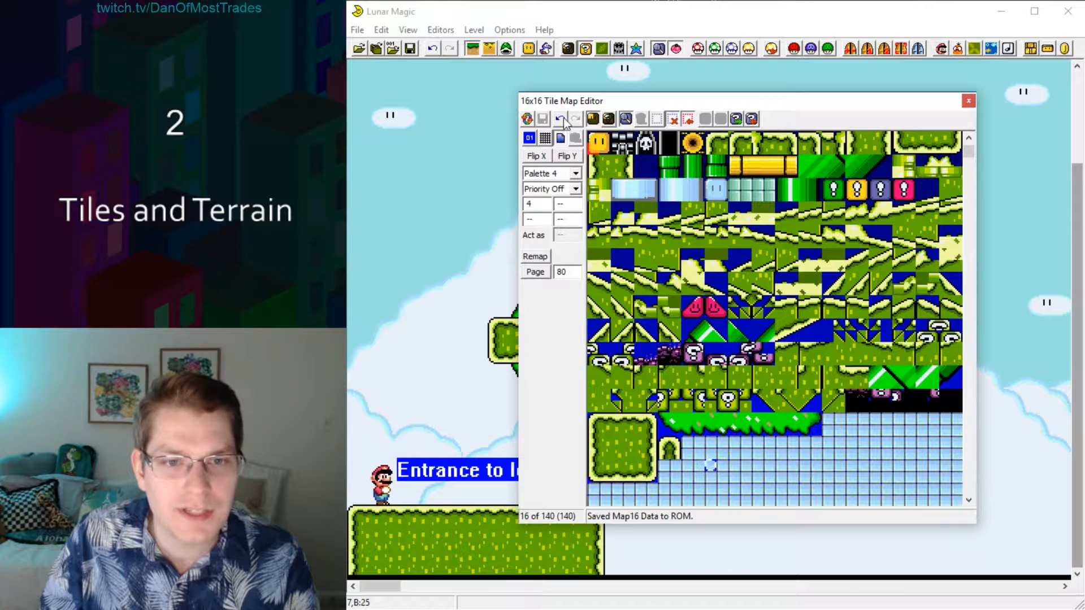
# Return to 16x16 editing mode and place the new ledge cap tile in the sky above the entrance.
pyautogui.click(592, 118)
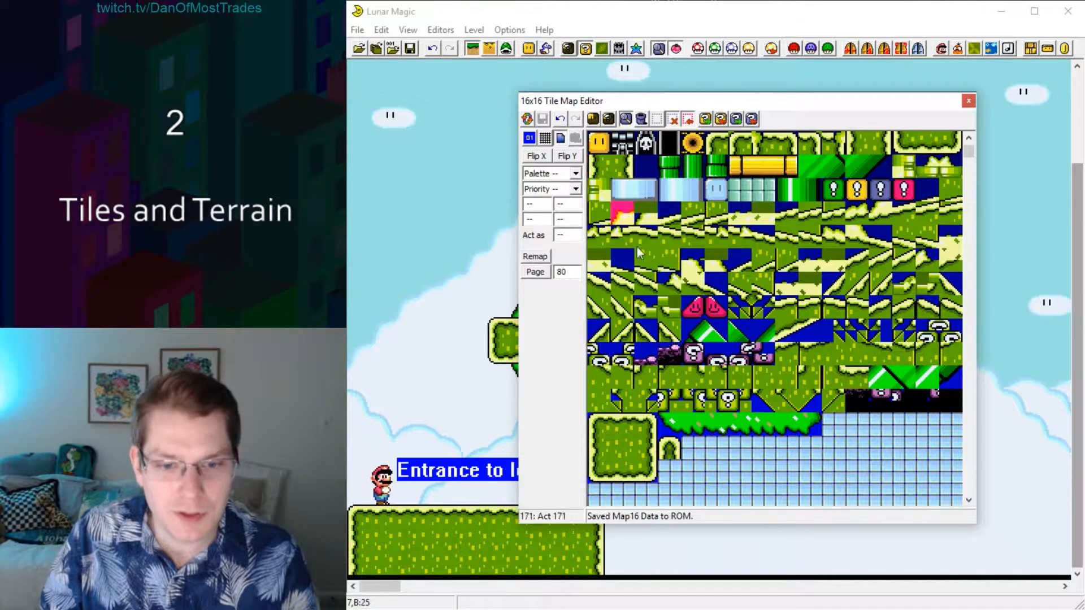
pyautogui.click(670, 452)
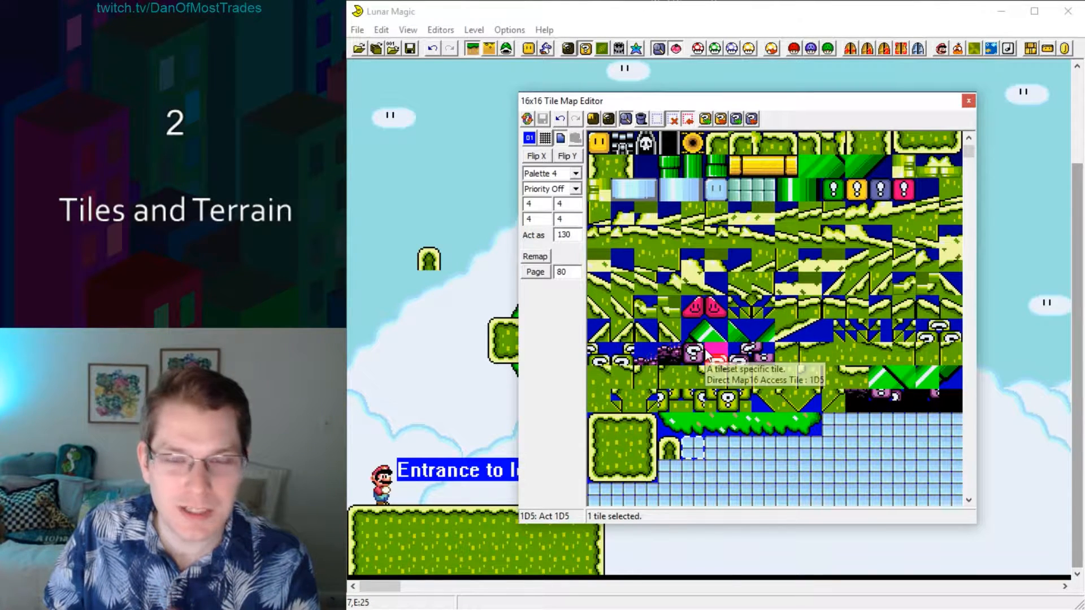
# Add a ledge body tile below the ledge cap in 8x8 mode, save the Map16 data and return to 16x16 mode.
pyautogui.click(592, 119)
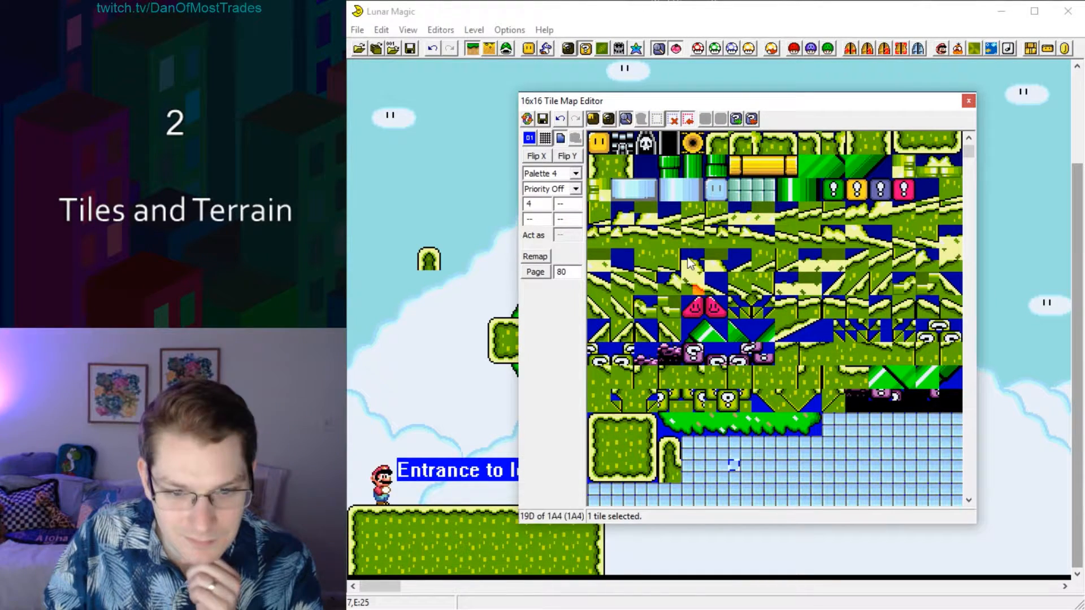
pyautogui.click(543, 119)
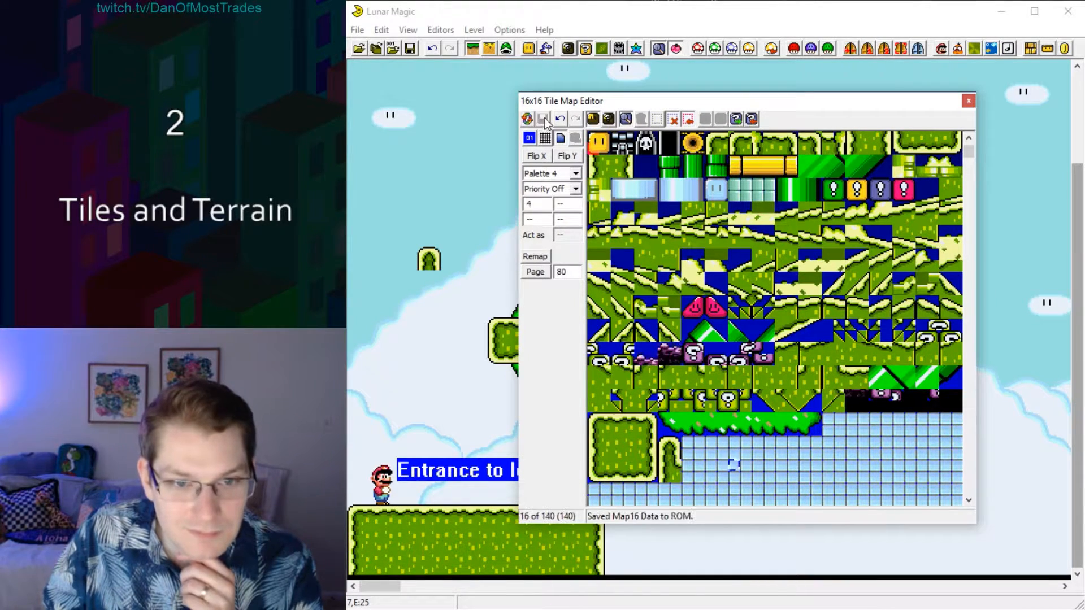
pyautogui.click(593, 118)
# Build an L-shaped floating platform in the sky by placing the ledge body under the cap and grassy block edge and corner tiles around it.
pyautogui.click(669, 470)
pyautogui.rightClick(428, 288)
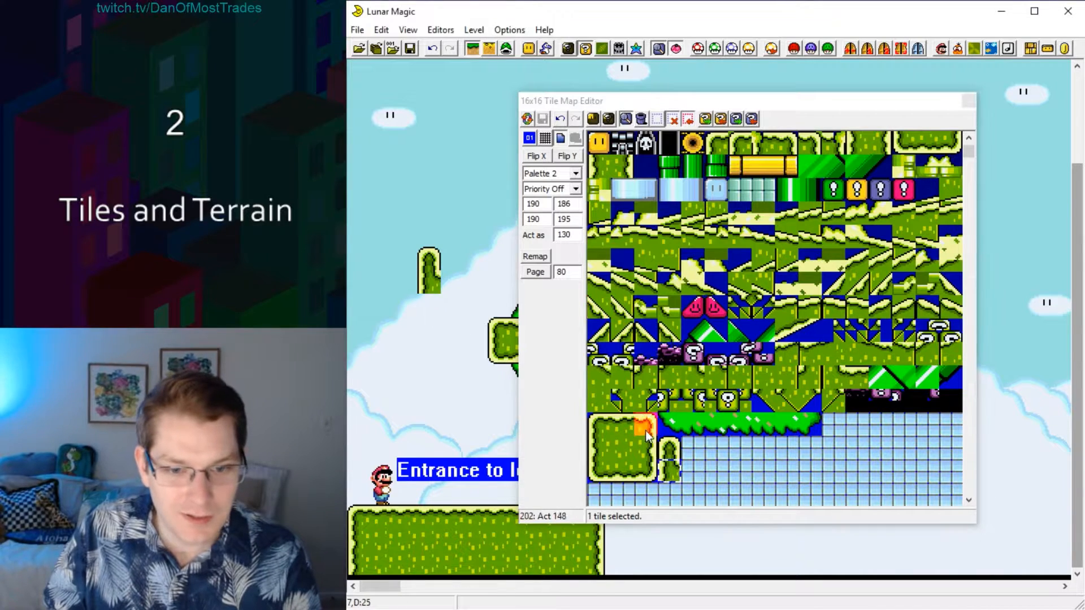
pyautogui.click(624, 427)
pyautogui.rightClick(450, 279)
pyautogui.click(595, 470)
pyautogui.rightClick(426, 304)
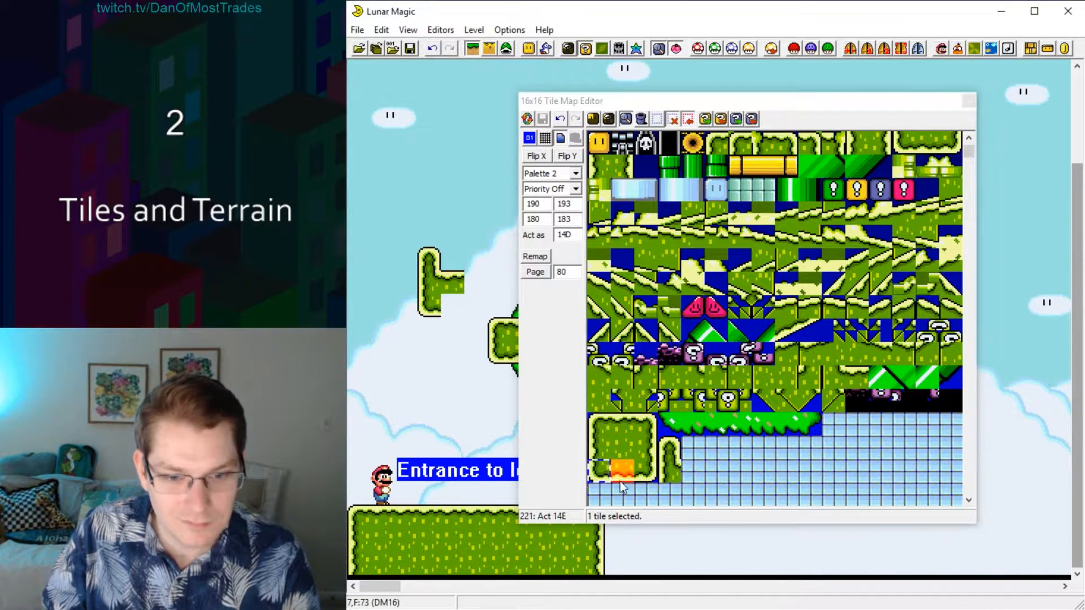
pyautogui.click(621, 479)
pyautogui.rightClick(451, 304)
pyautogui.click(646, 427)
pyautogui.rightClick(473, 278)
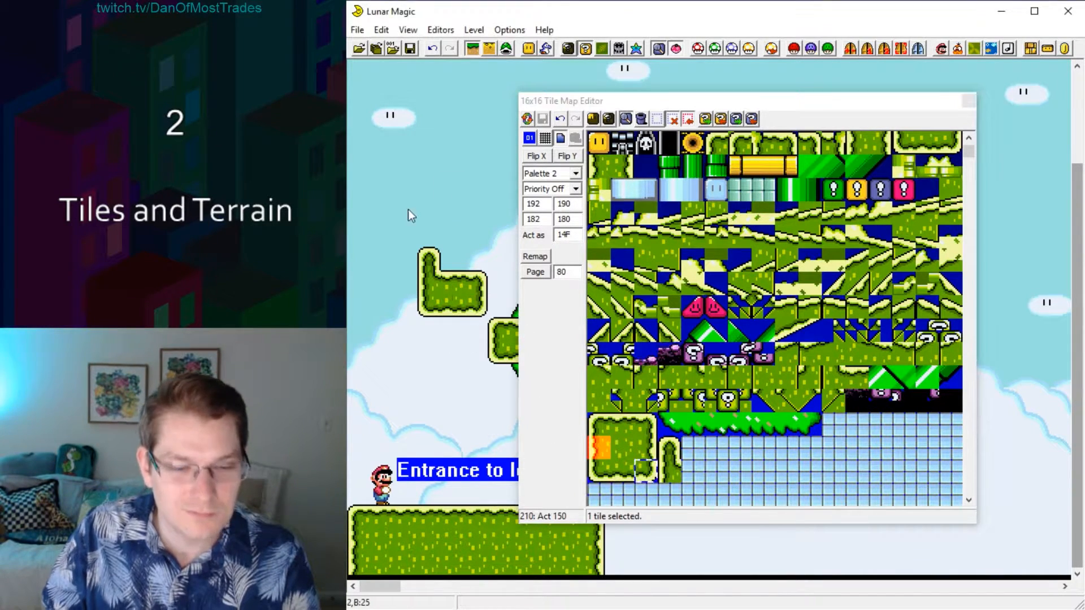
# Examine the Act as settings of the custom ledge body tile and the original grey cement block.
pyautogui.moveTo(396, 203); pyautogui.dragTo(459, 191)
pyautogui.click(459, 191)
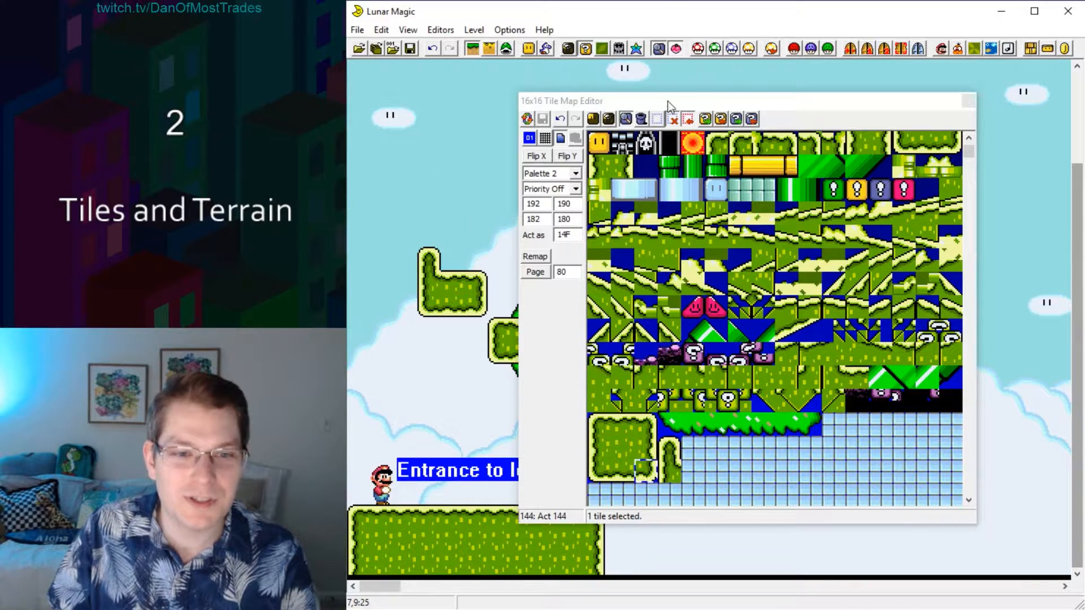
pyautogui.moveTo(669, 106); pyautogui.dragTo(758, 137)
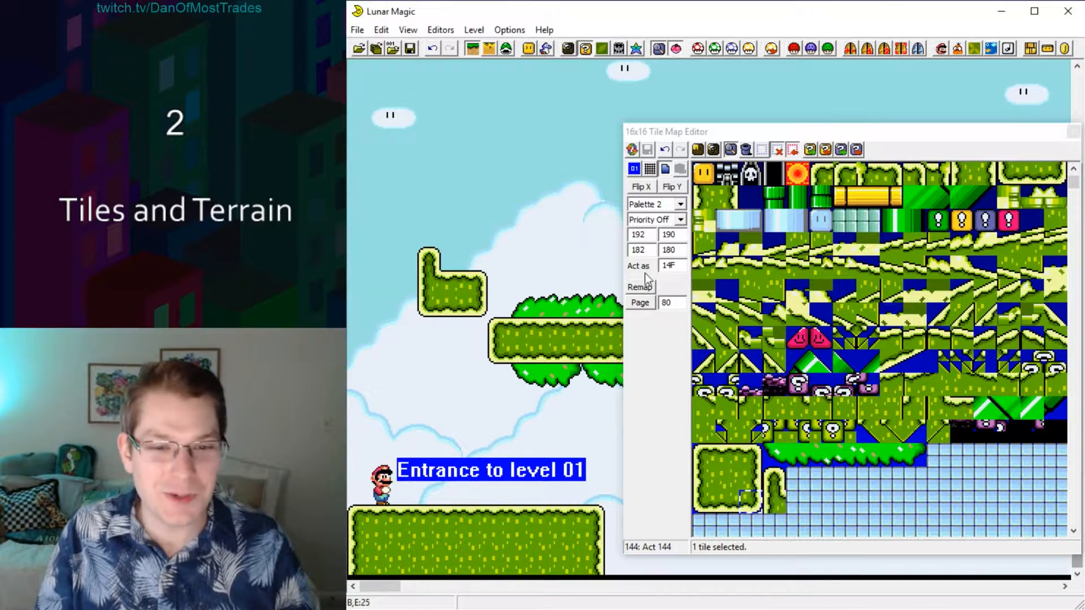
pyautogui.click(728, 232)
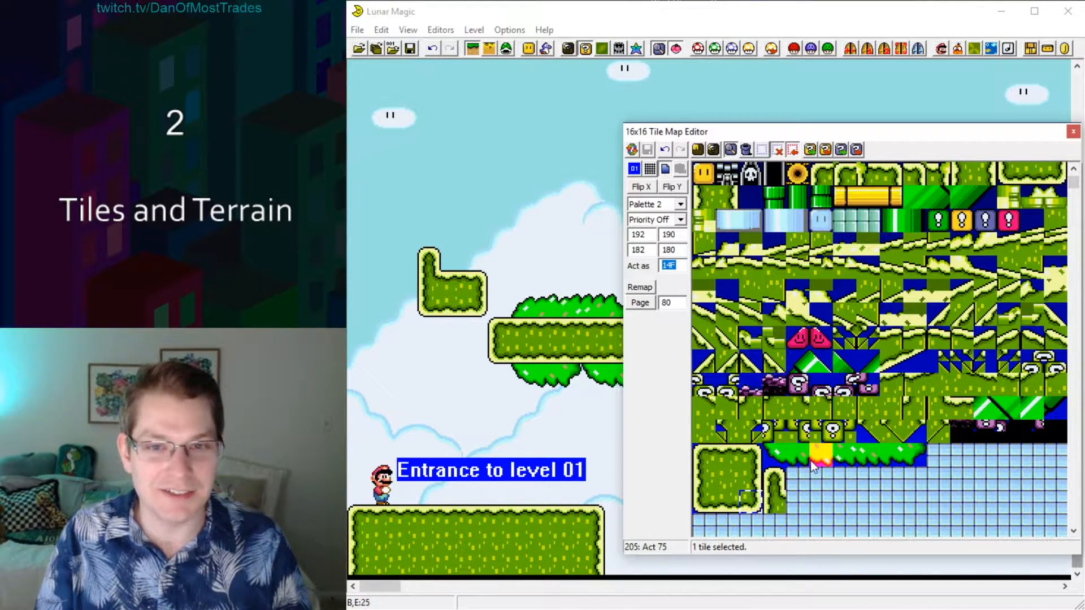
pyautogui.click(774, 501)
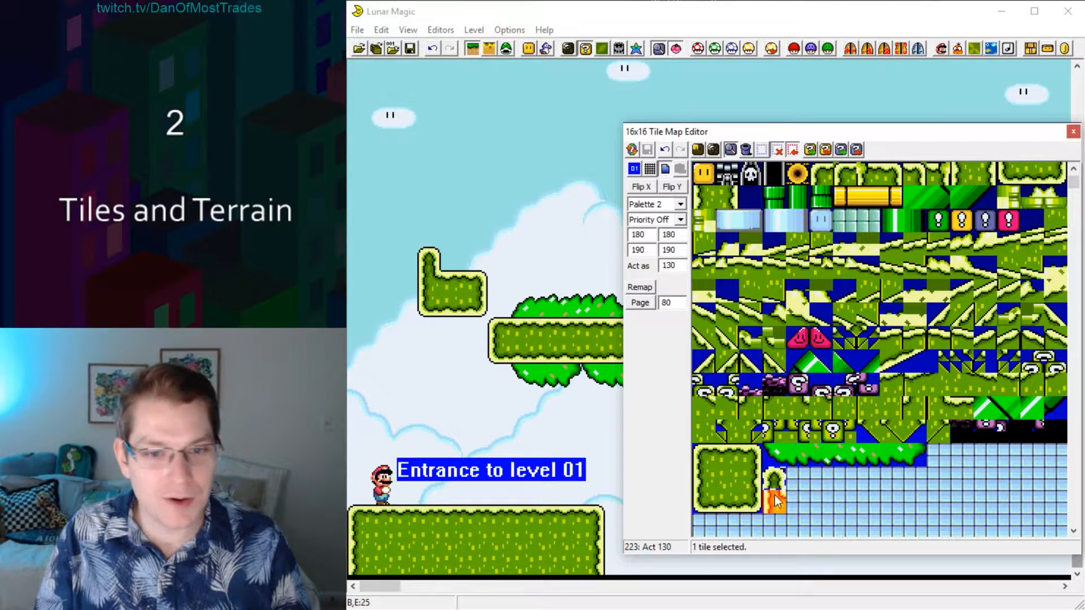
pyautogui.scroll(3, 706, 339)
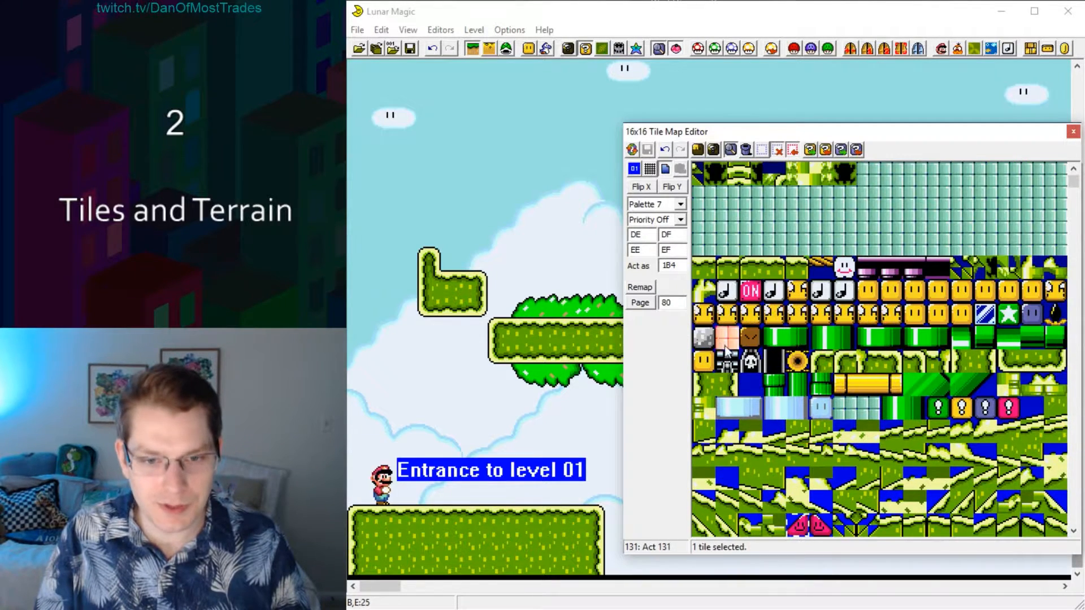
pyautogui.click(705, 339)
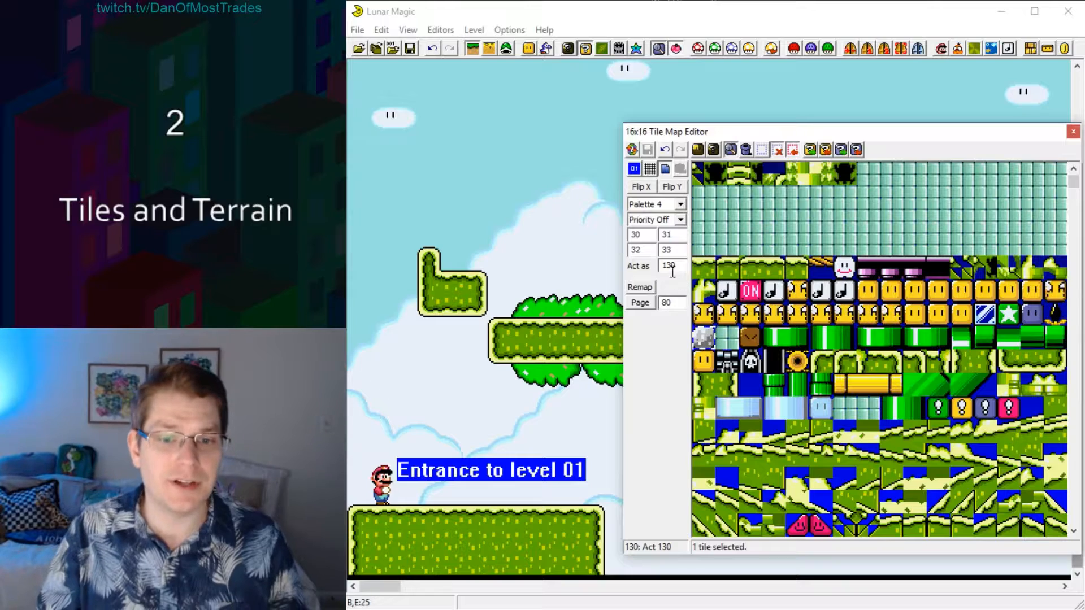
pyautogui.moveTo(673, 273)
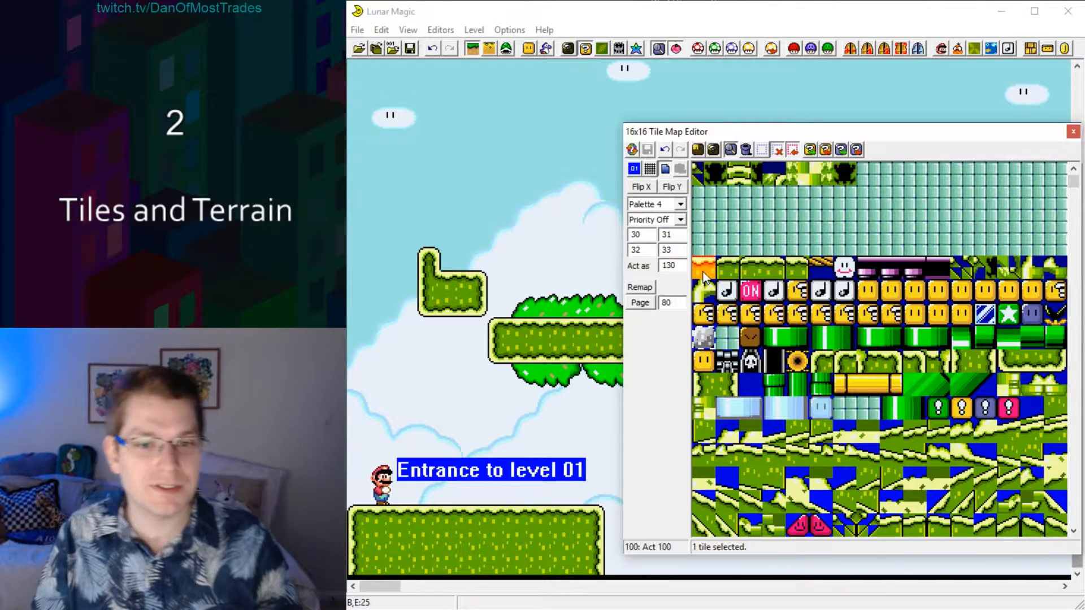
# Copy the grey cement block beside the custom ledge tiles, set the copy's Act as value to the muncher's 12F, and save the Map16 data.
pyautogui.scroll(-4, 763, 326)
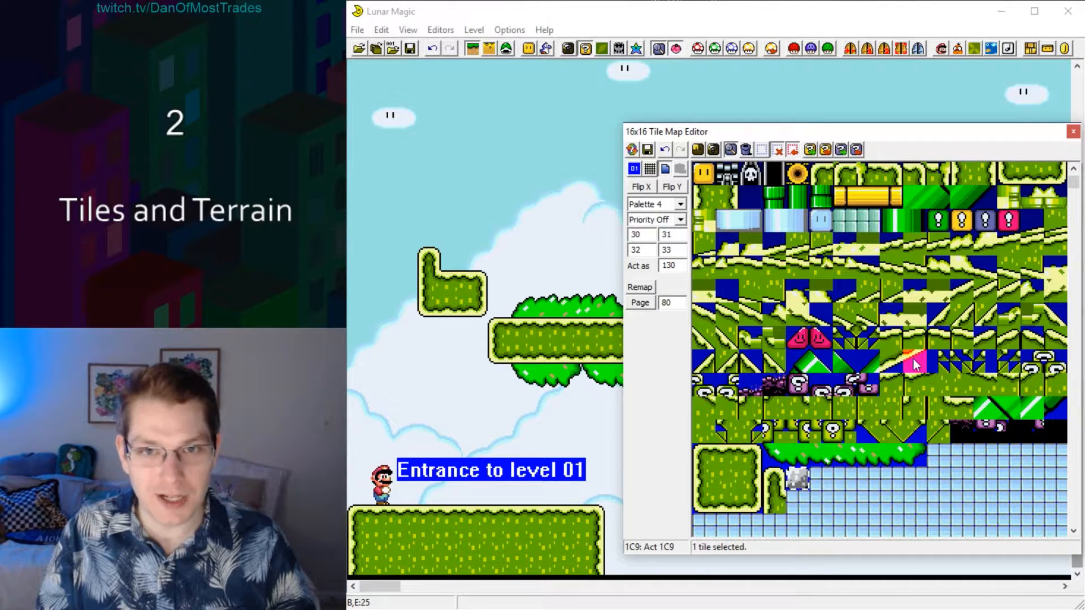
pyautogui.scroll(3, 949, 356)
pyautogui.click(1037, 339)
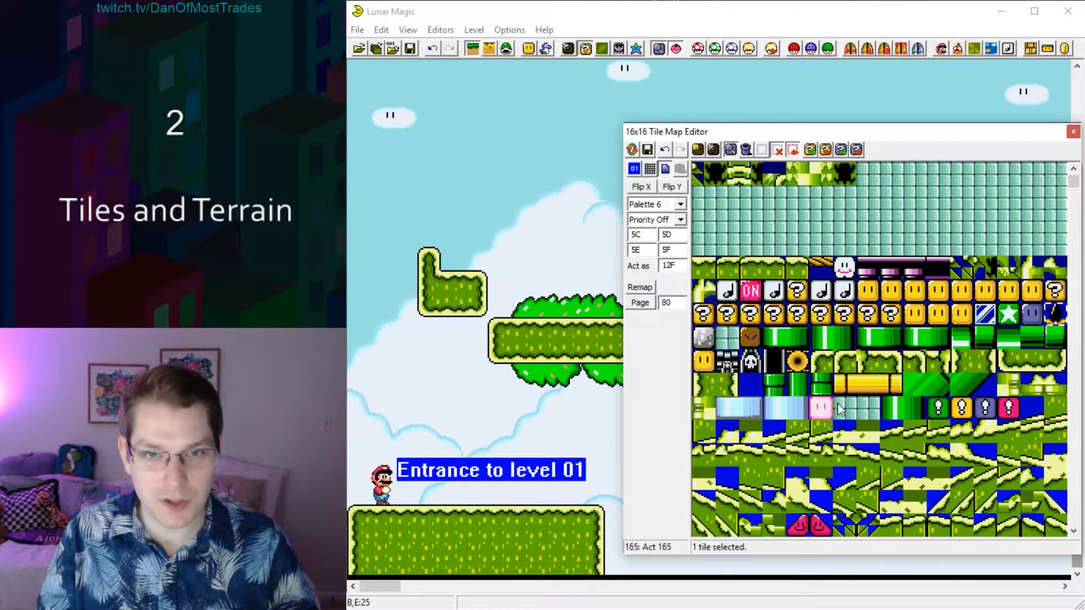
pyautogui.scroll(-4, 837, 390)
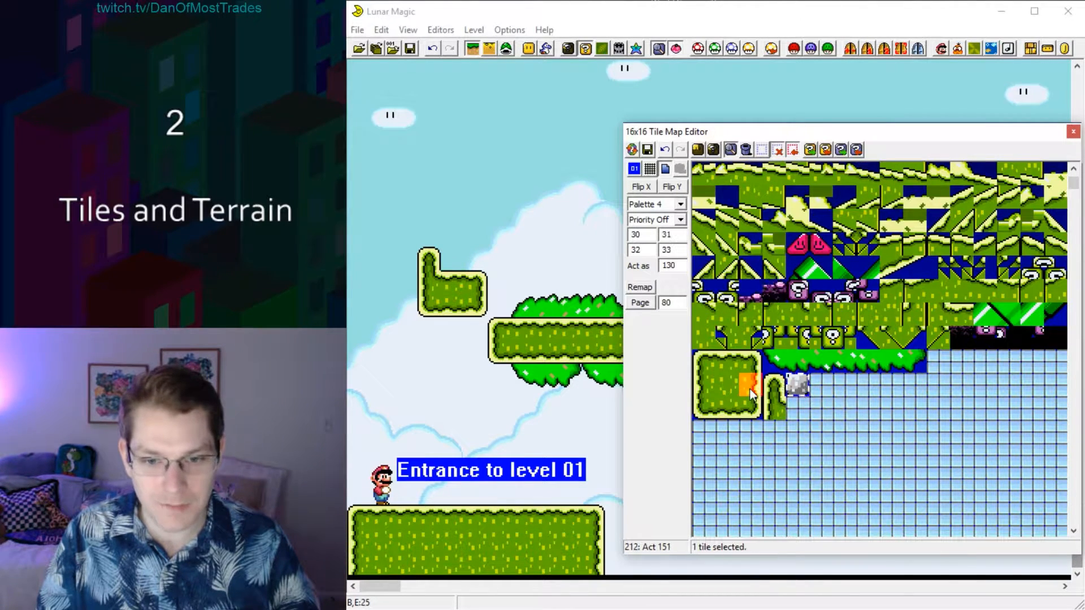
pyautogui.write('12F')
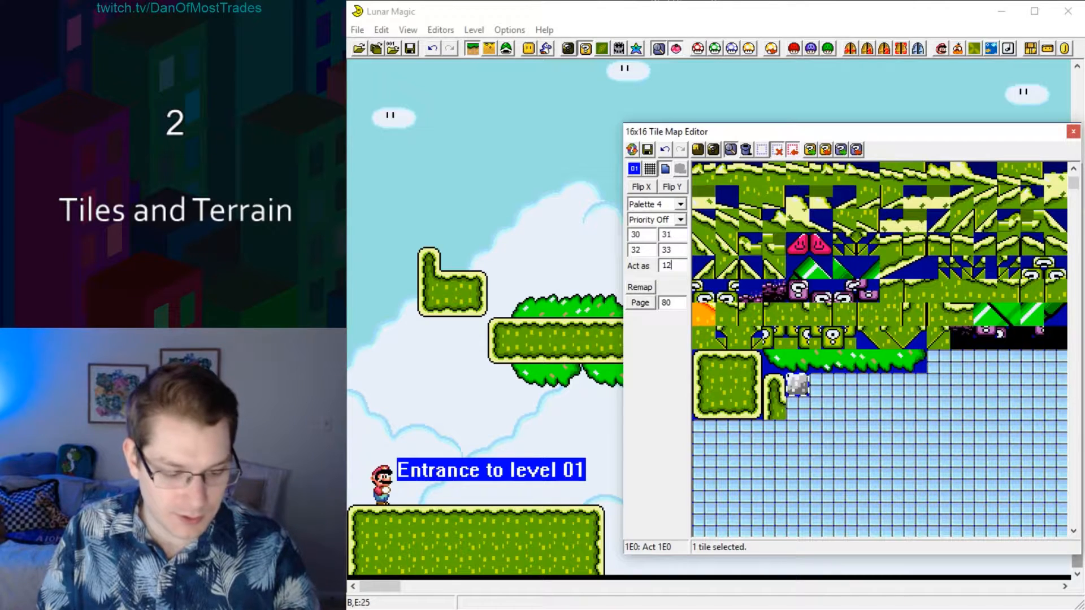
pyautogui.click(647, 150)
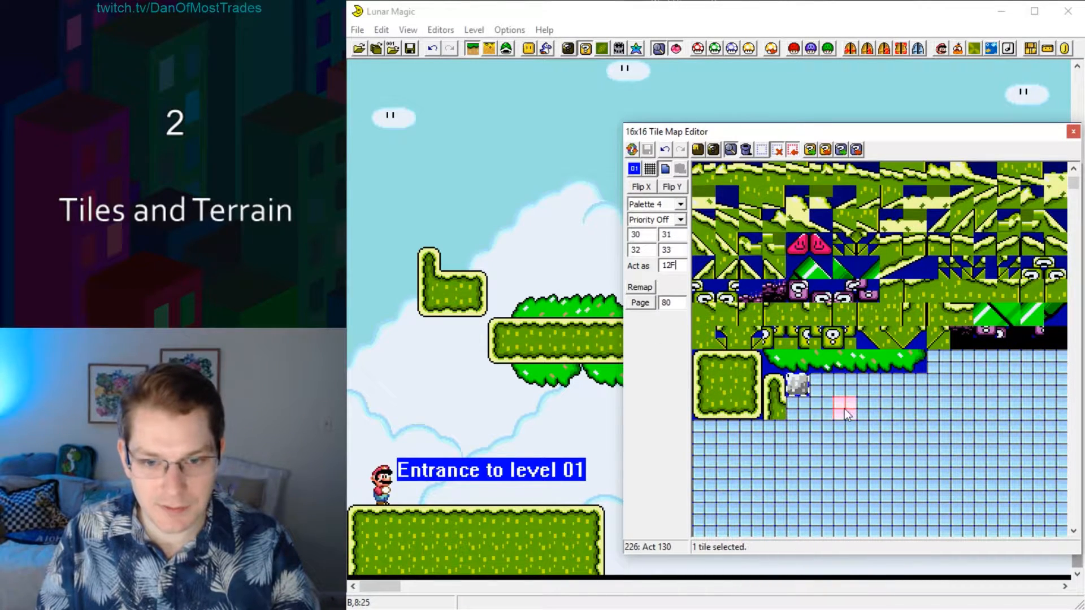
# Place the custom cement block on top of the rightmost floating platform and save the level.
pyautogui.rightClick(476, 259)
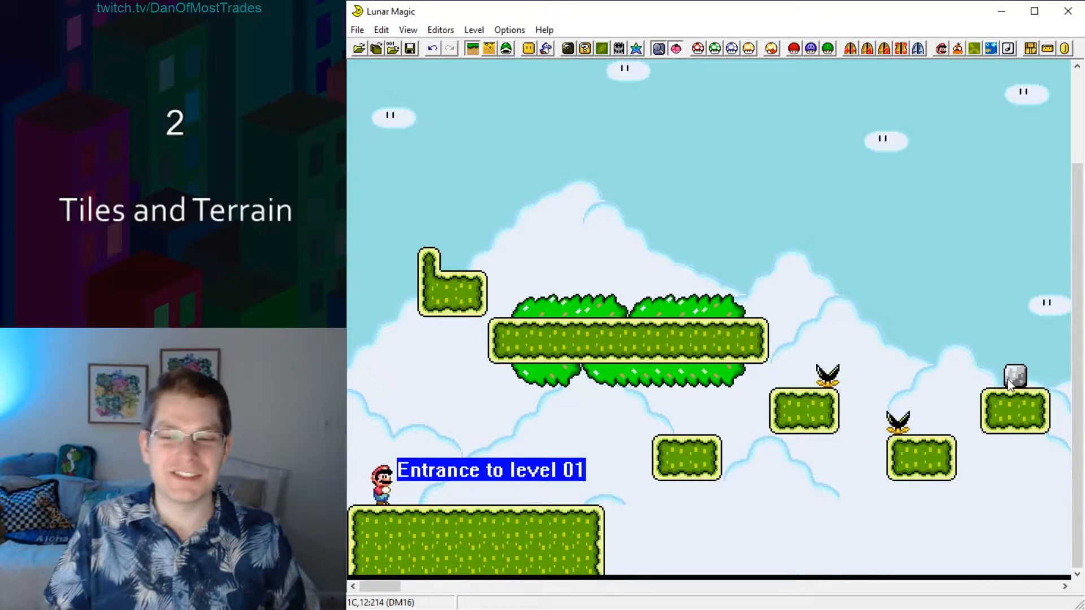
pyautogui.moveTo(1008, 379)
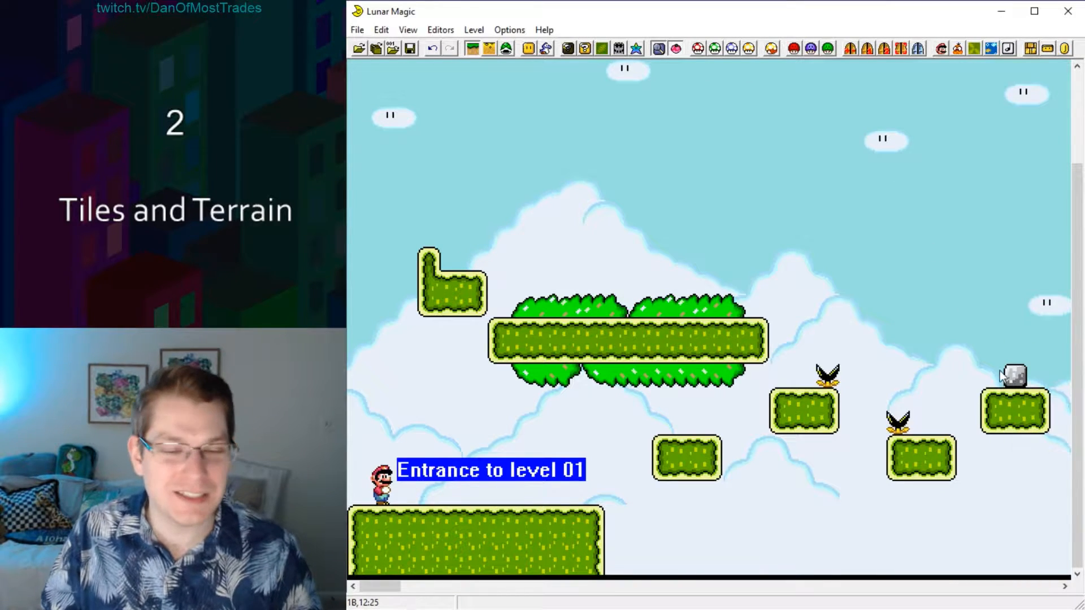
pyautogui.click(410, 48)
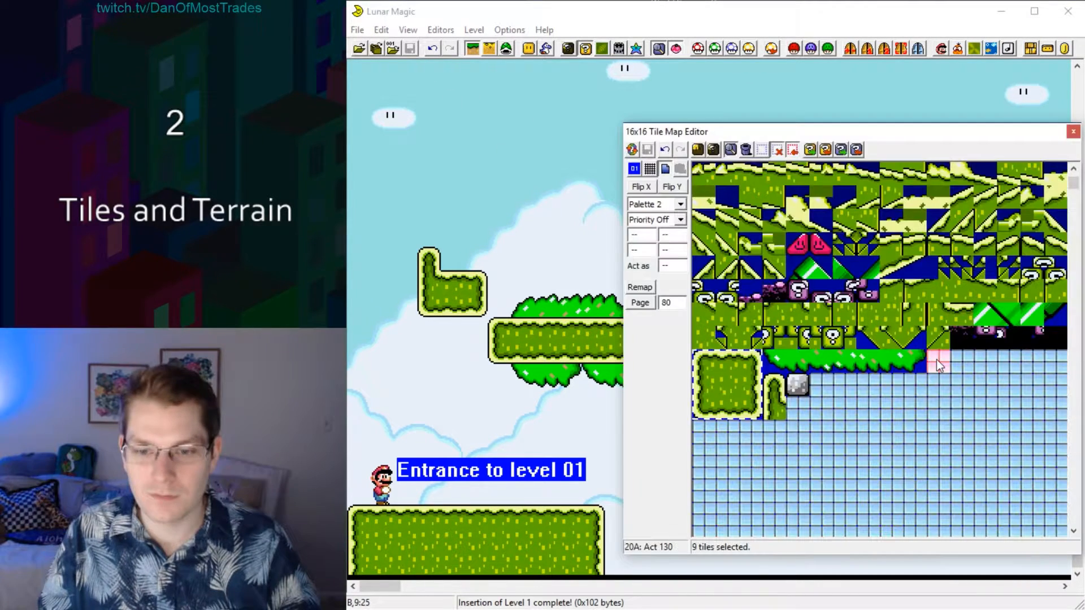
# Paste a copy of the 3x3 grassy block beside the bush tiles and try Palettes 0, 1, 3 and 4, leaving Palette 3 applied.
pyautogui.moveTo(937, 360)
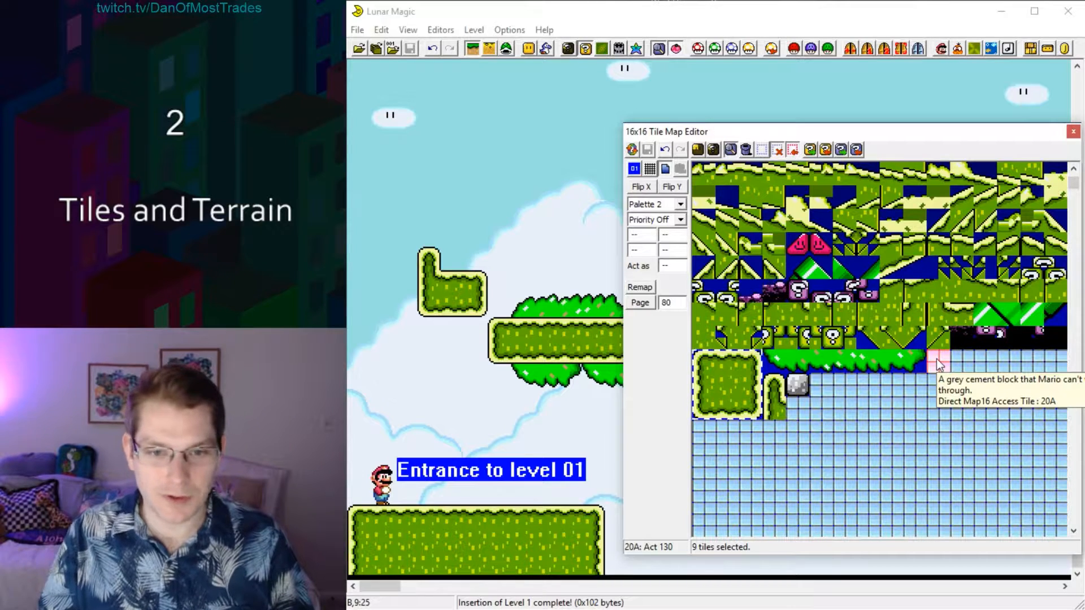
pyautogui.hotkey('ctrl', 'v')
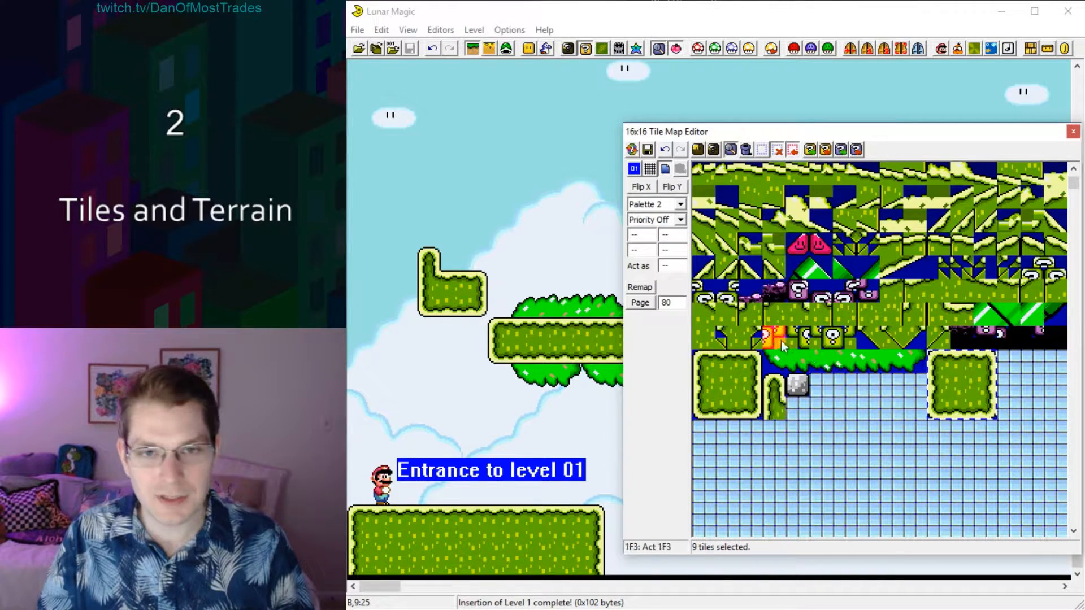
pyautogui.click(681, 206)
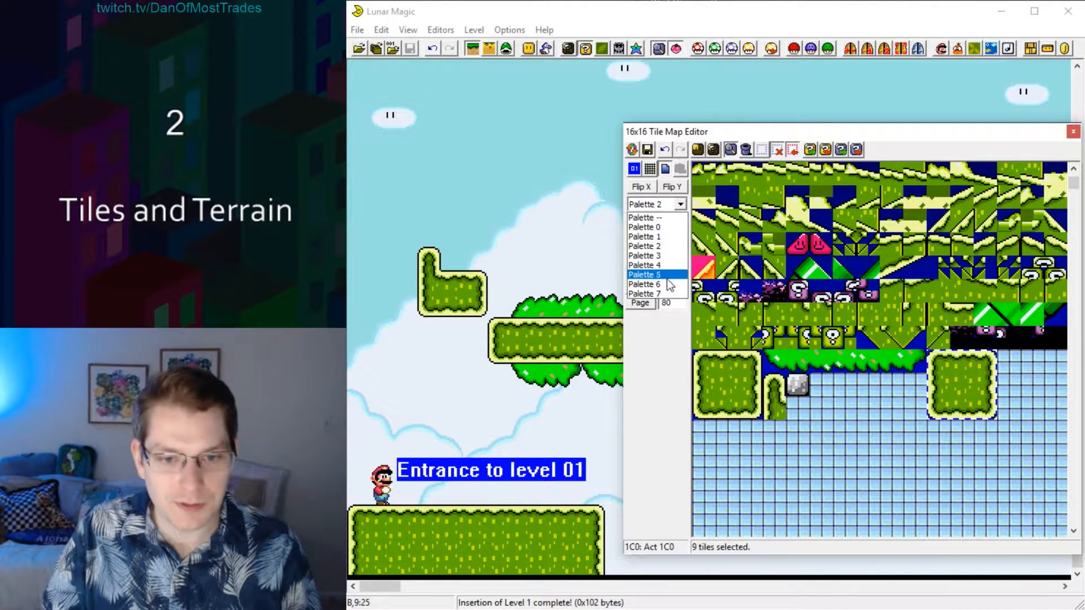
pyautogui.click(660, 227)
pyautogui.click(681, 204)
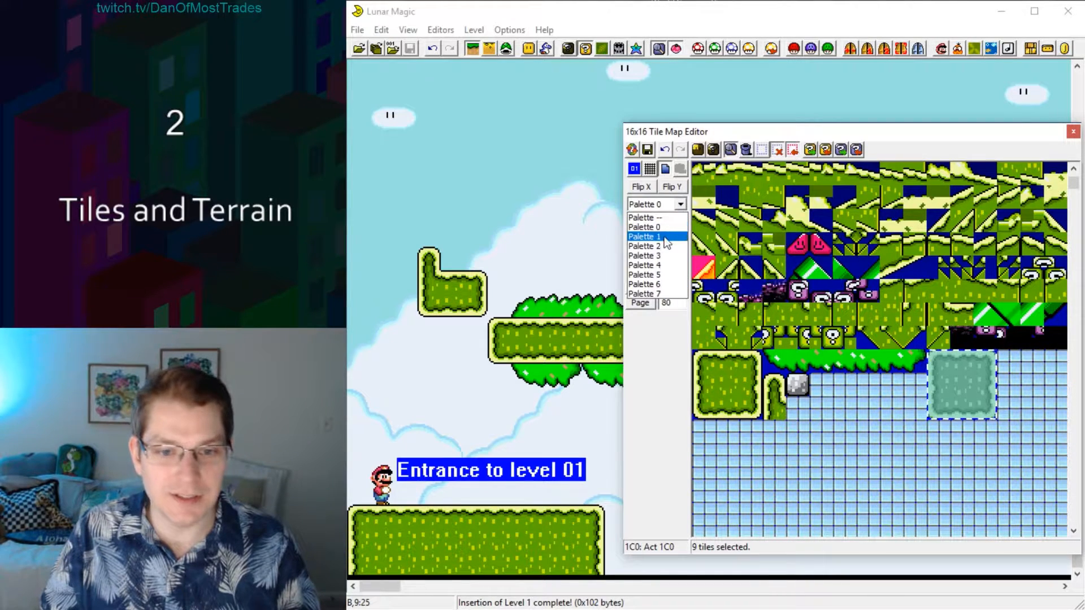
pyautogui.click(670, 237)
pyautogui.click(681, 204)
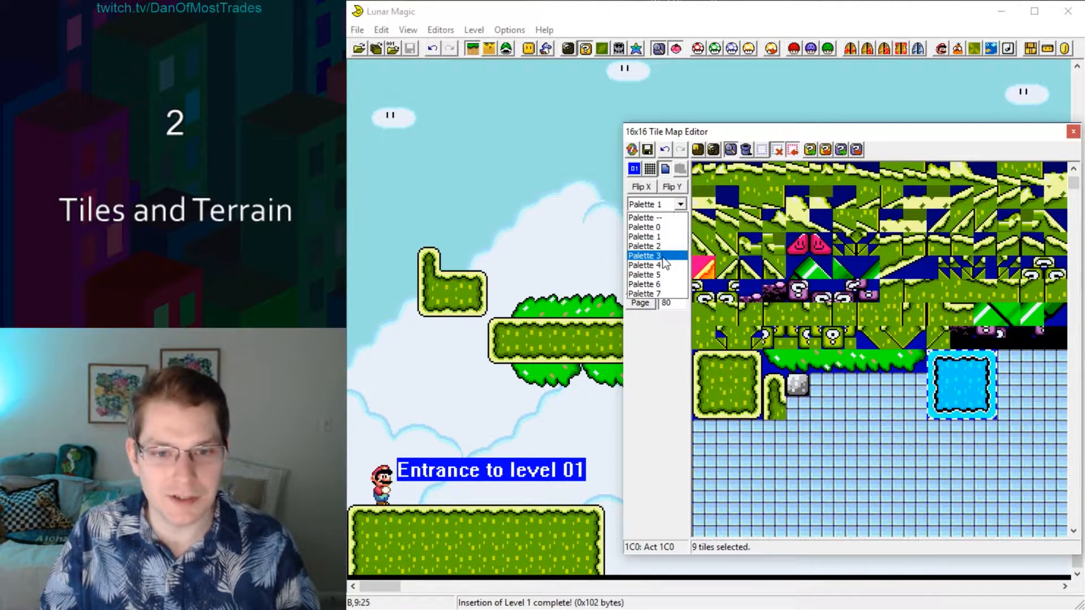
pyautogui.click(663, 256)
pyautogui.click(681, 204)
pyautogui.click(662, 264)
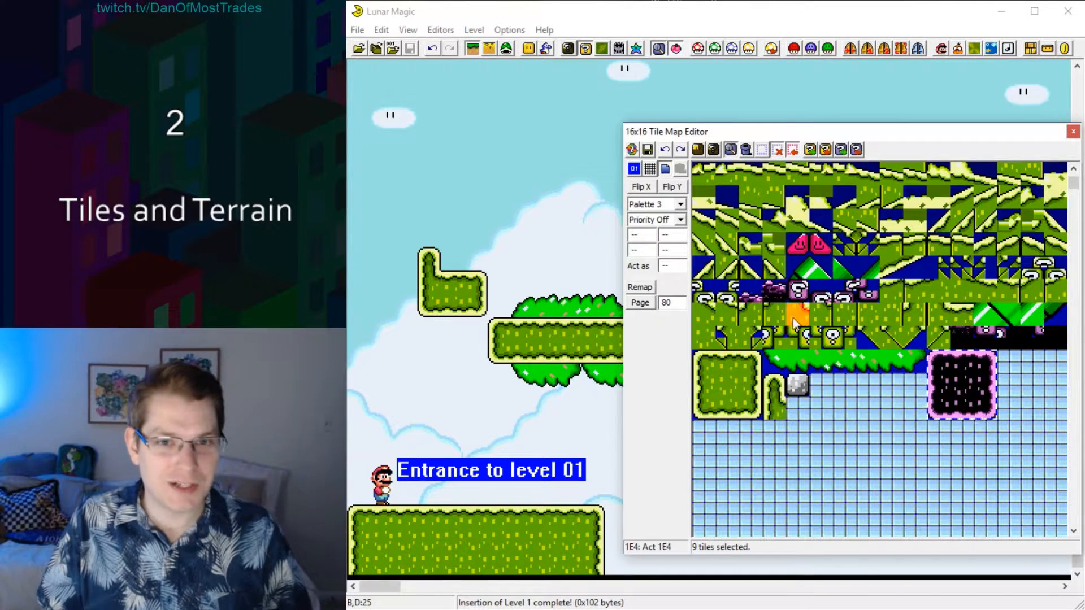
# Open the Palette Editor beside the tile map and enable a custom palette for this level.
pyautogui.click(636, 48)
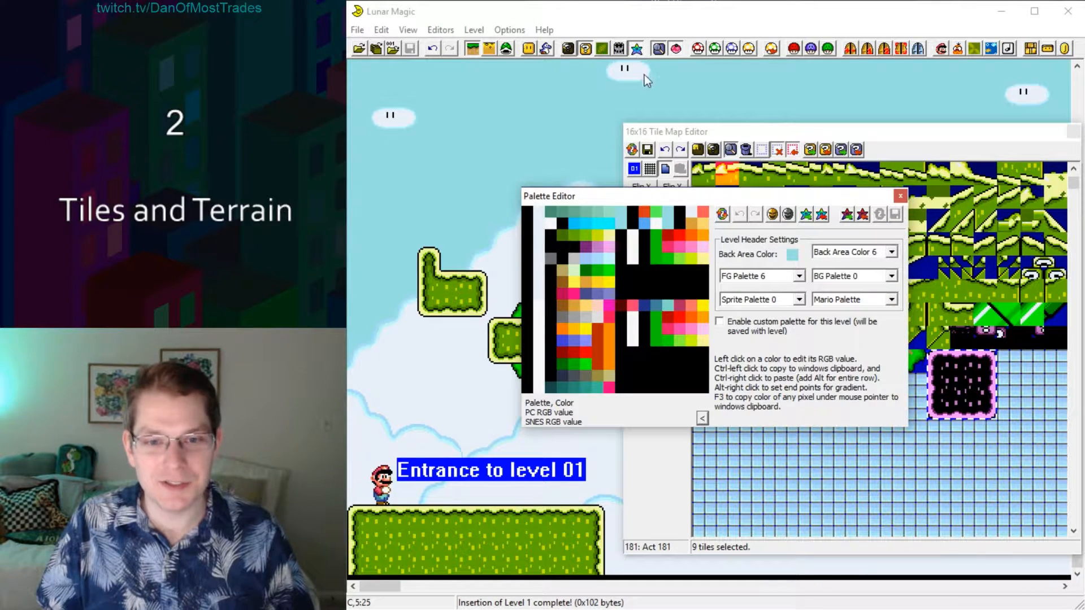
pyautogui.moveTo(670, 194); pyautogui.dragTo(530, 249)
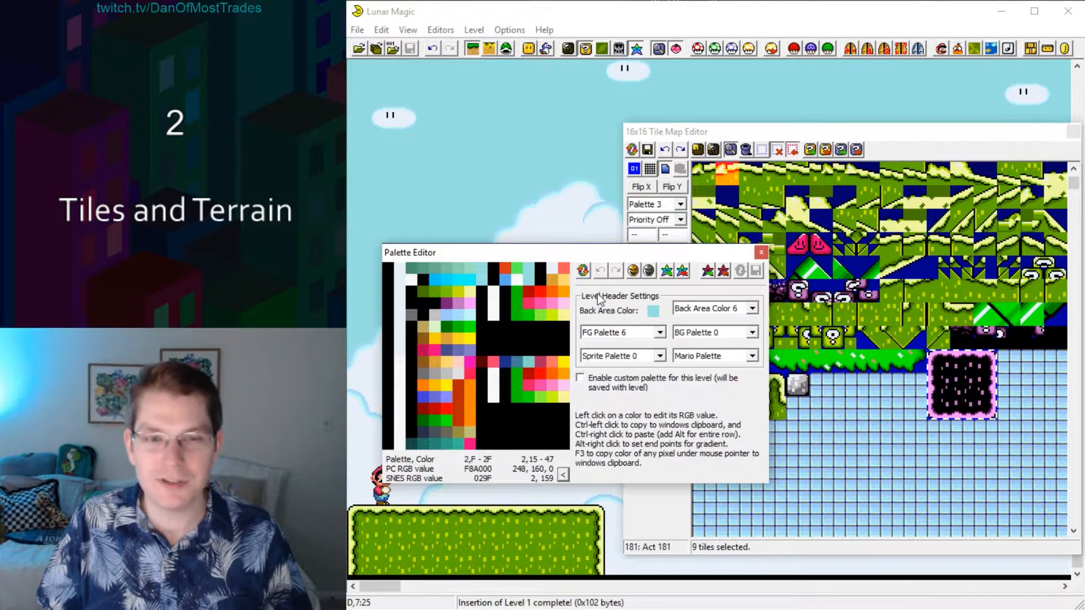
pyautogui.moveTo(686, 245); pyautogui.dragTo(679, 268)
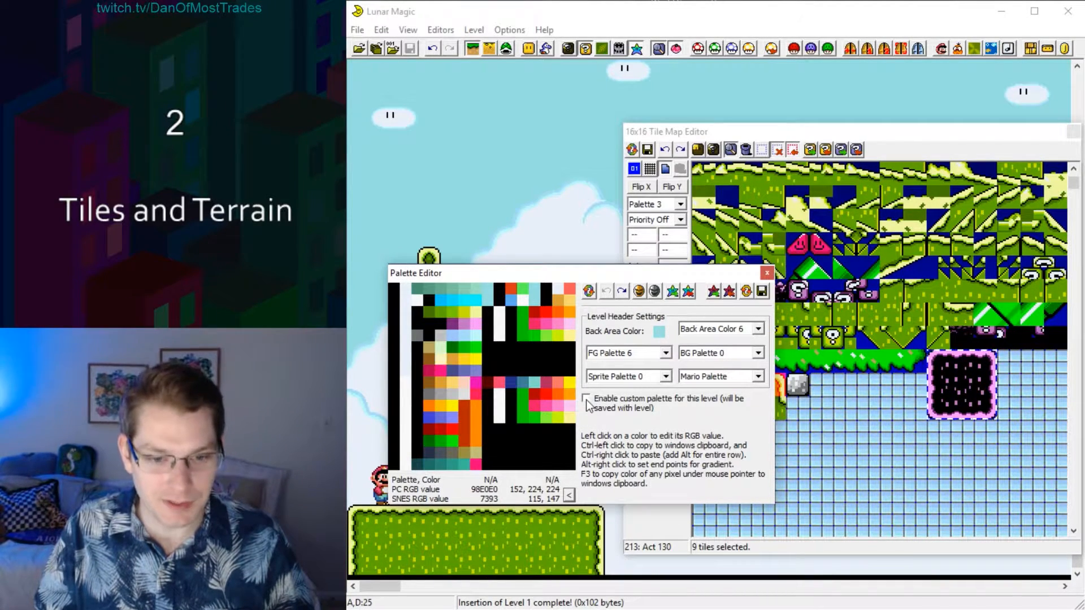
pyautogui.click(586, 398)
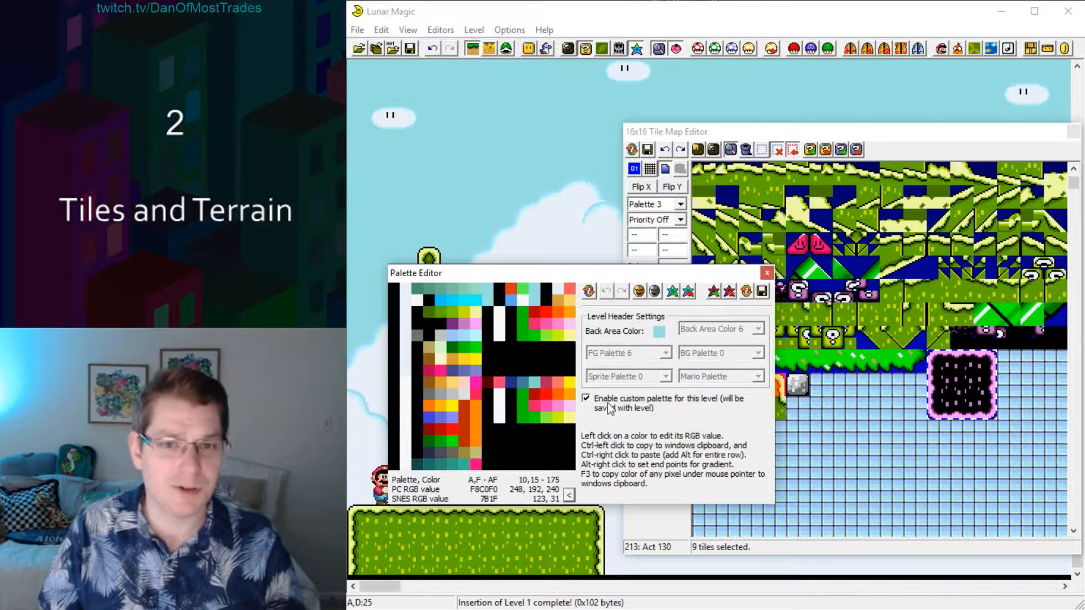
# Recolour three entries in palette row 3 with bright green, cyan and orange.
pyautogui.click(473, 334)
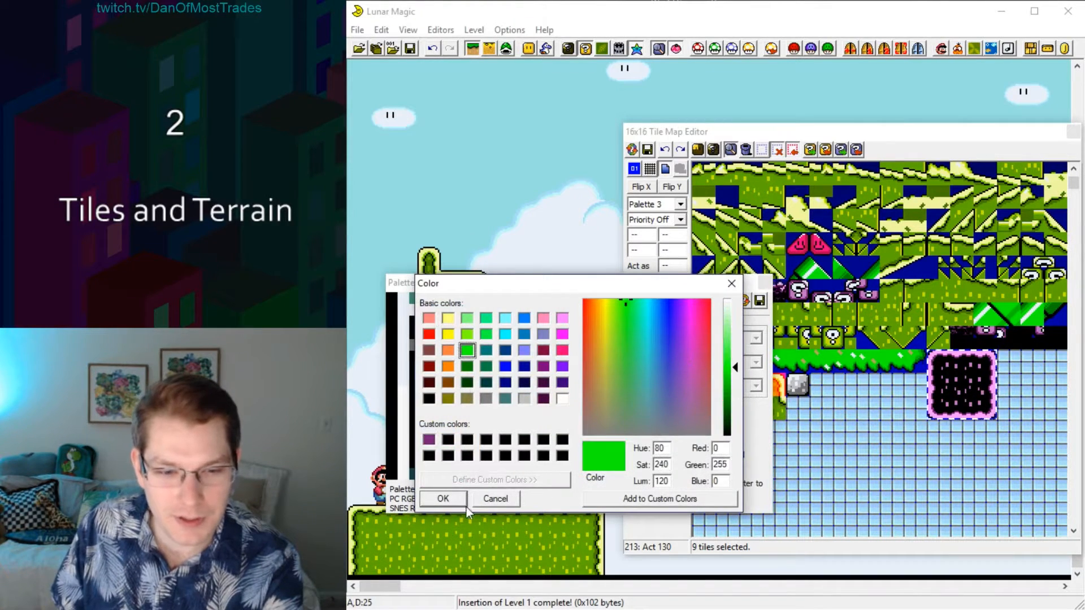
pyautogui.click(458, 503)
pyautogui.click(442, 337)
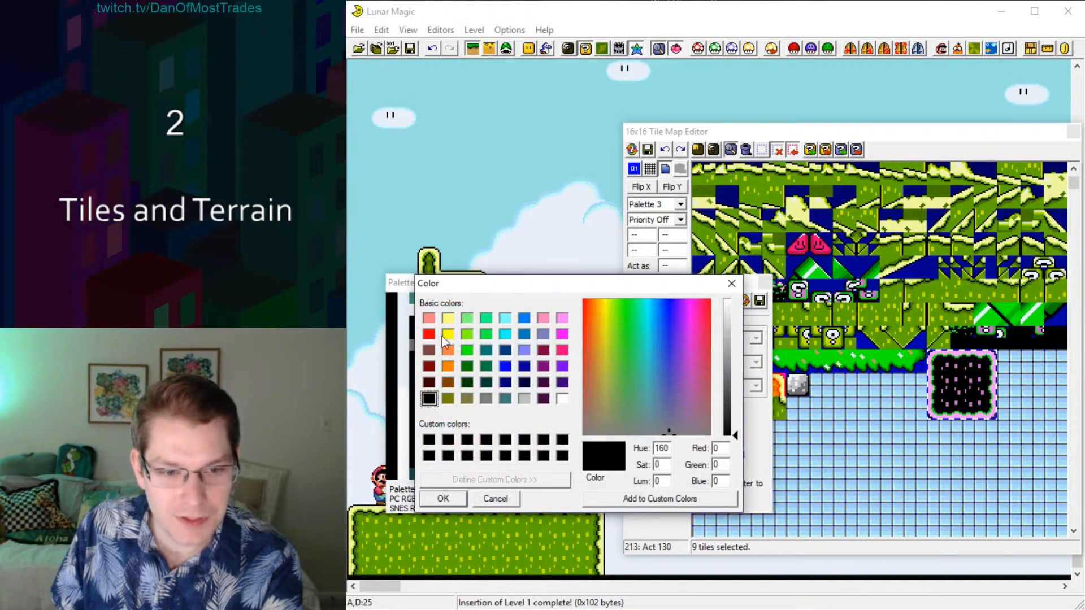
pyautogui.click(505, 334)
pyautogui.click(444, 498)
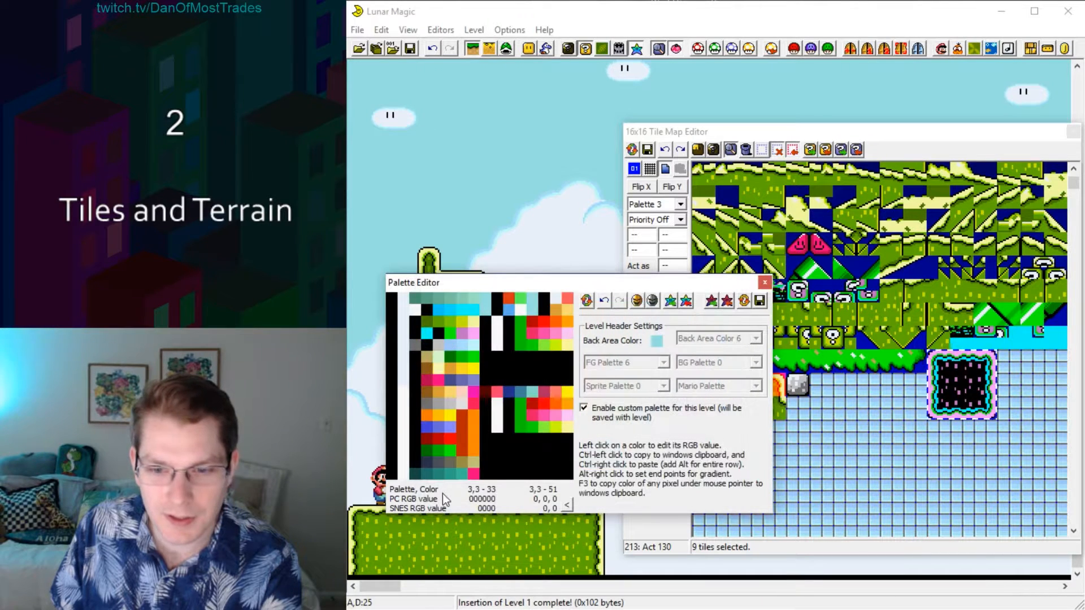
pyautogui.click(410, 334)
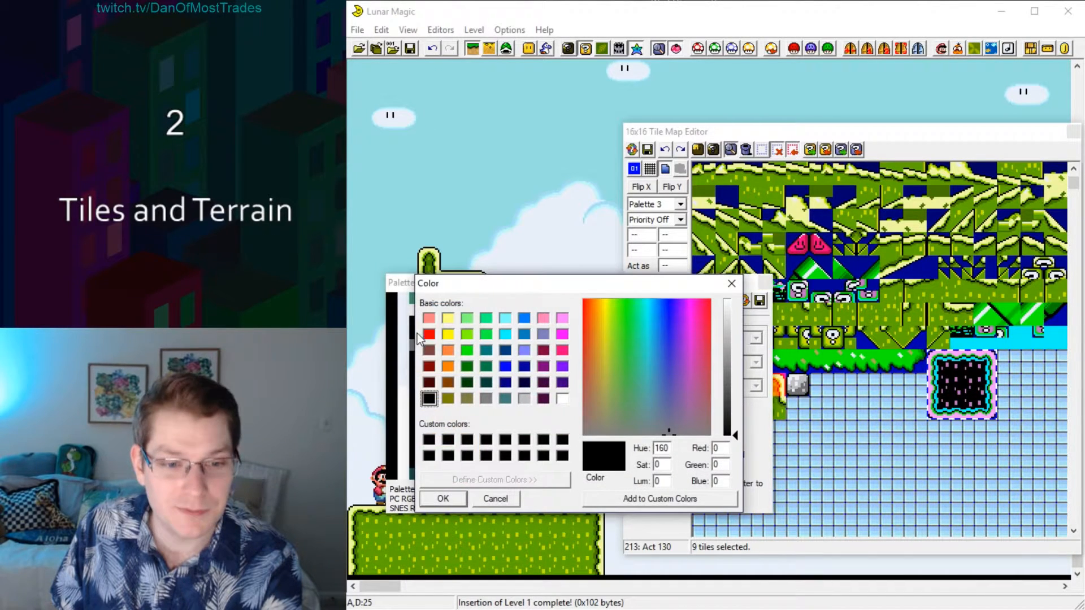
pyautogui.click(446, 366)
pyautogui.click(444, 499)
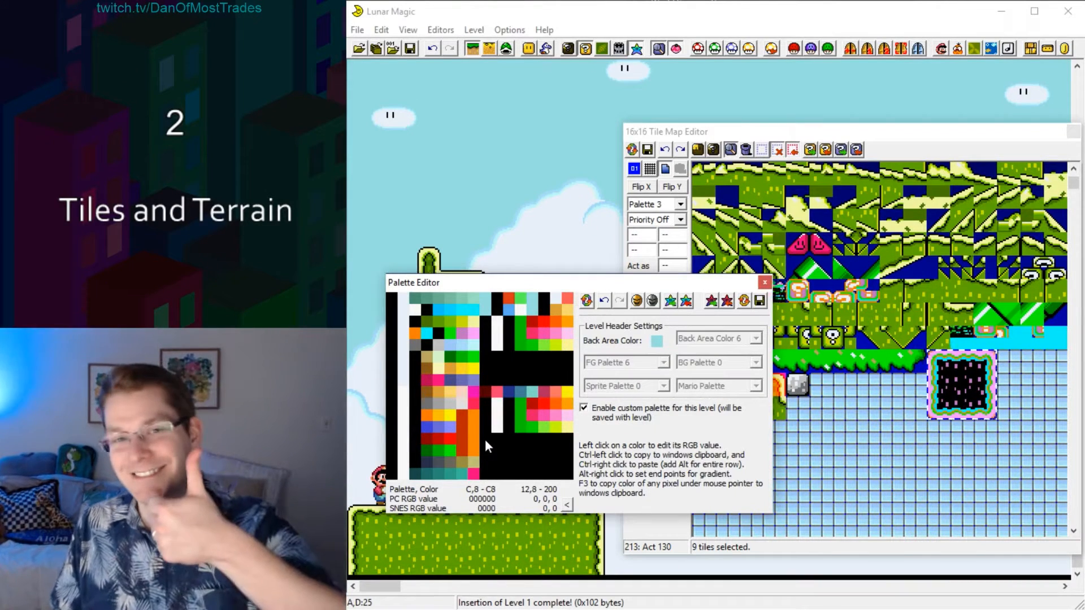
# Close the palette and tile map editors and switch the level to Sprite Editing Mode.
pyautogui.press('Escape')
pyautogui.press('Delete')
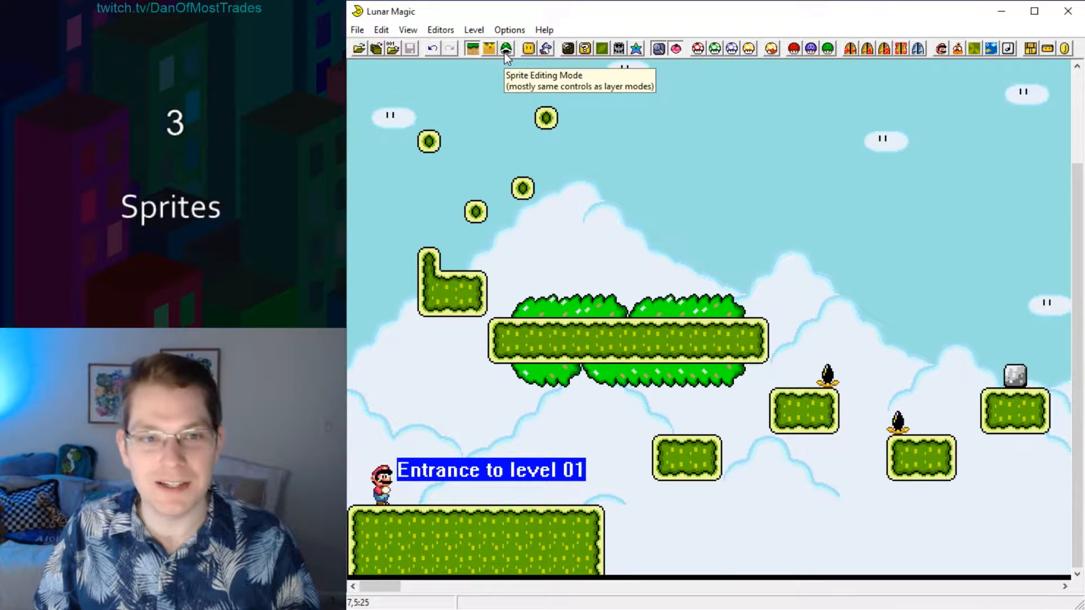
pyautogui.click(506, 48)
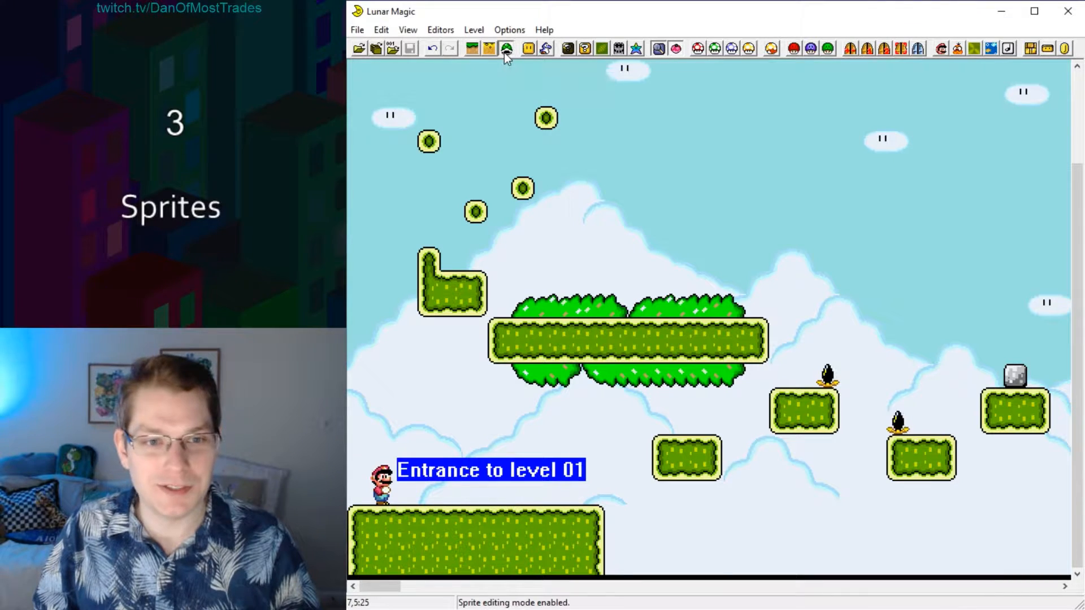
# Open the Add Sprites window and set its preview zoom to 100%.
pyautogui.click(546, 49)
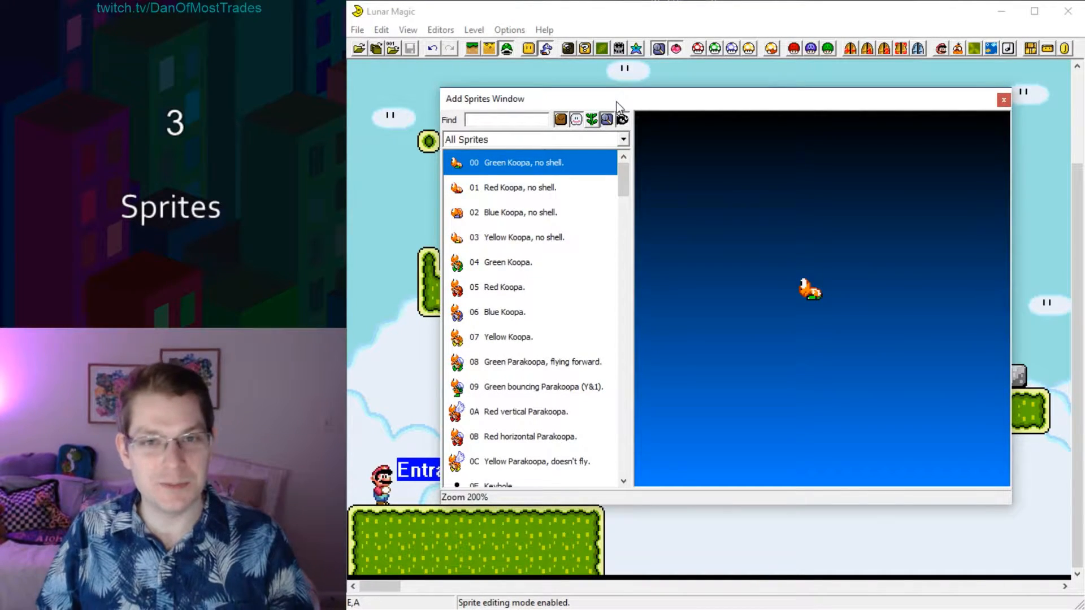
pyautogui.click(622, 119)
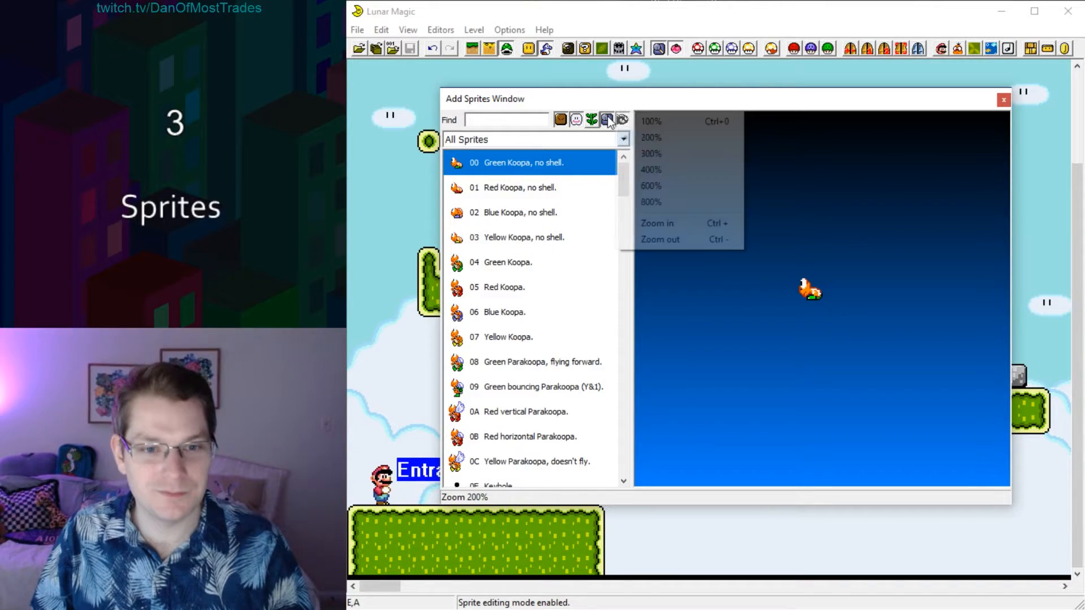
pyautogui.click(642, 121)
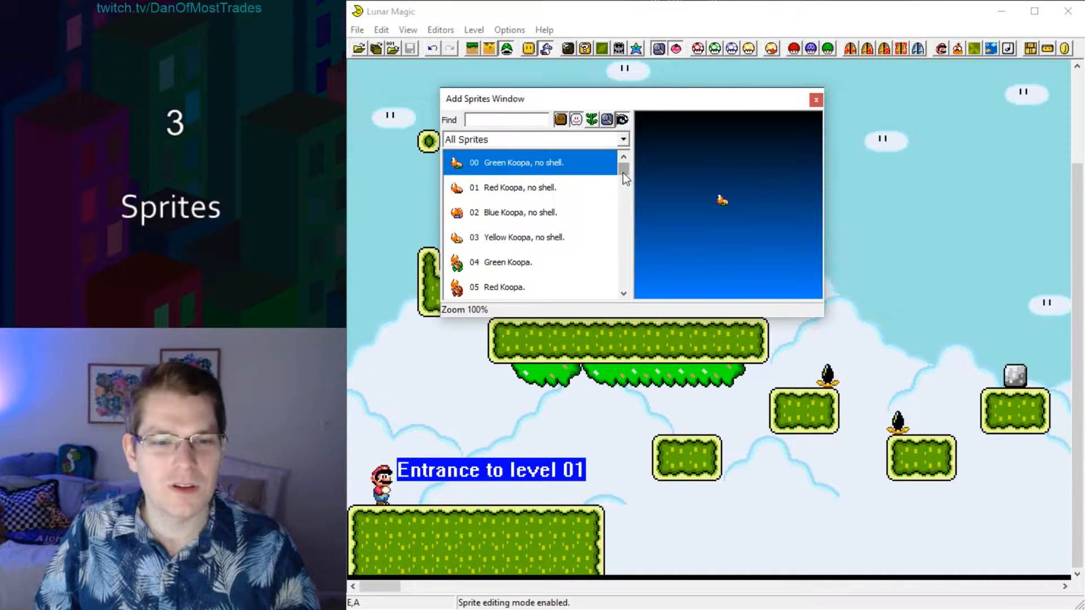
# Look through the All Sprites list and preview the Normal Exit Goal Point Tape (7B).
pyautogui.scroll(-1, 622, 180)
pyautogui.scroll(-4, 620, 177)
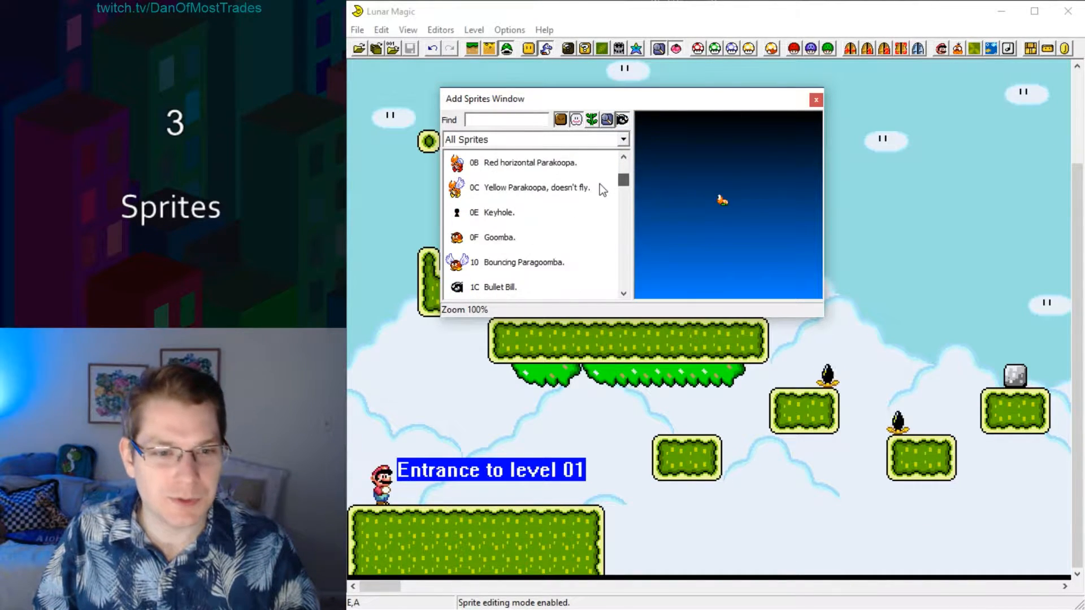
pyautogui.scroll(-3, 596, 186)
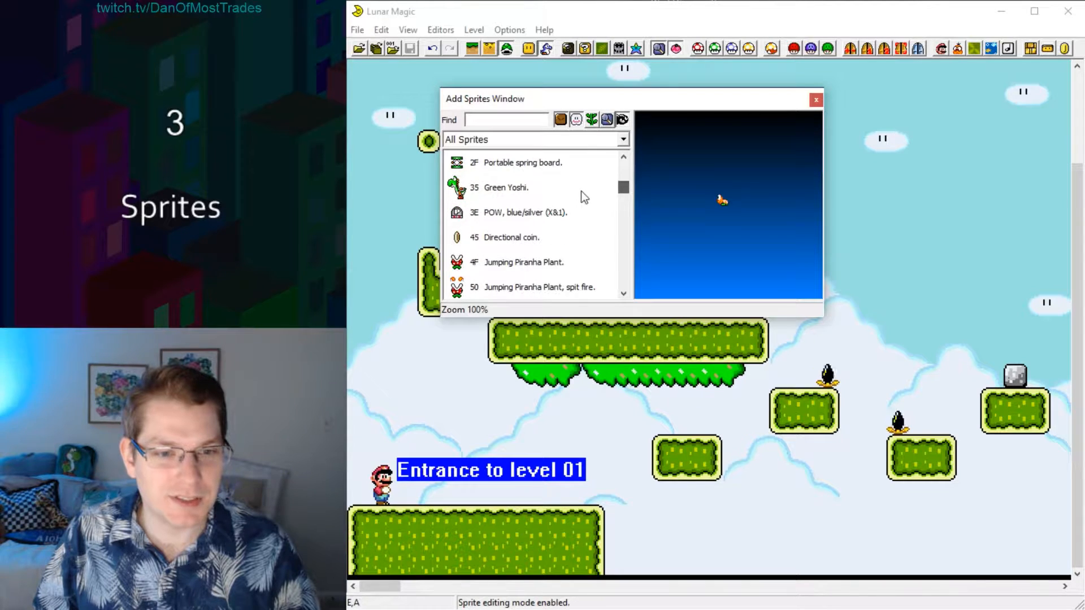
pyautogui.scroll(-5, 579, 198)
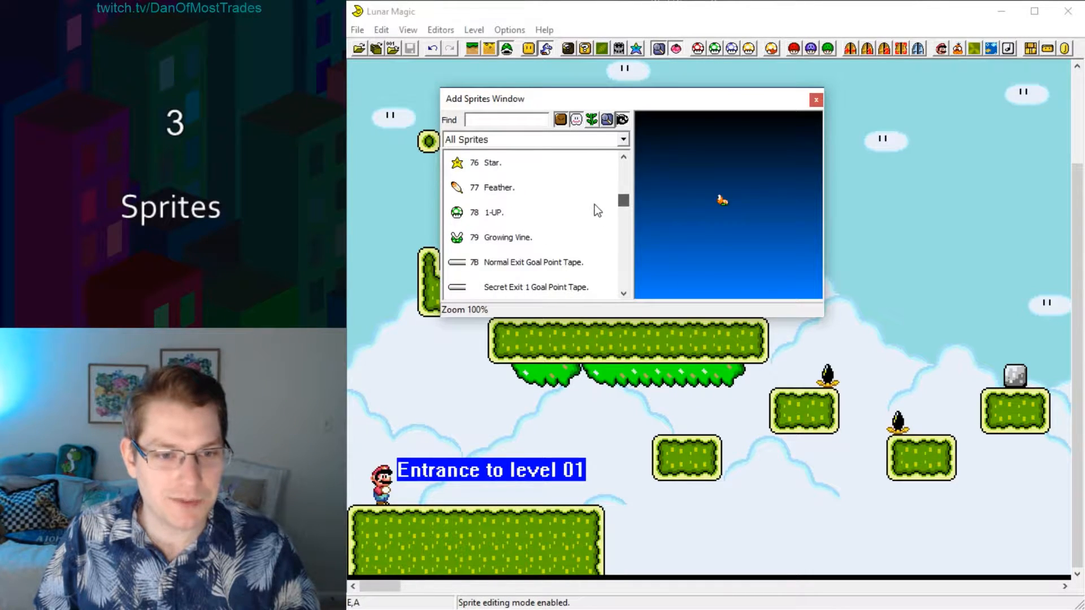
pyautogui.scroll(-1, 607, 208)
pyautogui.scroll(3, 610, 208)
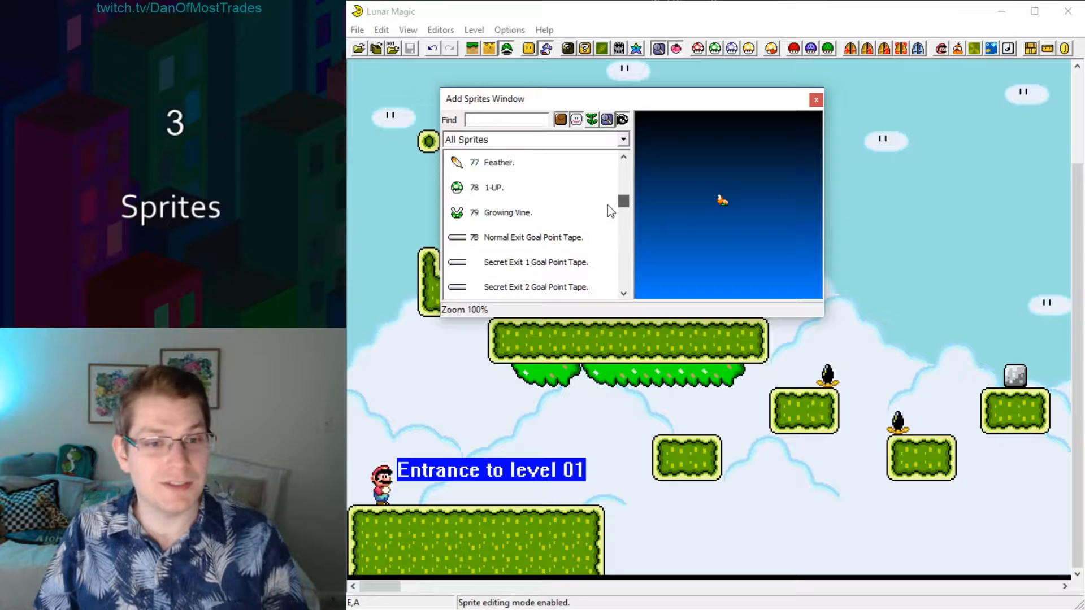
pyautogui.click(517, 245)
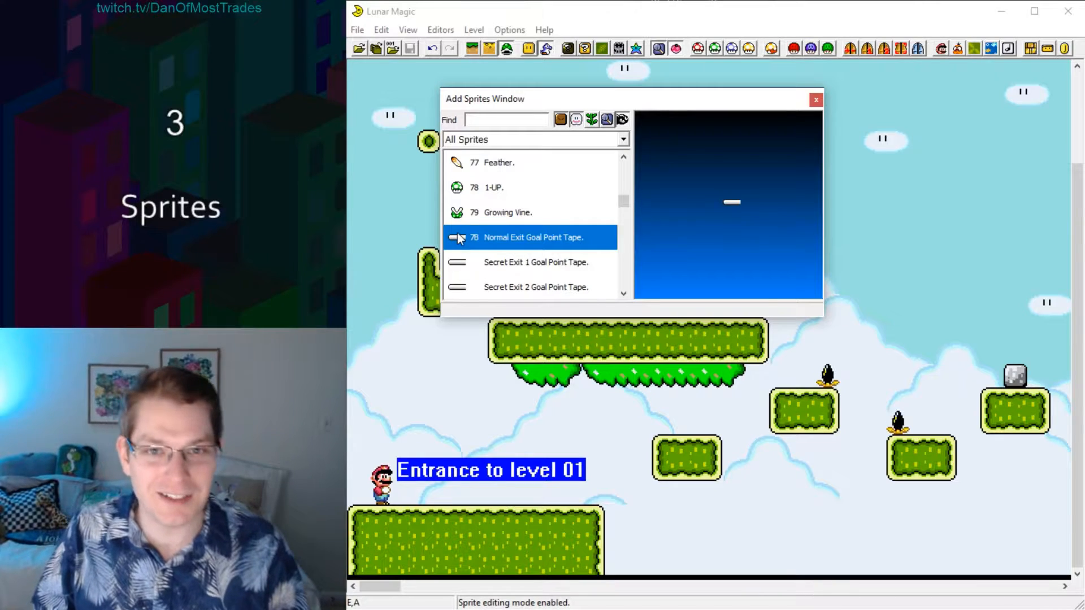
pyautogui.moveTo(624, 201); pyautogui.dragTo(624, 259)
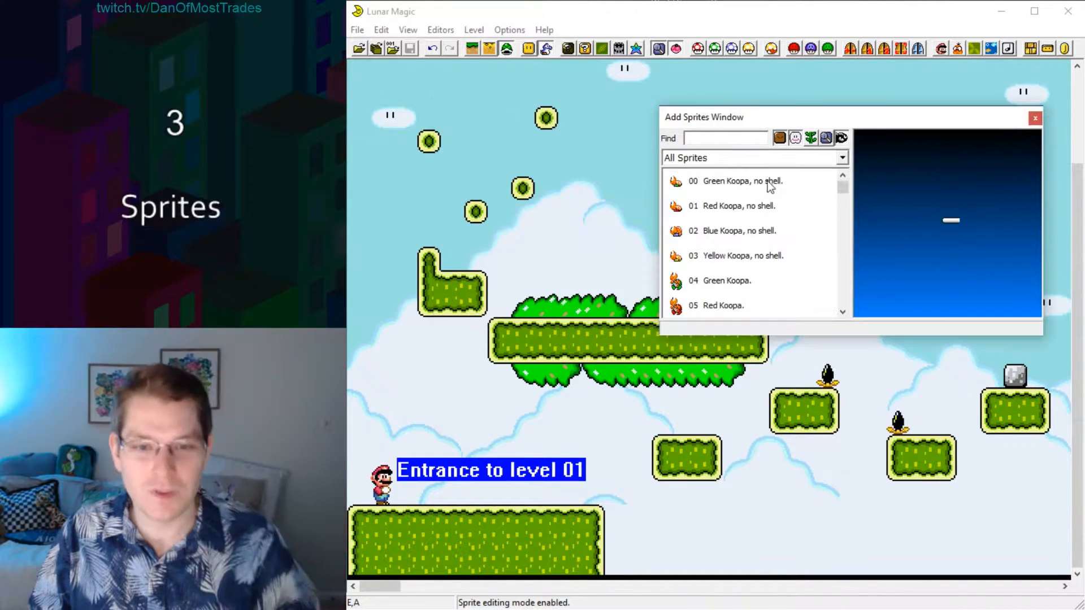
# Place two shell-less Red Koopas (01), one on the L-shaped grass platform and one on the small round block above the mountain peak.
pyautogui.click(734, 207)
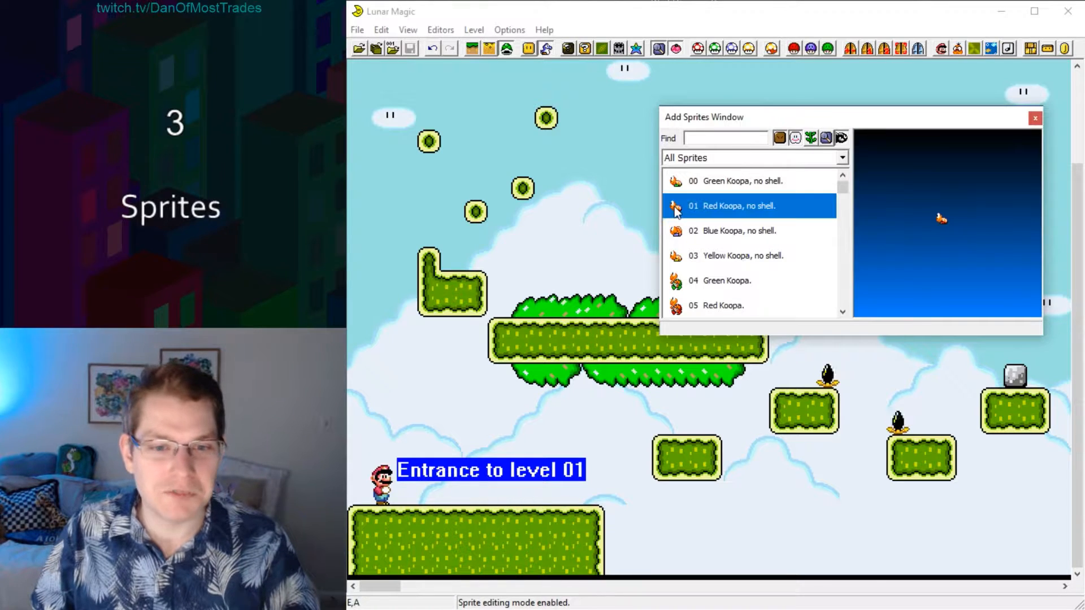
pyautogui.click(478, 262)
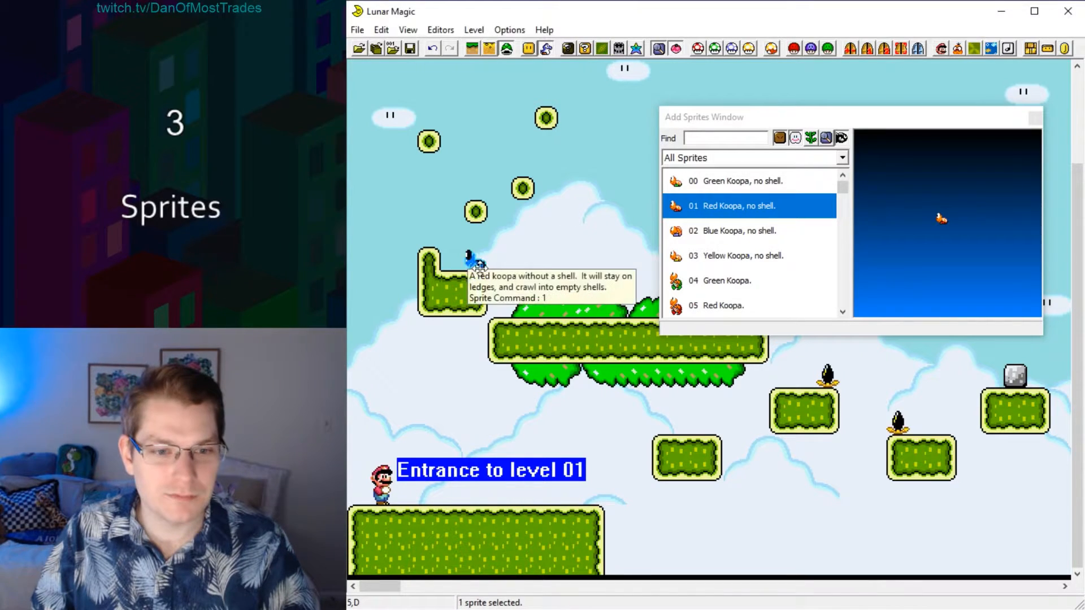
pyautogui.click(521, 168)
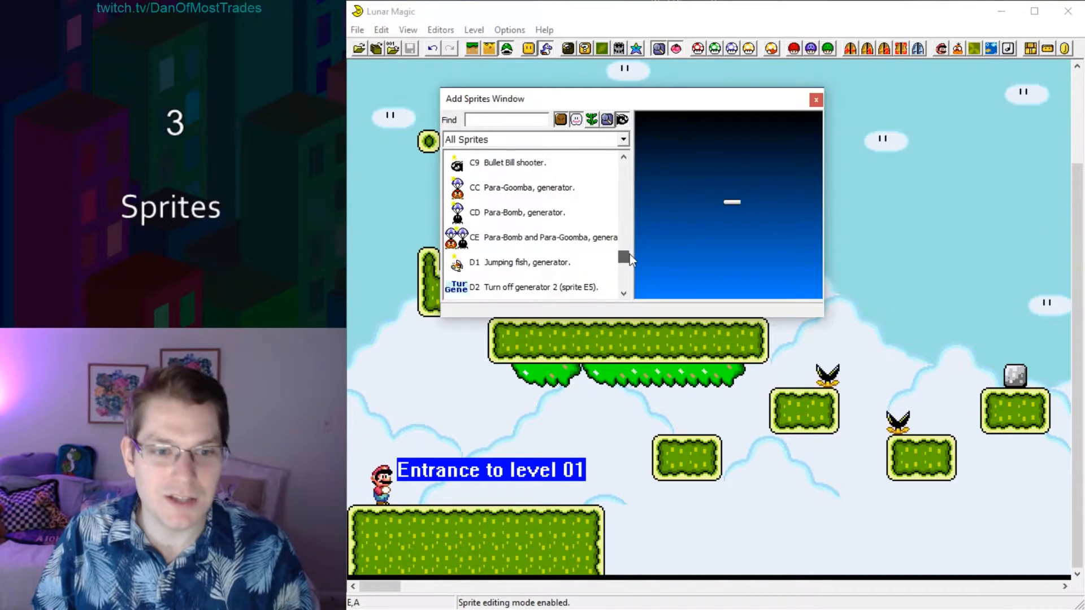
# Place a Goal Point Question Sphere (4A) in the sky above the L-shaped platform and close the sprite list.
pyautogui.moveTo(630, 255); pyautogui.dragTo(629, 265)
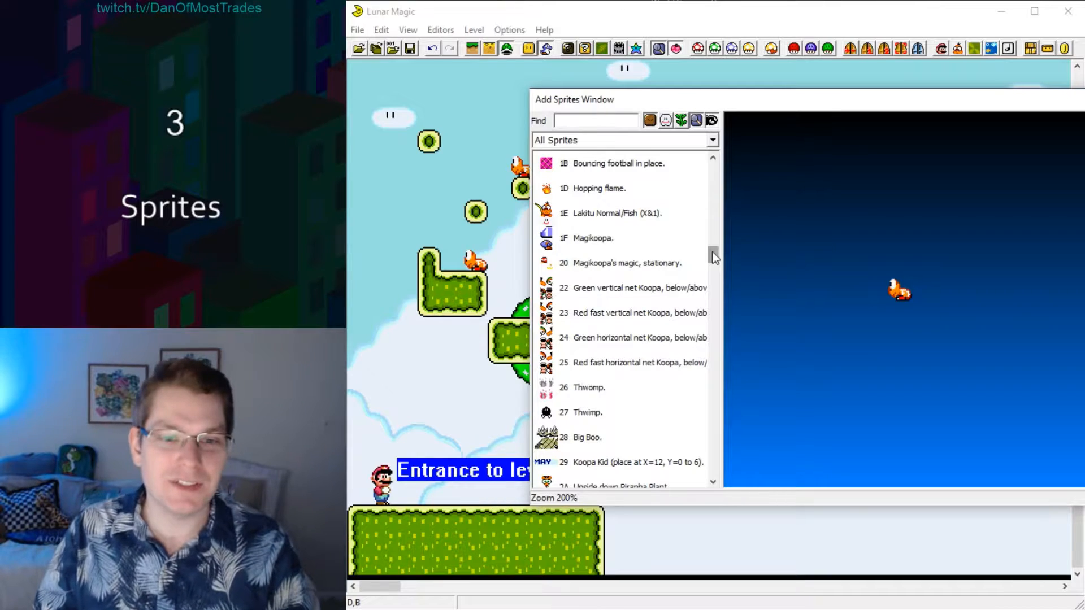
pyautogui.moveTo(713, 252); pyautogui.dragTo(721, 301)
pyautogui.click(622, 238)
pyautogui.rightClick(408, 190)
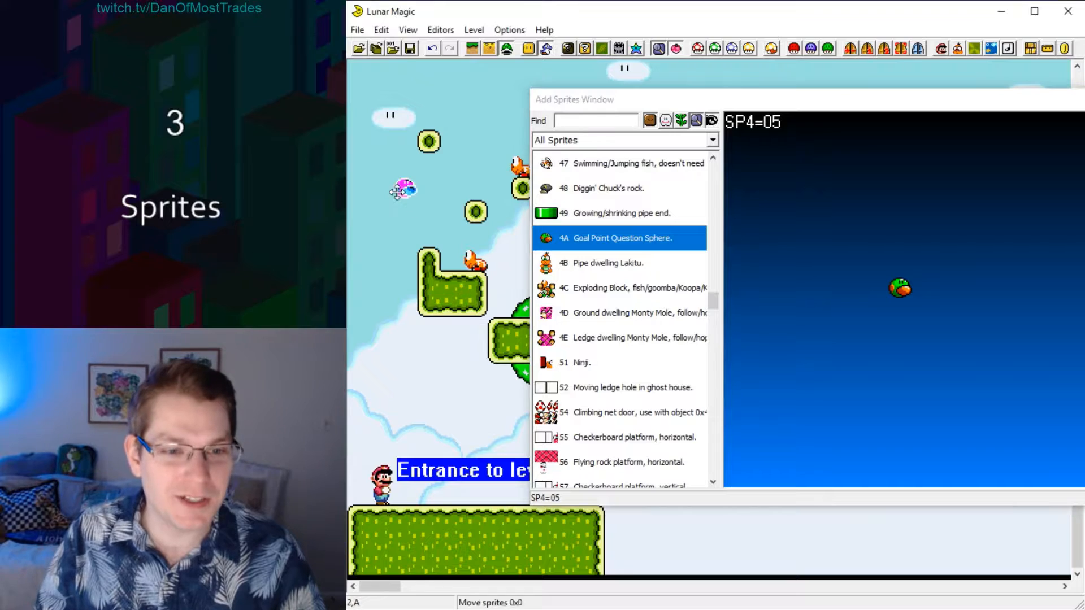
pyautogui.click(452, 188)
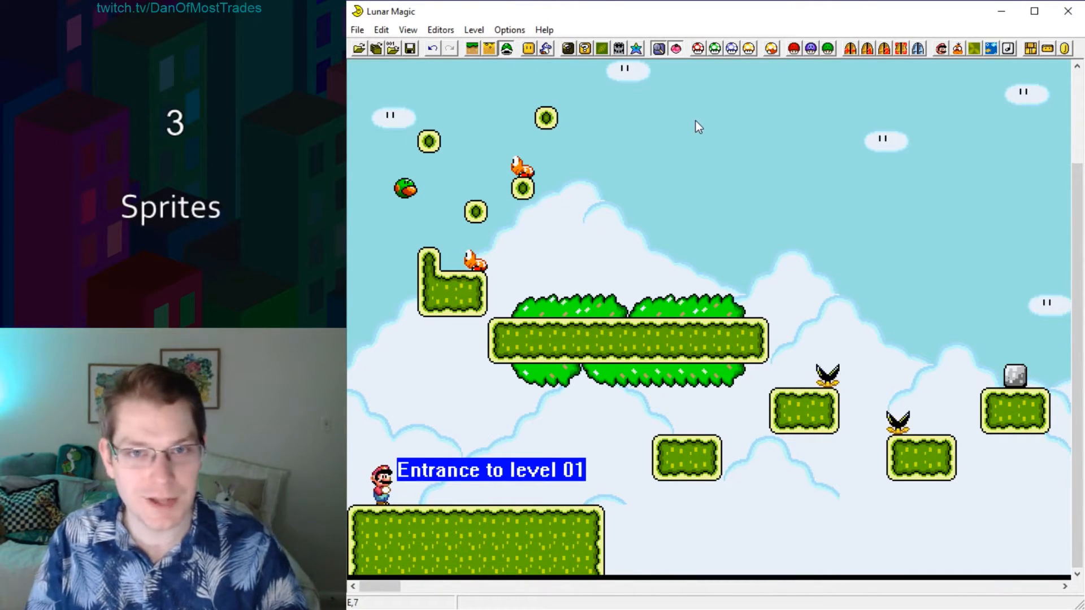
# Enable the Super GFX Bypass for this level and load GFX file 3 (047752) in sprite slot SP4.
pyautogui.click(792, 51)
pyautogui.click(616, 179)
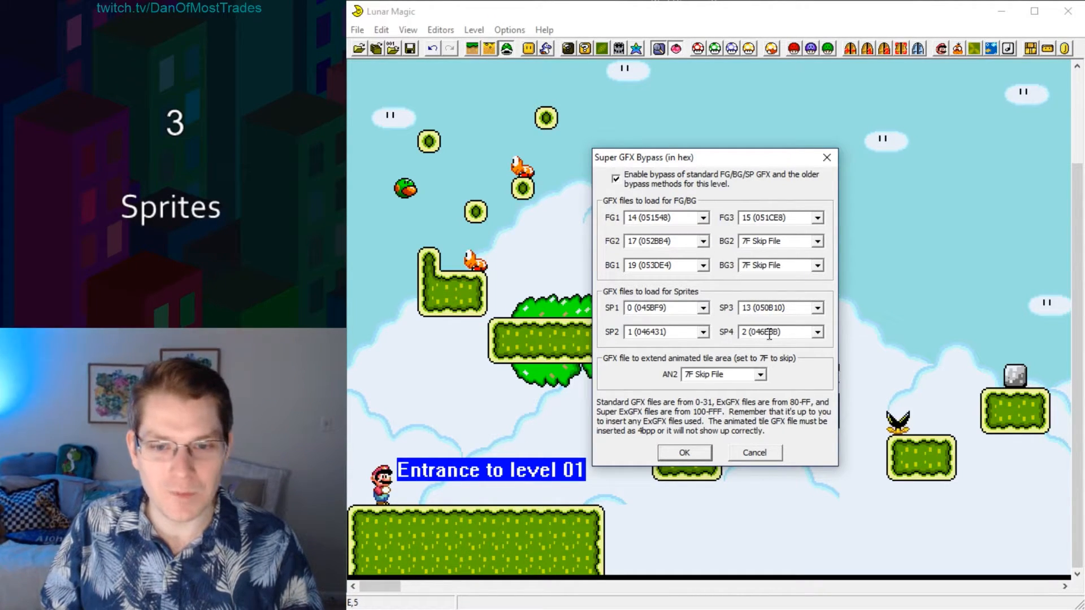
pyautogui.click(818, 333)
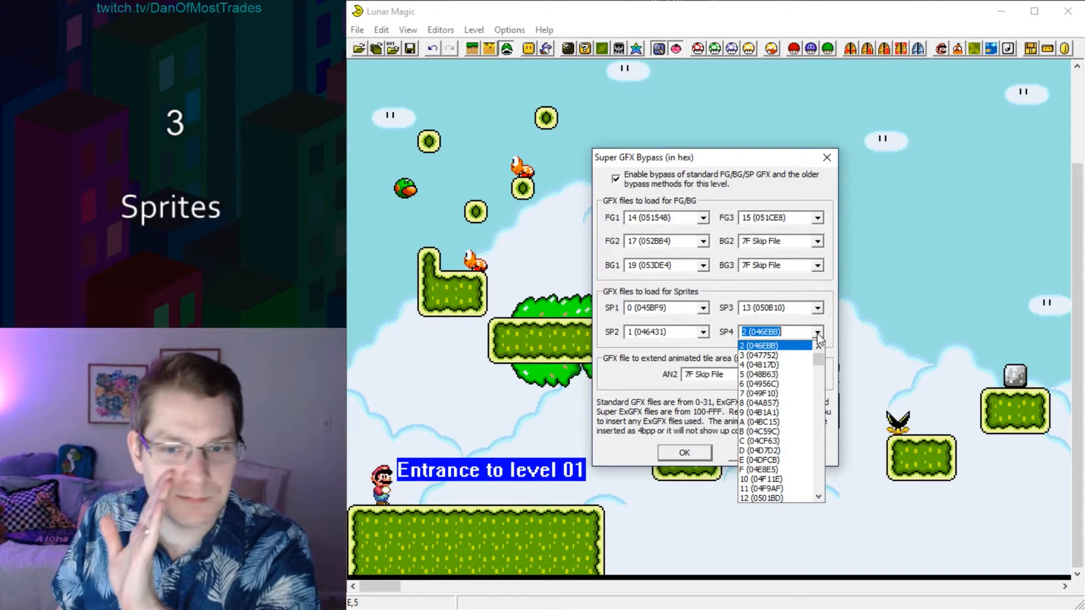
pyautogui.click(763, 355)
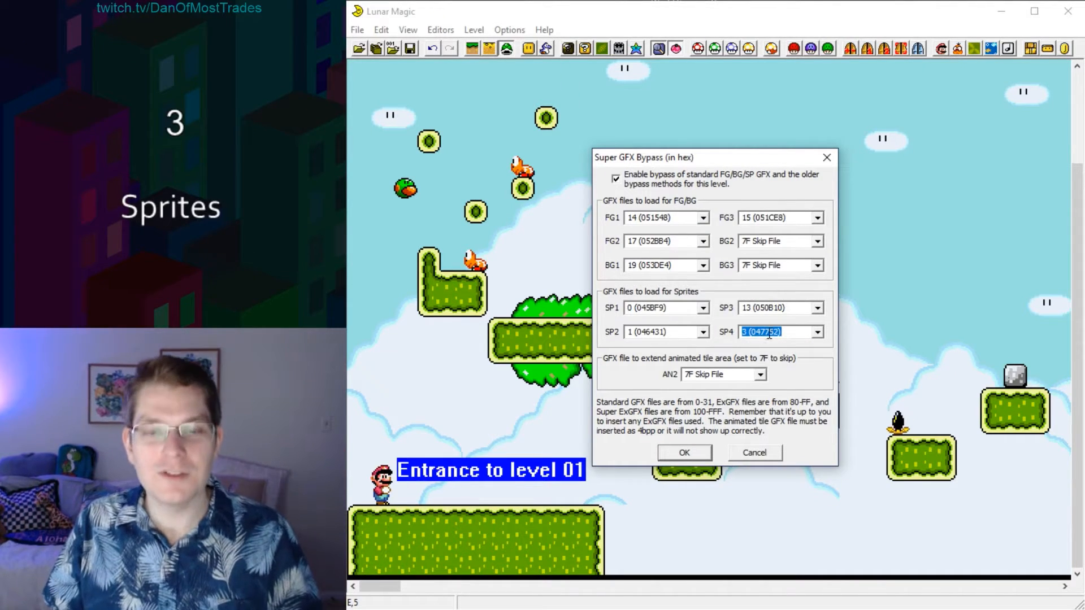
pyautogui.click(685, 452)
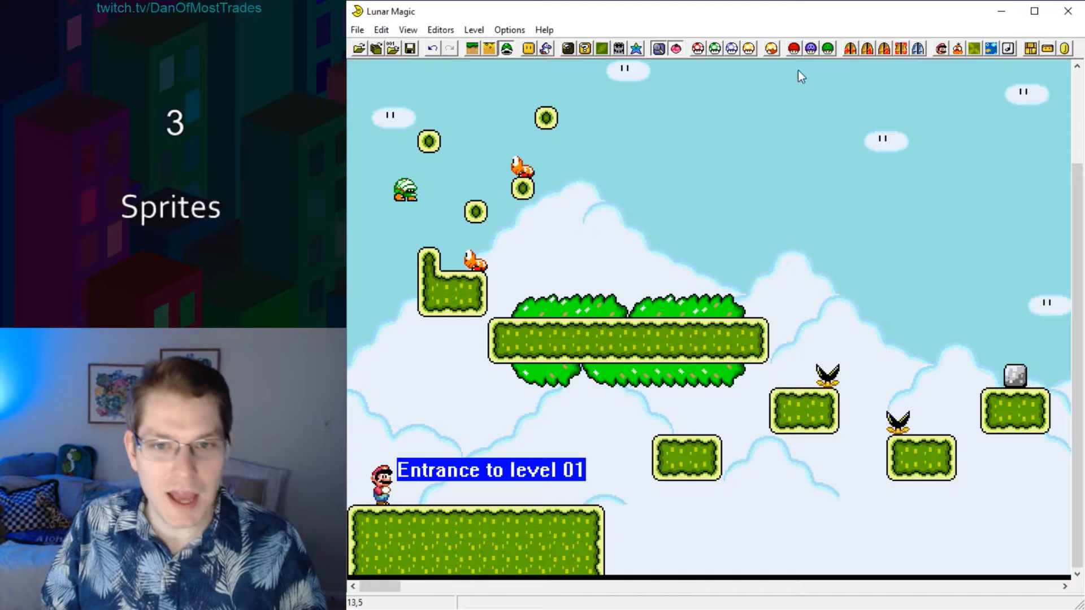
# Try GFX file 4 (04817D) in sprite slot SP4 of the Super GFX Bypass.
pyautogui.click(794, 49)
pyautogui.click(818, 332)
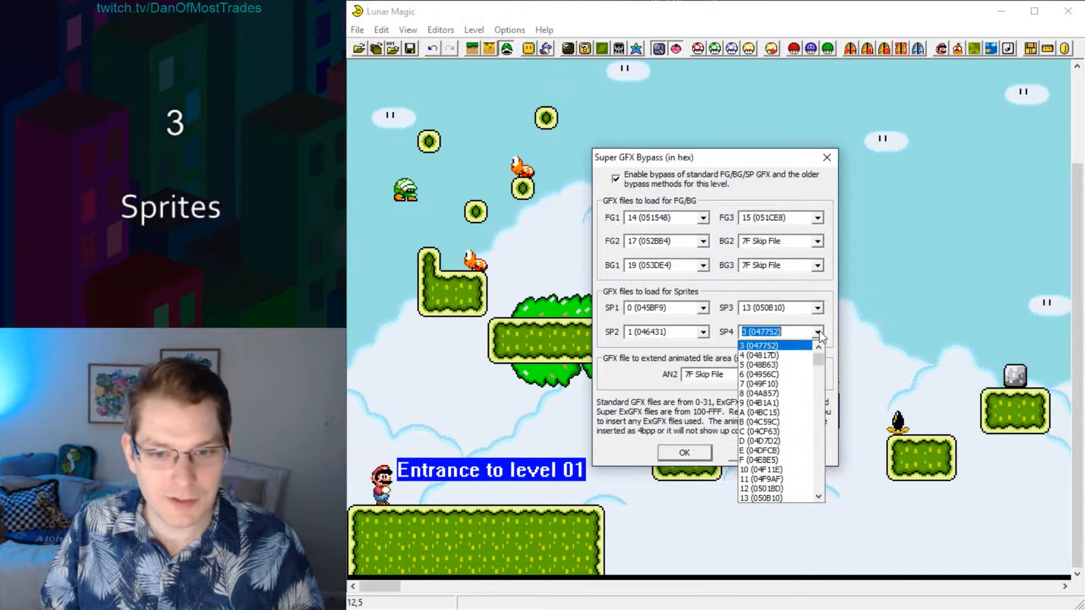
pyautogui.click(763, 347)
pyautogui.click(678, 457)
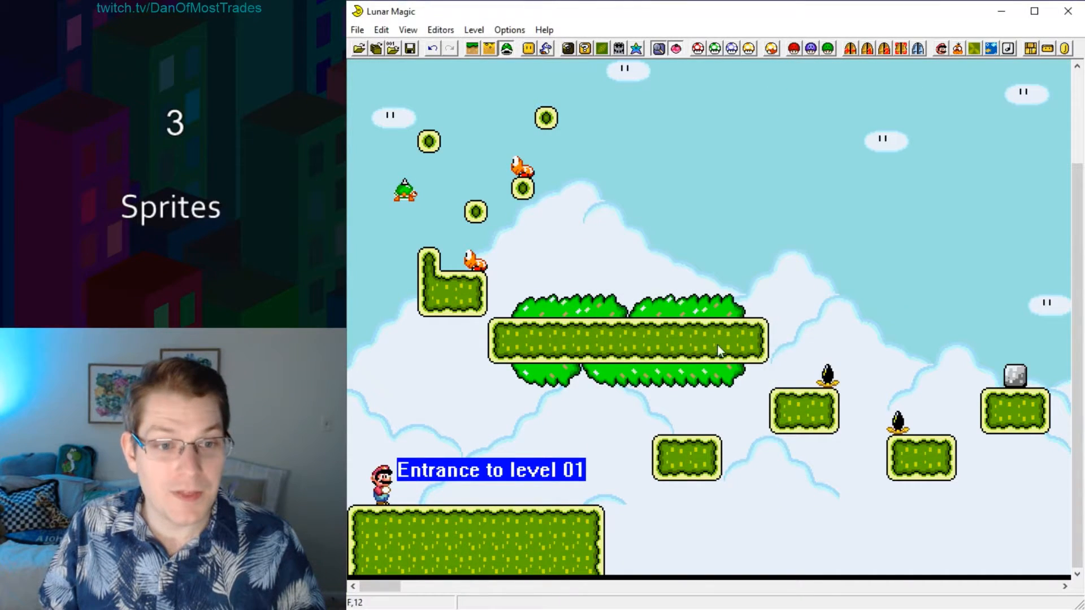
# Set sprite slot SP4 in the Super GFX Bypass to GFX file 5 (048B63).
pyautogui.click(794, 49)
pyautogui.click(817, 332)
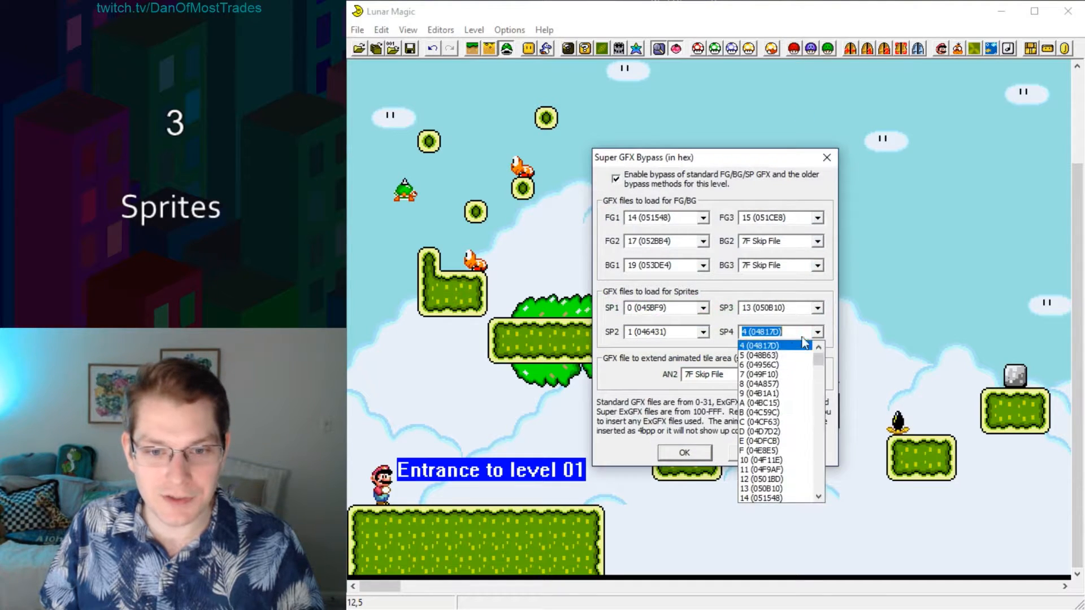
pyautogui.click(763, 356)
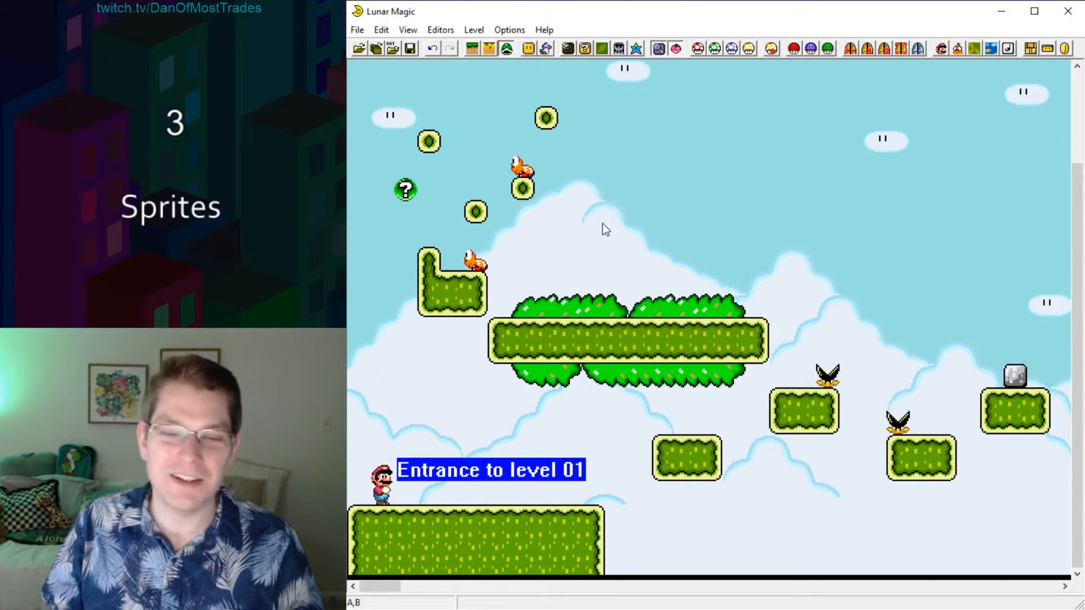
pyautogui.moveTo(407, 194)
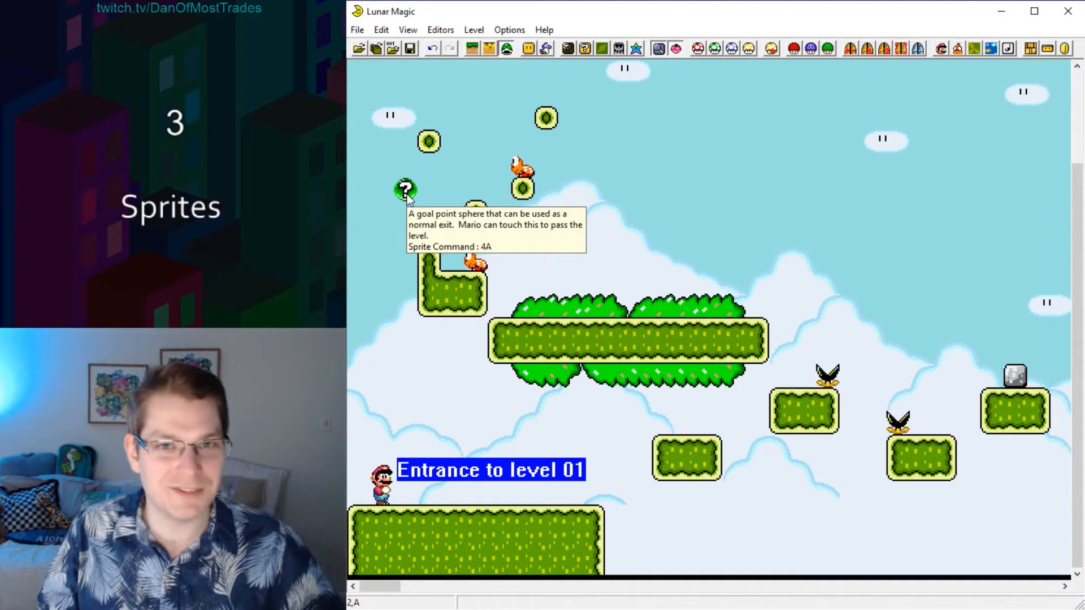
# Reopen the Add Sprites window, hide sprites whose GFX files are not loaded in SP3 and SP4, and browse the filtered list.
pyautogui.click(548, 50)
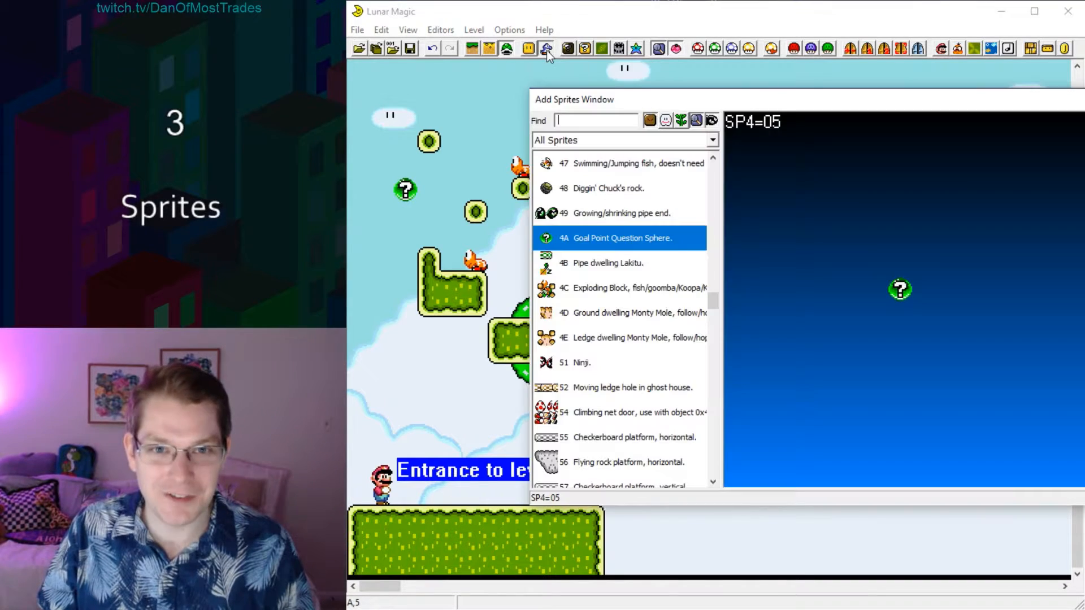
pyautogui.click(667, 121)
pyautogui.moveTo(714, 420); pyautogui.dragTo(703, 354)
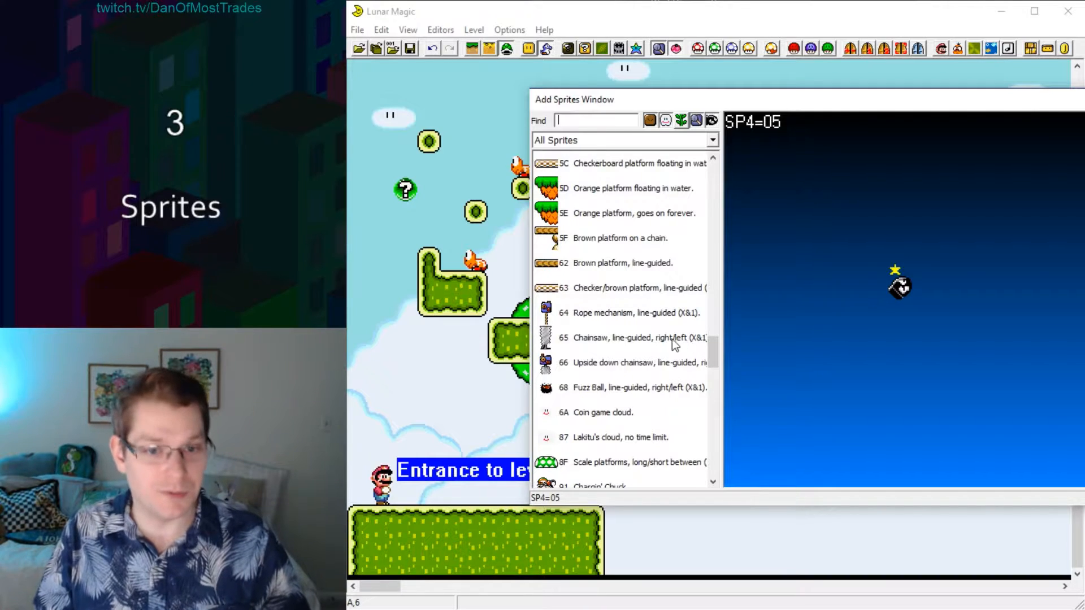
pyautogui.moveTo(712, 346); pyautogui.dragTo(708, 327)
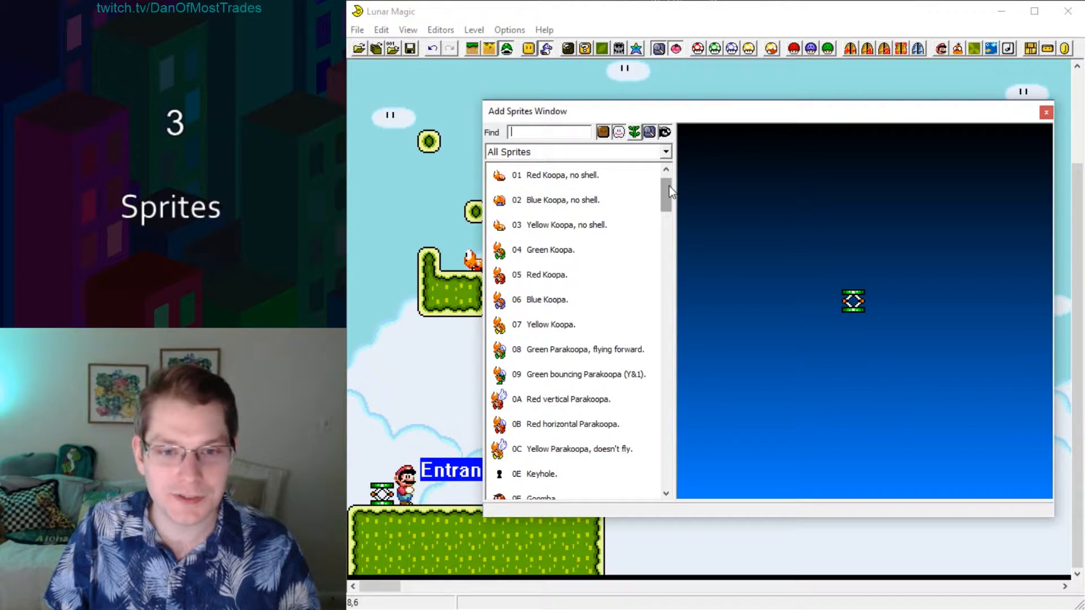
# Place a Red vertical Parakoopa (0A) in the gap below the two grass platforms that carry black plants.
pyautogui.scroll(-1, 670, 192)
pyautogui.moveTo(499, 334)
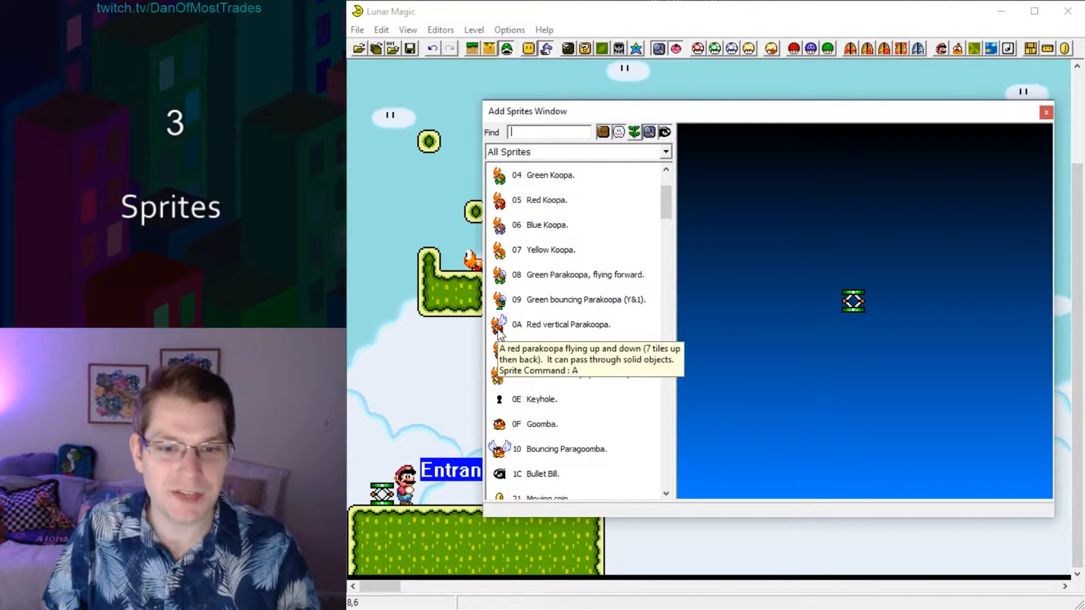
pyautogui.doubleClick(499, 333)
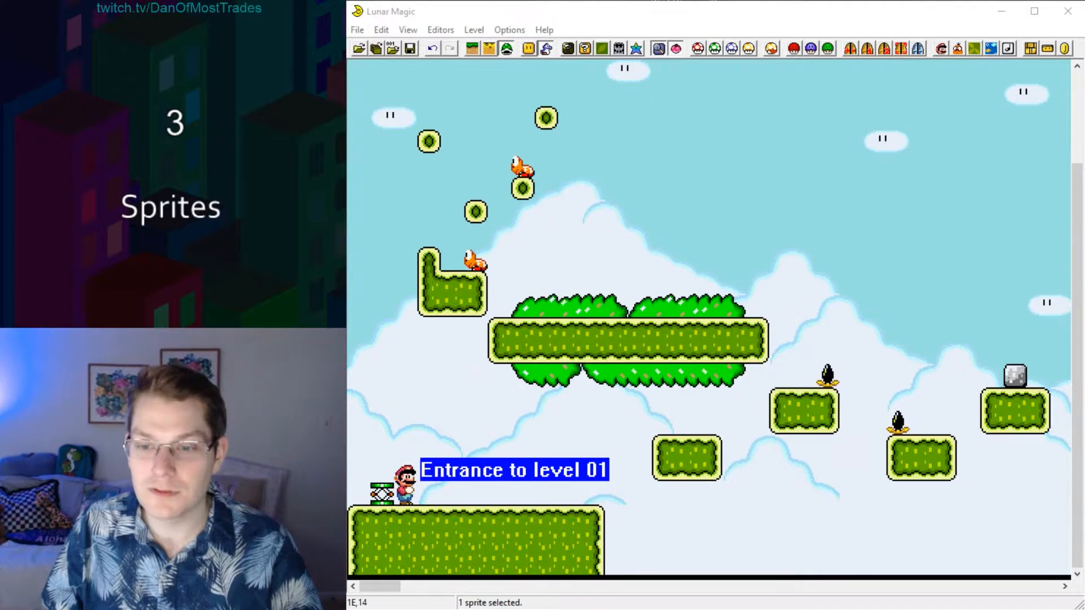
pyautogui.click(860, 473)
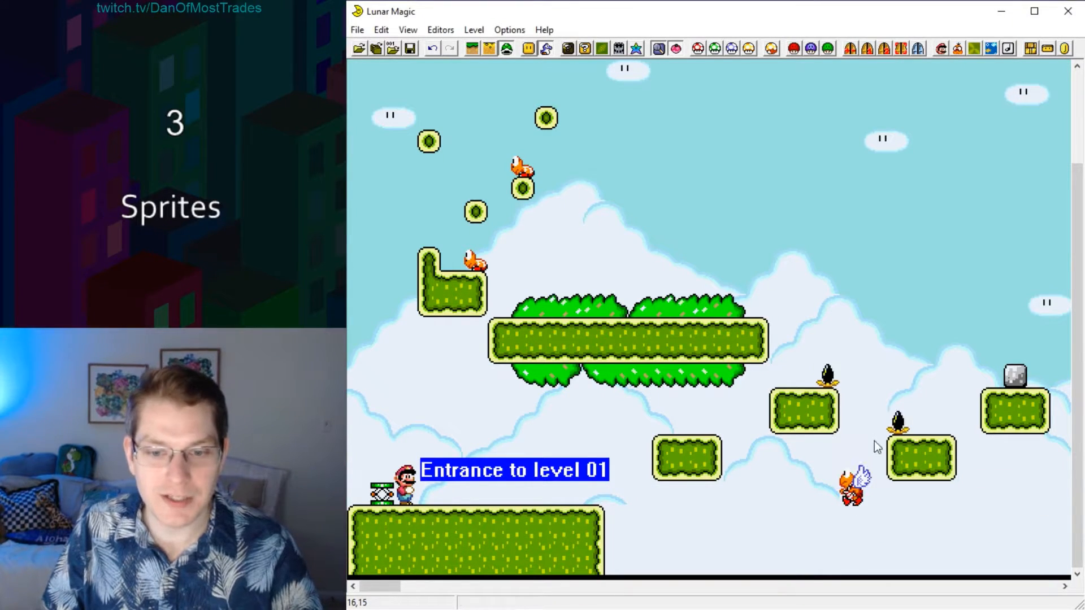
pyautogui.moveTo(828, 451); pyautogui.dragTo(856, 329)
# Place a Left flying question block (83) in the sky above the bush-covered platform.
pyautogui.press('Insert')
pyautogui.click(853, 165)
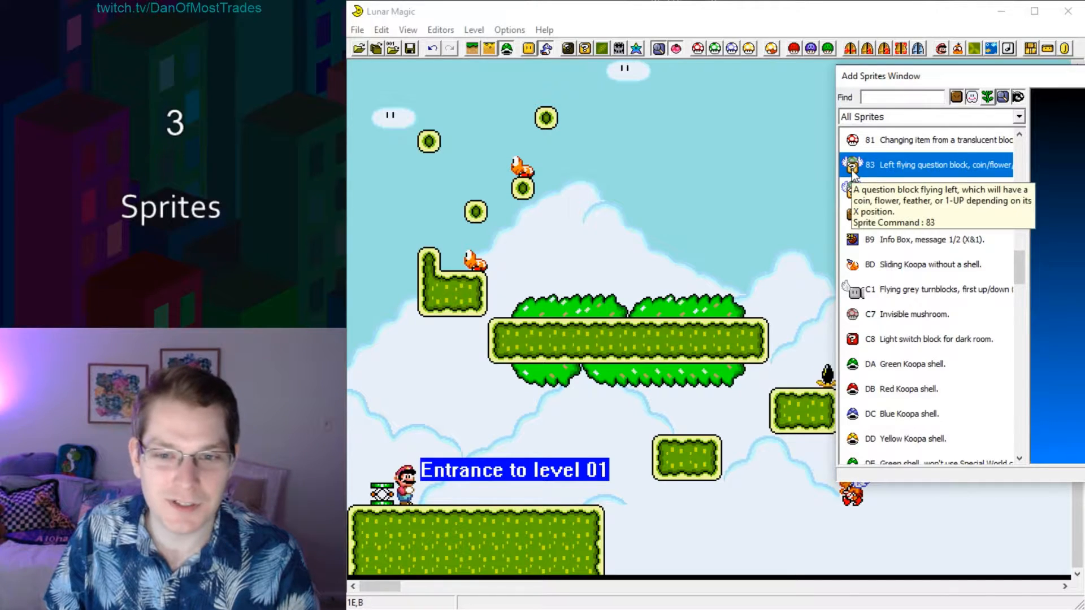
pyautogui.moveTo(852, 171); pyautogui.dragTo(611, 208)
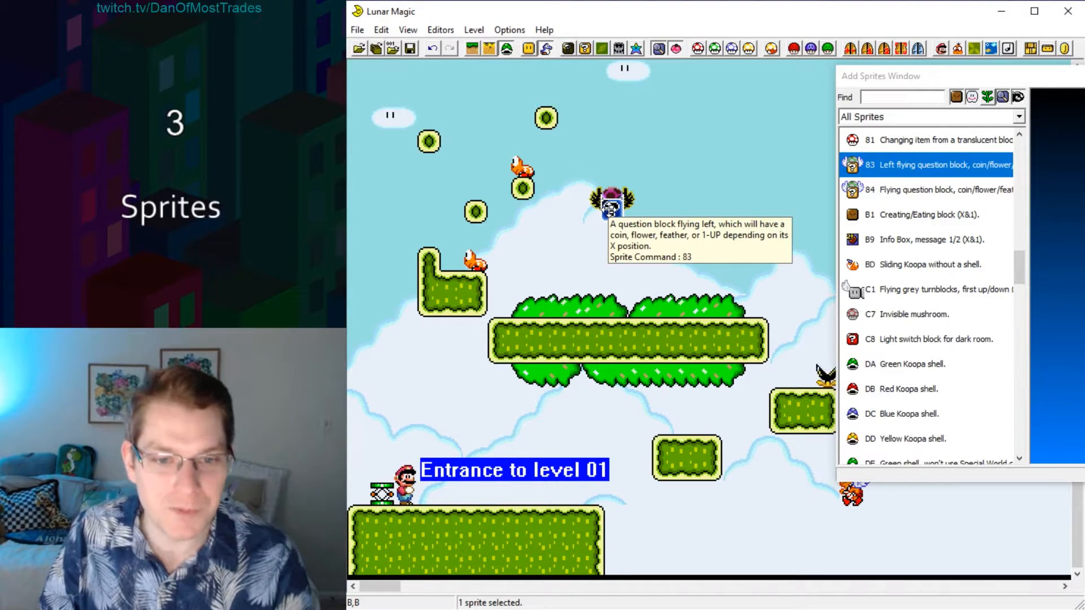
pyautogui.click(692, 196)
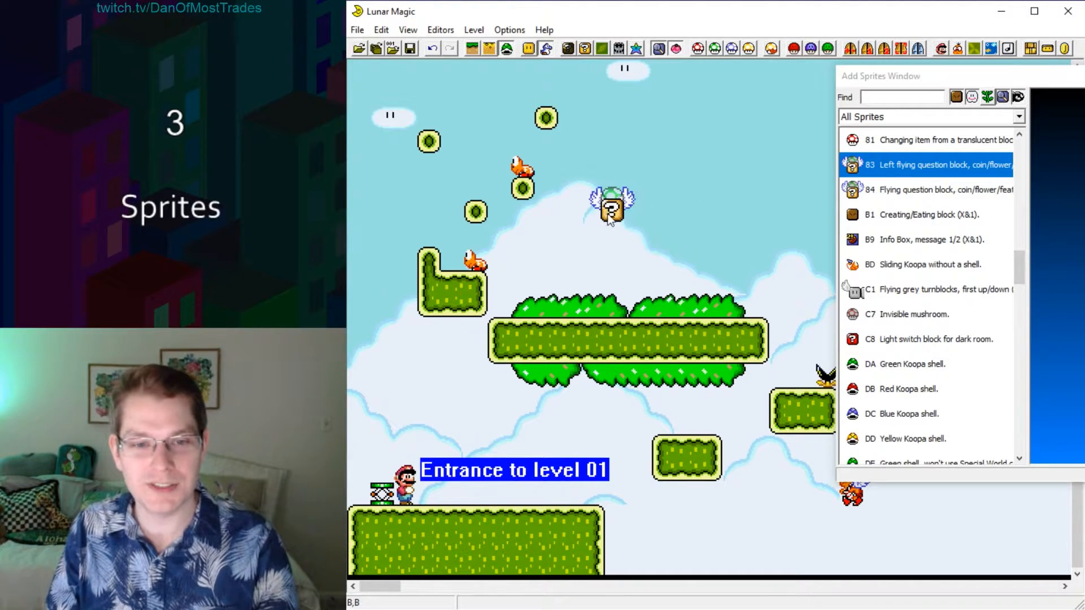
# Move the flying question block sideways to several X positions, leaving it one tile right of where it was placed.
pyautogui.moveTo(612, 212); pyautogui.dragTo(541, 210)
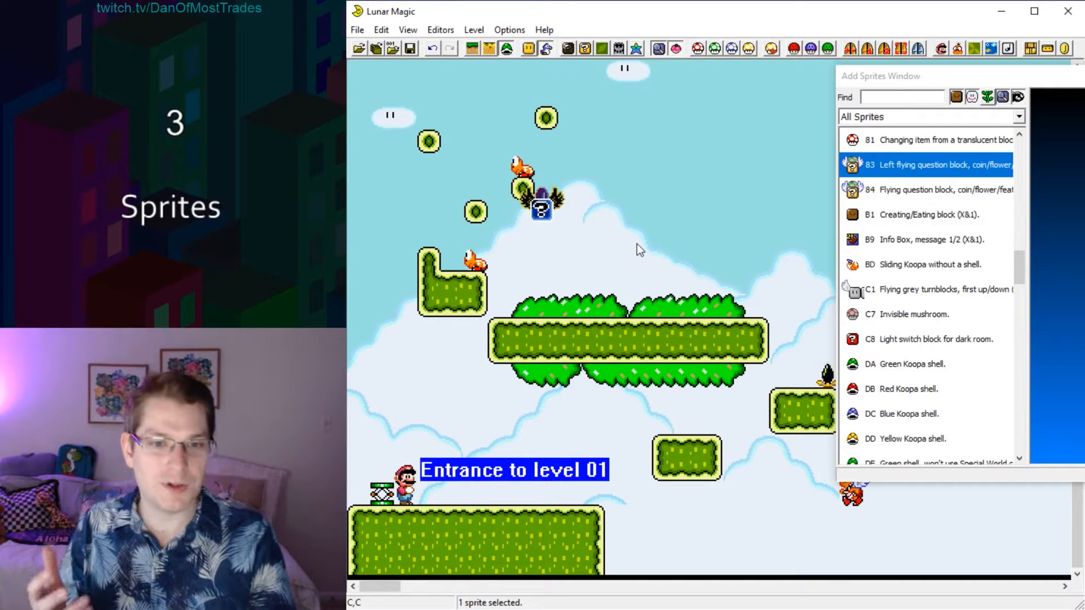
pyautogui.moveTo(550, 210); pyautogui.dragTo(647, 212)
pyautogui.click(648, 232)
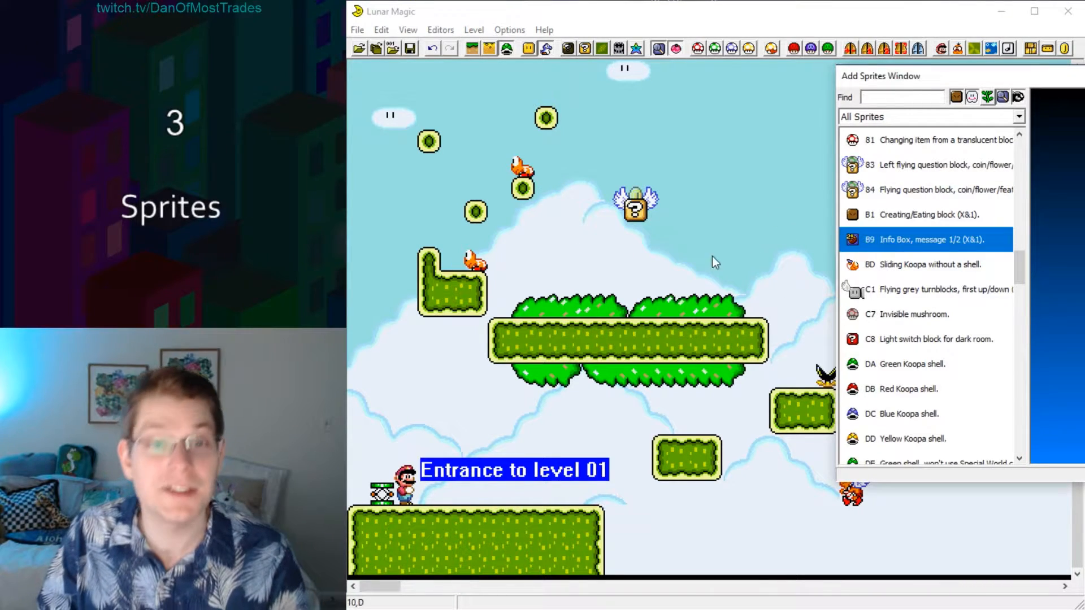
# Place an Info Box, message 1/2 (B9) below the flying question block and shift it one tile sideways.
pyautogui.moveTo(570, 264); pyautogui.dragTo(591, 242)
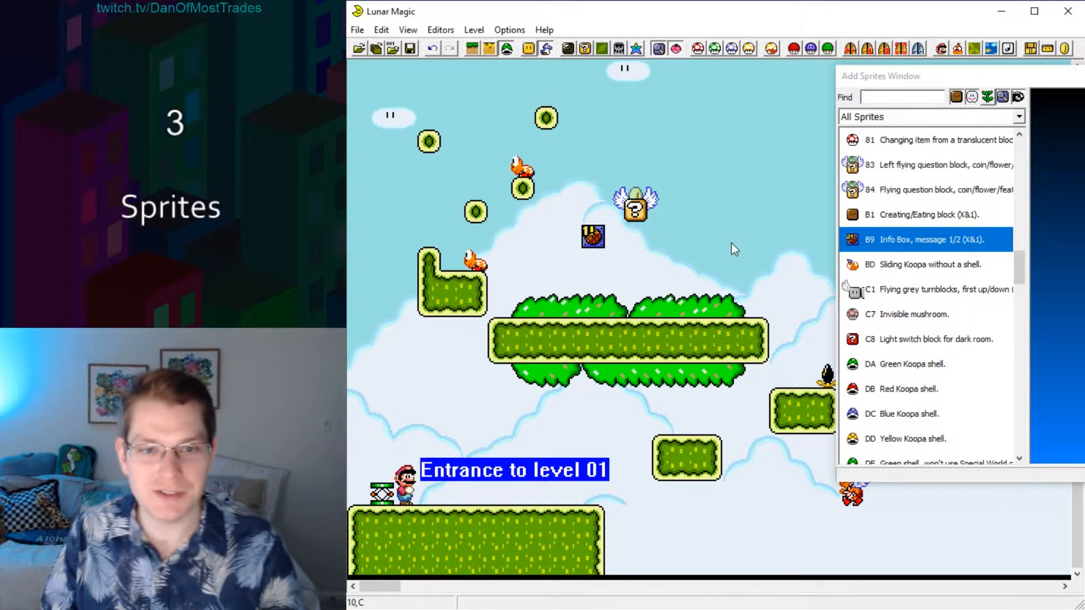
pyautogui.click(592, 238)
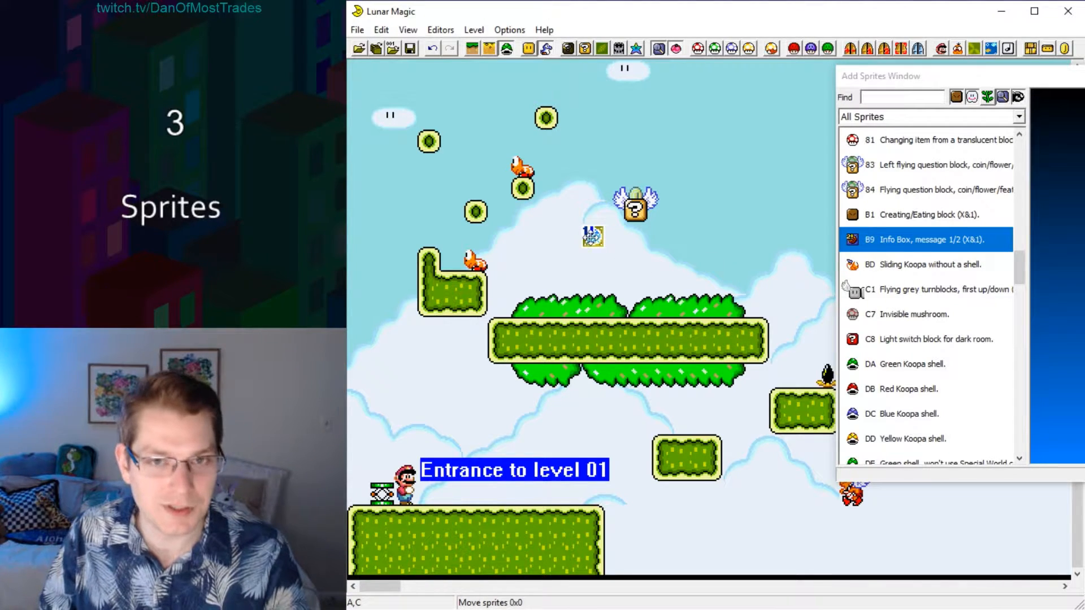
pyautogui.moveTo(592, 238); pyautogui.dragTo(569, 238)
pyautogui.click(608, 232)
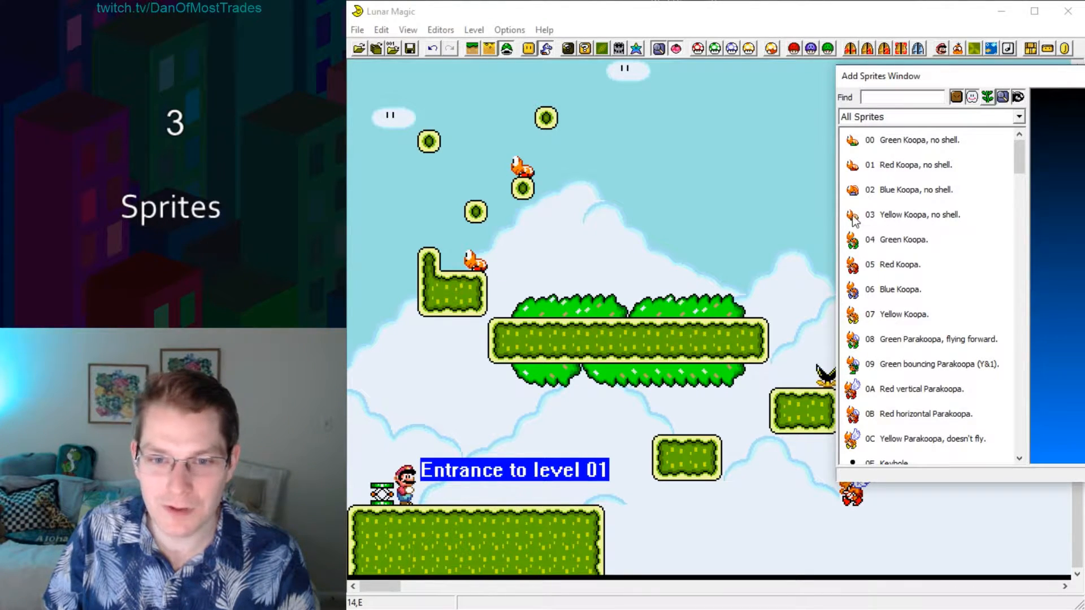
# Place a Yellow Koopa, no shell (03) on the bush-covered platform and a Green Koopa shell (DA) two tiles to its left.
pyautogui.moveTo(853, 216)
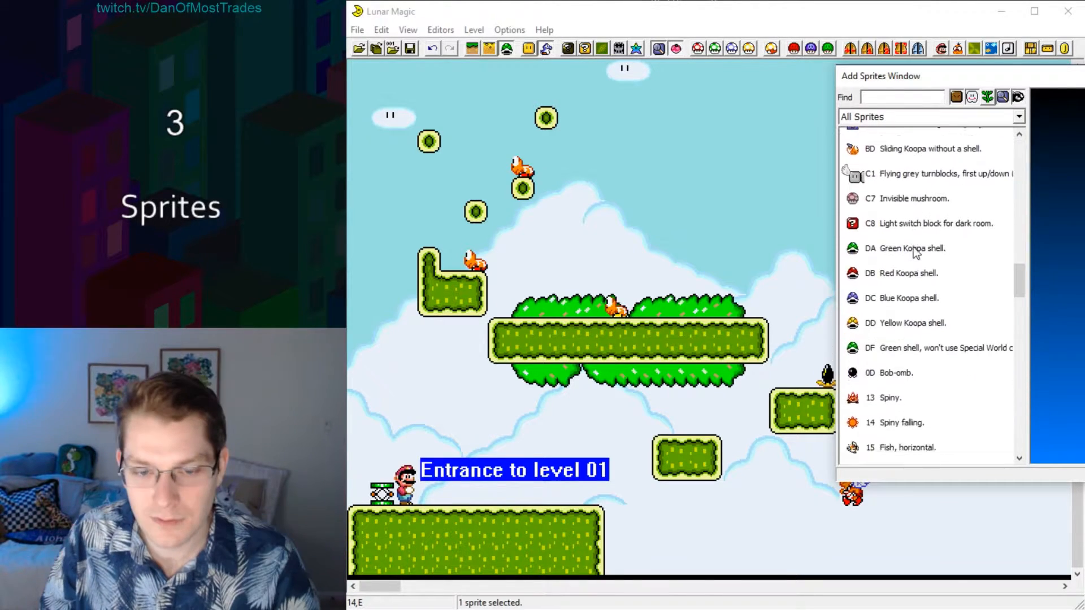
pyautogui.scroll(-2, 915, 251)
pyautogui.scroll(2, 915, 250)
pyautogui.scroll(2, 916, 255)
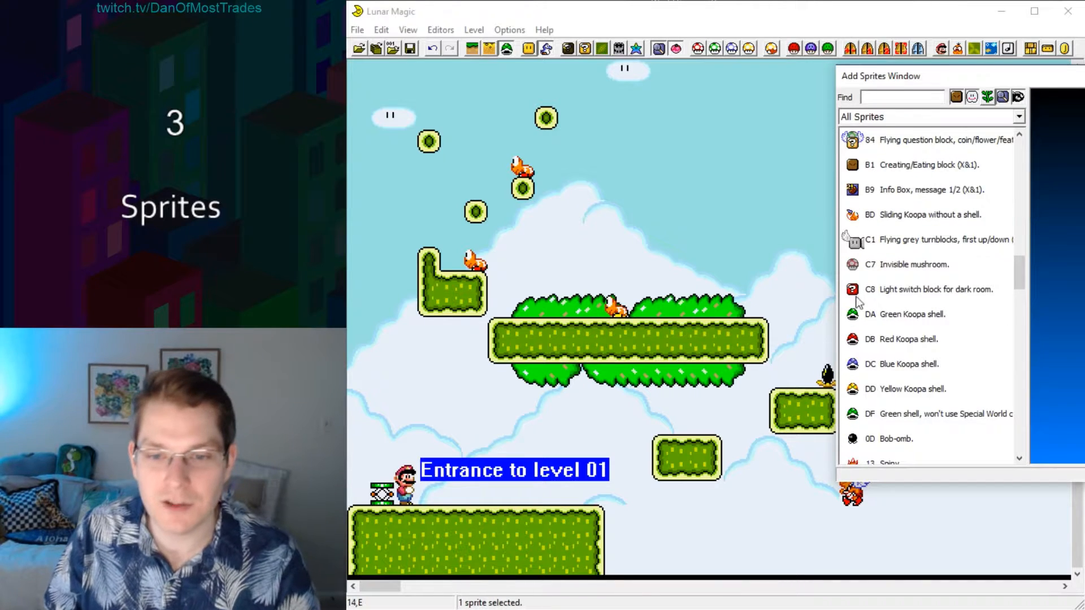
pyautogui.click(850, 314)
pyautogui.rightClick(587, 301)
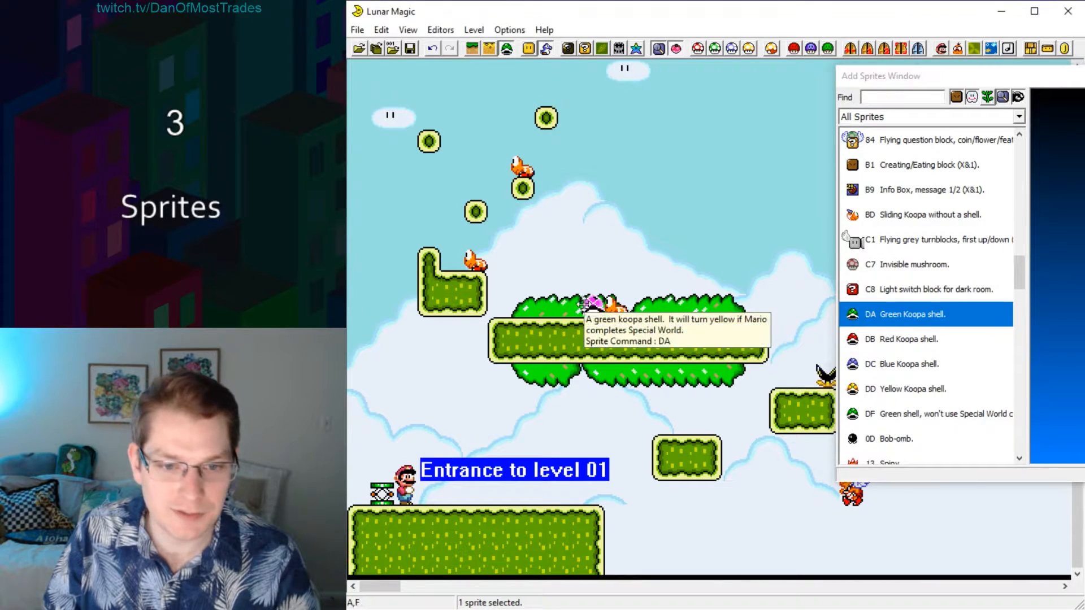
pyautogui.click(611, 229)
pyautogui.moveTo(593, 311); pyautogui.dragTo(570, 311)
pyautogui.click(613, 232)
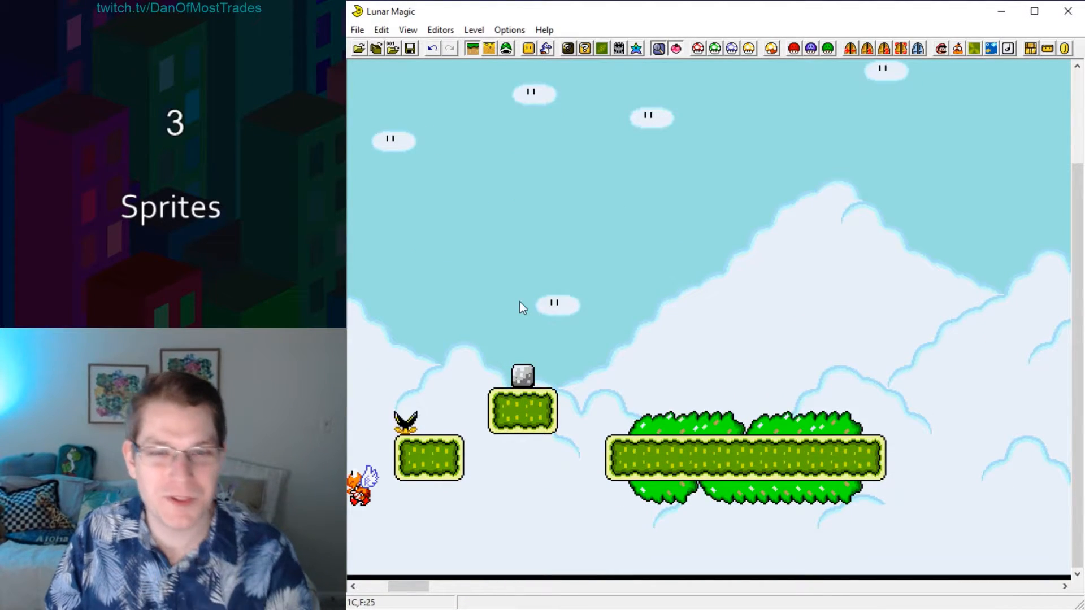
# Move the Midway Entrance from farther along the level onto the middle of the second bush-covered platform, and save the level.
pyautogui.keyDown('ctrl'); pyautogui.scroll(-1, 402, 587); pyautogui.keyUp('ctrl')
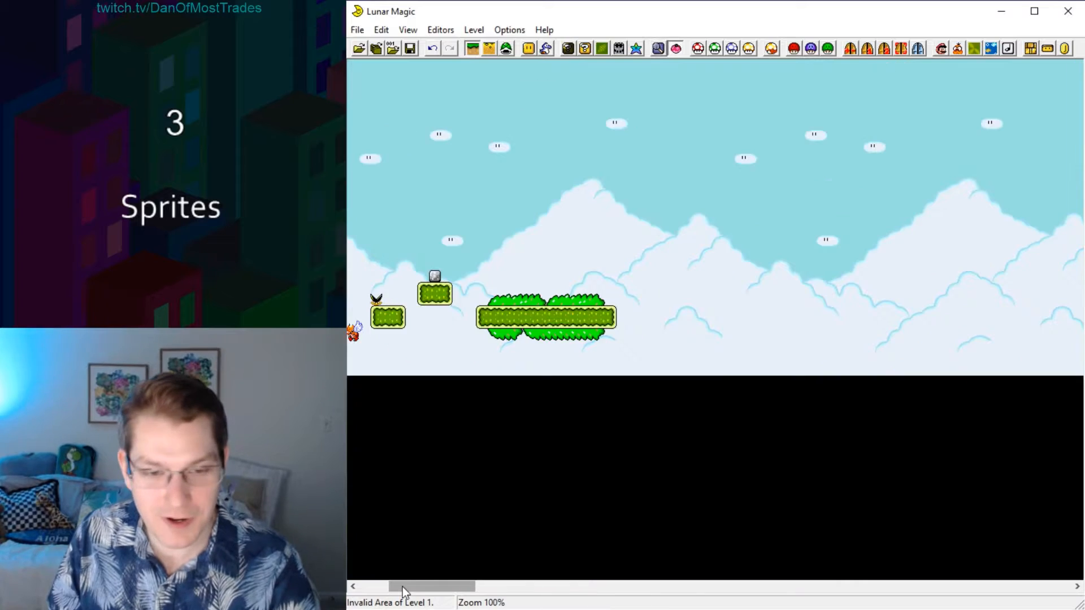
pyautogui.moveTo(414, 587); pyautogui.dragTo(563, 582)
pyautogui.click(507, 49)
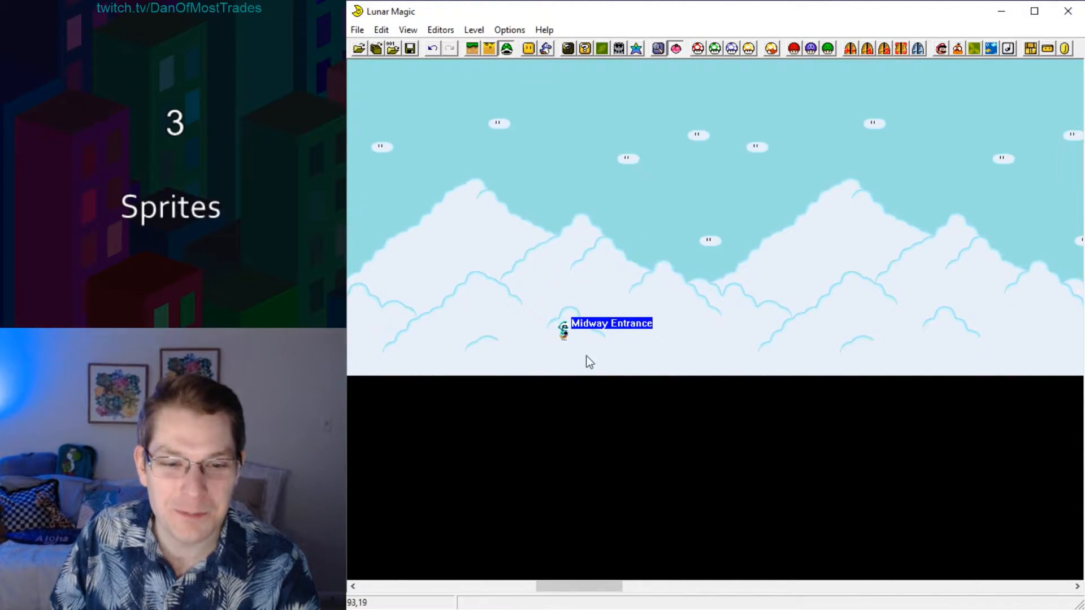
pyautogui.moveTo(564, 332)
pyautogui.mouseDown()
pyautogui.moveTo(530, 296)
pyautogui.moveTo(354, 280)
pyautogui.moveTo(366, 292)
pyautogui.moveTo(809, 284)
pyautogui.moveTo(798, 294)
pyautogui.mouseUp()
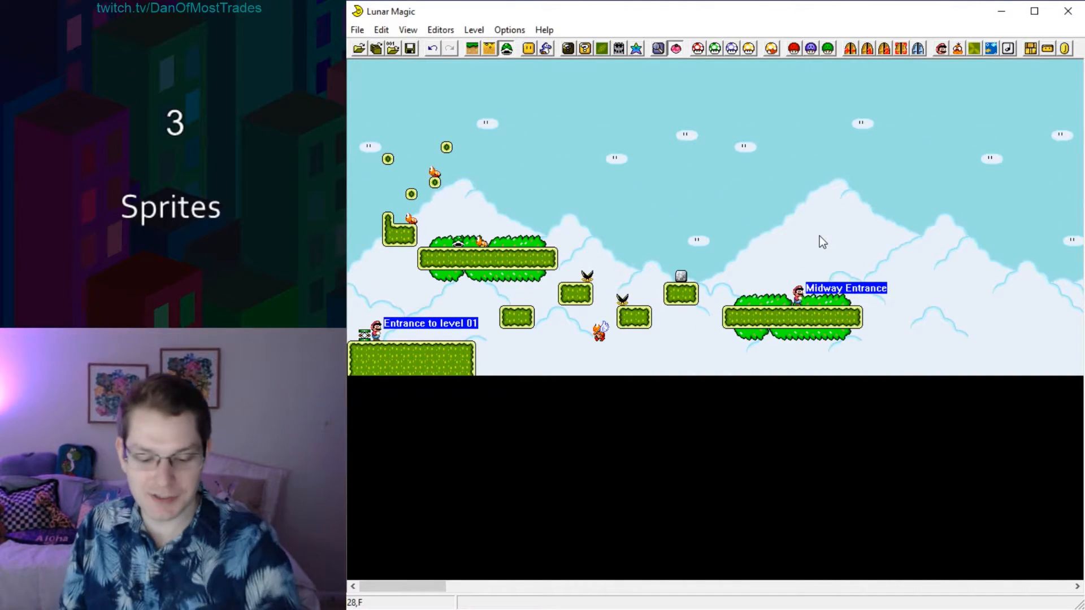
pyautogui.keyDown('ctrl'); pyautogui.scroll(1, 820, 236); pyautogui.keyUp('ctrl')
pyautogui.moveTo(388, 587); pyautogui.dragTo(423, 583)
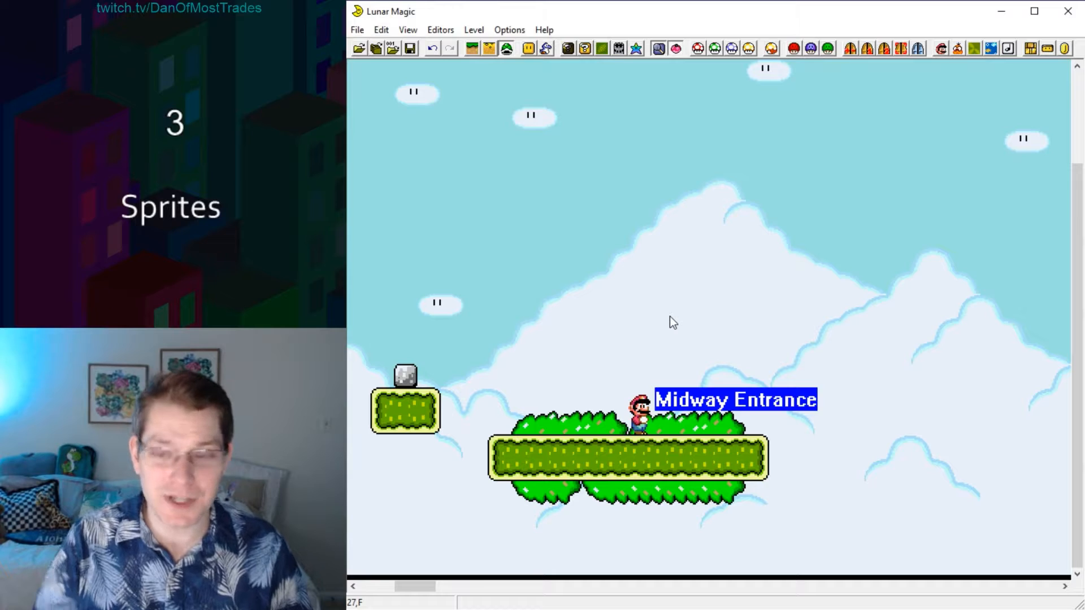
pyautogui.hotkey('ctrl', 's')
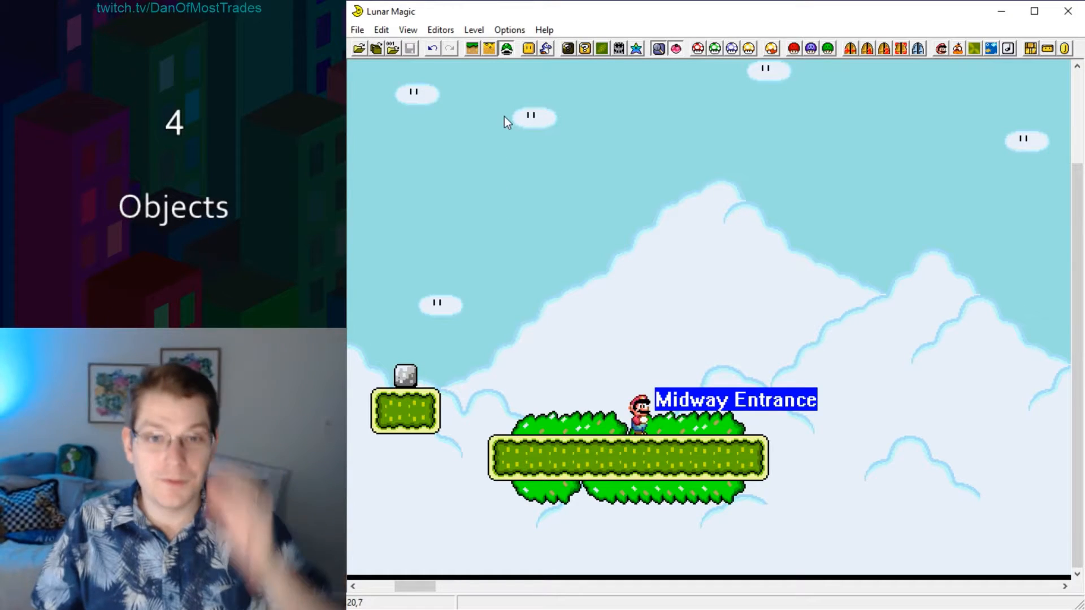
# Find the Midway point tape object (46) and place it on the left half of the Midway Entrance platform, clearing the bushes along its top.
pyautogui.click(467, 49)
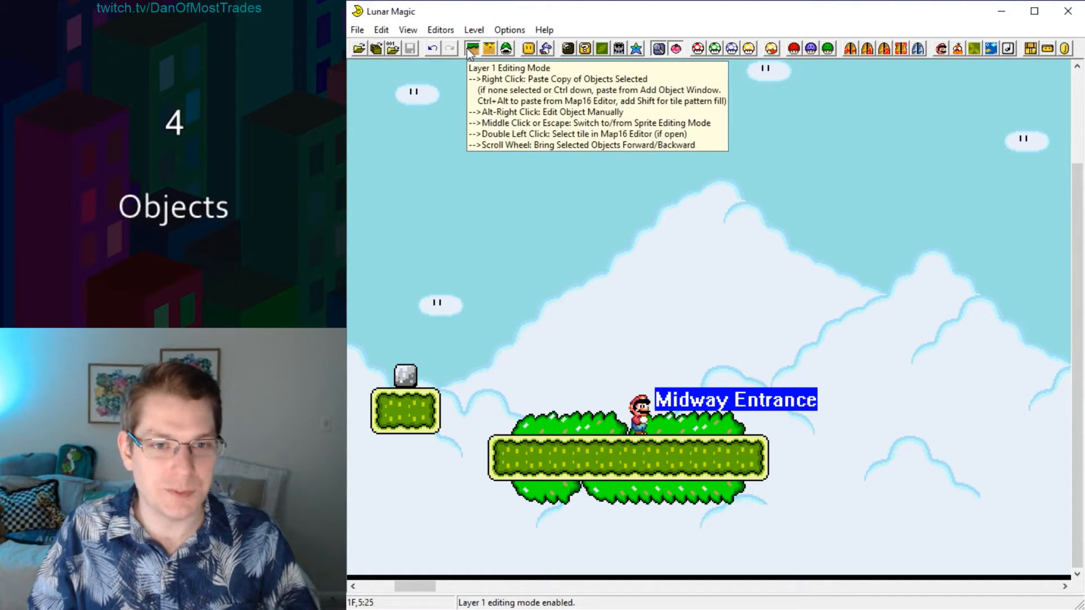
pyautogui.click(526, 50)
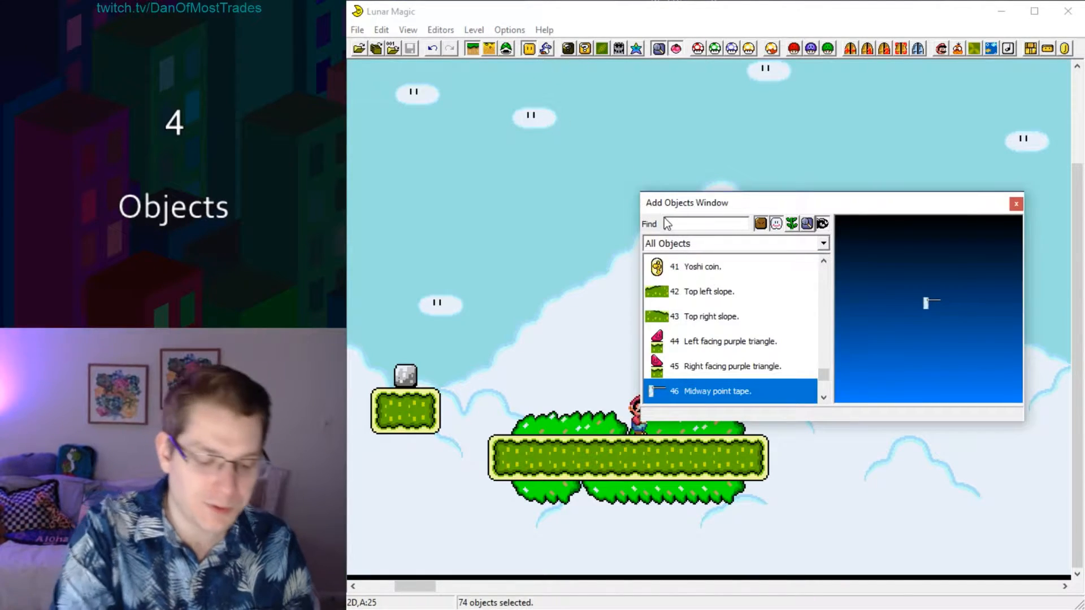
pyautogui.write('midway ')
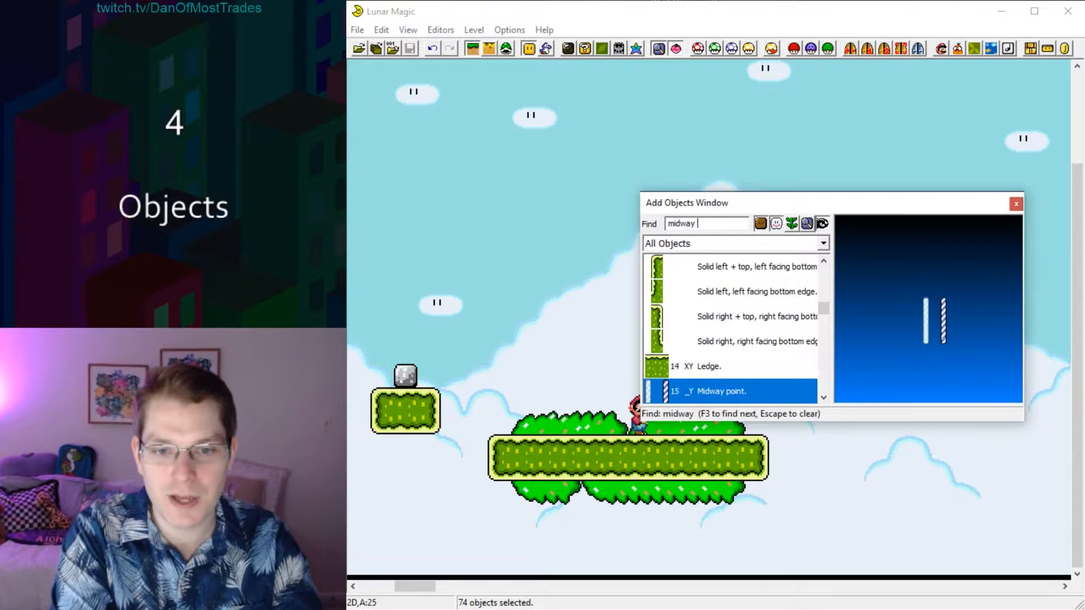
pyautogui.write('point tape')
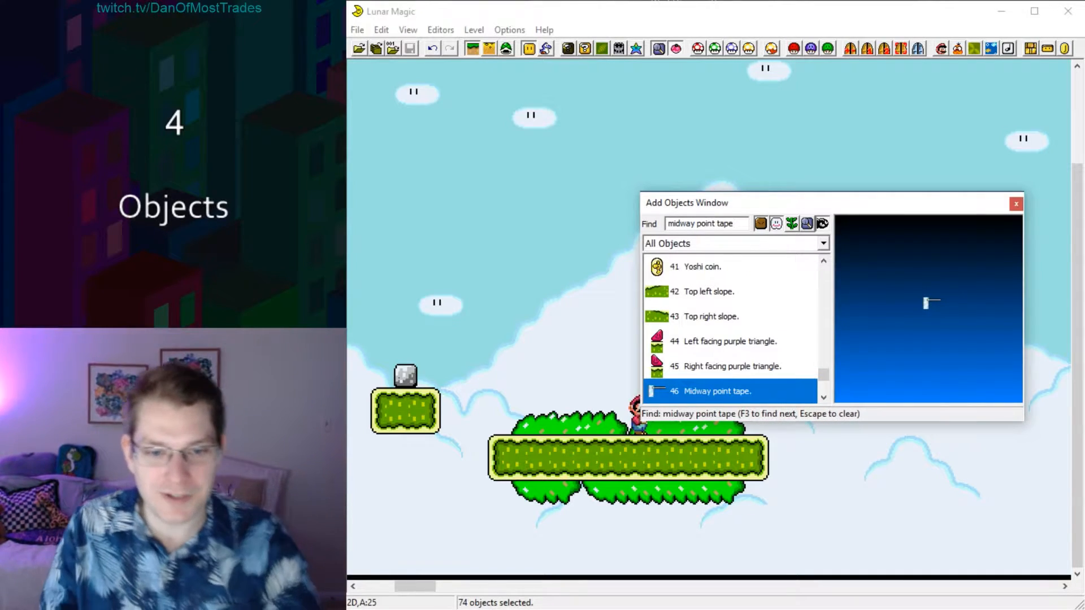
pyautogui.moveTo(655, 393); pyautogui.dragTo(573, 324)
pyautogui.click(559, 261)
pyautogui.click(574, 223)
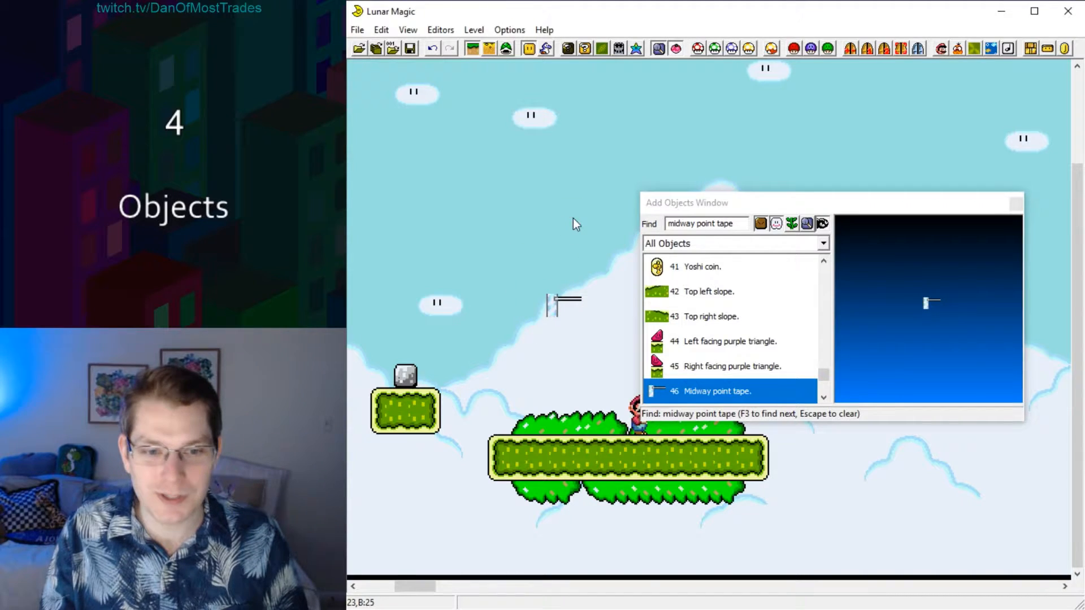
pyautogui.click(1016, 204)
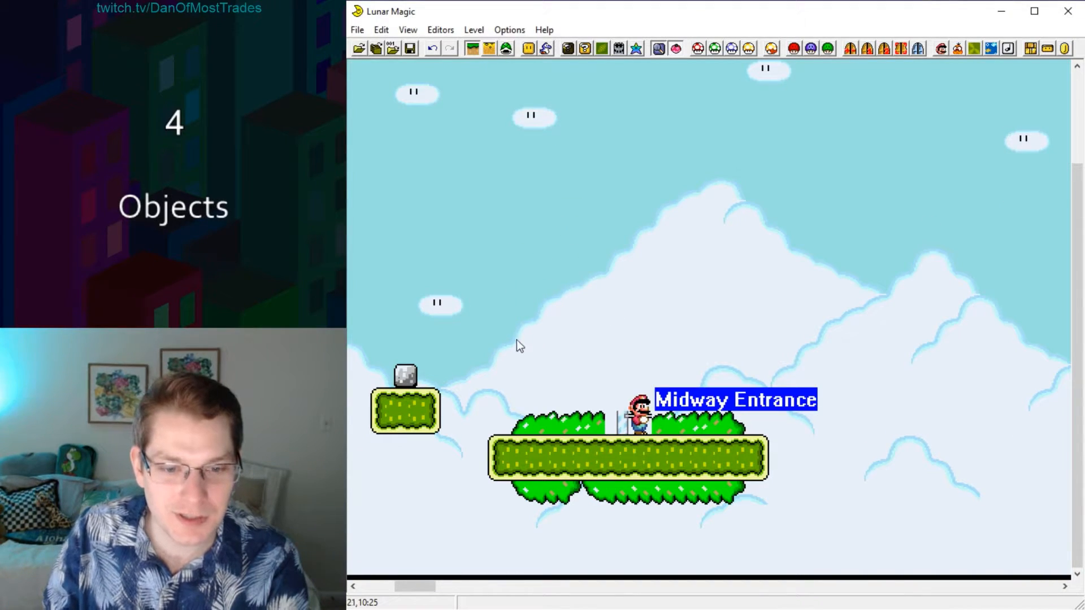
pyautogui.moveTo(487, 318); pyautogui.dragTo(582, 419)
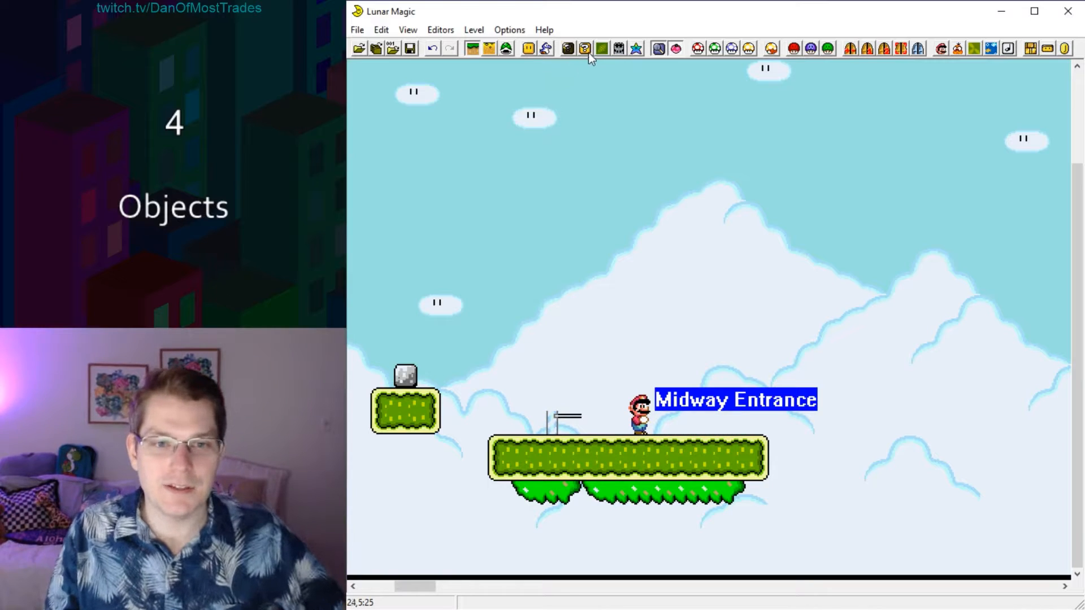
# Bring up the 16x16 Tile Map Editor at the midway point tiles, select tile 38, and position the editor clear of the tape.
pyautogui.click(584, 50)
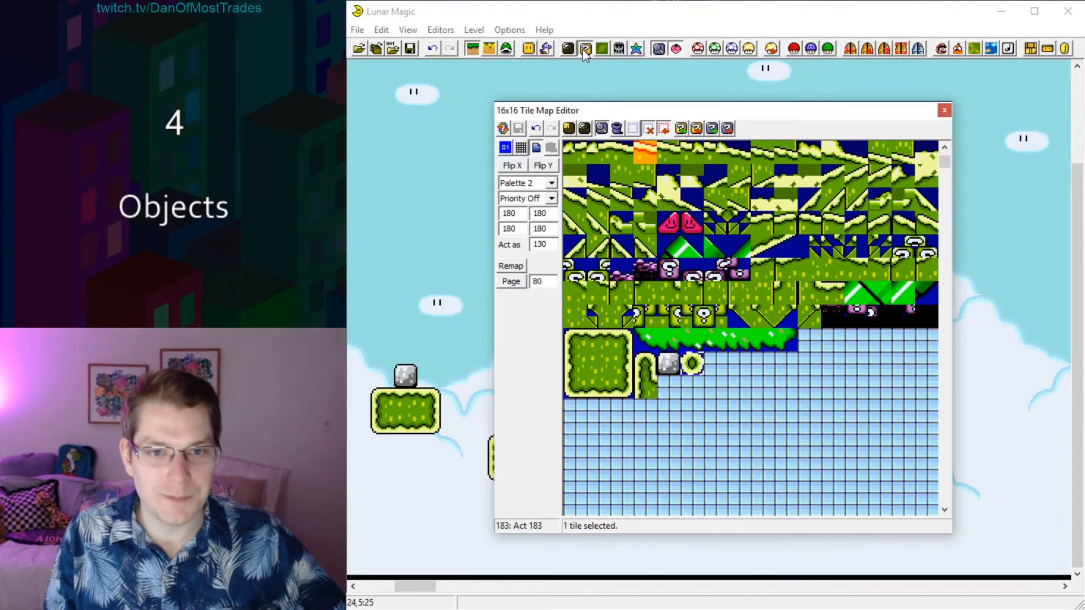
pyautogui.scroll(8, 837, 205)
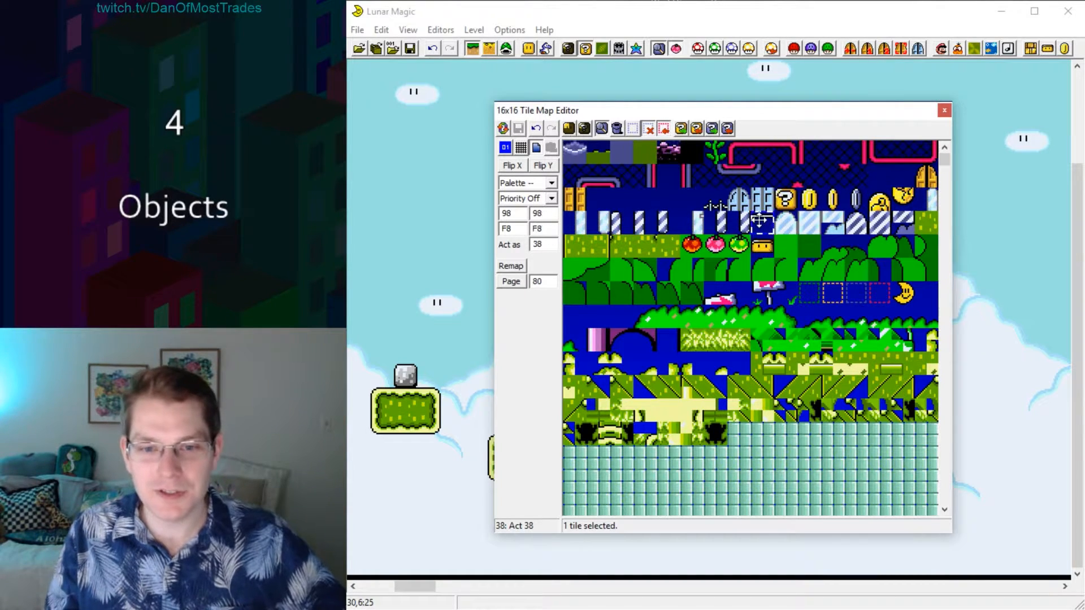
pyautogui.moveTo(743, 113); pyautogui.dragTo(988, 152)
# Place Direct Map16 tile 38 in the sky to compare it with the midway tape object, and delete it.
pyautogui.rightClick(527, 306)
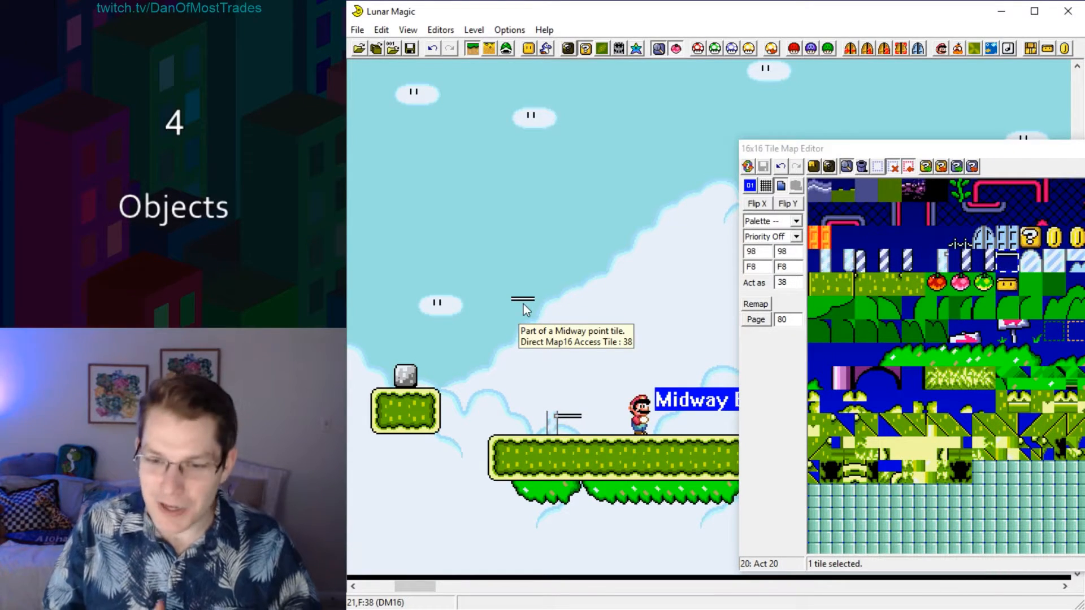
pyautogui.click(554, 421)
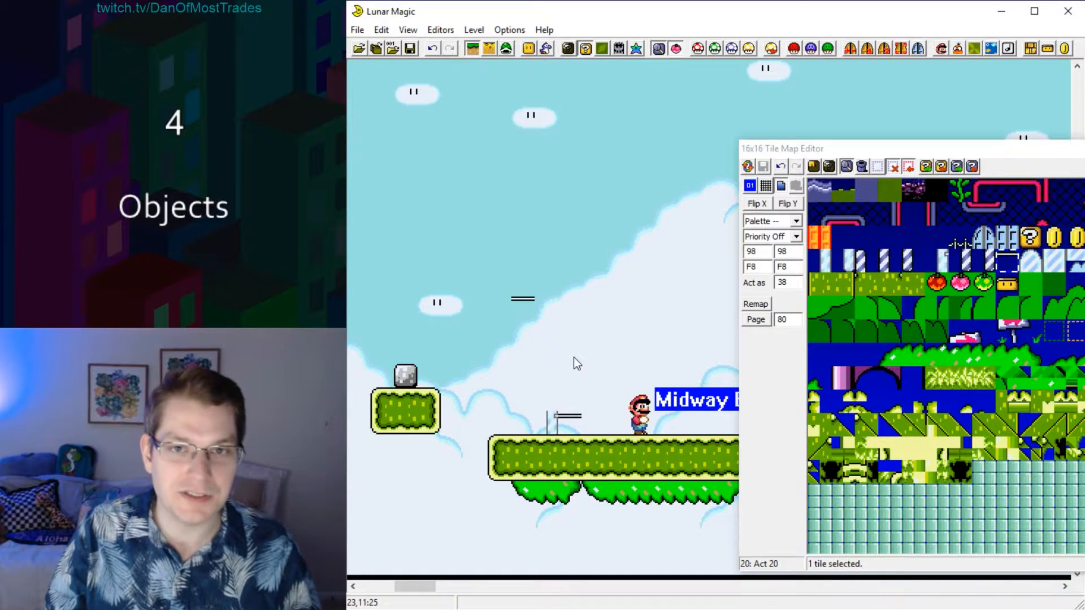
pyautogui.moveTo(466, 248); pyautogui.dragTo(530, 298)
pyautogui.rightClick(529, 297)
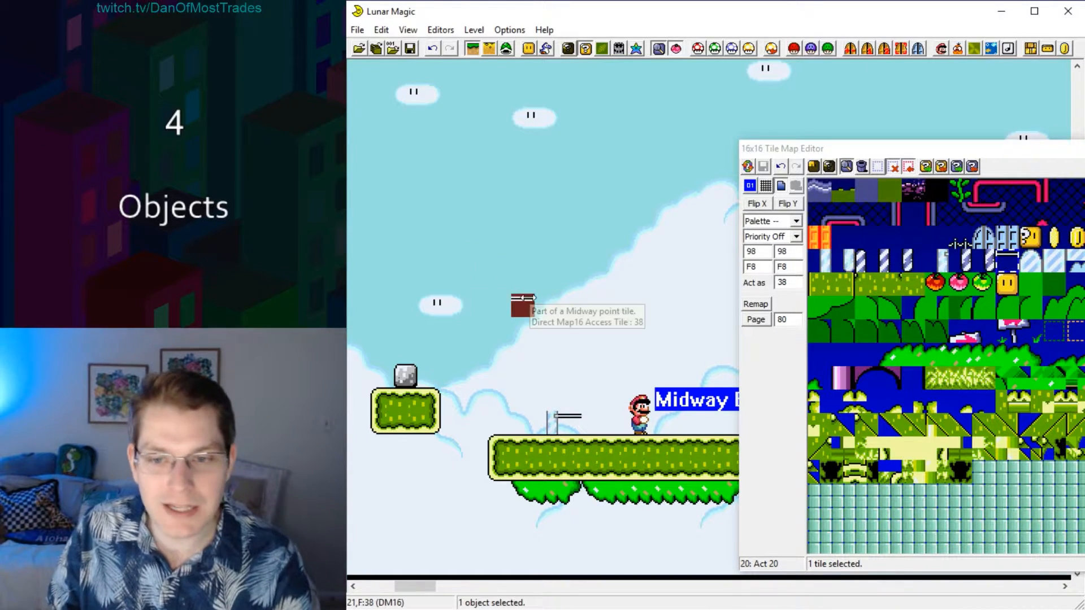
pyautogui.click(562, 296)
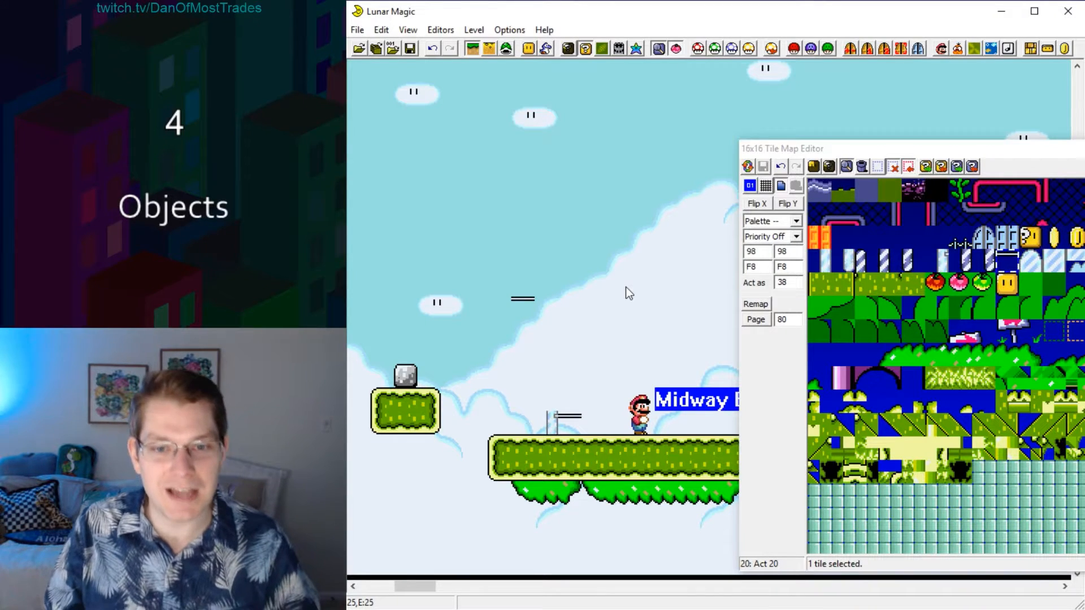
pyautogui.moveTo(500, 234); pyautogui.dragTo(548, 307)
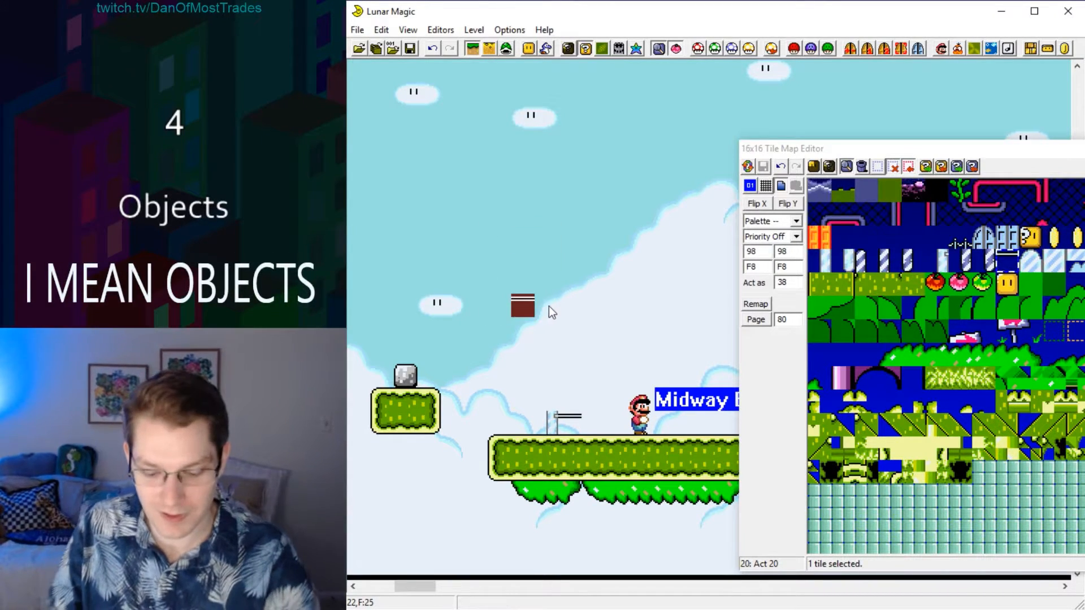
pyautogui.press('Delete')
pyautogui.click(573, 313)
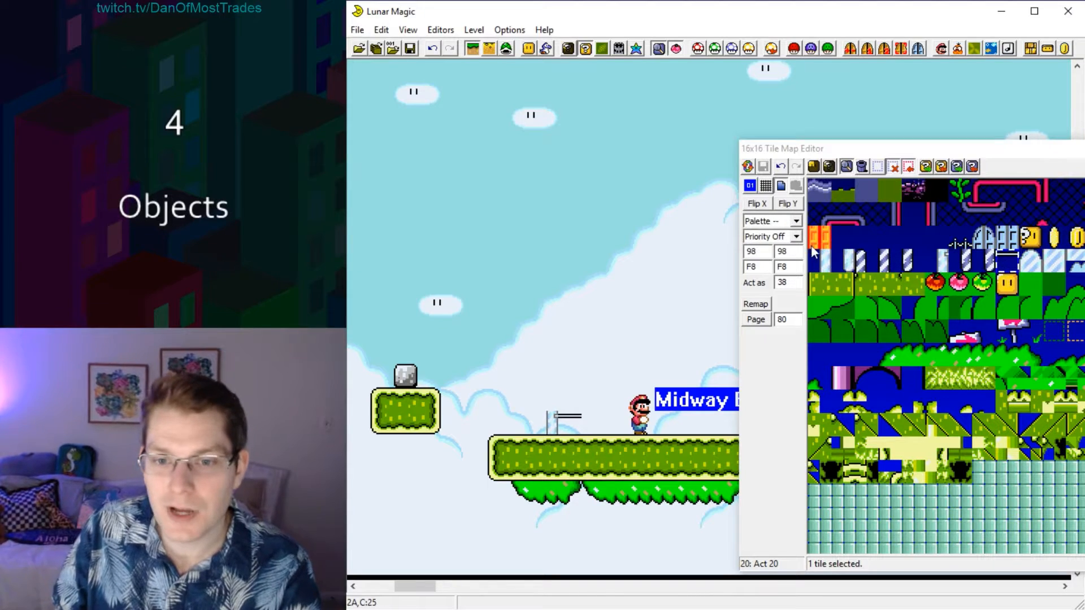
# Move the midway tape object up off the platform and place striped post tile 32 above the platform, left of the Midway Entrance.
pyautogui.moveTo(536, 385); pyautogui.dragTo(570, 422)
pyautogui.click(619, 344)
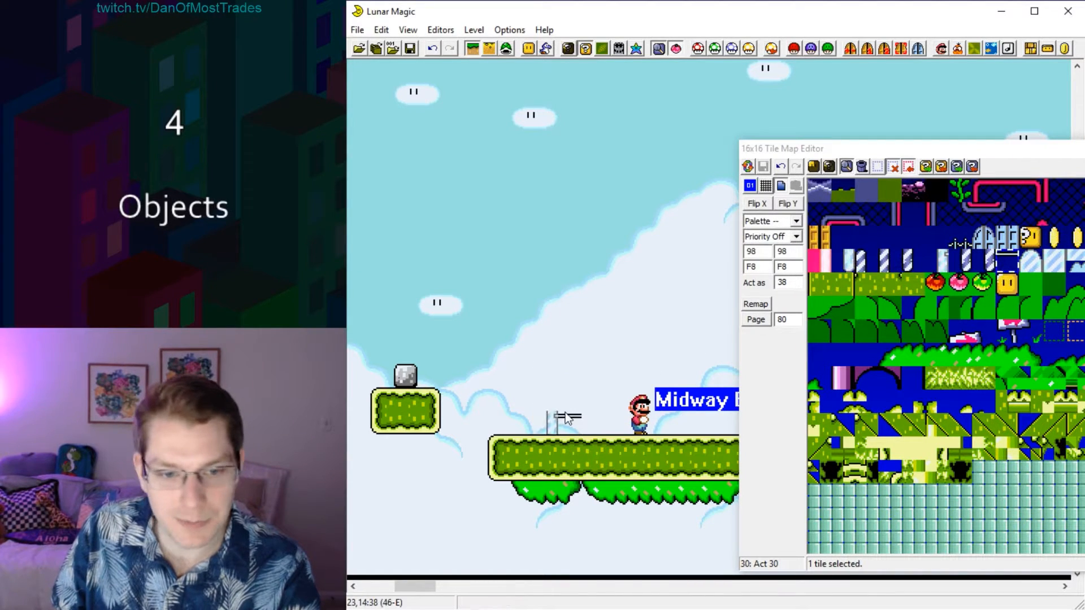
pyautogui.click(559, 417)
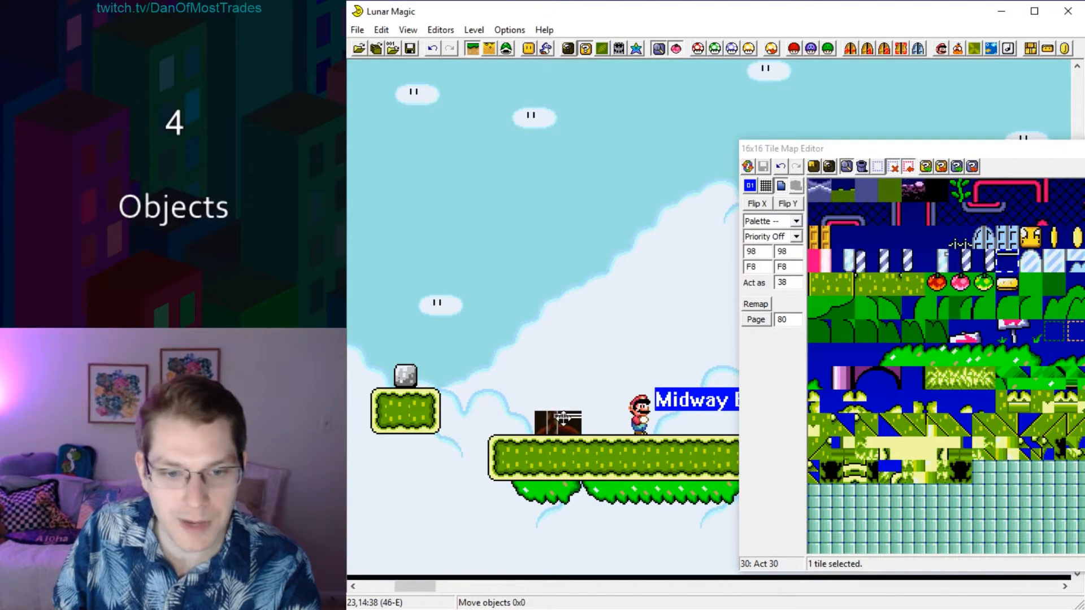
pyautogui.moveTo(563, 418); pyautogui.dragTo(610, 325)
pyautogui.click(865, 263)
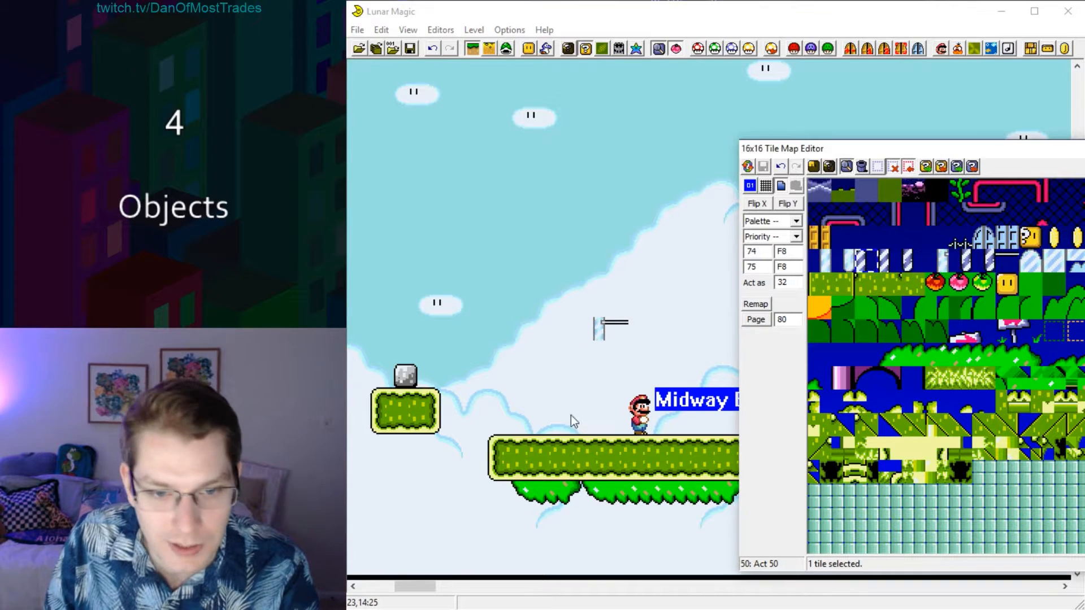
pyautogui.rightClick(575, 398)
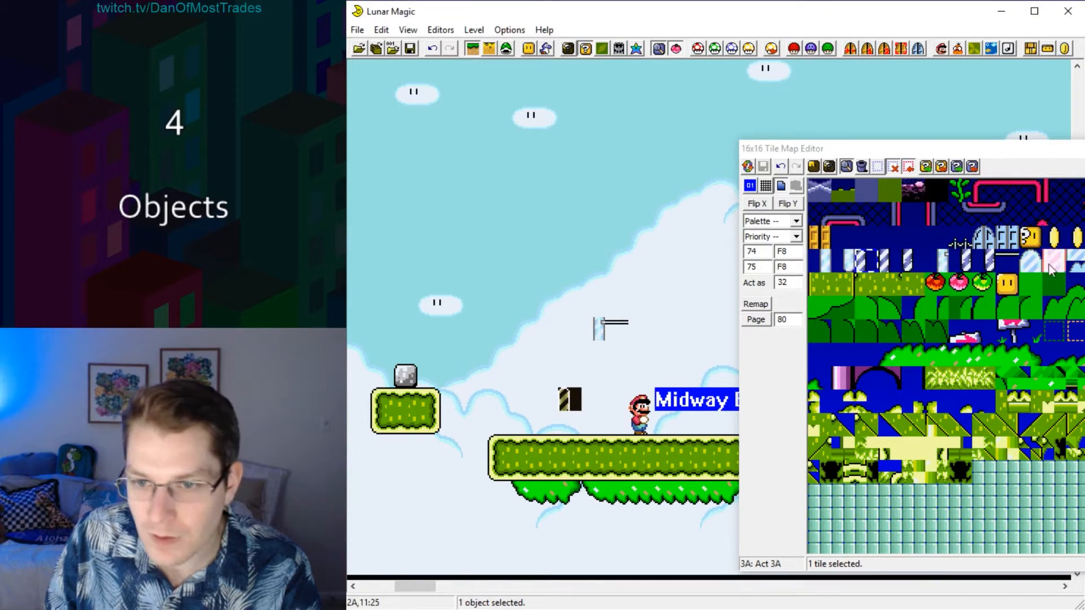
# Complete the two-tile-high plain and striped midway posts on the platform and fit the tape object between them.
pyautogui.press('pagedown')
pyautogui.press('pageup')
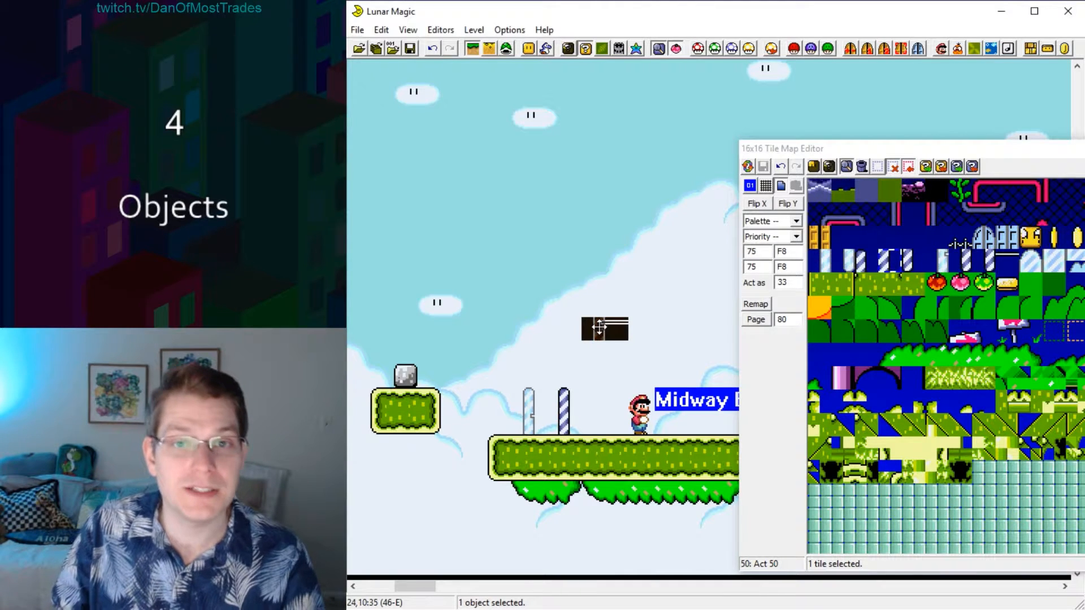
pyautogui.moveTo(600, 328); pyautogui.dragTo(532, 423)
pyautogui.click(545, 296)
# Lift the midway tape object into the sky to expose the posts, and set it back between them.
pyautogui.click(540, 406)
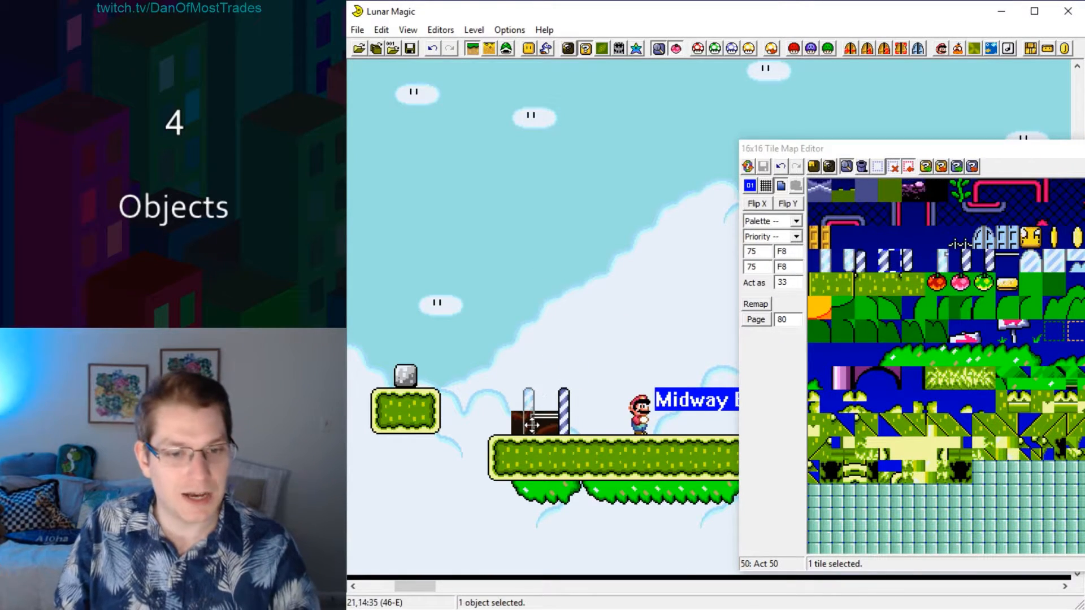
pyautogui.moveTo(540, 405); pyautogui.dragTo(520, 125)
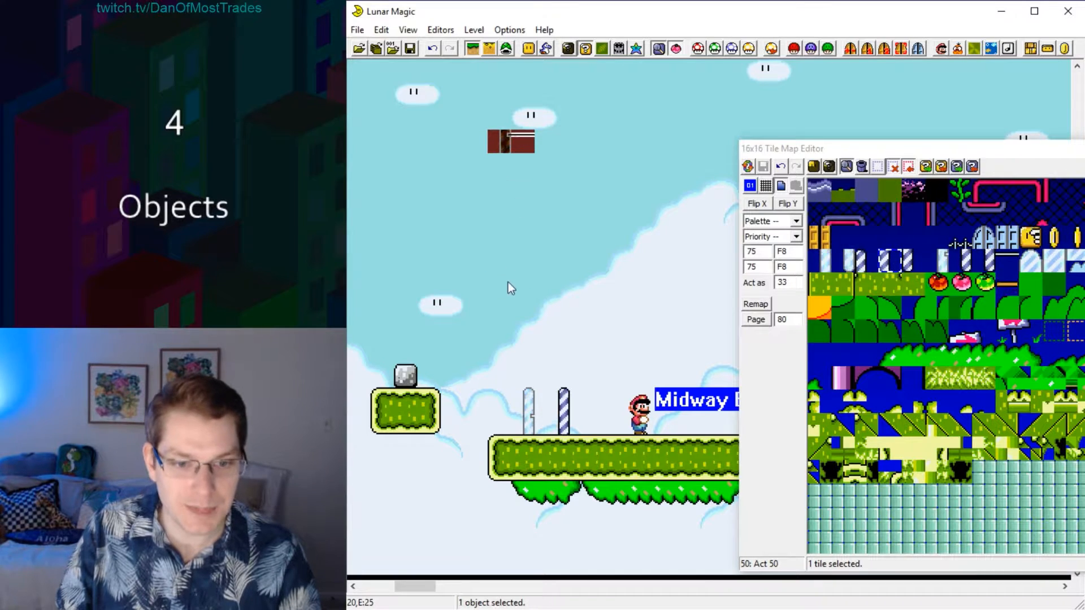
pyautogui.moveTo(505, 300); pyautogui.dragTo(568, 418)
pyautogui.click(565, 317)
pyautogui.moveTo(441, 85); pyautogui.dragTo(530, 418)
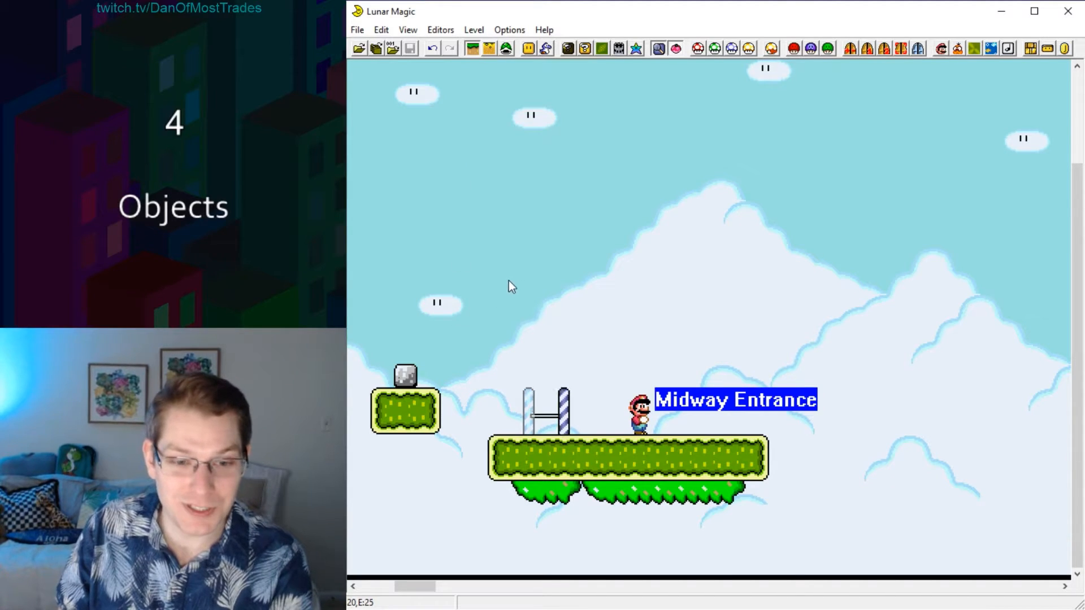
pyautogui.moveTo(441, 295); pyautogui.dragTo(617, 395)
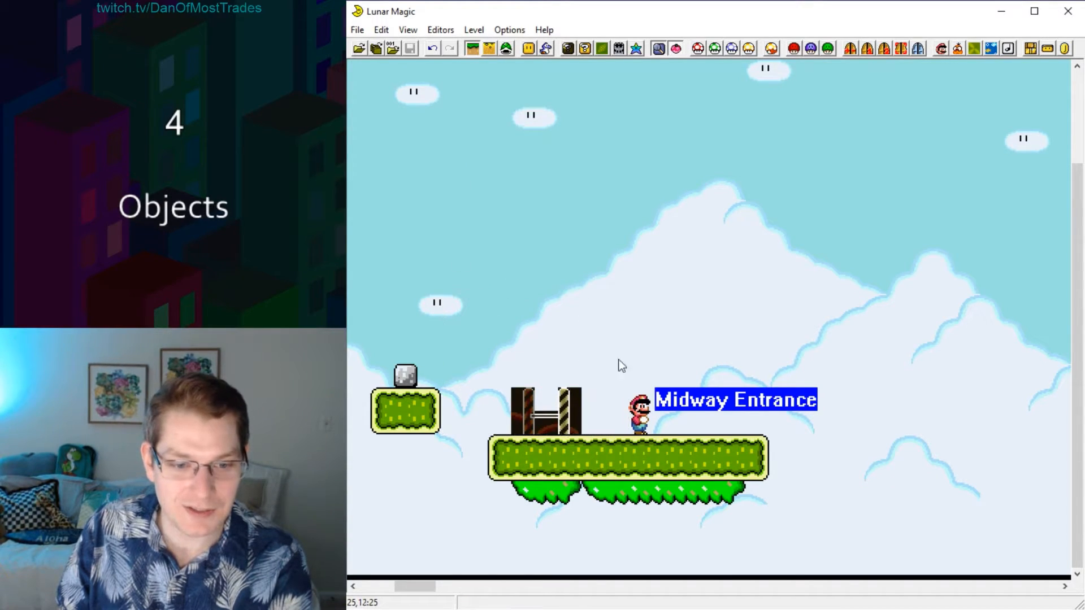
pyautogui.click(618, 363)
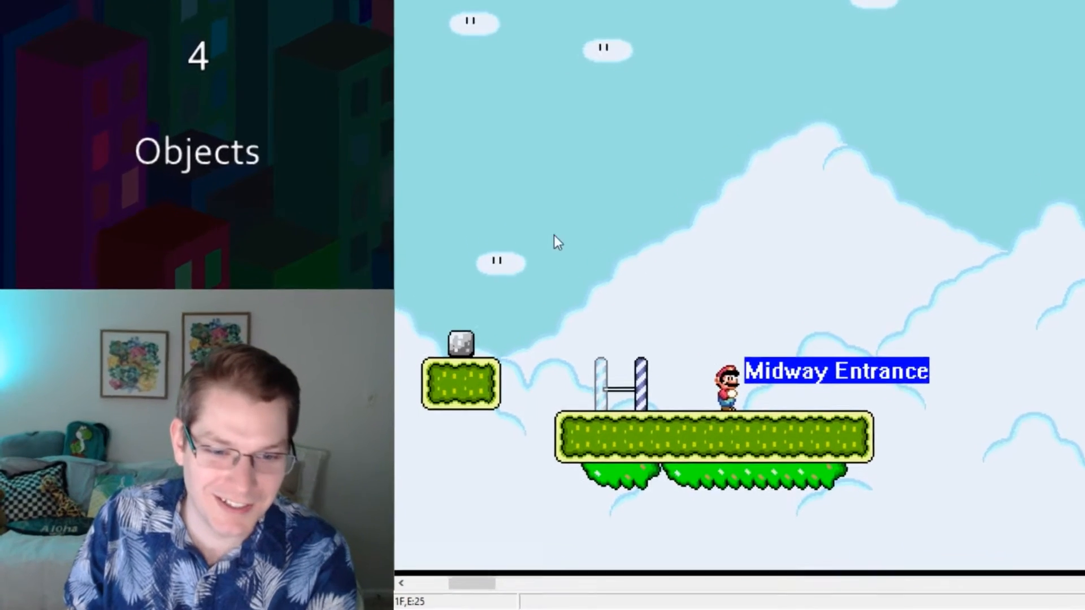
pyautogui.click(484, 292)
pyautogui.moveTo(806, 79); pyautogui.dragTo(999, 339)
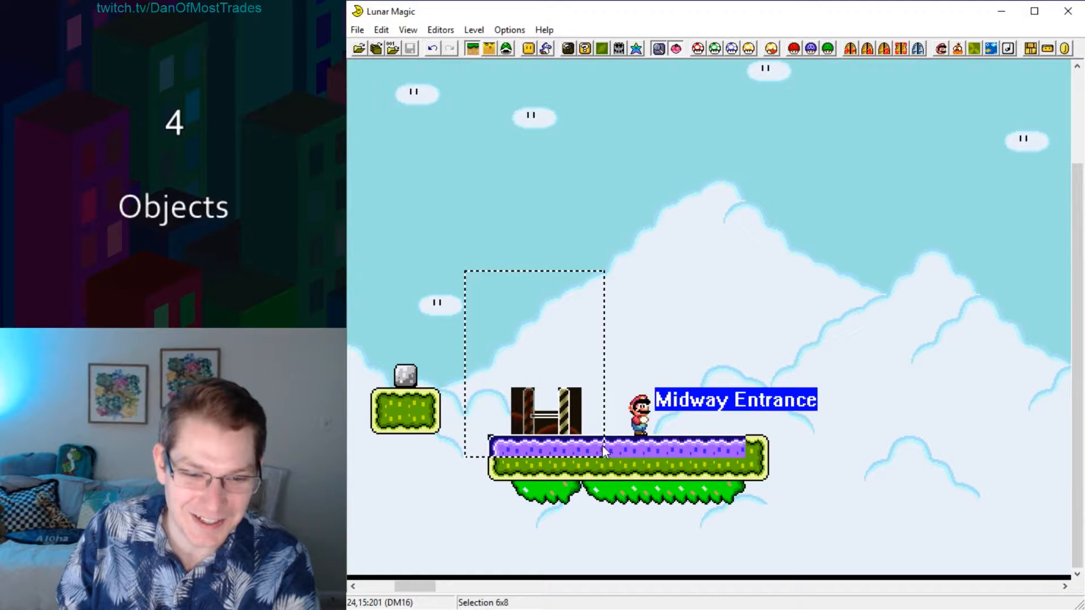
pyautogui.moveTo(604, 450); pyautogui.dragTo(604, 451)
pyautogui.click(585, 277)
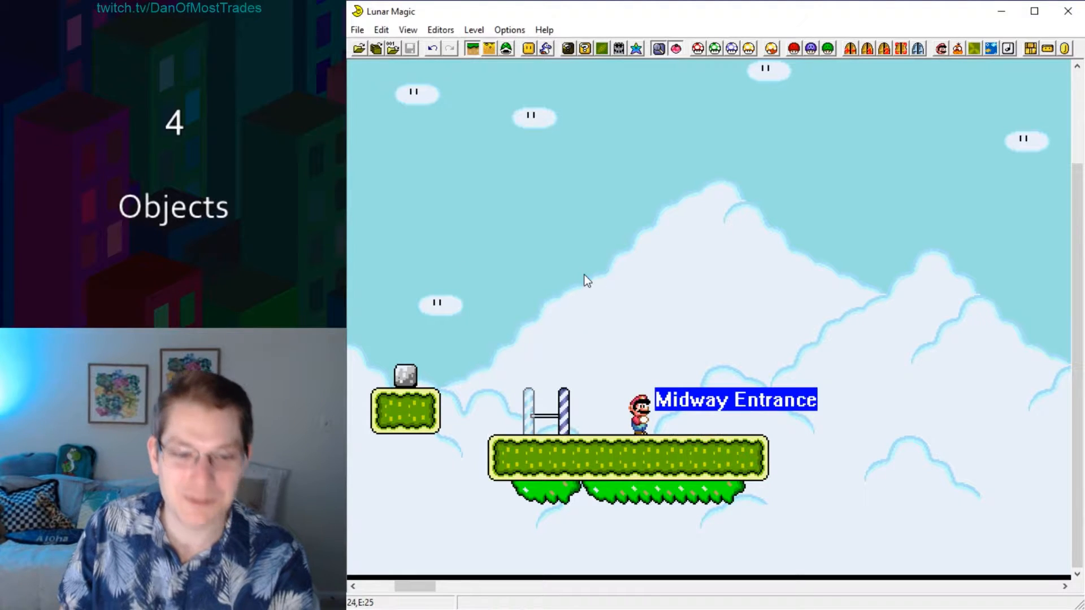
pyautogui.click(503, 242)
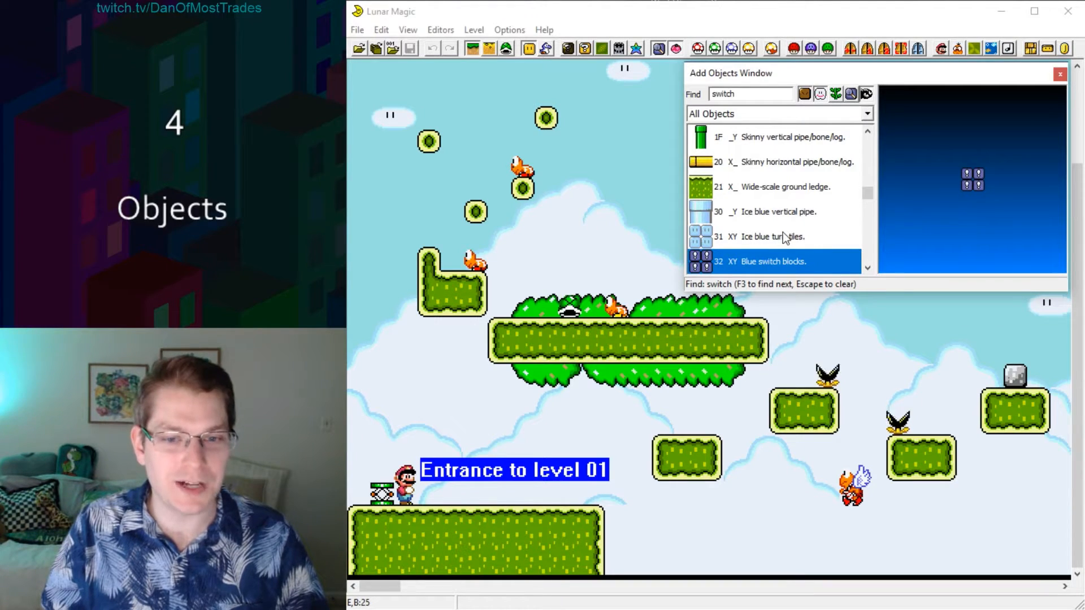
# Add a Blue switch blocks object (32) in the sky above the bush platform and shrink it to a single block.
pyautogui.click(867, 268)
pyautogui.click(867, 267)
pyautogui.rightClick(603, 199)
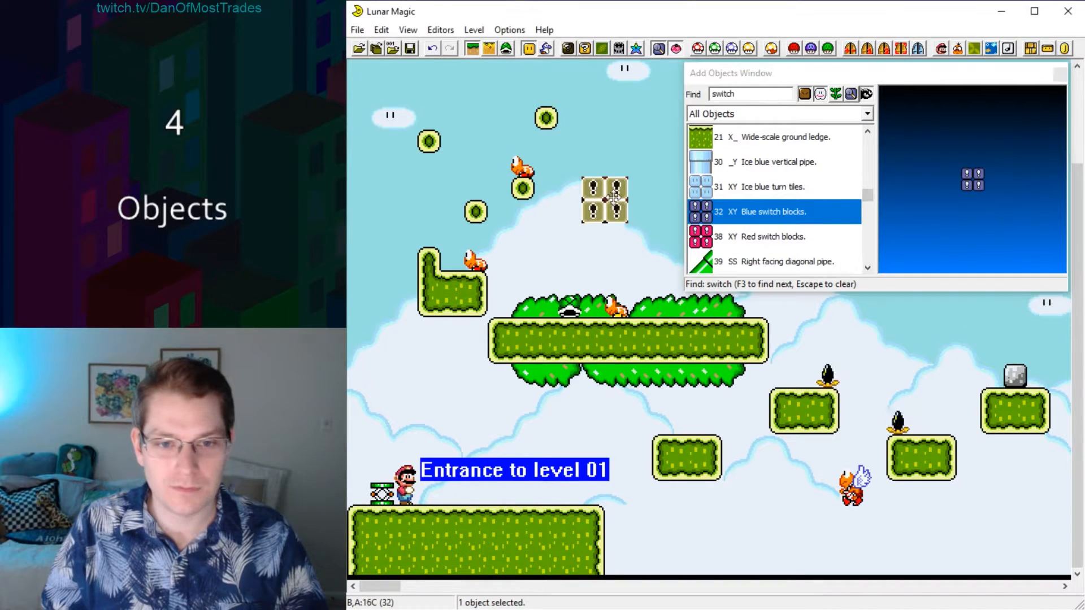
pyautogui.moveTo(629, 224); pyautogui.dragTo(606, 201)
pyautogui.click(593, 151)
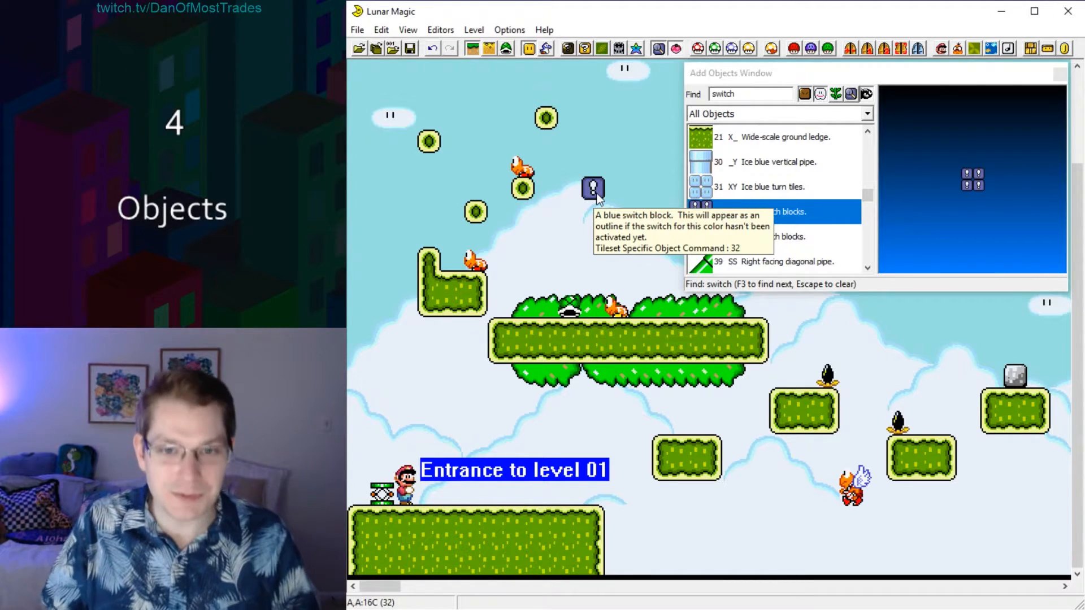
pyautogui.click(1060, 73)
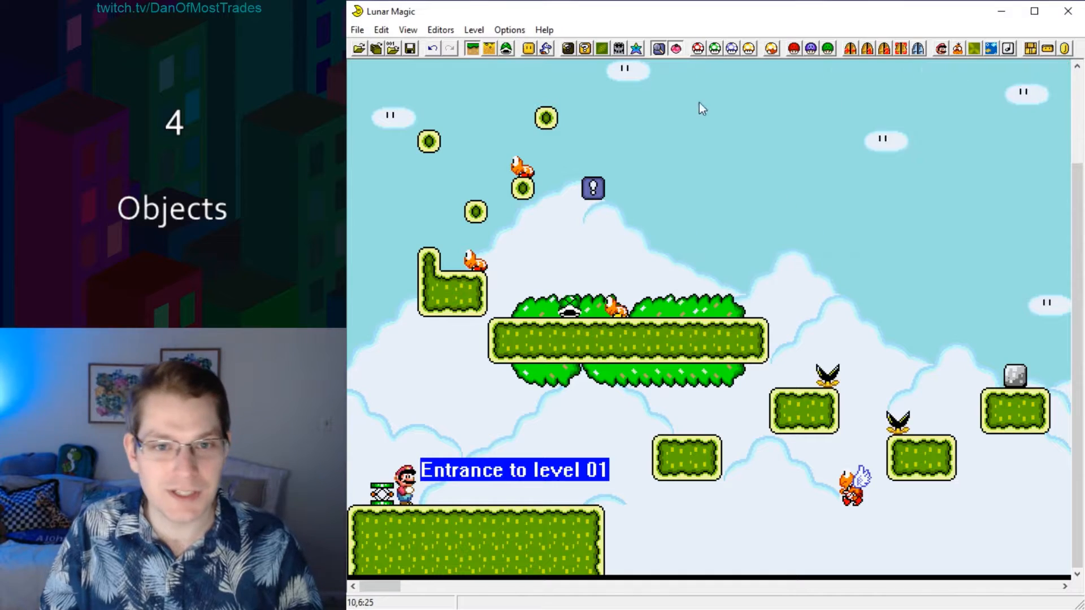
# Place Direct Map16 tile 16C, the blue switch block, just below the switch block object to compare the two.
pyautogui.click(585, 49)
pyautogui.scroll(-2, 802, 274)
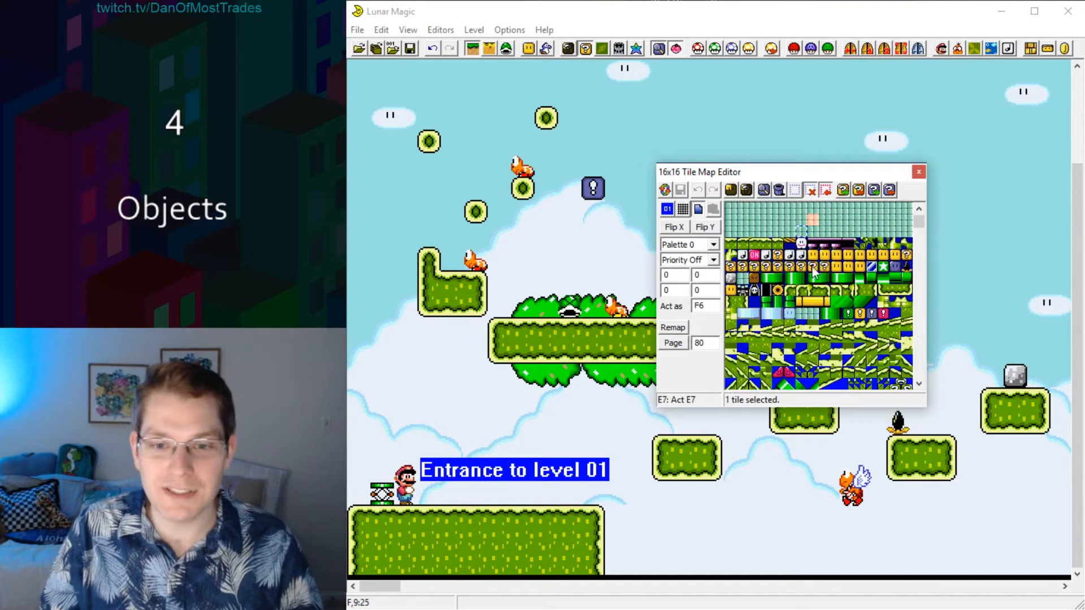
pyautogui.scroll(2, 825, 265)
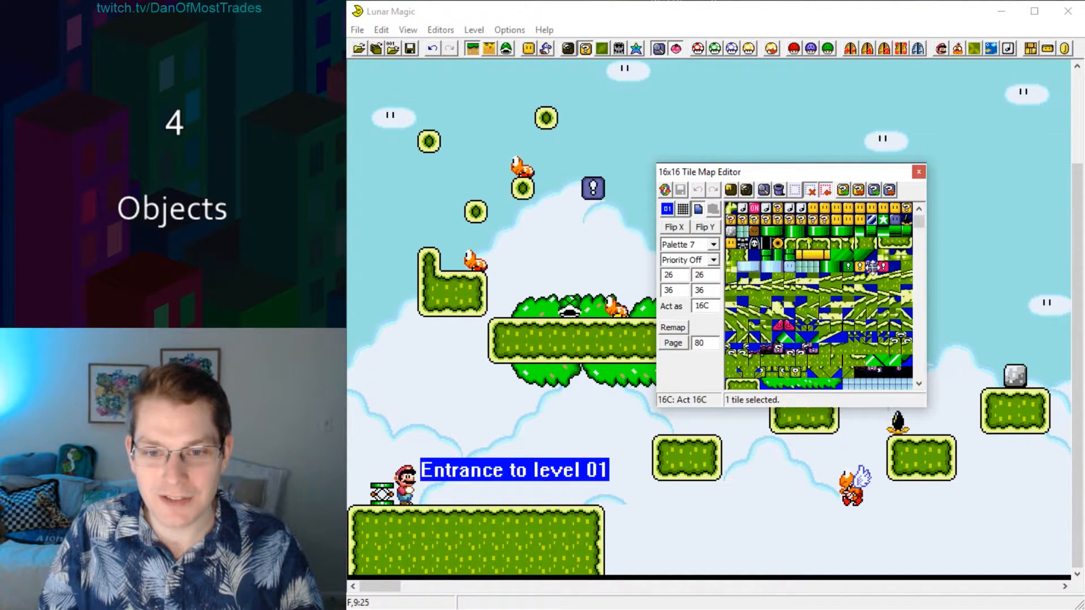
pyautogui.keyDown('shift'); pyautogui.rightClick(593, 237); pyautogui.keyUp('shift')
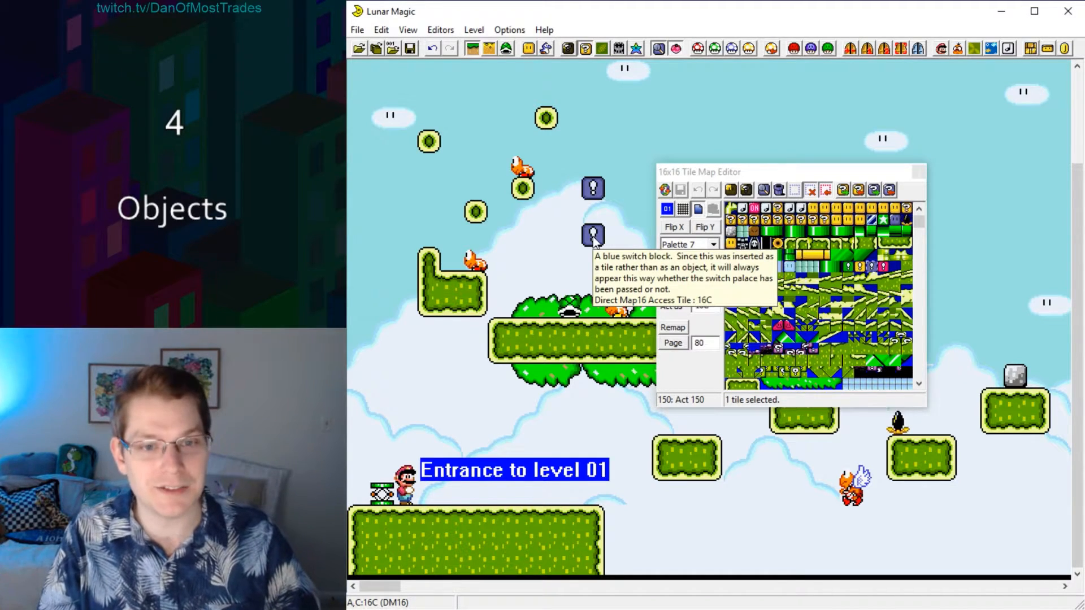
pyautogui.click(919, 172)
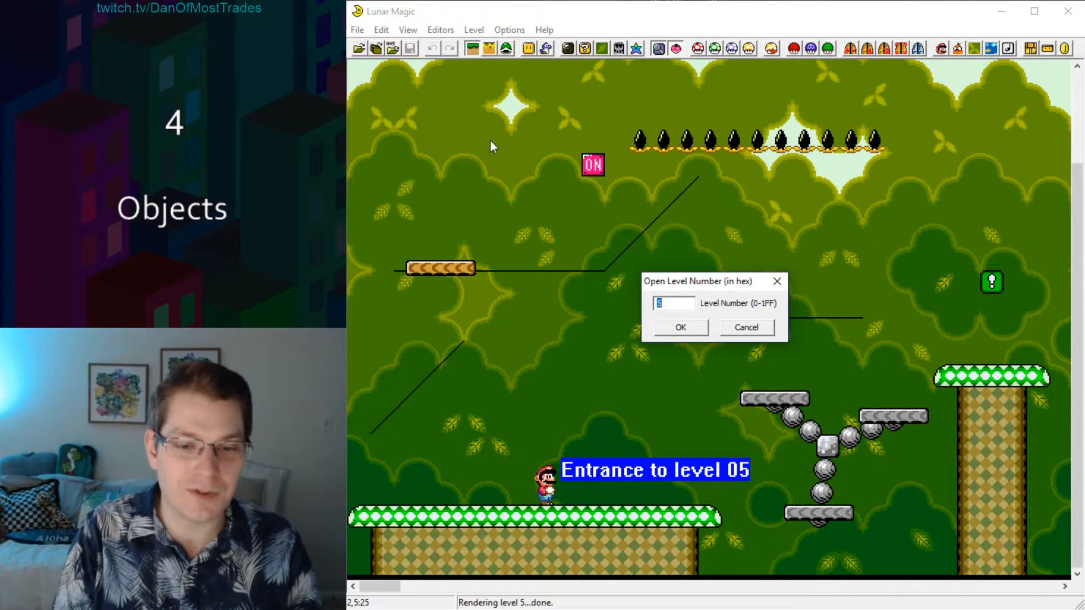
# Open level 5 and place four ON/OFF steep left slope guide lines in the area above the orange platform.
pyautogui.press('Return')
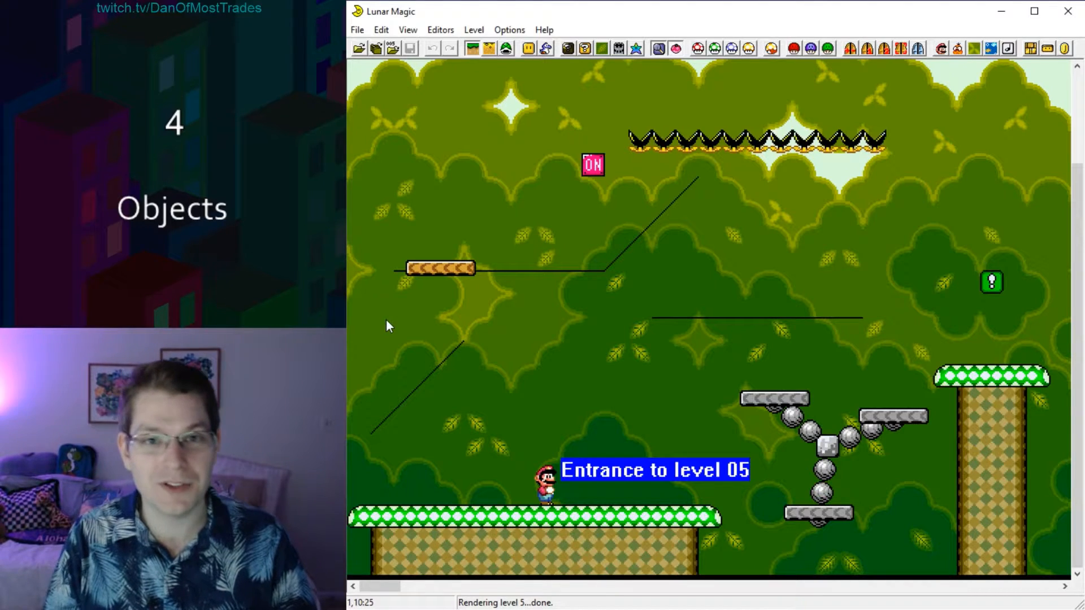
pyautogui.press('Insert')
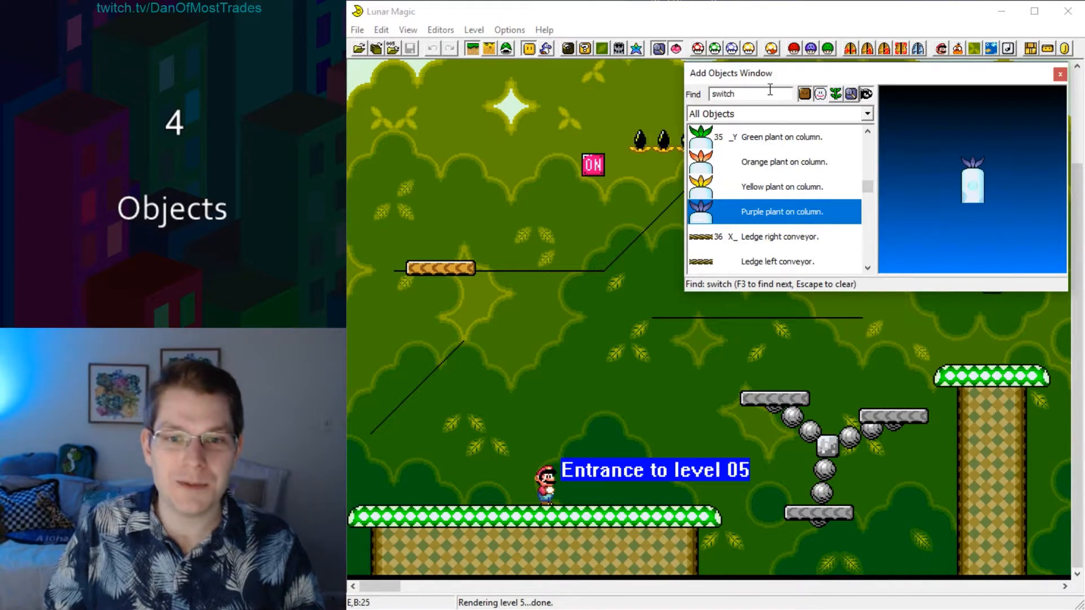
pyautogui.write('ON/OFF')
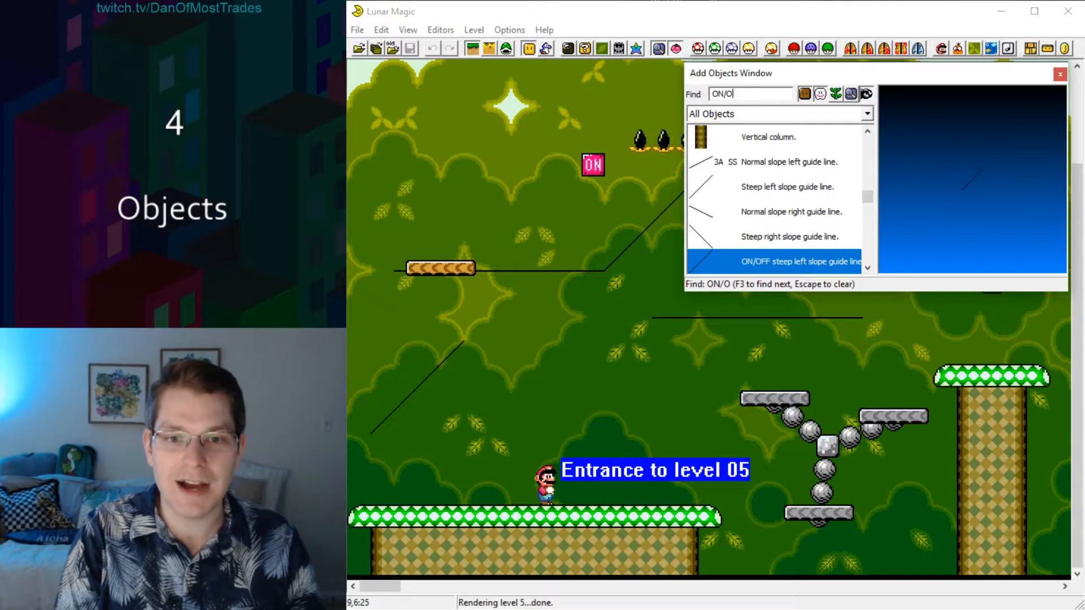
pyautogui.click(868, 269)
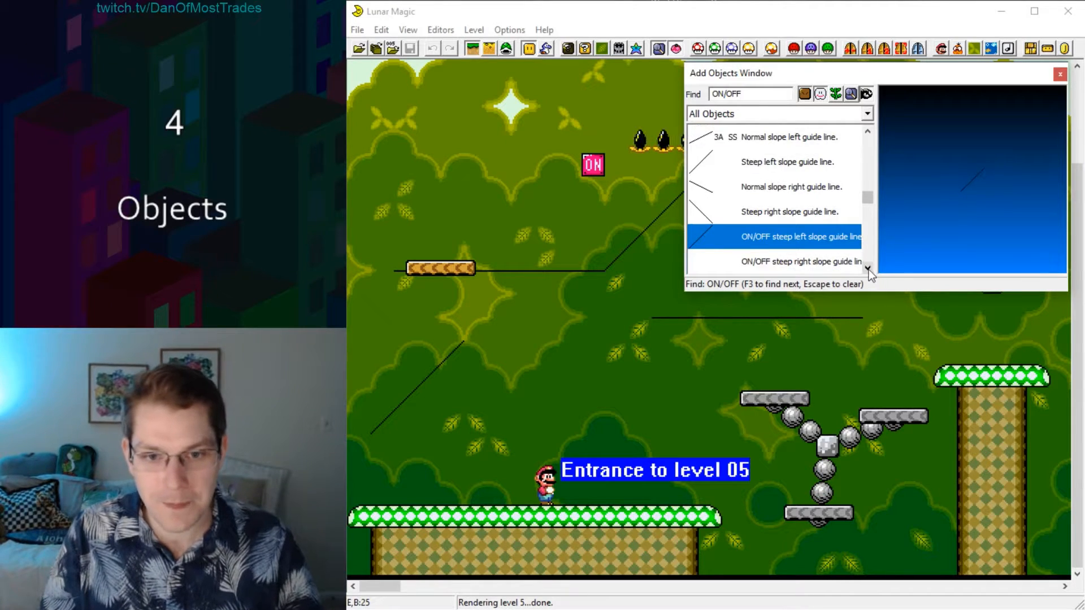
pyautogui.click(868, 269)
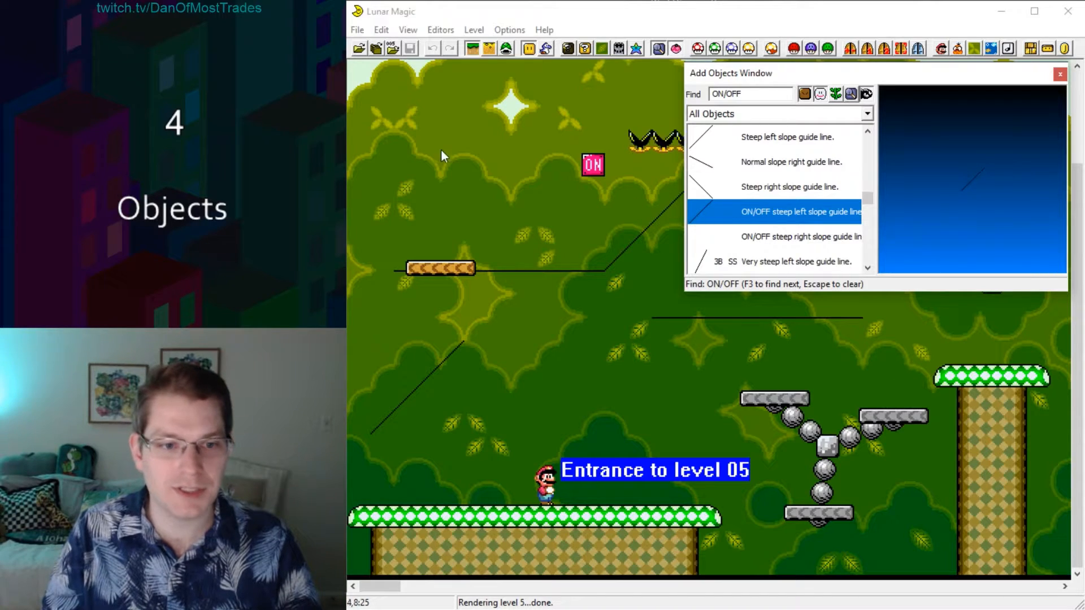
pyautogui.rightClick(412, 125)
pyautogui.rightClick(457, 134)
pyautogui.rightClick(493, 133)
pyautogui.rightClick(505, 102)
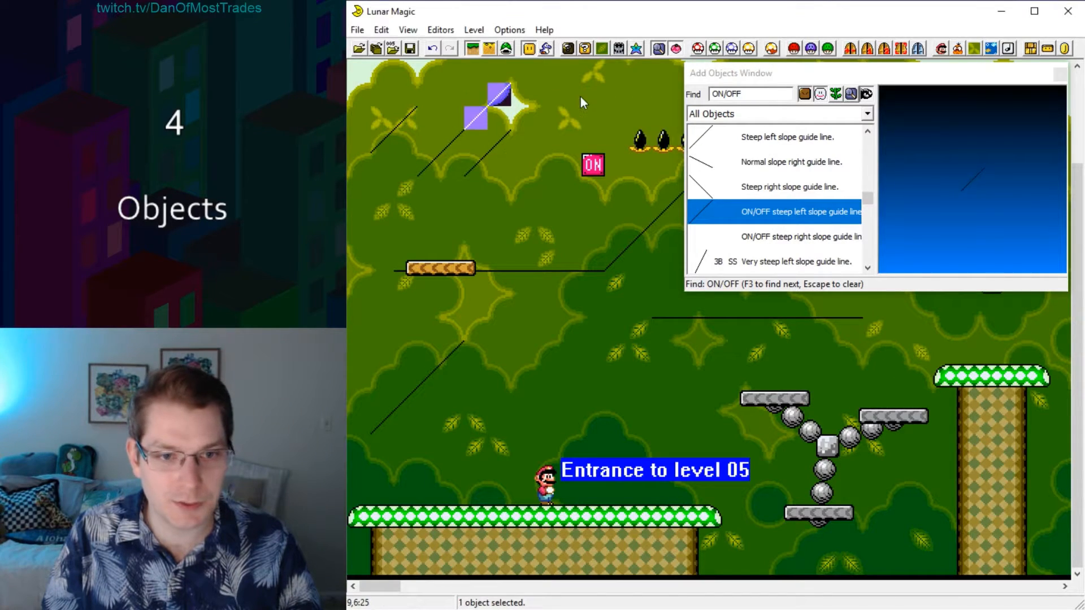
# Place several ON/OFF steep right slope guide lines between the level 05 entrance and the rotating grey platforms.
pyautogui.click(701, 238)
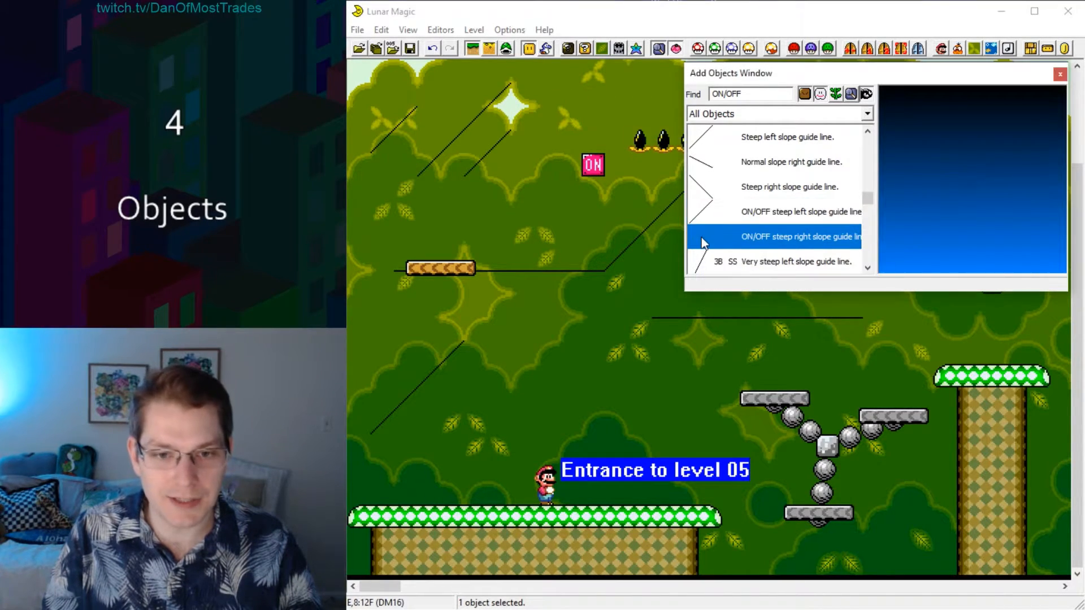
pyautogui.moveTo(474, 430); pyautogui.dragTo(724, 427, button='right')
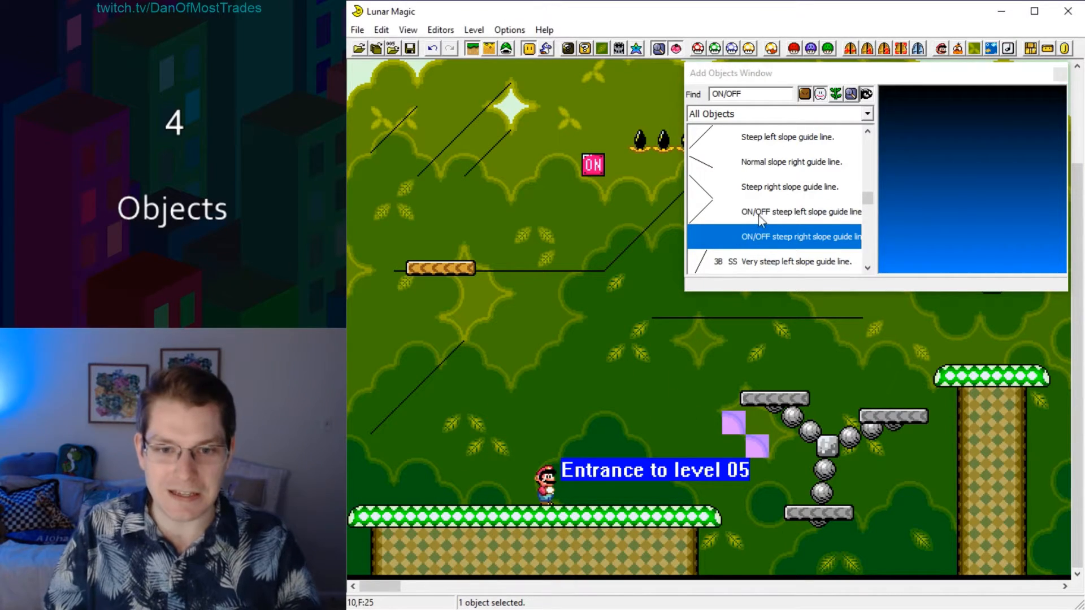
pyautogui.click(1062, 74)
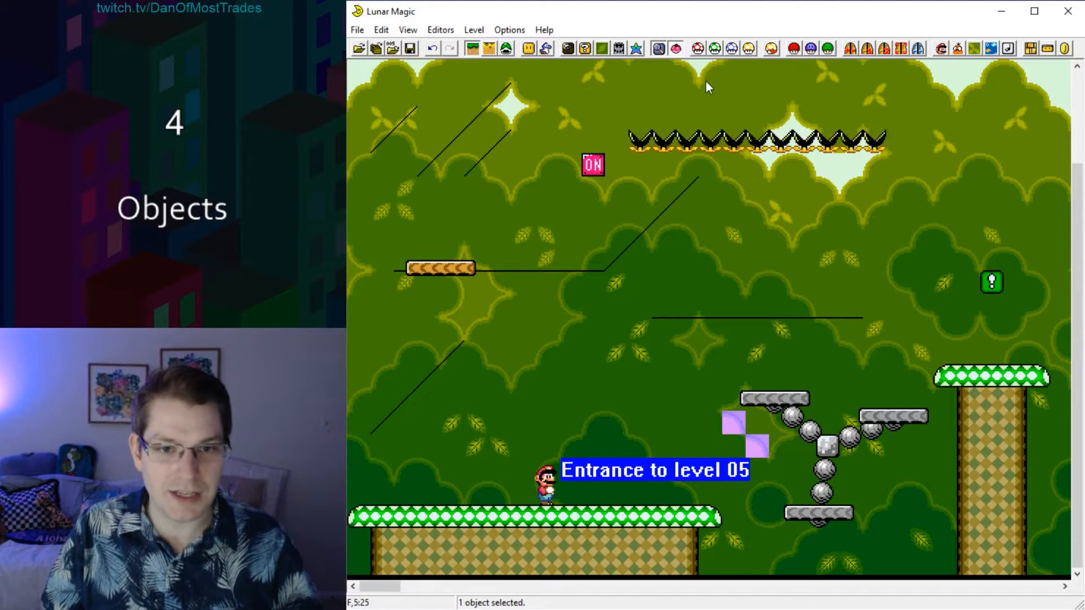
# Toggle the ON/OFF switch view back and forth to compare which guide lines appear in each state.
pyautogui.press('F9')
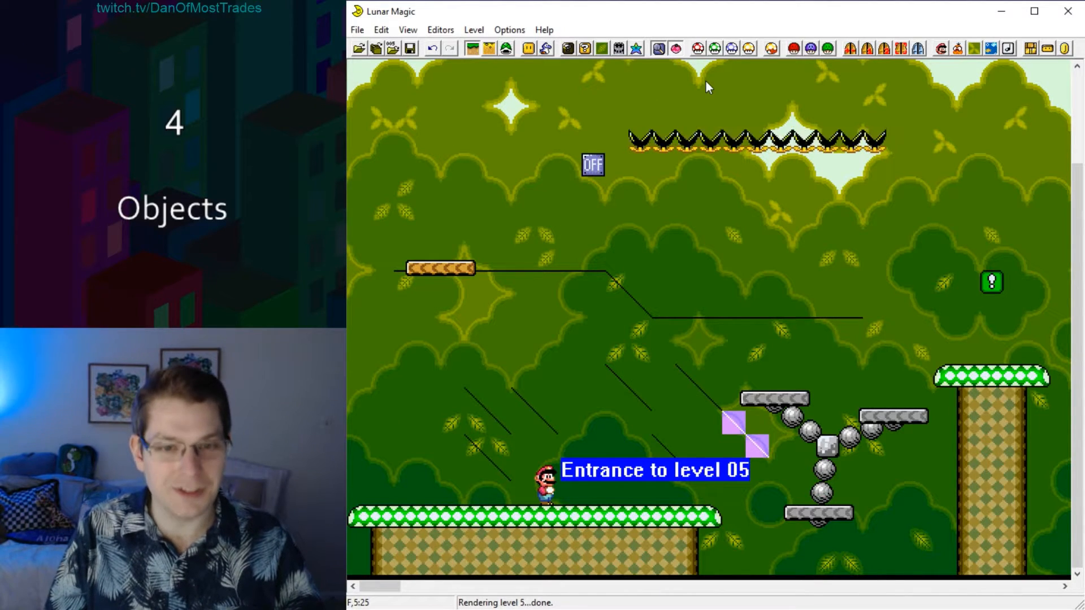
pyautogui.click(978, 133)
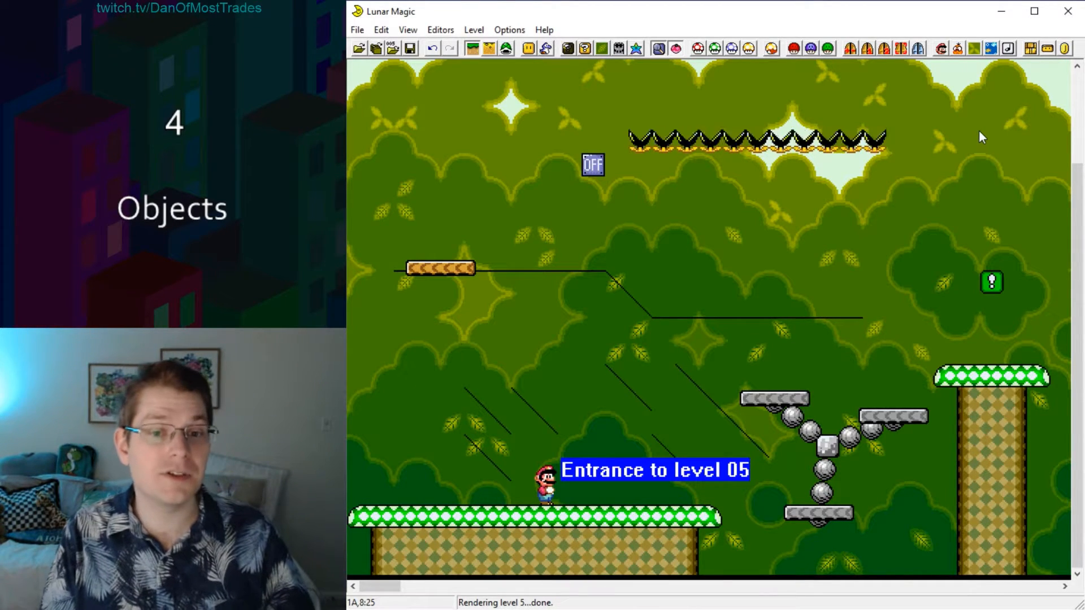
pyautogui.press('F9')
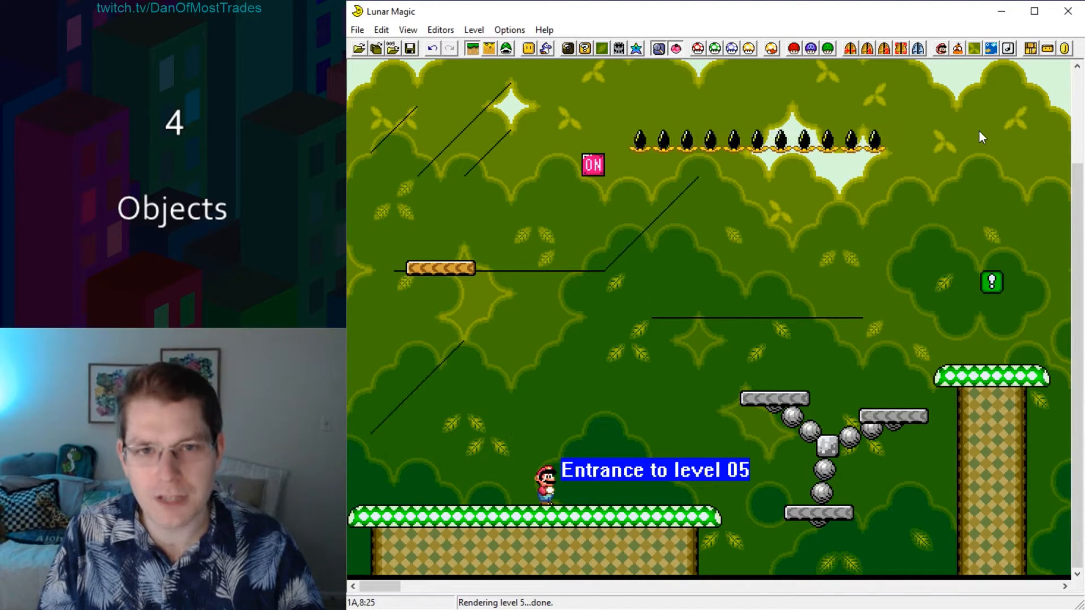
pyautogui.press('F9')
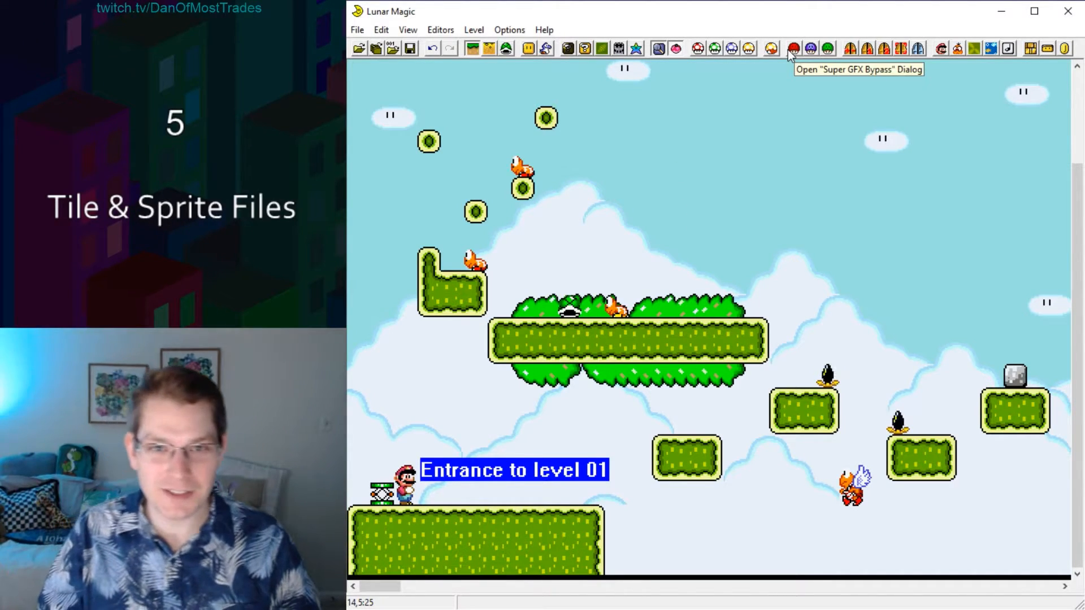
# Check the GFX files assigned to level 1's foreground, background and sprites in the Super GFX Bypass settings, leaving the bypass disabled.
pyautogui.click(793, 50)
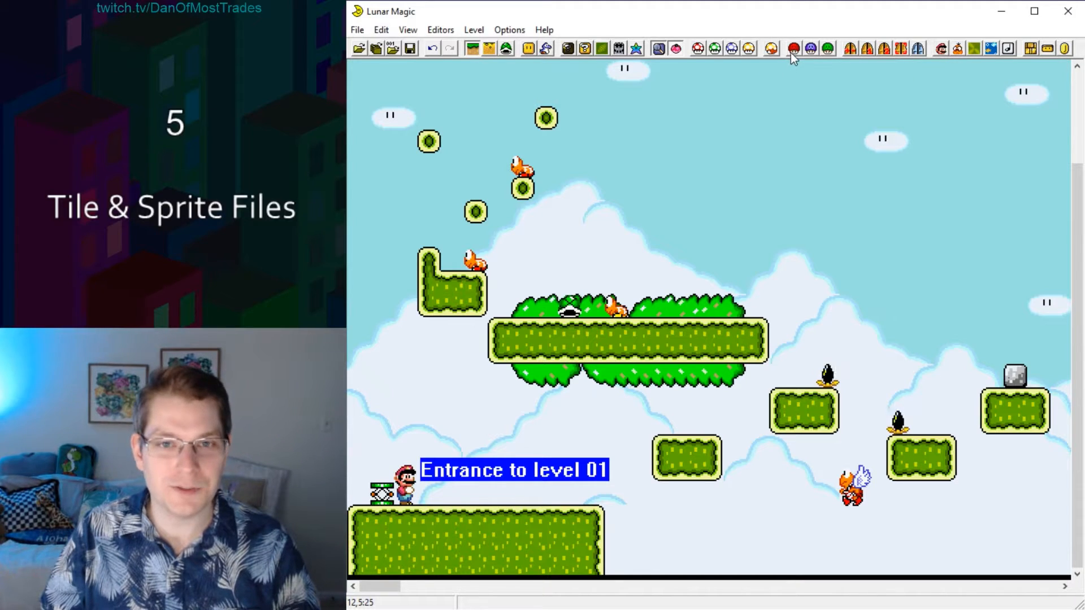
pyautogui.click(792, 51)
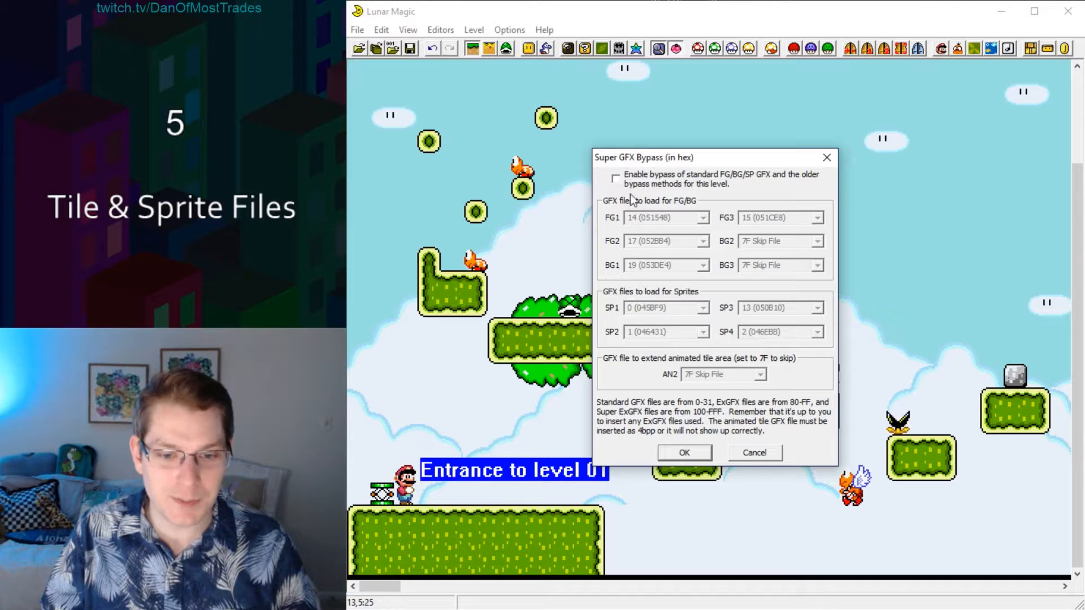
pyautogui.click(679, 454)
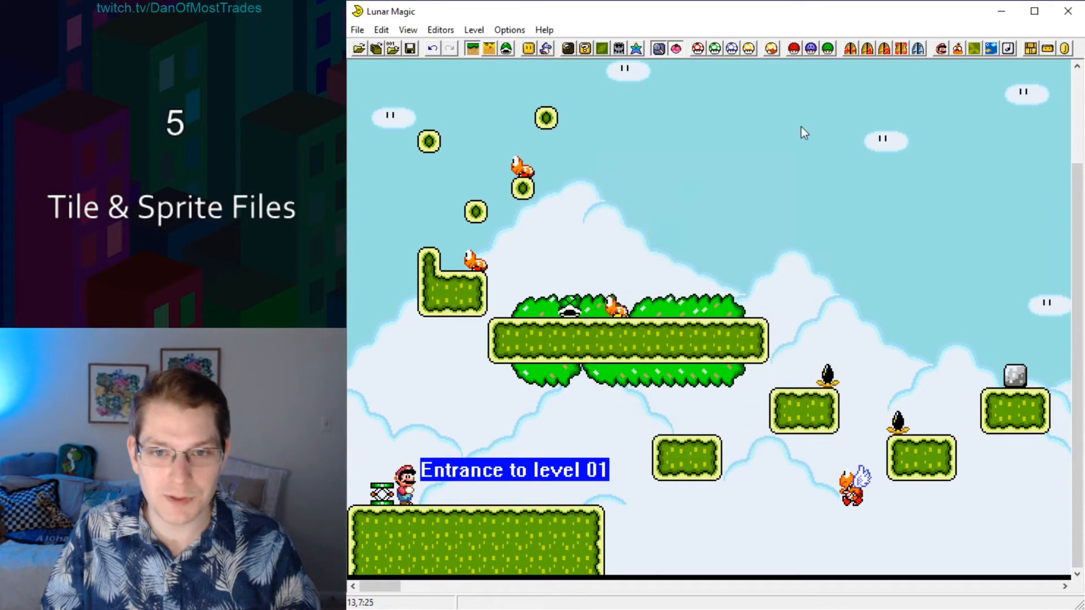
# Change level 1's header graphics to FG/BG set 9 (Underground 2) and sprite set 6 (Underground 2).
pyautogui.click(805, 50)
pyautogui.click(799, 272)
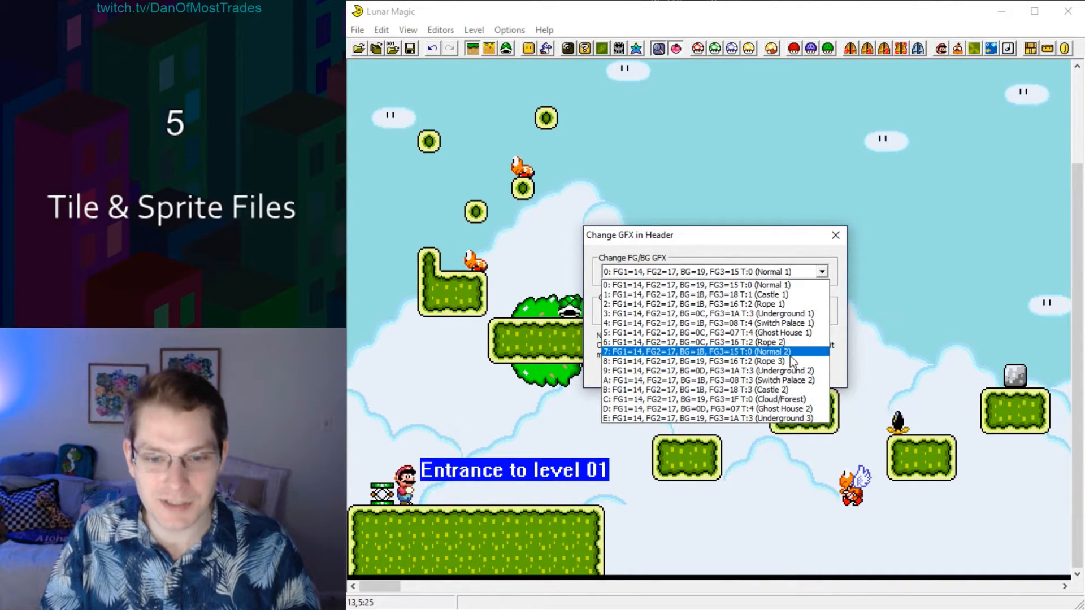
pyautogui.click(789, 372)
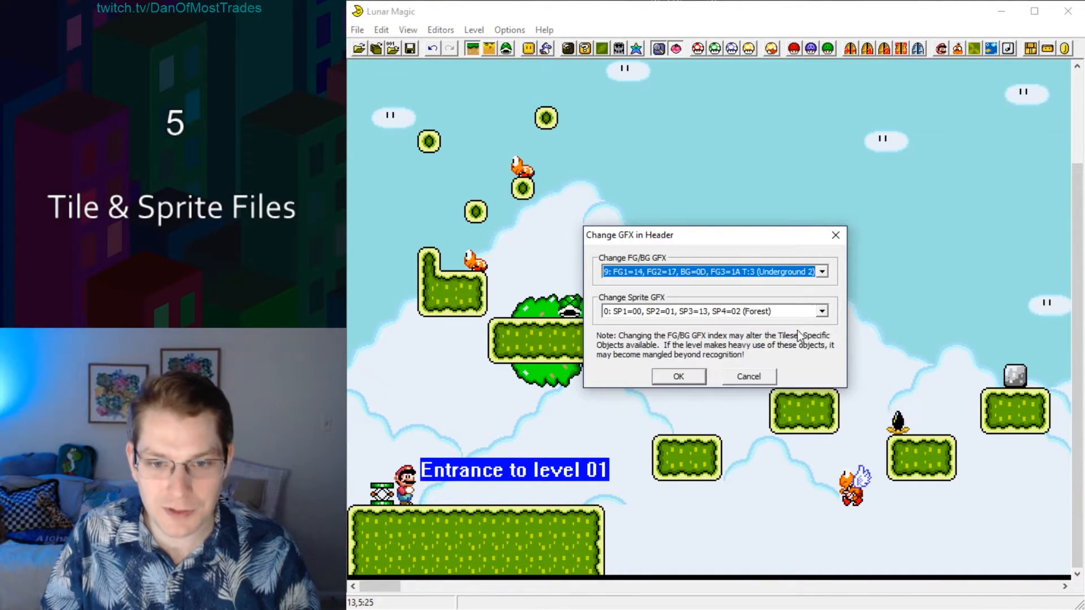
pyautogui.click(823, 312)
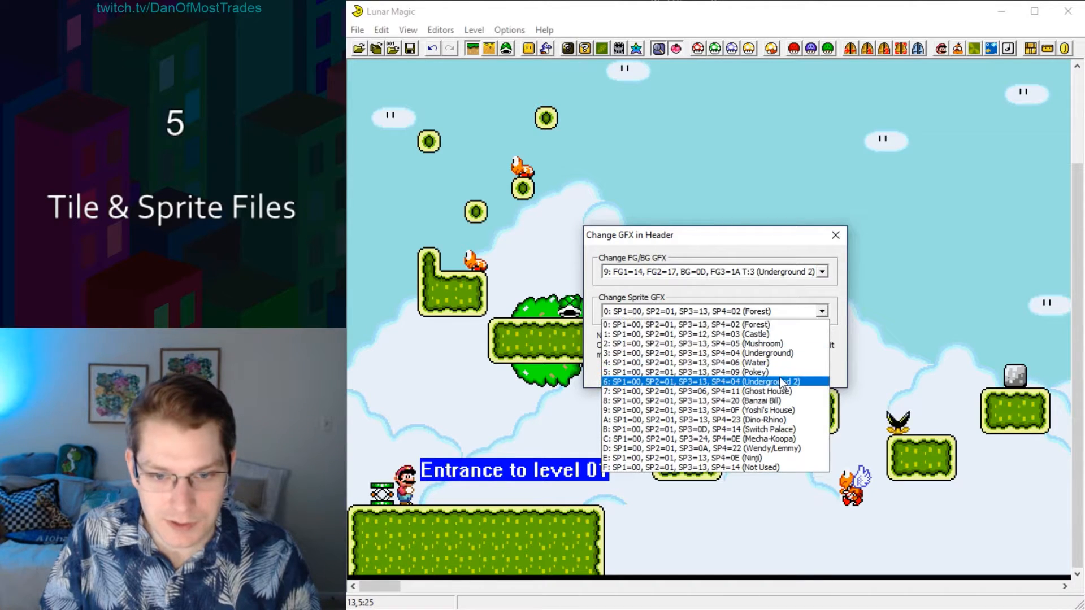
pyautogui.click(777, 383)
pyautogui.click(679, 377)
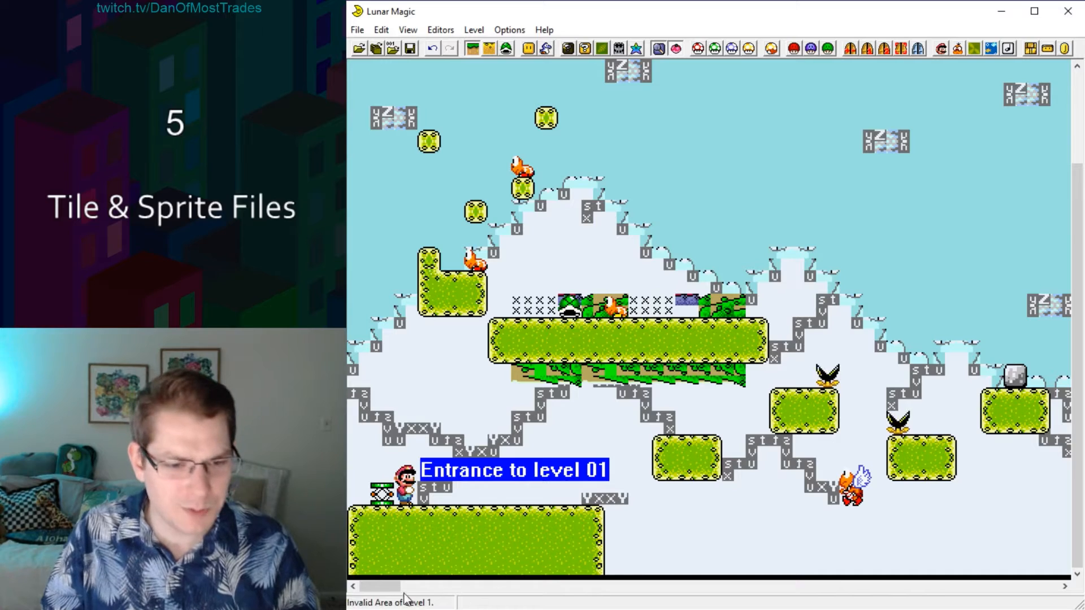
# Examine how the level 1 terrain and Map16 tiles look with the Underground 2 graphics.
pyautogui.moveTo(389, 586); pyautogui.dragTo(464, 589)
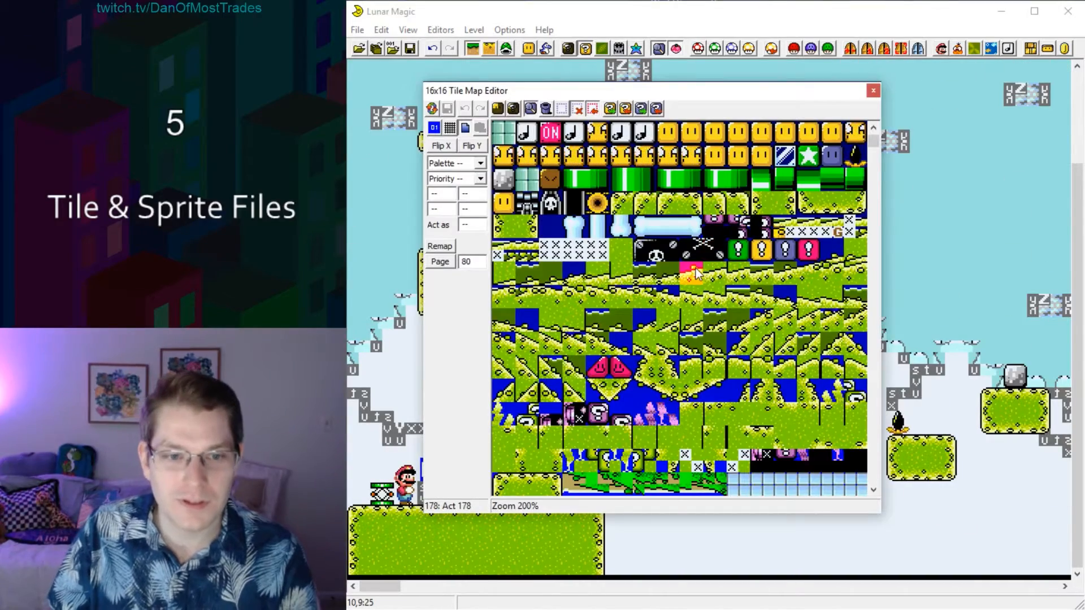
pyautogui.click(717, 235)
pyautogui.scroll(7, 720, 249)
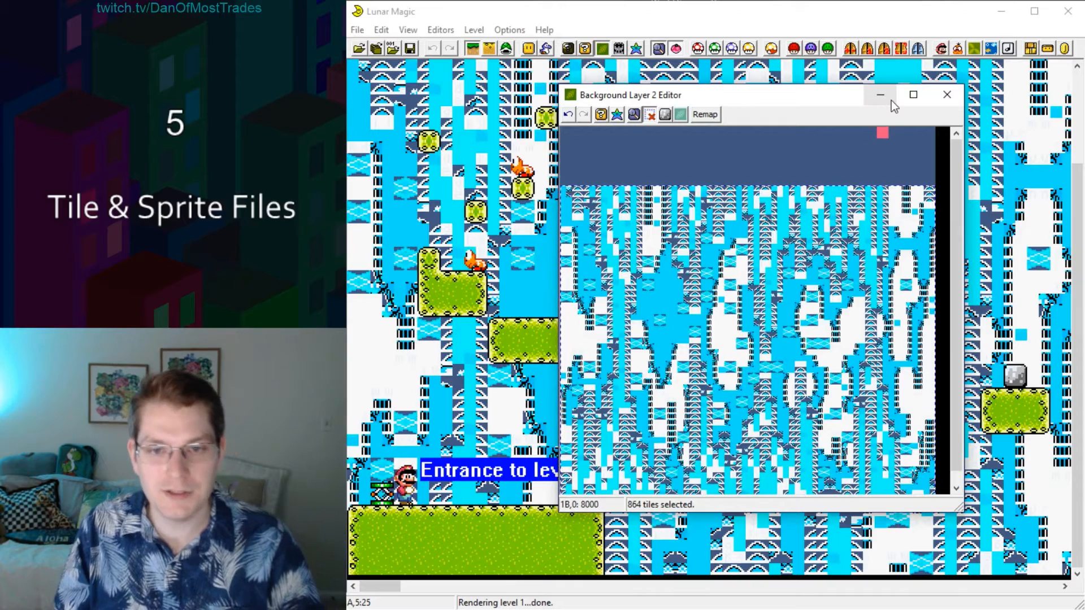
# Close the background layer editor and page forward through the other levels to compare how they look.
pyautogui.click(947, 95)
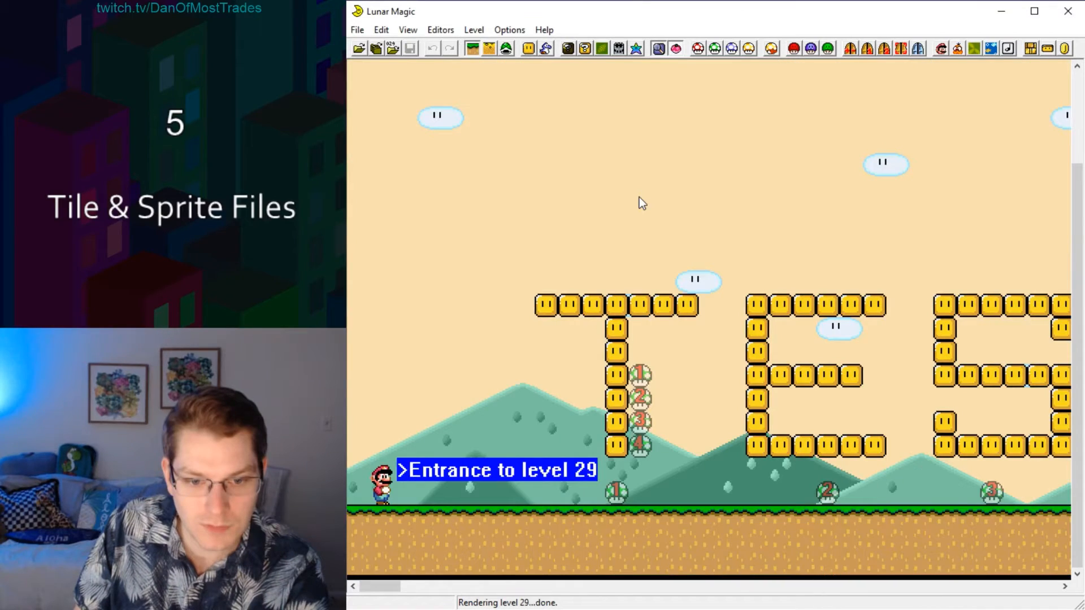
pyautogui.press('pagedown')
pyautogui.press('pagedown')
pyautogui.press('pagedown')
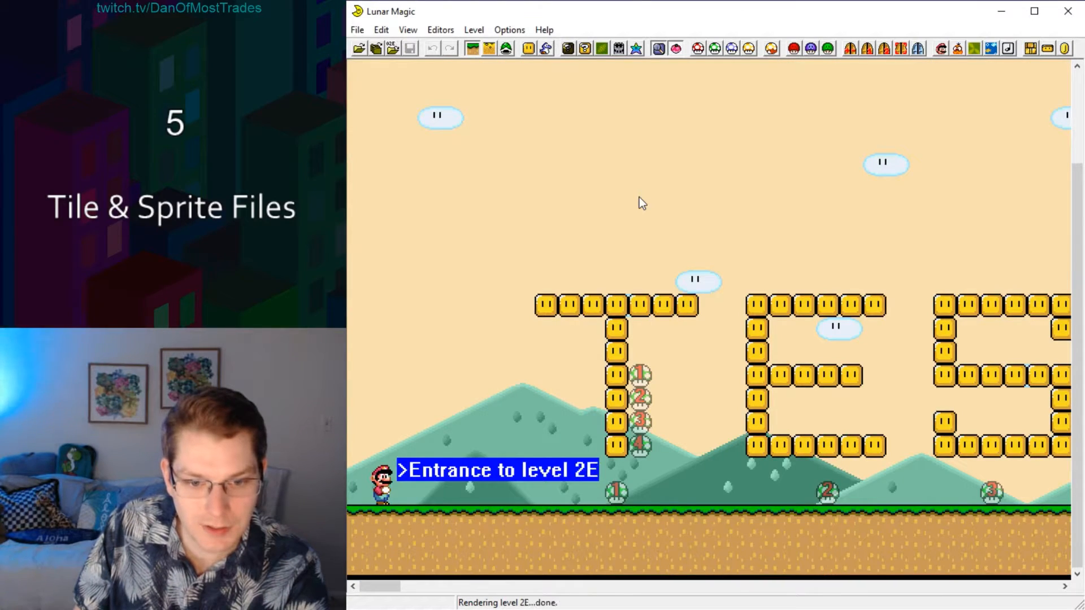
pyautogui.press('pagedown')
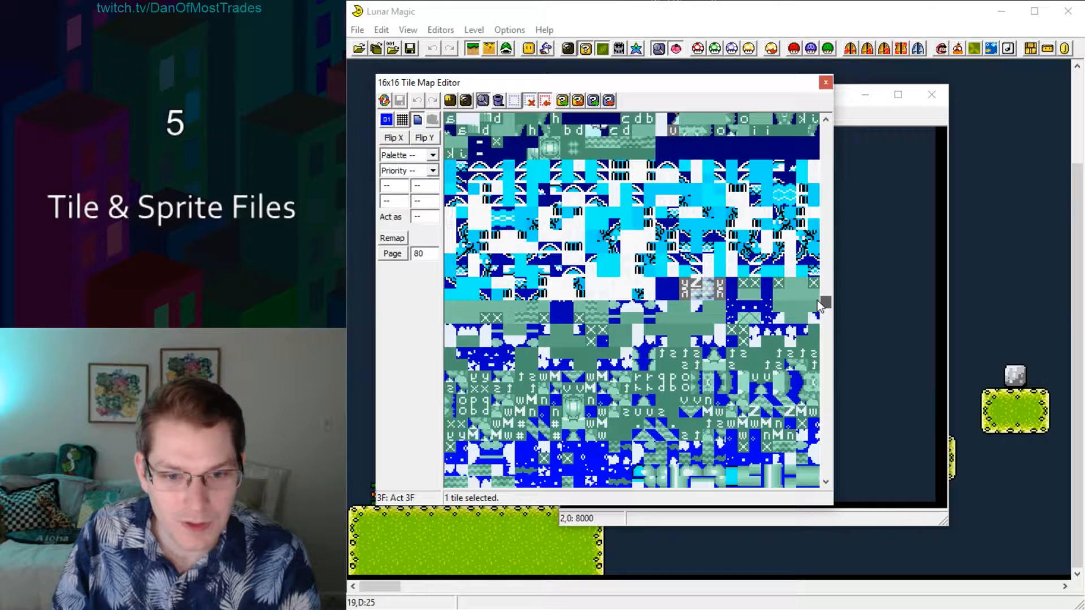
# Clear level 1's layer 2 background using a blank background tile and close the tile map and background editors.
pyautogui.click(852, 485)
pyautogui.click(852, 486)
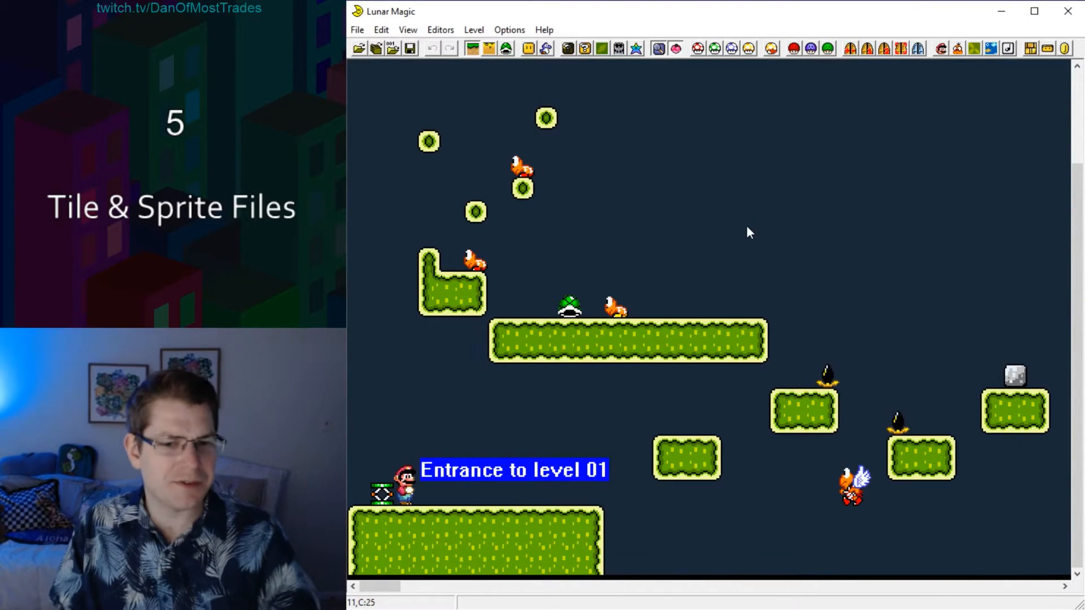
pyautogui.click(756, 222)
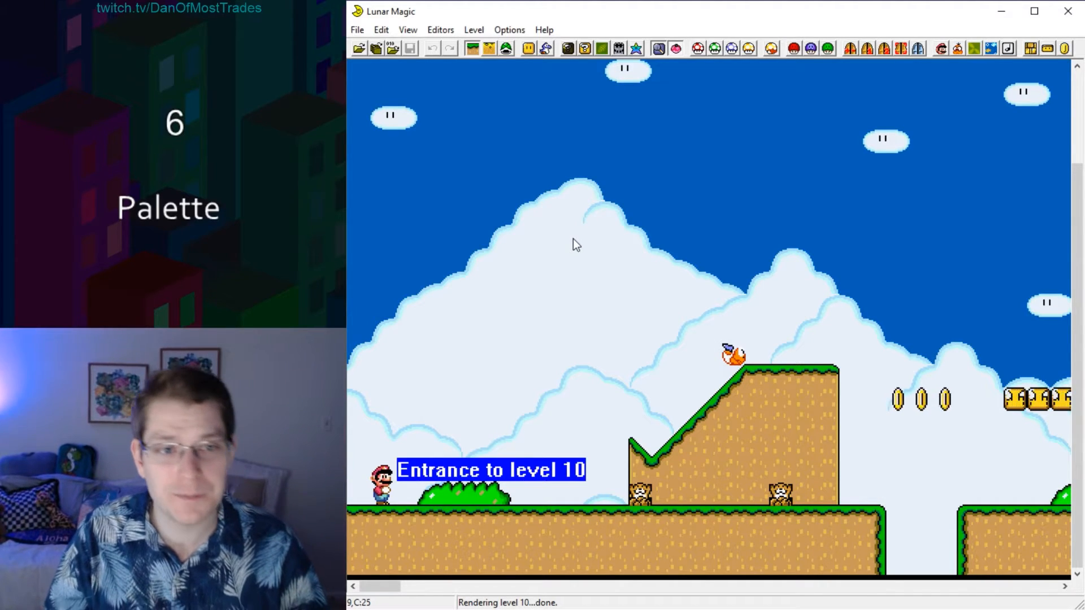
# Open level 10 and enable a custom palette for it in the Palette Editor.
pyautogui.click(376, 49)
pyautogui.write('10')
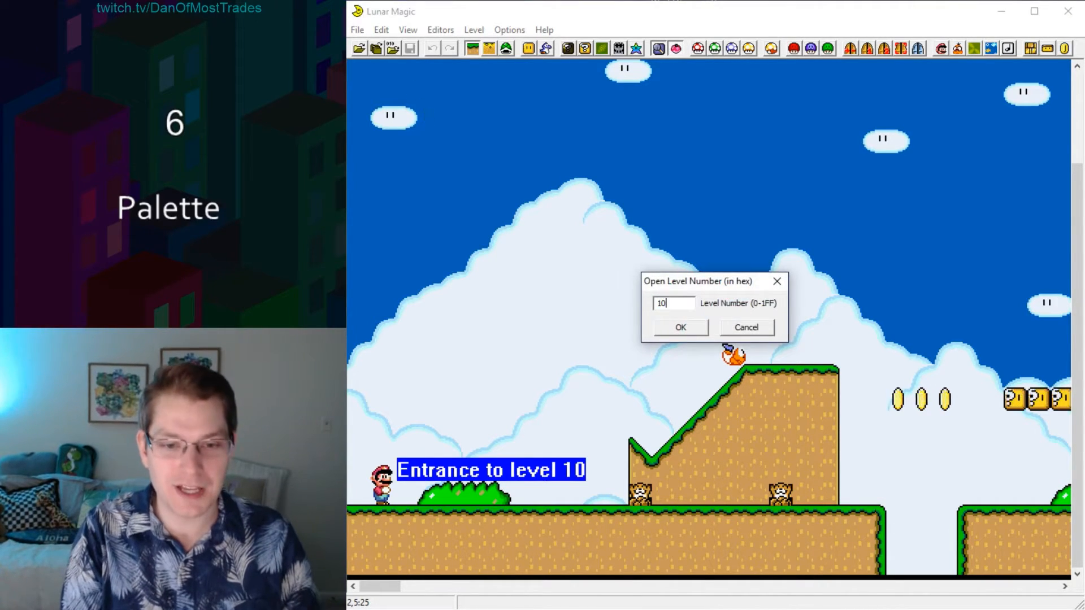
pyautogui.press('Return')
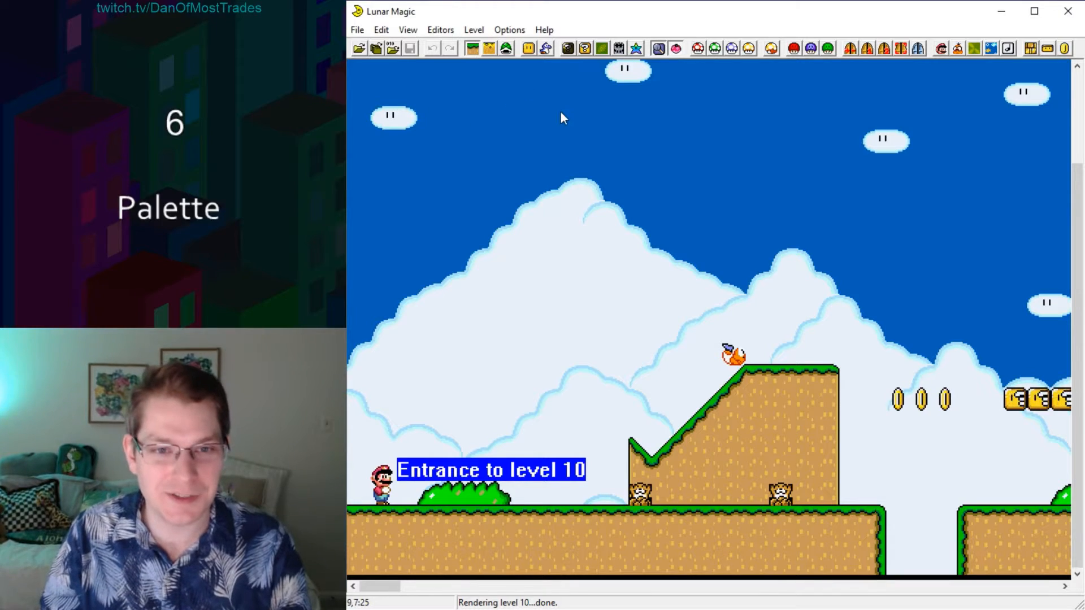
pyautogui.click(434, 585)
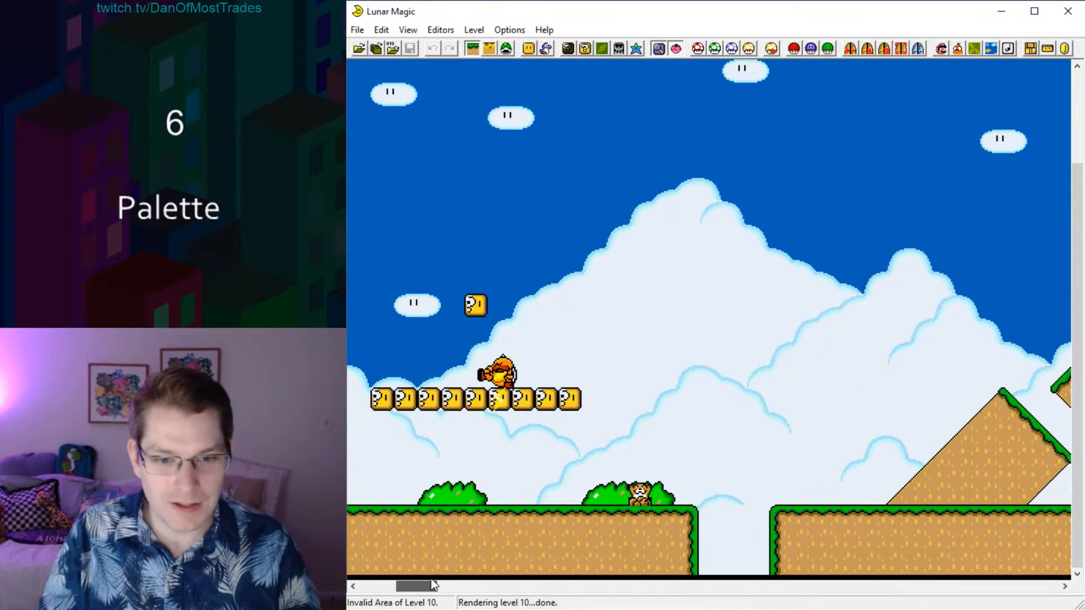
pyautogui.click(639, 51)
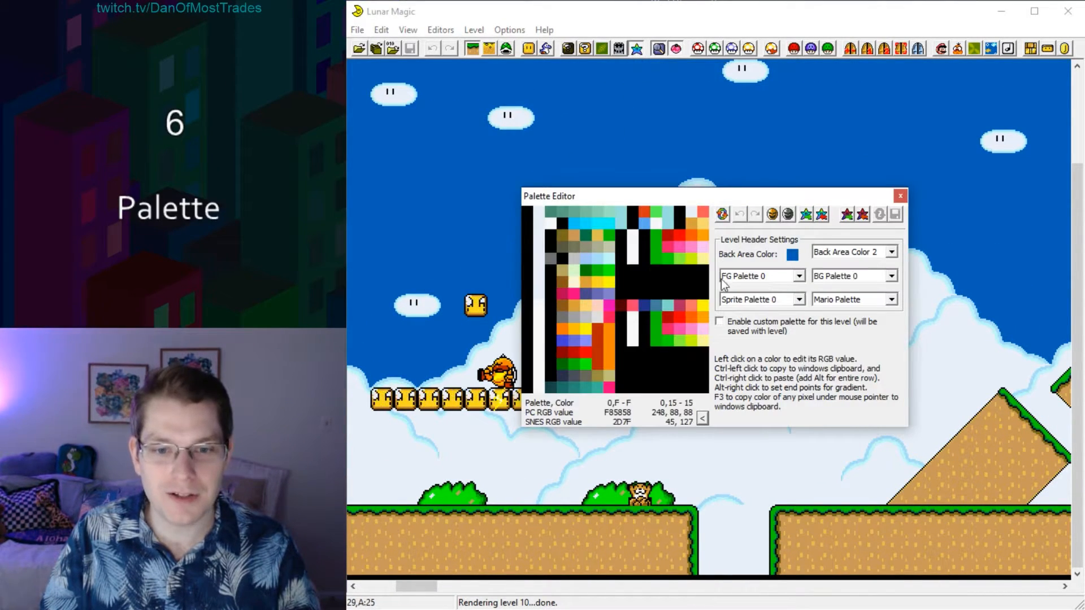
pyautogui.click(720, 322)
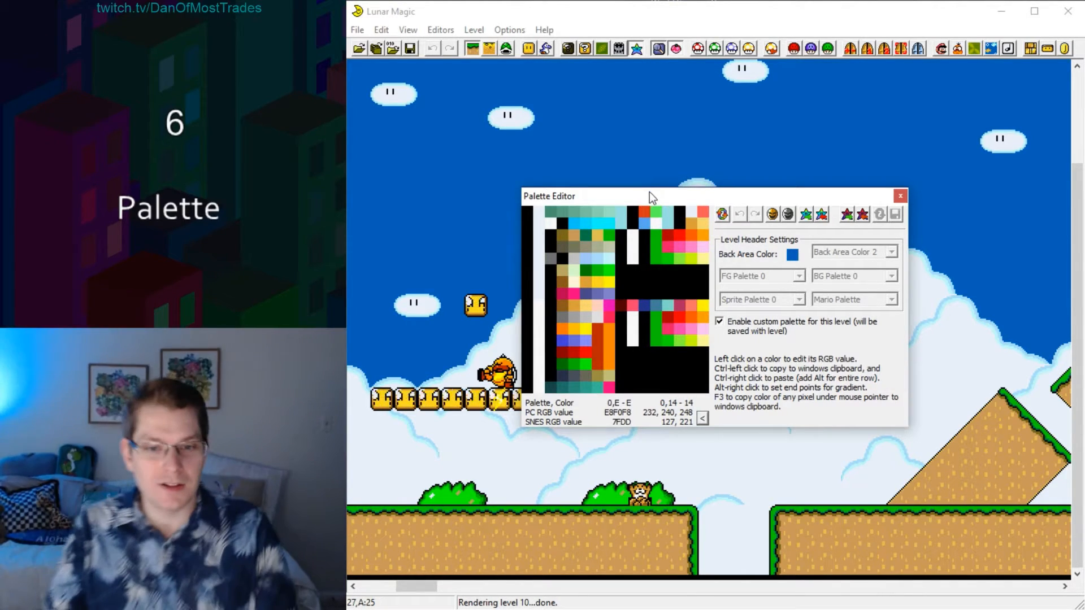
pyautogui.moveTo(662, 193); pyautogui.dragTo(781, 269)
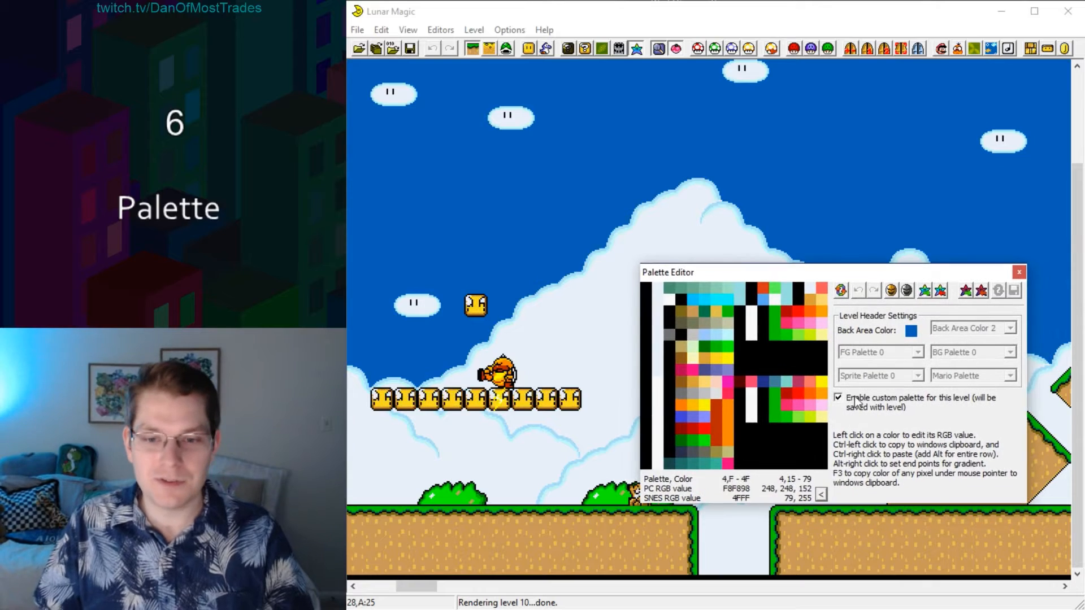
# Place the four grey metal platform tiles from the 16x16 tile map in the sky above the question block row.
pyautogui.click(585, 49)
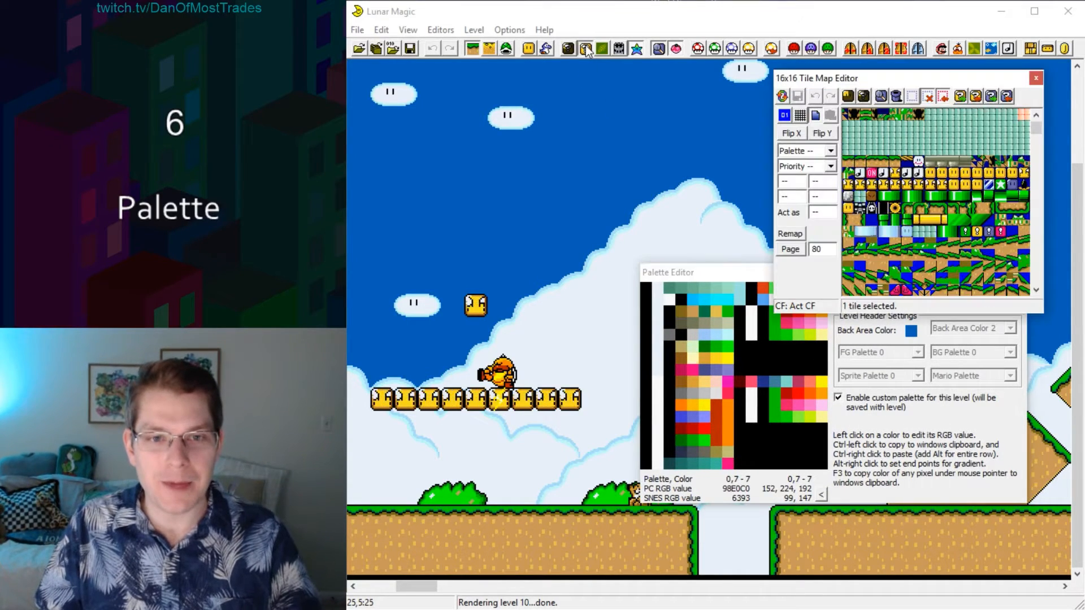
pyautogui.moveTo(968, 160); pyautogui.dragTo(968, 162)
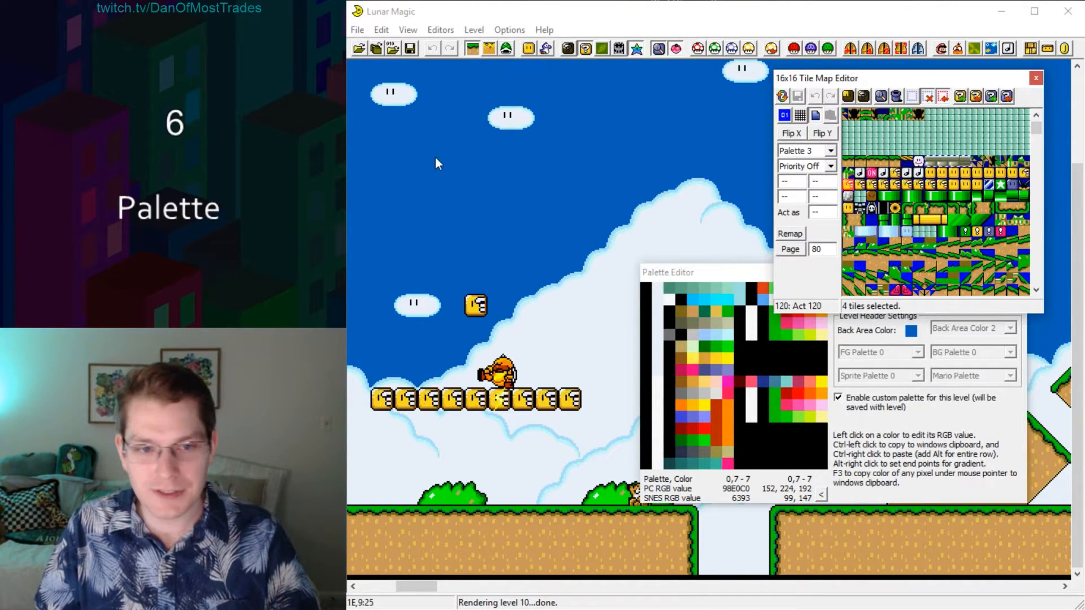
pyautogui.rightClick(447, 184)
pyautogui.click(530, 158)
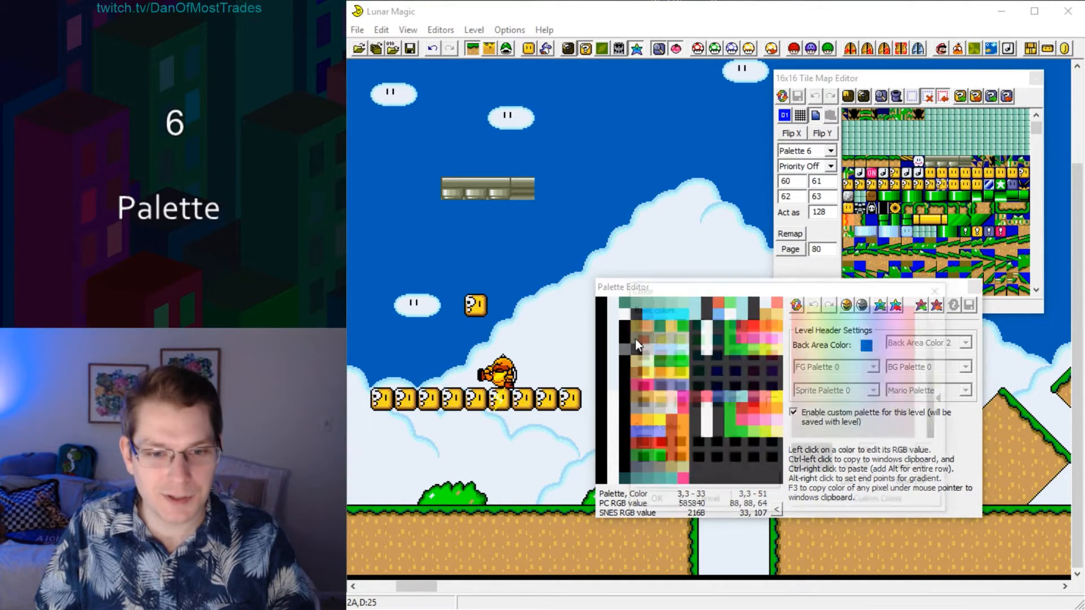
# Set colour 3 of palette 3 to dark blue (48, 46, 90) in level 10's custom palette.
pyautogui.click(637, 341)
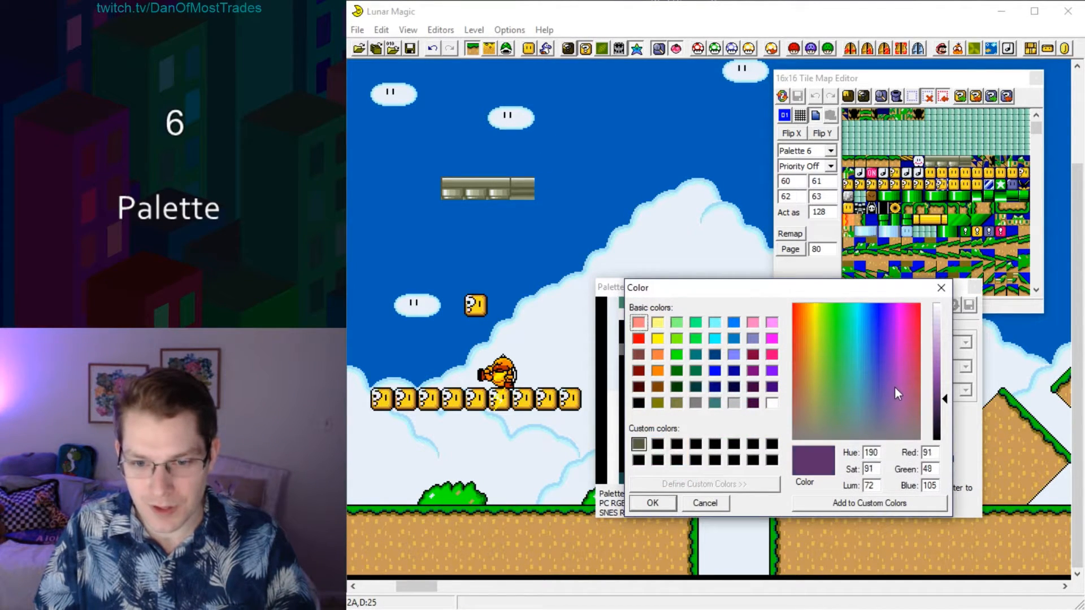
pyautogui.click(879, 395)
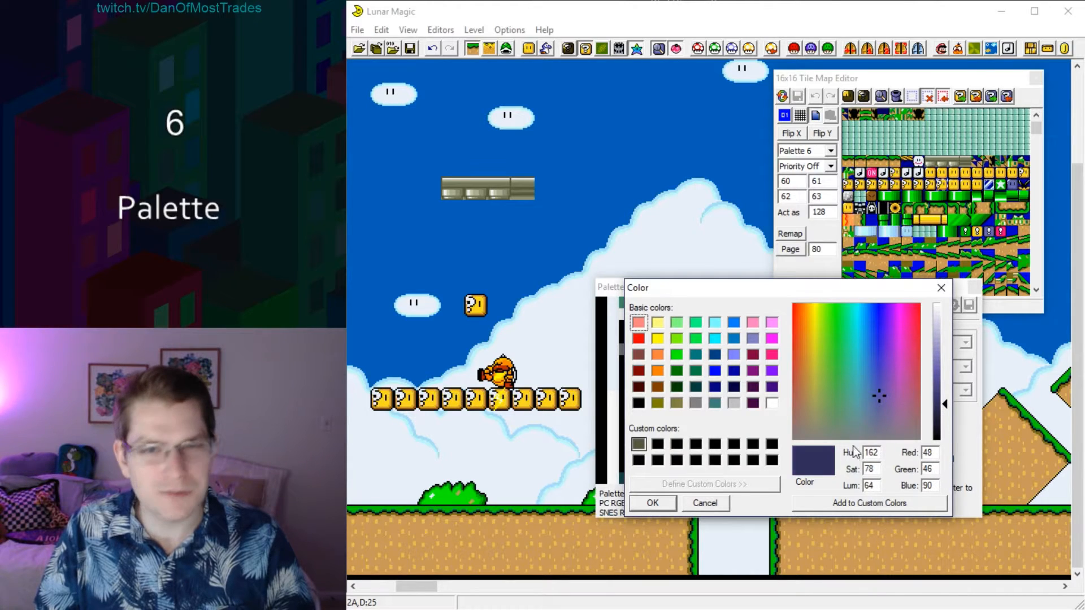
pyautogui.click(653, 503)
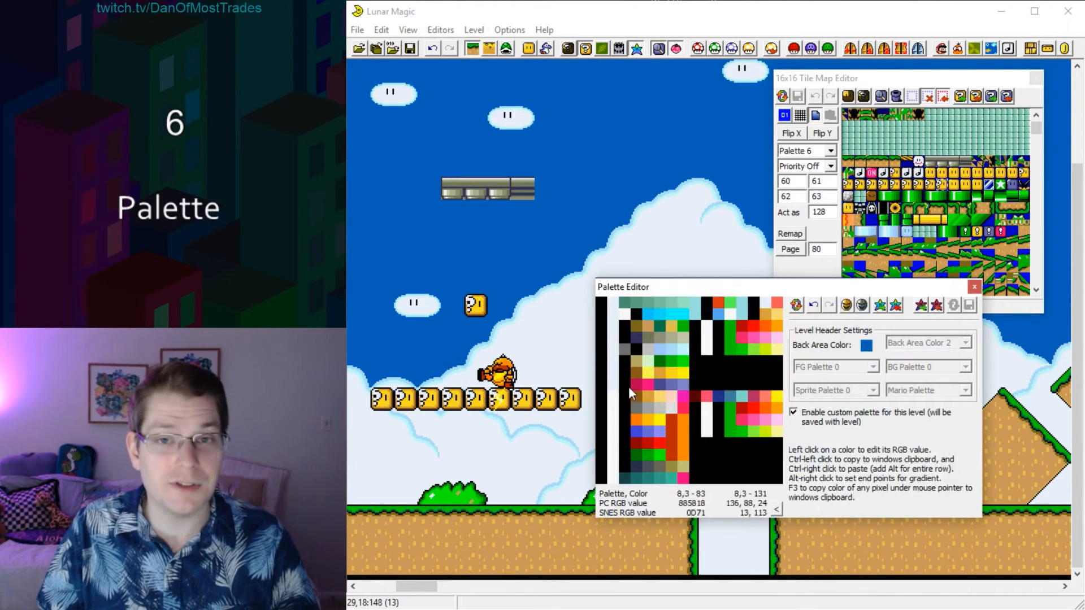
# Set colour 7 of palette 3 to light purple (184, 128, 232) and fill a gradient from colour 3 to colour 7.
pyautogui.click(687, 339)
pyautogui.click(876, 374)
pyautogui.click(892, 349)
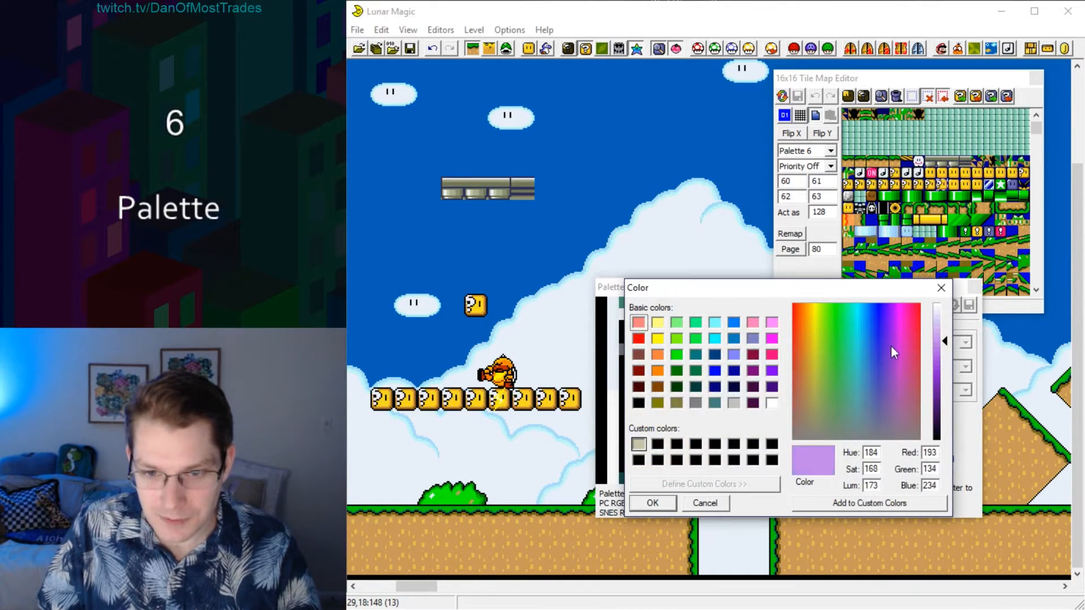
pyautogui.click(944, 347)
pyautogui.click(640, 508)
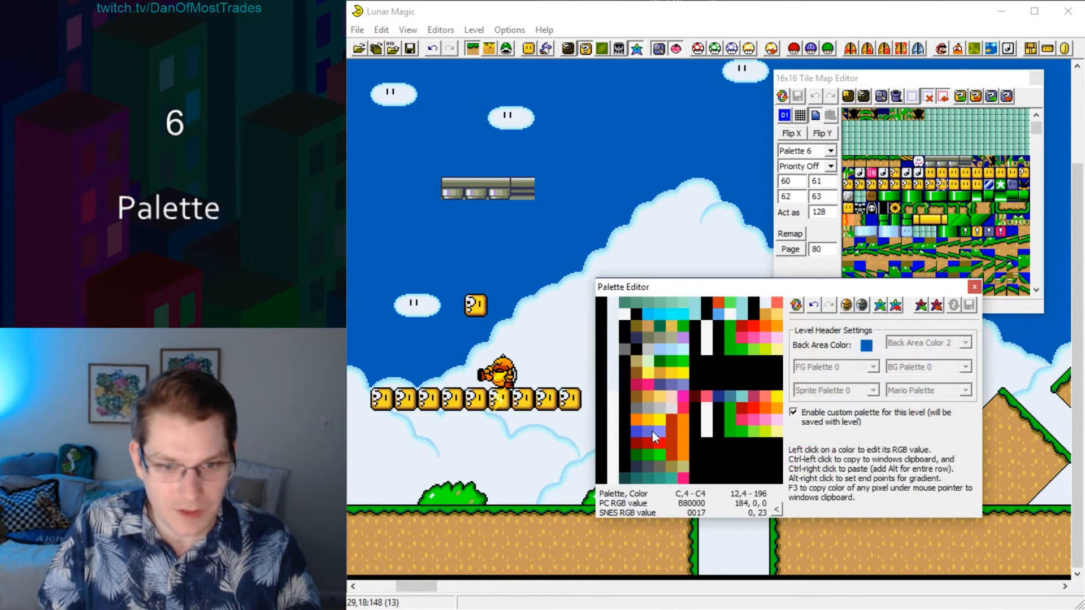
pyautogui.keyDown('alt'); pyautogui.rightClick(636, 339); pyautogui.keyUp('alt')
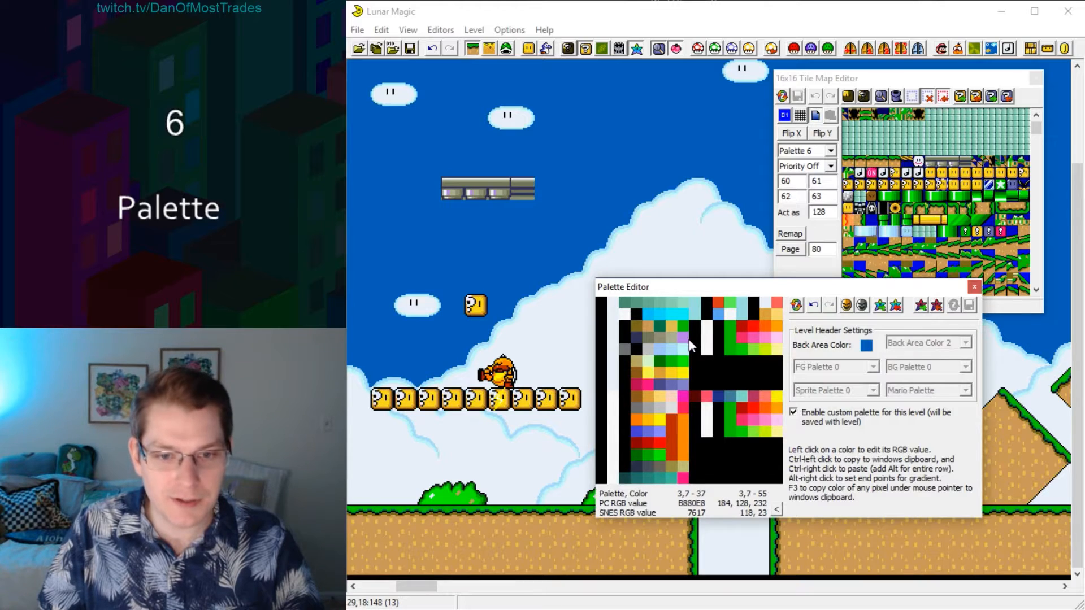
pyautogui.keyDown('alt'); pyautogui.rightClick(686, 339); pyautogui.keyUp('alt')
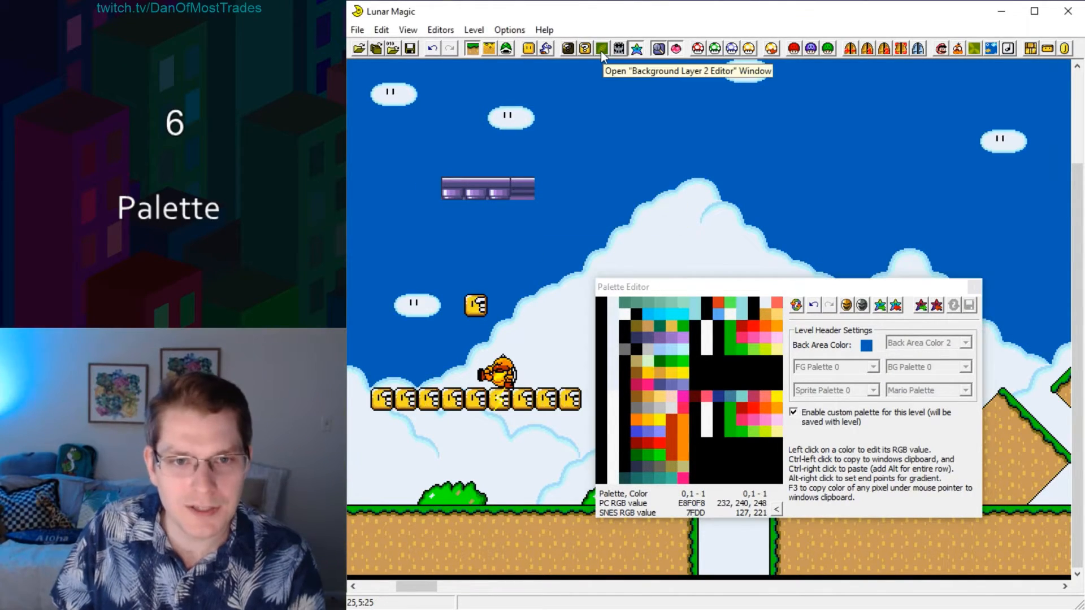
# Add a small green hill from the background tiles to level 10's layer 2 background, beside the snowy peak.
pyautogui.click(604, 49)
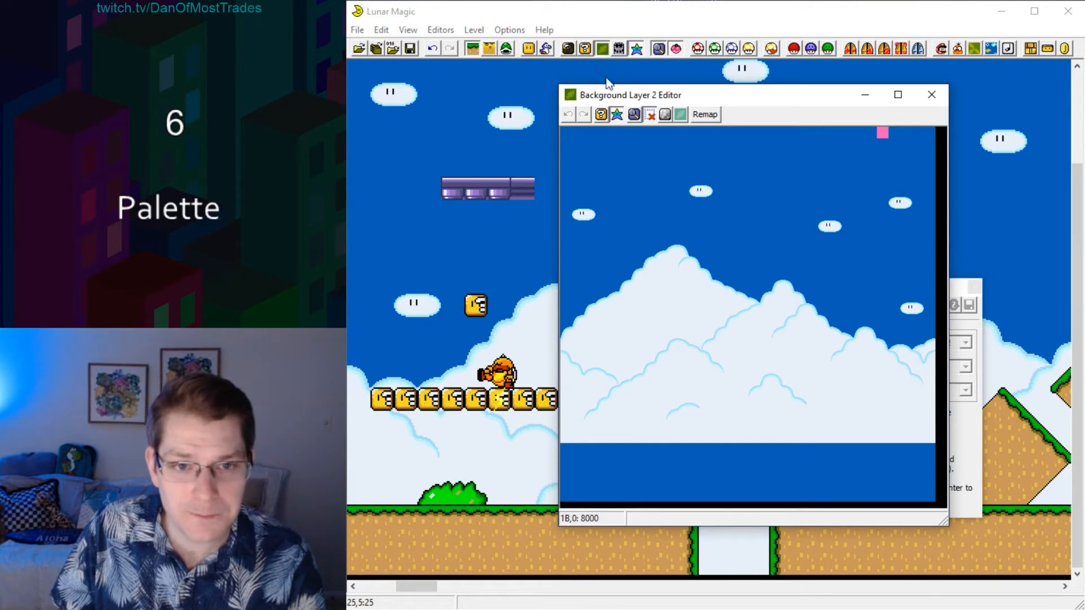
pyautogui.moveTo(643, 102); pyautogui.dragTo(646, 99)
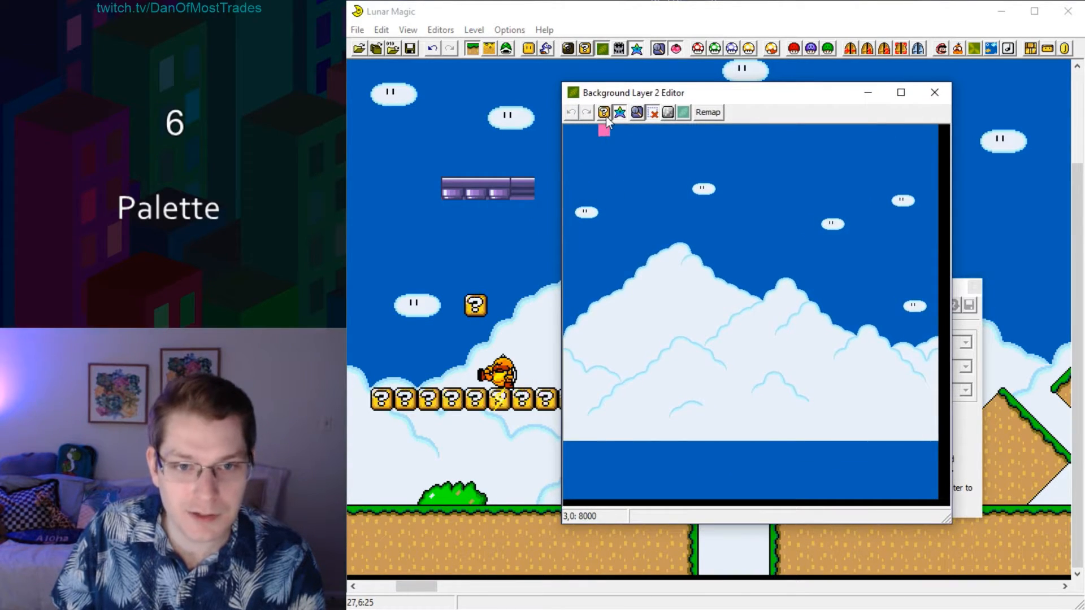
pyautogui.click(604, 112)
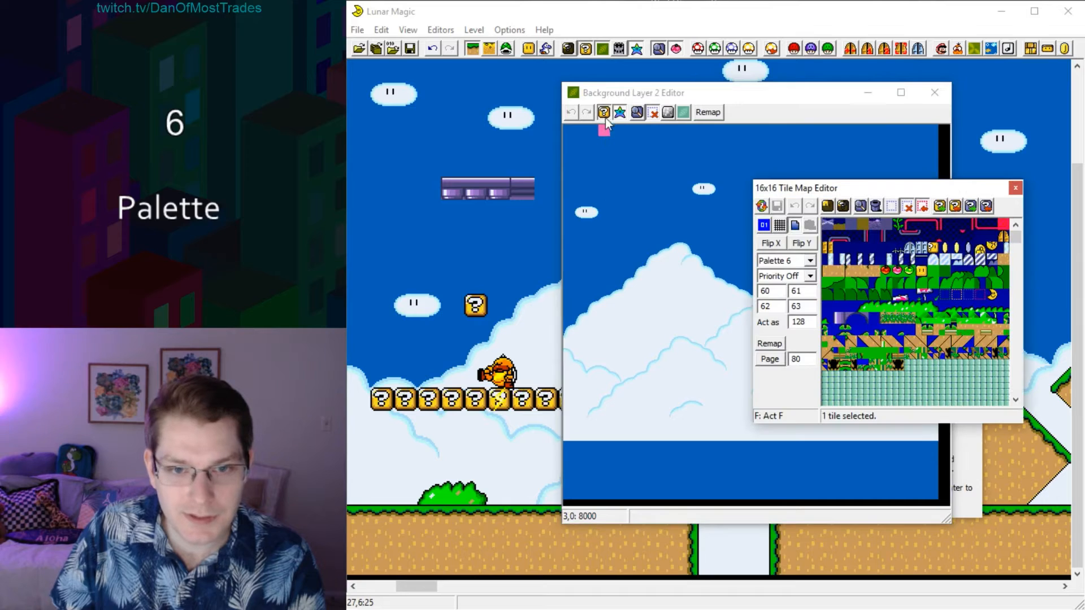
pyautogui.moveTo(1015, 238); pyautogui.dragTo(1010, 314)
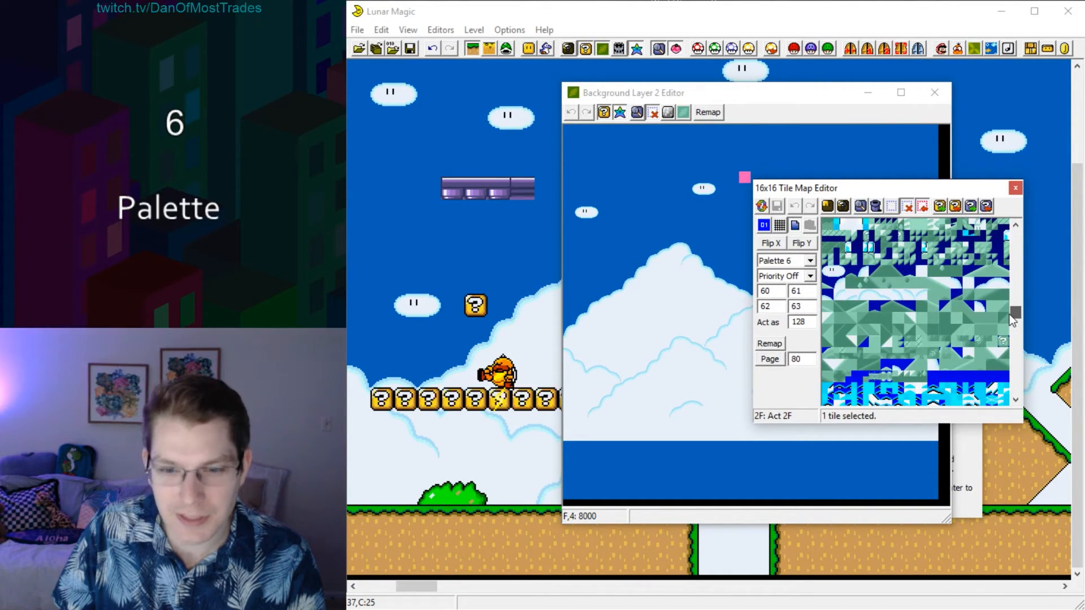
pyautogui.moveTo(888, 192); pyautogui.dragTo(857, 187)
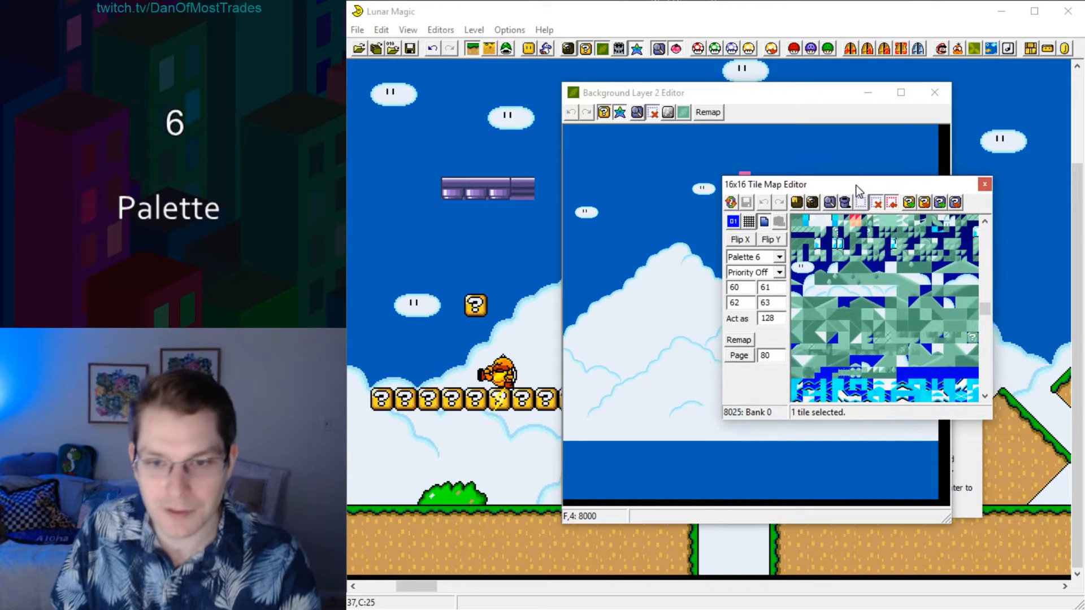
pyautogui.click(983, 184)
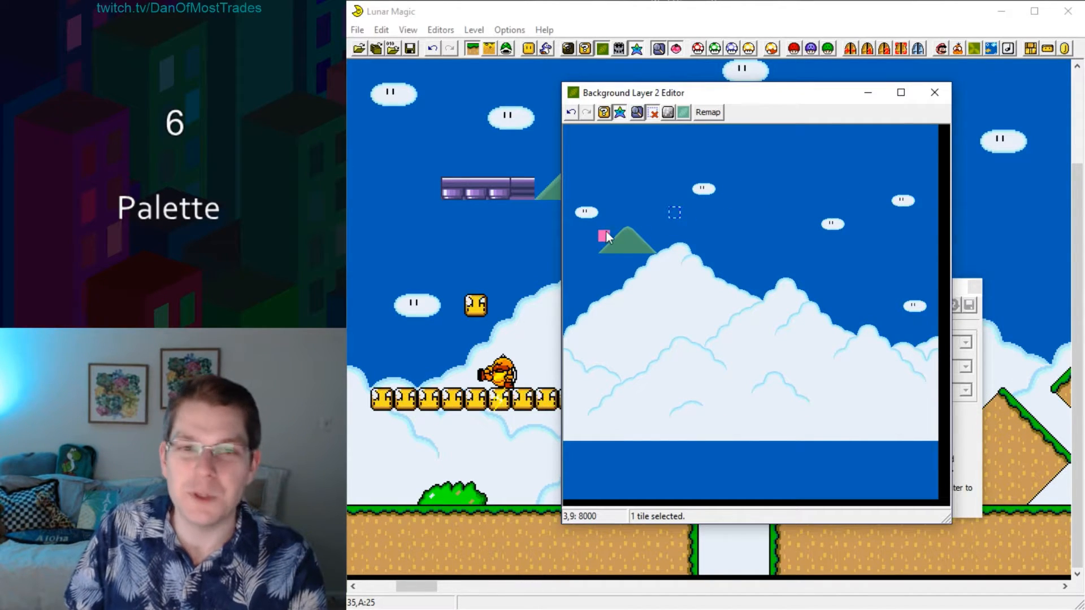
# Change the hill's main fill colour, colour 2 of palette 0, to a dark grey-green.
pyautogui.click(686, 224)
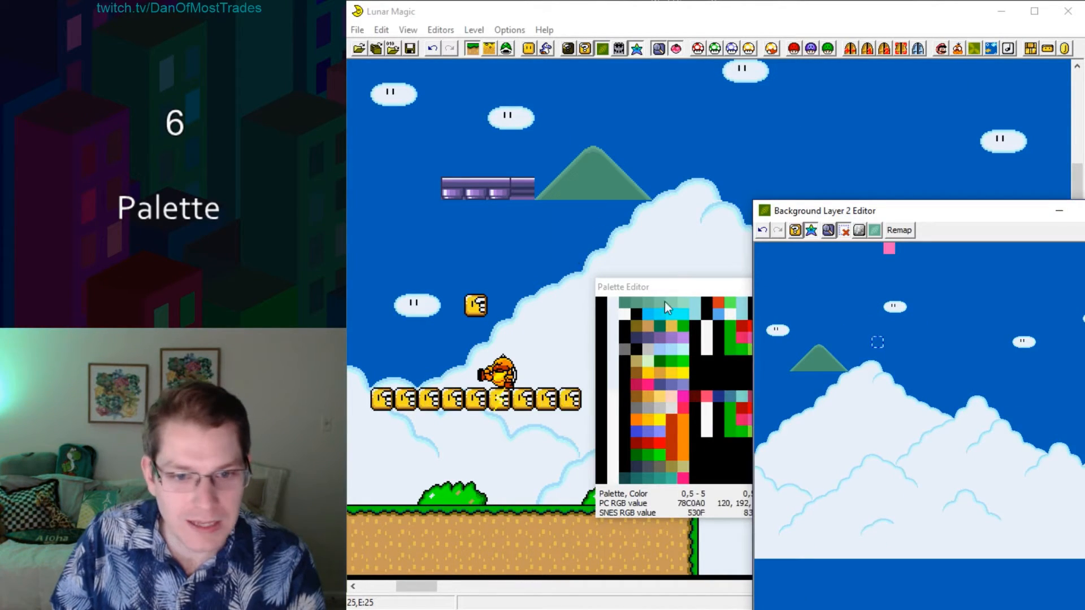
pyautogui.moveTo(656, 290); pyautogui.dragTo(421, 273)
pyautogui.click(1084, 210)
pyautogui.moveTo(916, 219); pyautogui.dragTo(919, 88)
pyautogui.click(390, 281)
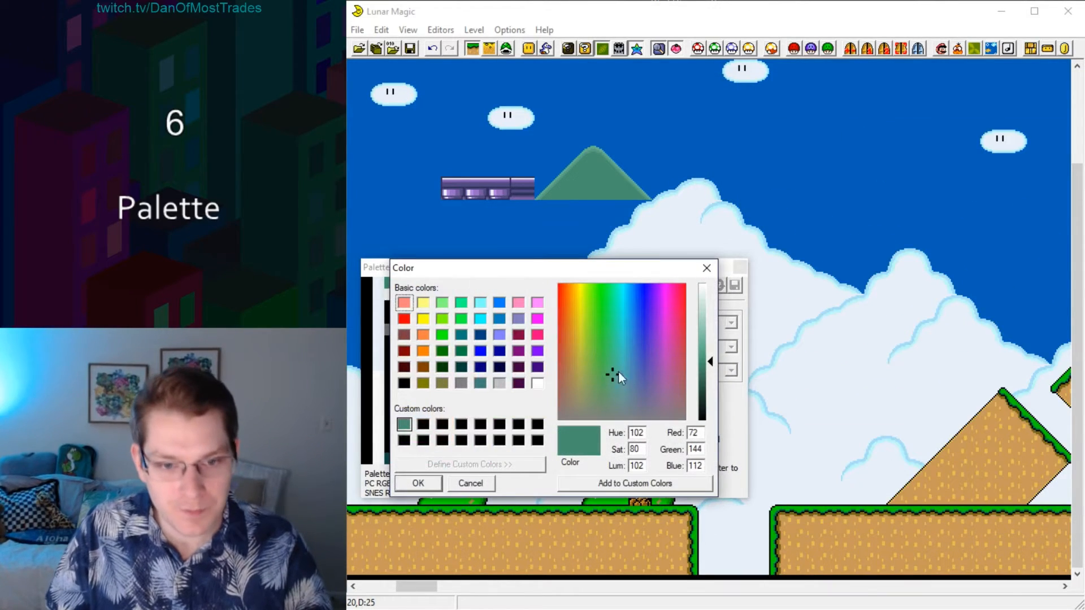
pyautogui.moveTo(618, 371); pyautogui.dragTo(609, 396)
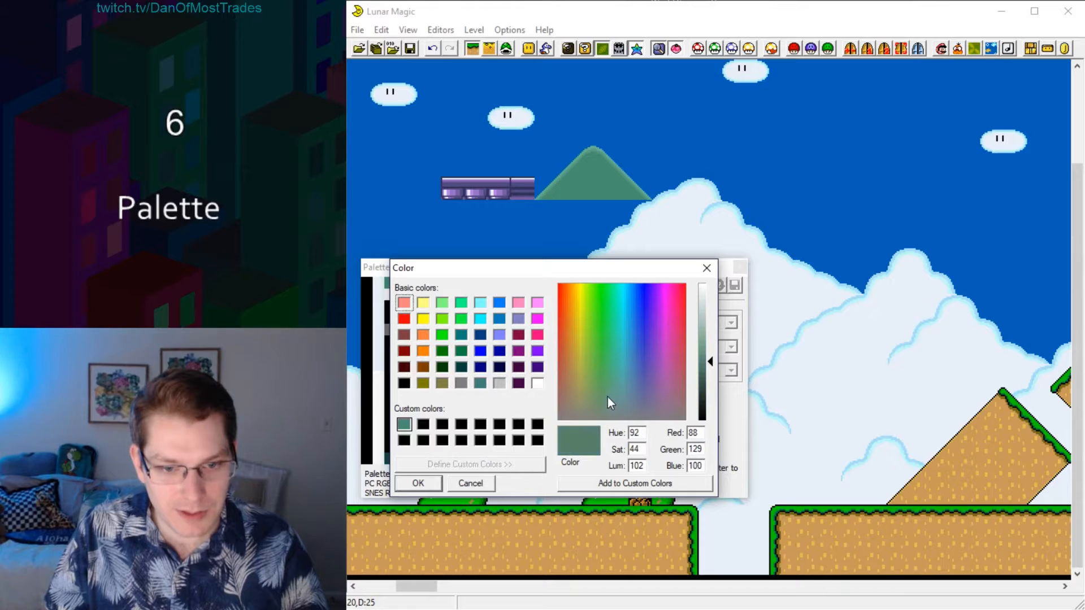
pyautogui.moveTo(703, 361); pyautogui.dragTo(706, 381)
pyautogui.click(419, 483)
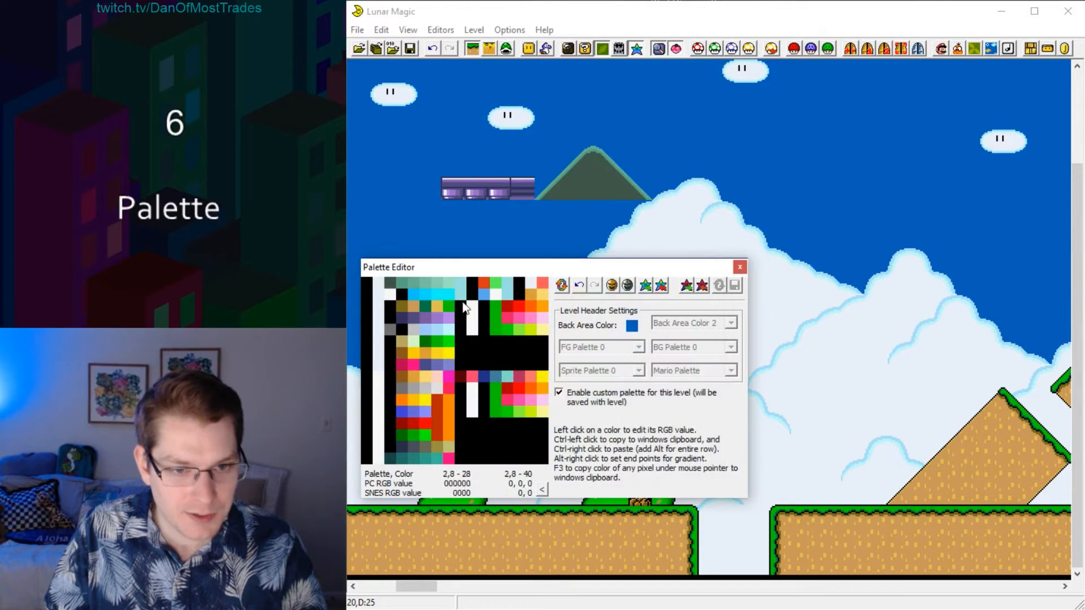
# Set the light end of palette 0's hill colours to pale grey-green (202, 213, 205) and blend the shades between with a gradient.
pyautogui.click(427, 283)
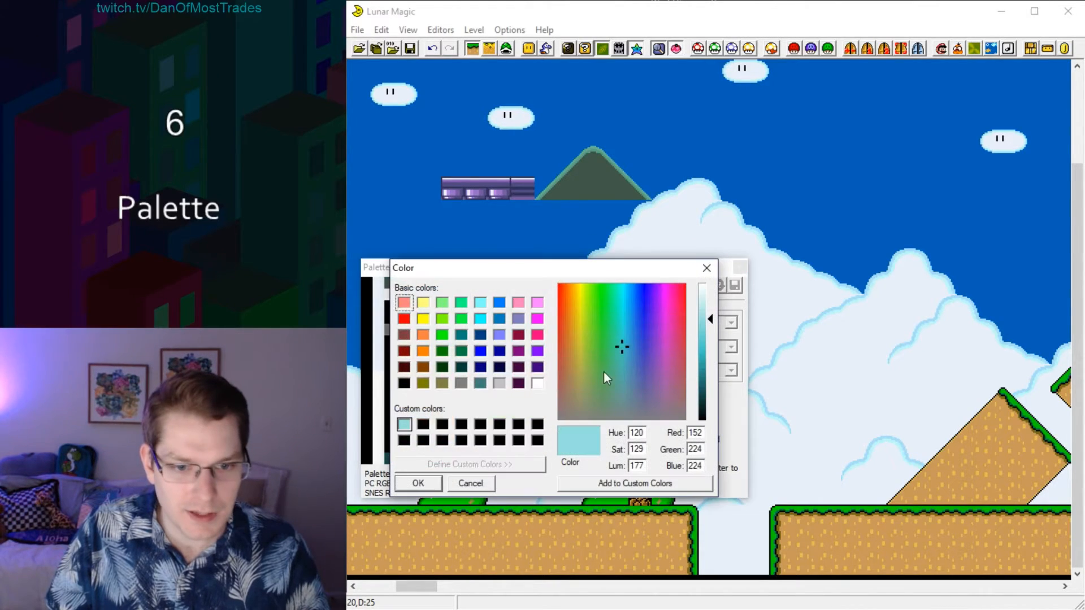
pyautogui.moveTo(604, 378); pyautogui.dragTo(612, 402)
pyautogui.moveTo(704, 320); pyautogui.dragTo(703, 309)
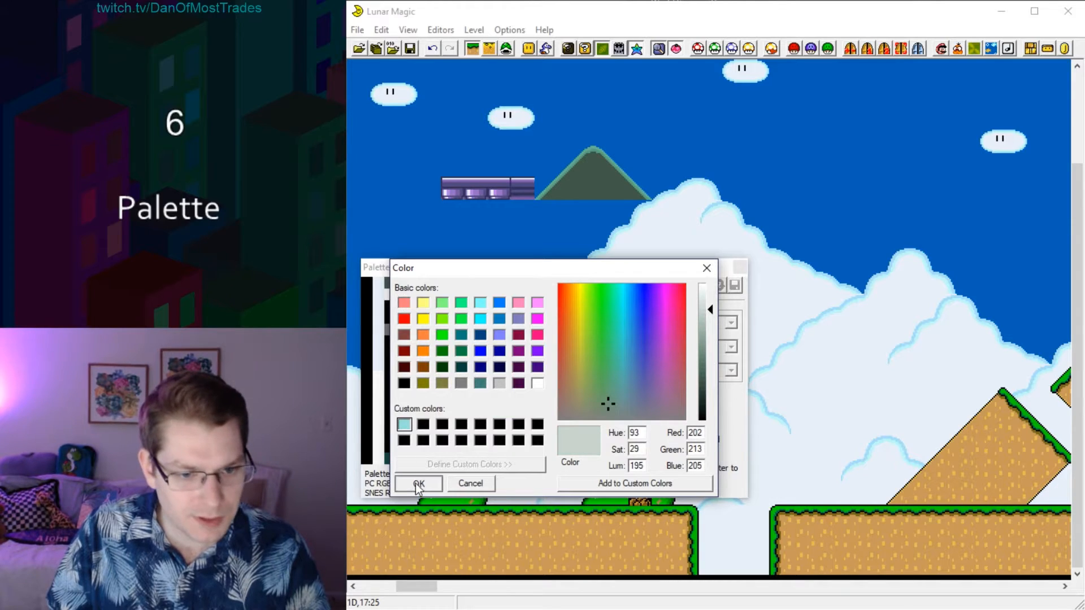
pyautogui.click(416, 485)
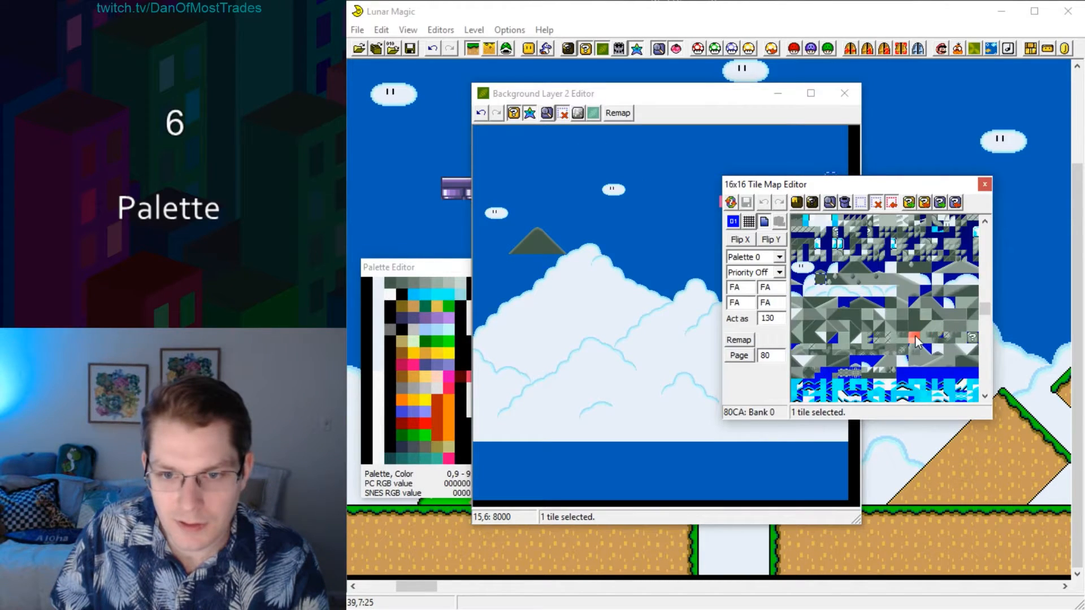
# Check how the background tiles look with the recoloured palette in the 16x16 tile map.
pyautogui.click(913, 337)
pyautogui.moveTo(849, 184); pyautogui.dragTo(735, 171)
pyautogui.click(805, 308)
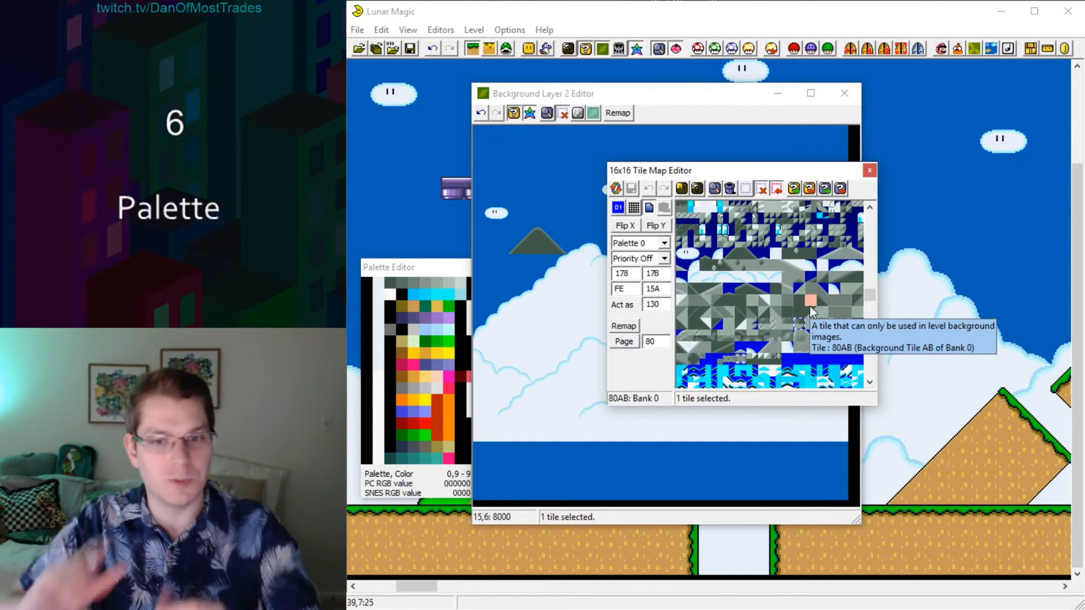
pyautogui.click(763, 299)
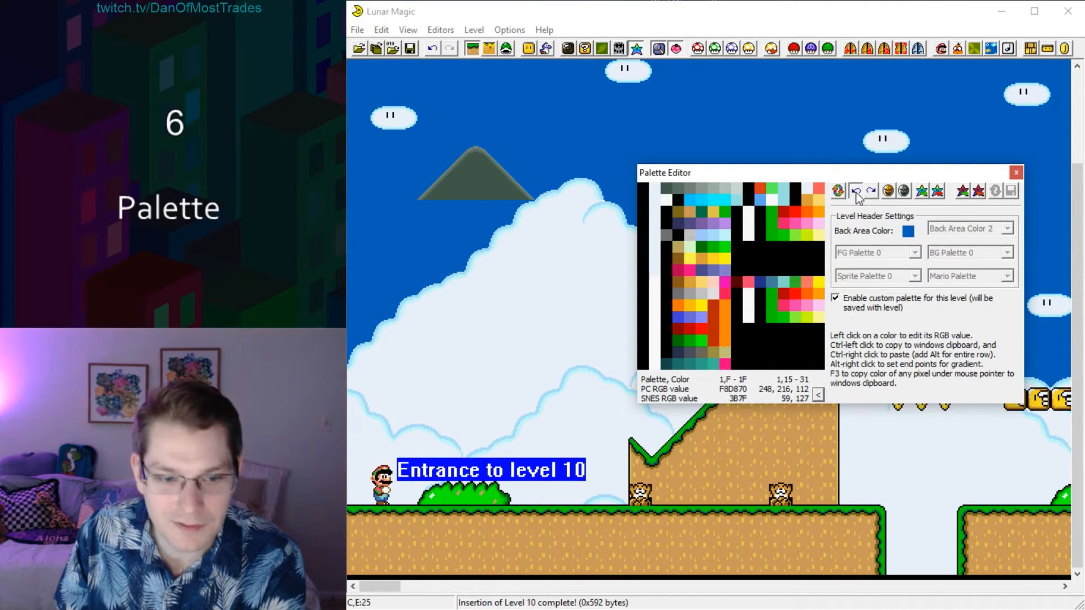
# Undo the last palette change and inspect the grey hill tiles on page 80 of the 16x16 tile map.
pyautogui.click(856, 192)
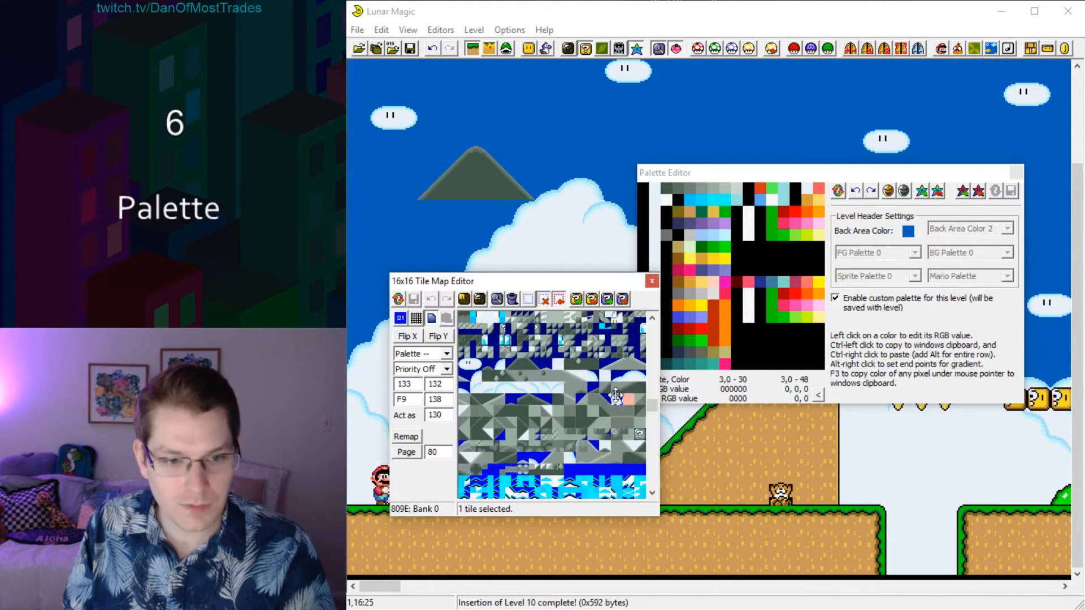
pyautogui.click(546, 387)
pyautogui.click(511, 410)
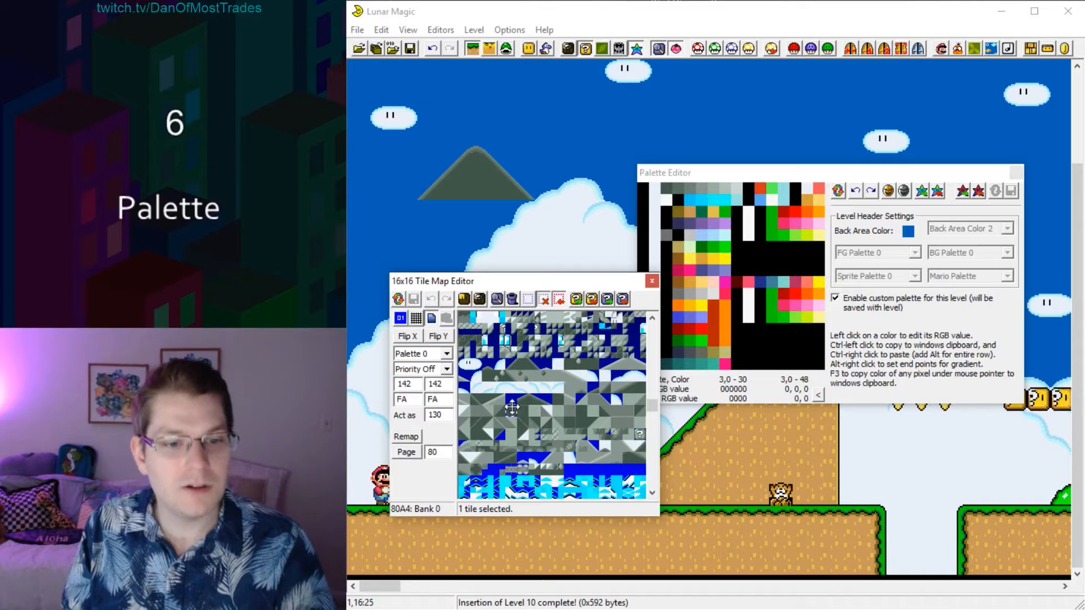
pyautogui.click(538, 409)
pyautogui.click(472, 400)
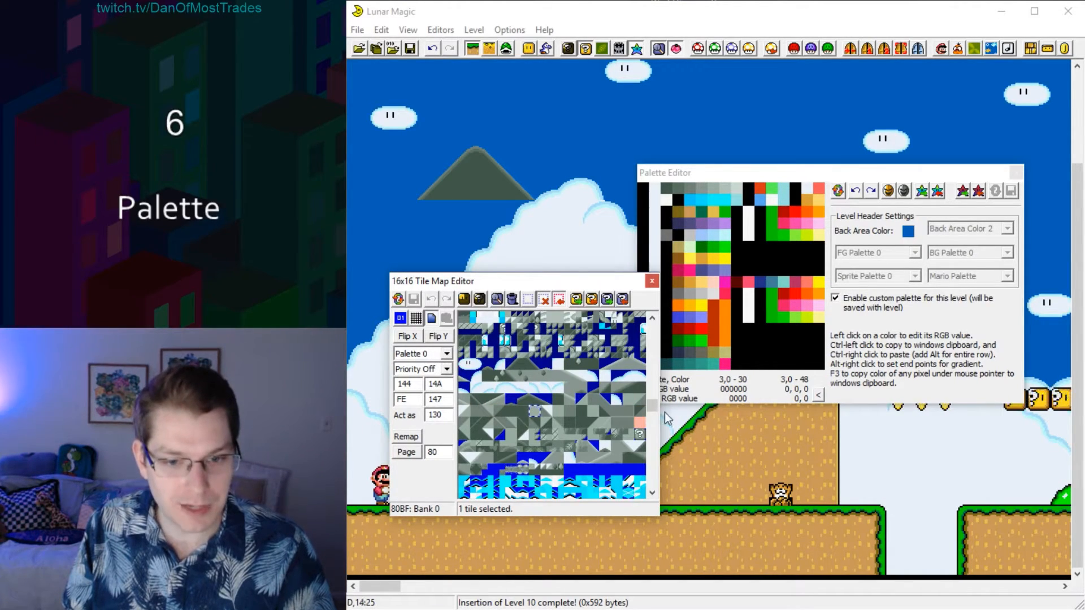
# Find the ground tile's palette in the 16x16 tile map and set palette 2's dark dirt shade to grey-brown (100, 86, 68).
pyautogui.moveTo(652, 402); pyautogui.dragTo(652, 317)
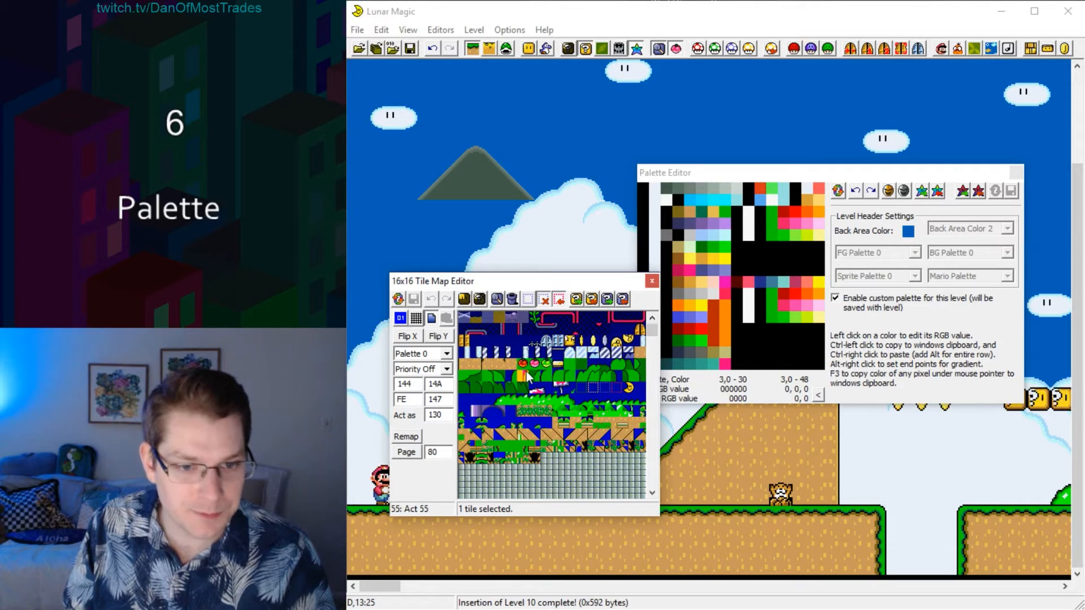
pyautogui.click(548, 372)
pyautogui.click(547, 368)
pyautogui.click(545, 366)
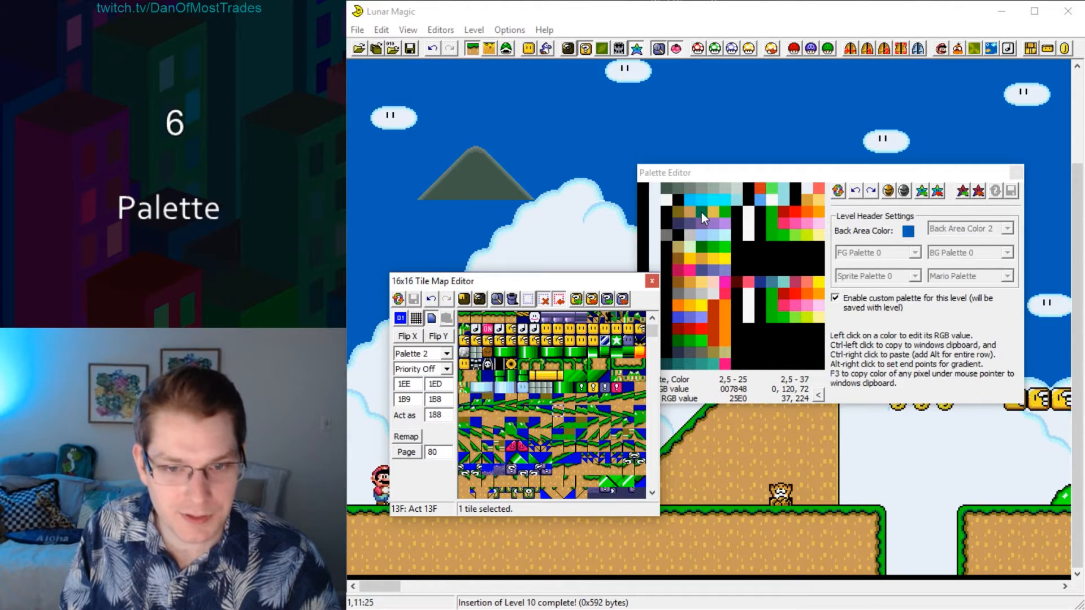
pyautogui.click(676, 212)
pyautogui.moveTo(853, 287); pyautogui.dragTo(846, 300)
pyautogui.click(985, 282)
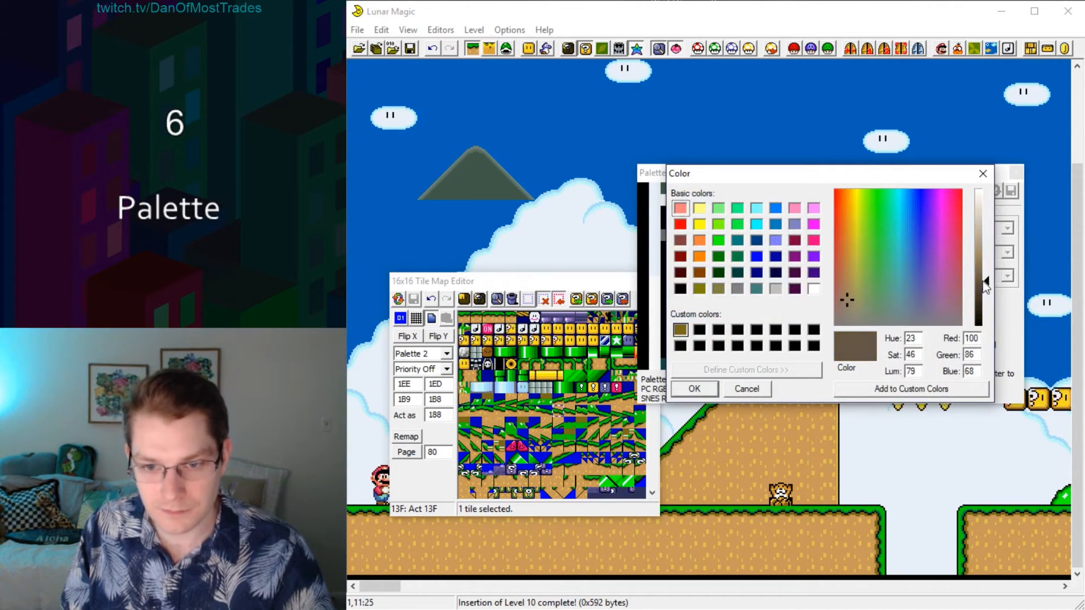
pyautogui.press('Return')
# Change the ground's main dirt colour in palette 2 to a muted brown and its speckle colour to pale beige.
pyautogui.click(693, 212)
pyautogui.click(843, 283)
pyautogui.click(985, 262)
pyautogui.click(692, 385)
pyautogui.click(714, 212)
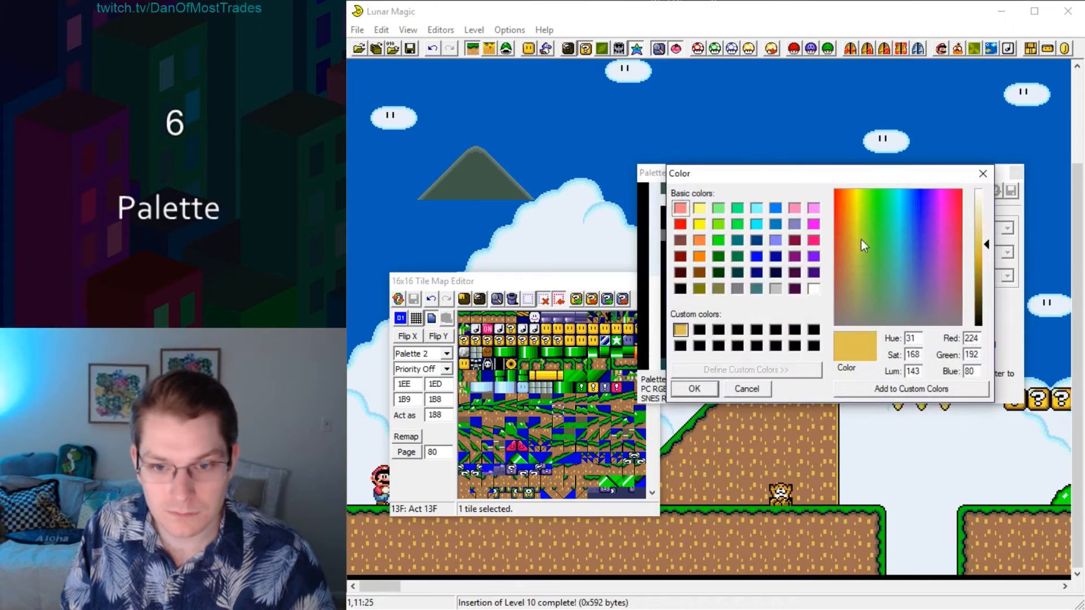
pyautogui.click(851, 301)
pyautogui.click(984, 235)
pyautogui.click(689, 390)
# Recolour the ground's grass edge with a pure dark green and a lighter, softer green.
pyautogui.click(688, 252)
pyautogui.click(875, 196)
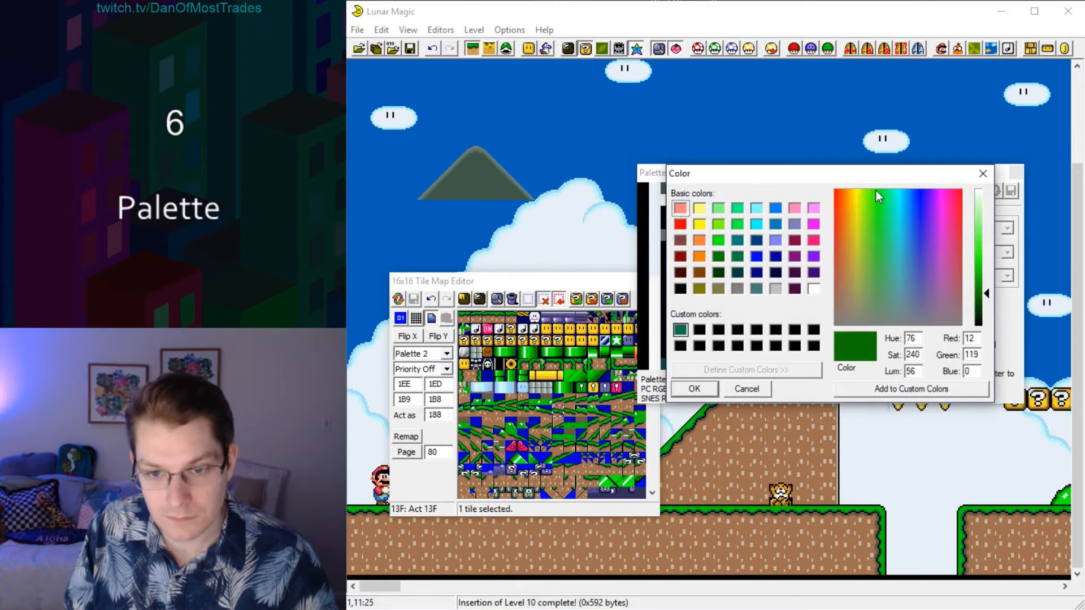
pyautogui.click(984, 288)
pyautogui.click(678, 389)
pyautogui.click(701, 250)
pyautogui.click(880, 215)
pyautogui.click(985, 245)
pyautogui.click(691, 389)
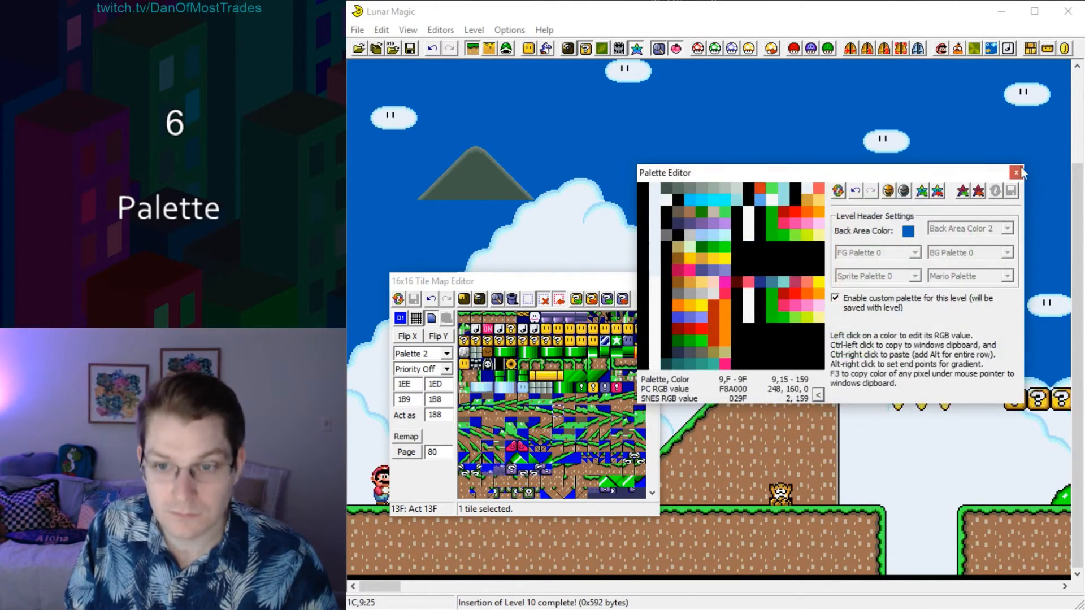
# Close the palette and tile map editors and save the level.
pyautogui.click(1016, 172)
pyautogui.click(653, 281)
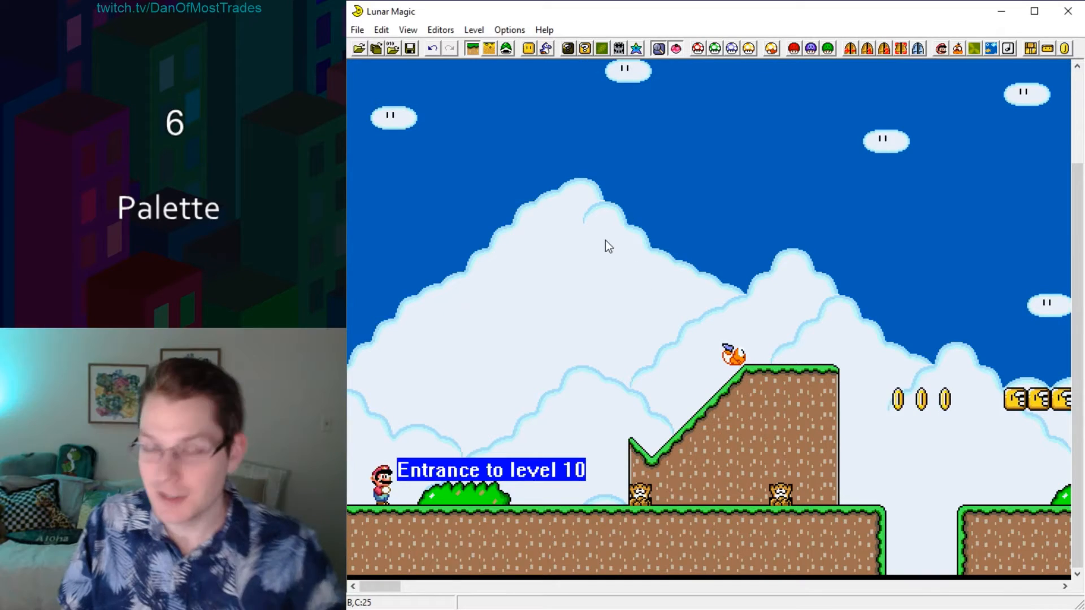
pyautogui.click(409, 50)
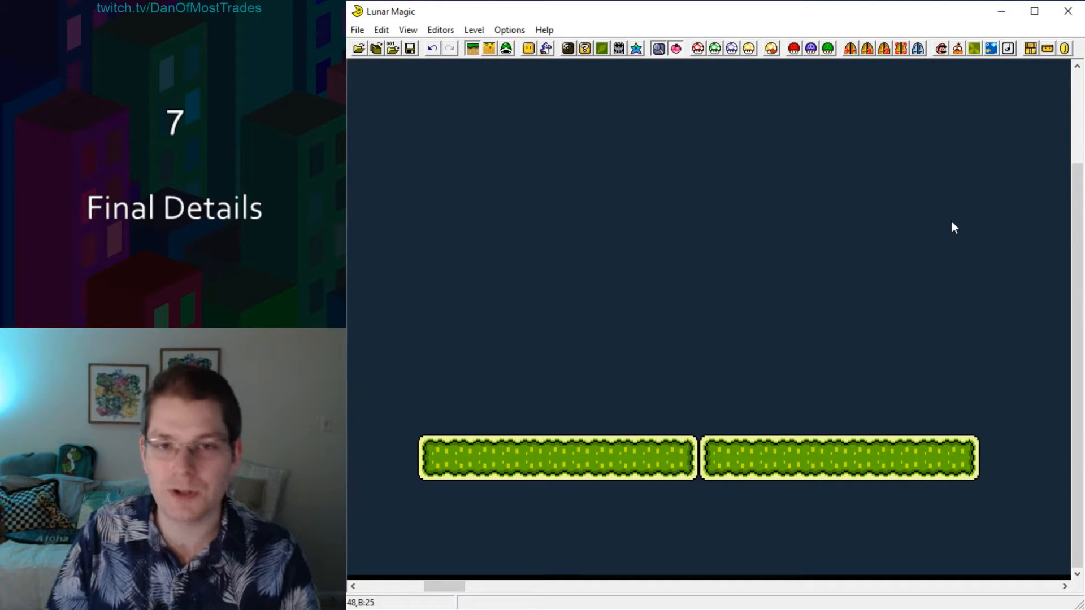
# Build the light blue striped goal post from its cap and body tiles, extending it down to the green platform.
pyautogui.press('F8')
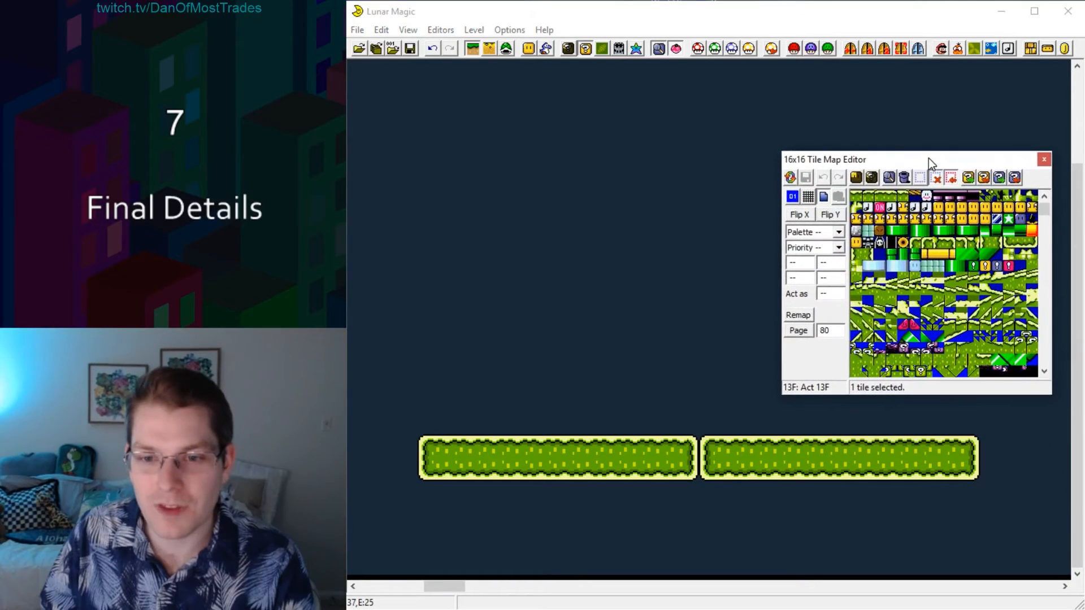
pyautogui.moveTo(1045, 209); pyautogui.dragTo(1044, 196)
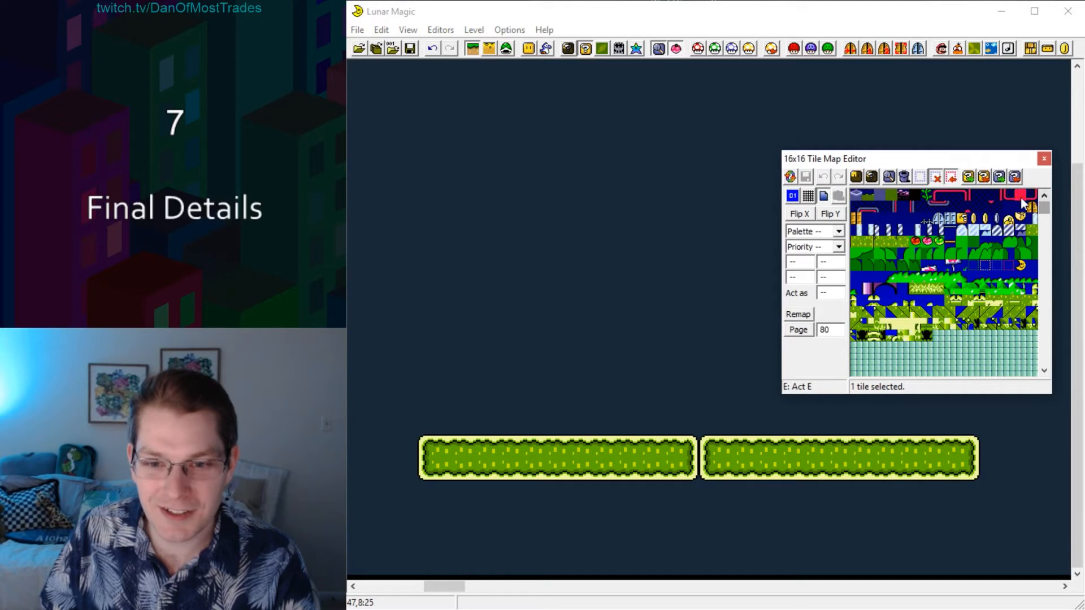
pyautogui.click(962, 229)
pyautogui.rightClick(541, 276)
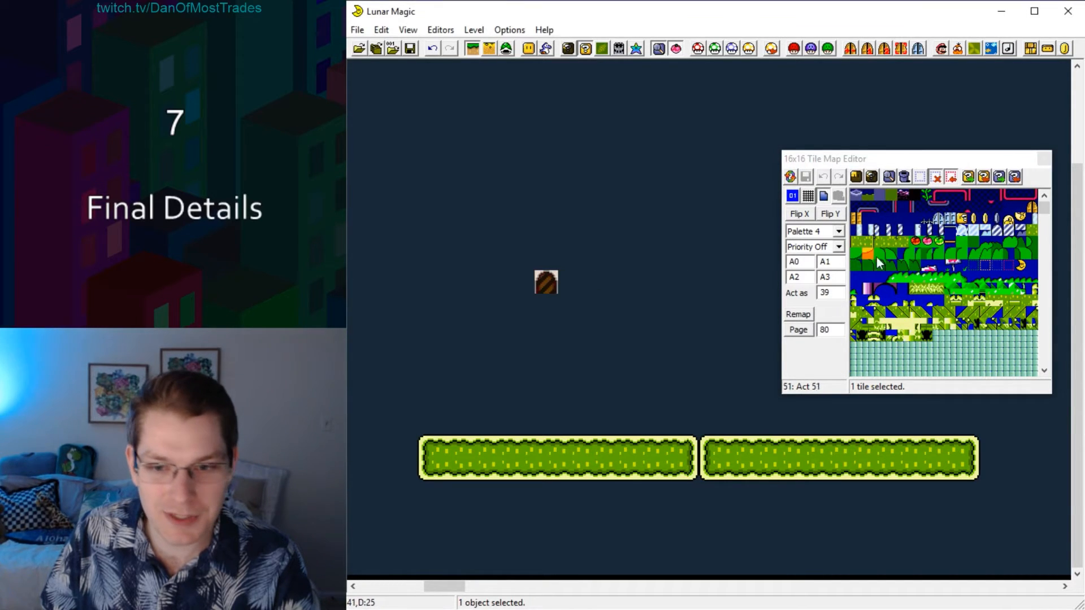
pyautogui.click(975, 231)
pyautogui.rightClick(548, 310)
pyautogui.moveTo(549, 318); pyautogui.dragTo(545, 443)
# Build a matching dark striped goal post beside the light blue one from its cap and body tiles.
pyautogui.keyDown('ctrl'); pyautogui.moveTo(547, 283); pyautogui.dragTo(596, 435); pyautogui.keyUp('ctrl')
pyautogui.click(568, 276)
pyautogui.click(997, 230)
pyautogui.rightClick(595, 264)
pyautogui.click(1009, 230)
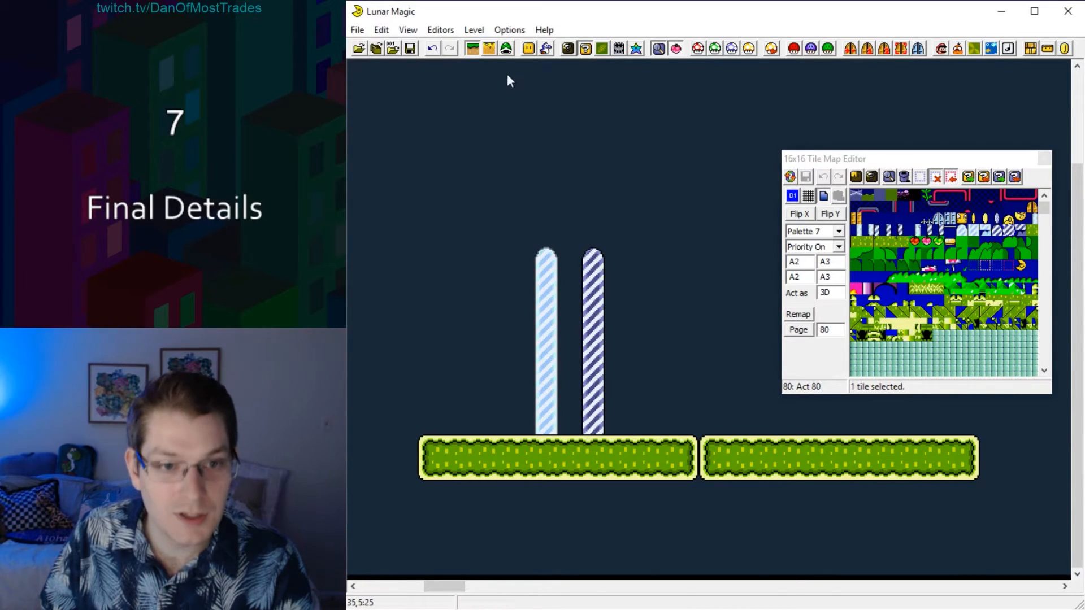
# Place the sprite 7B Normal Exit Goal Point Tape at the base between the two goal posts.
pyautogui.click(546, 50)
pyautogui.click(551, 50)
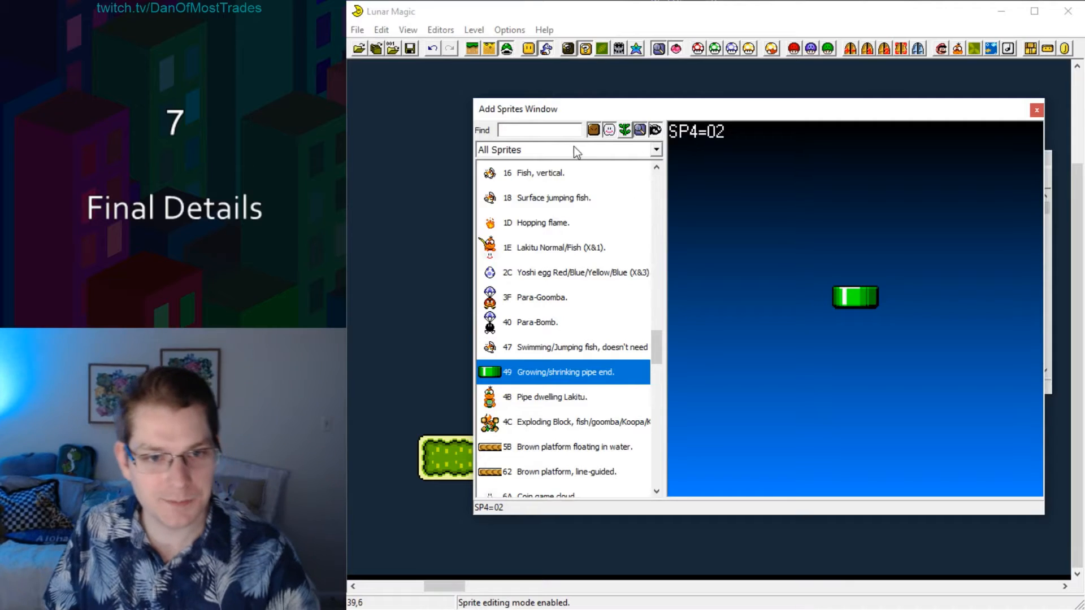
pyautogui.moveTo(660, 342); pyautogui.dragTo(661, 273)
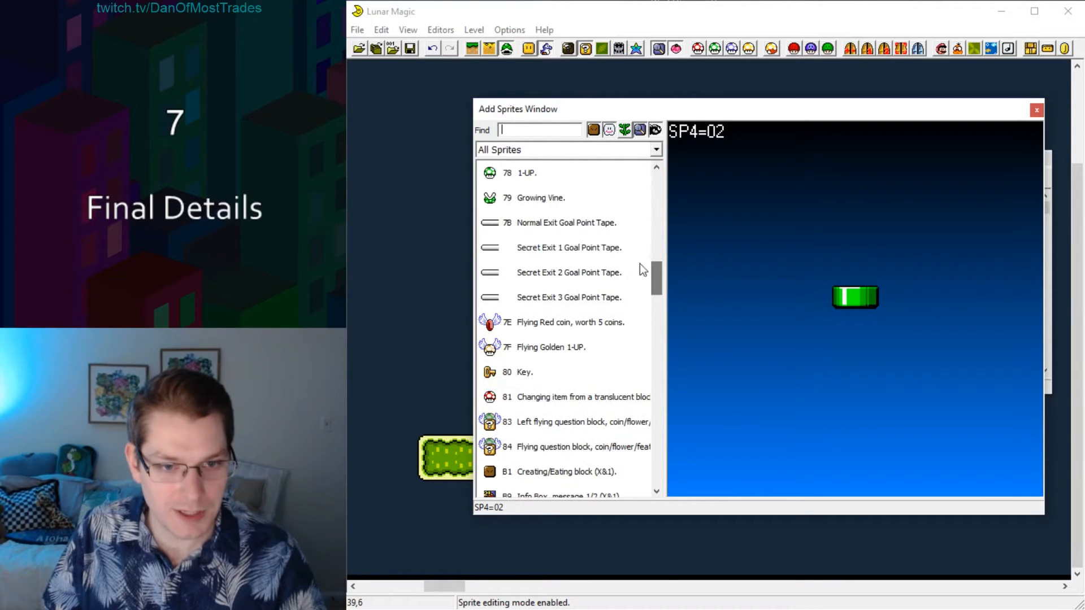
pyautogui.click(541, 225)
pyautogui.moveTo(577, 106); pyautogui.dragTo(737, 131)
pyautogui.click(558, 434)
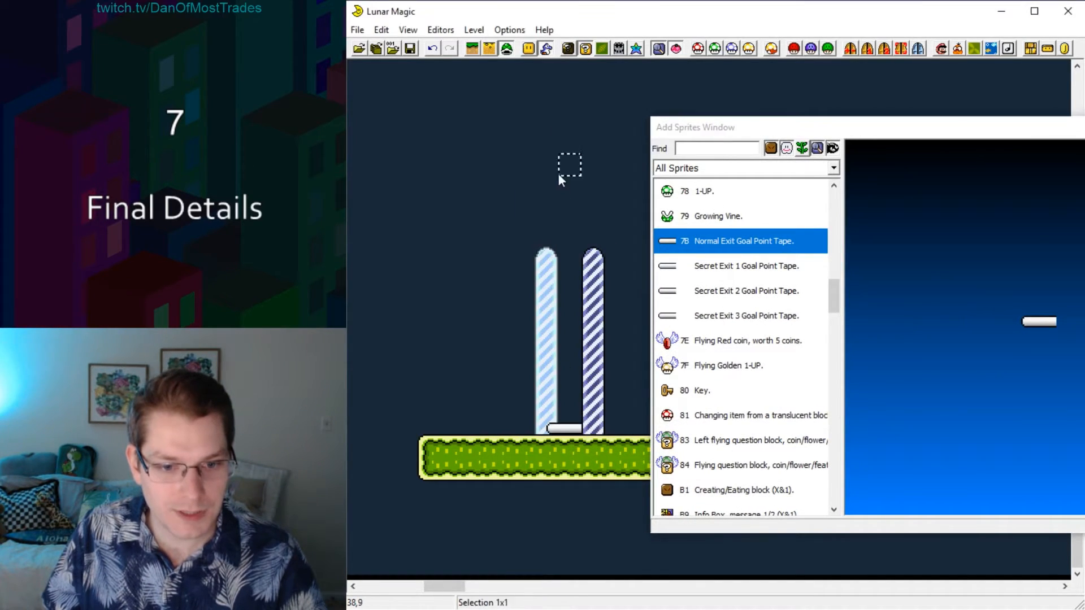
# Save the level with its goal and close the sprite list and the tile map editor.
pyautogui.click(1084, 127)
pyautogui.click(410, 49)
pyautogui.click(1046, 159)
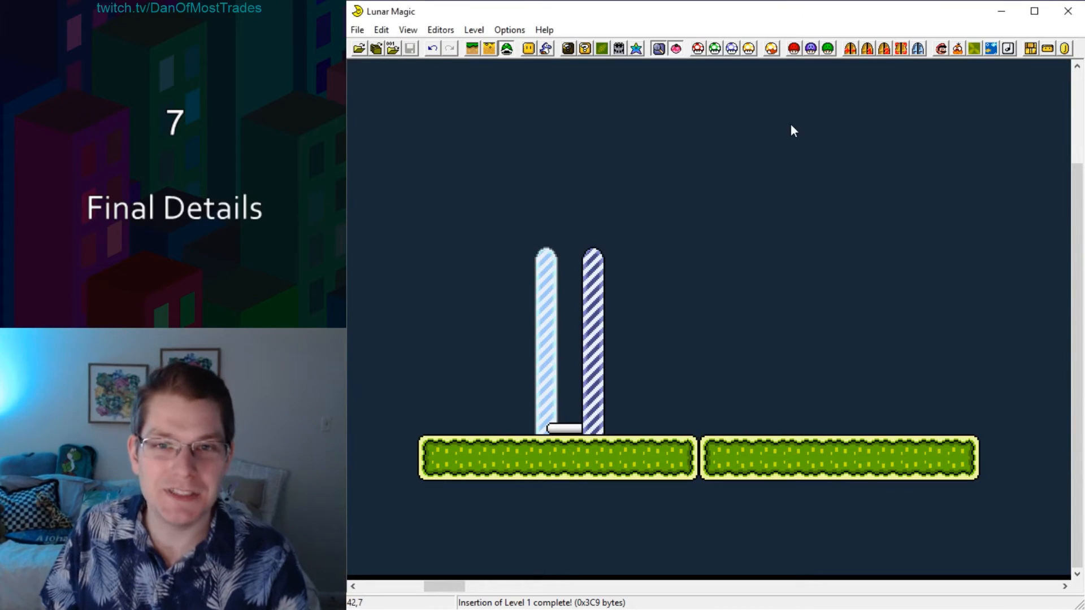
# Set the level header's layer 1 vertical scrolling to No Vertical Scroll.
pyautogui.click(939, 54)
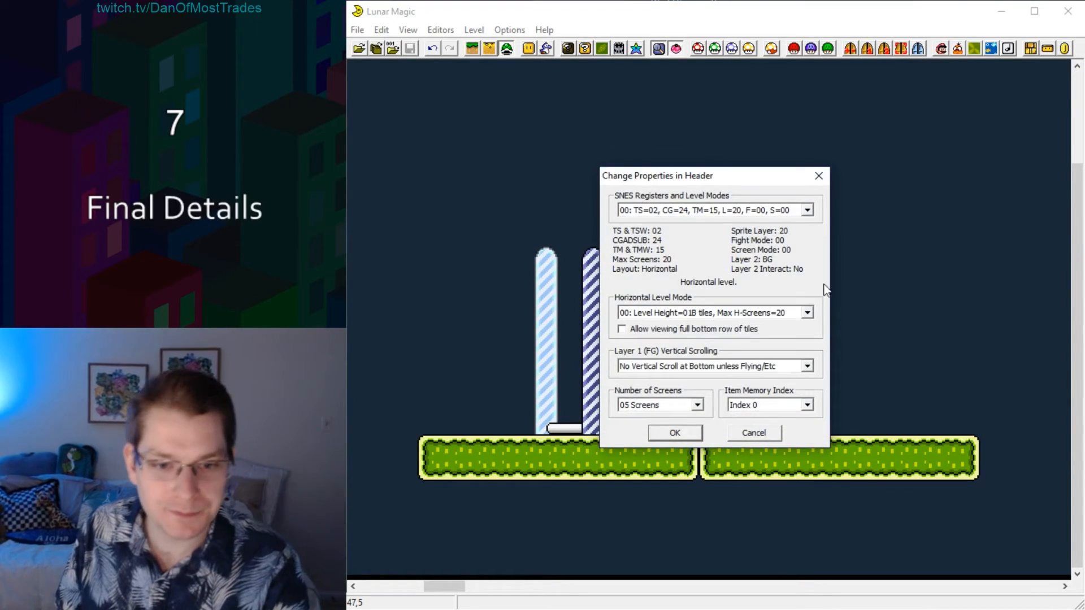
pyautogui.click(807, 366)
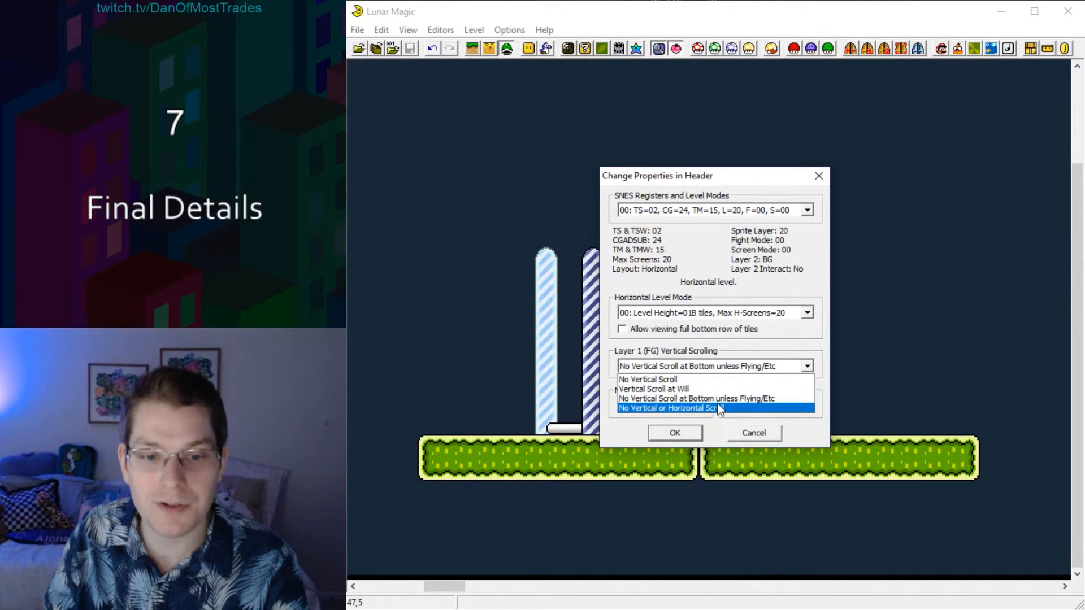
pyautogui.click(661, 380)
pyautogui.click(675, 433)
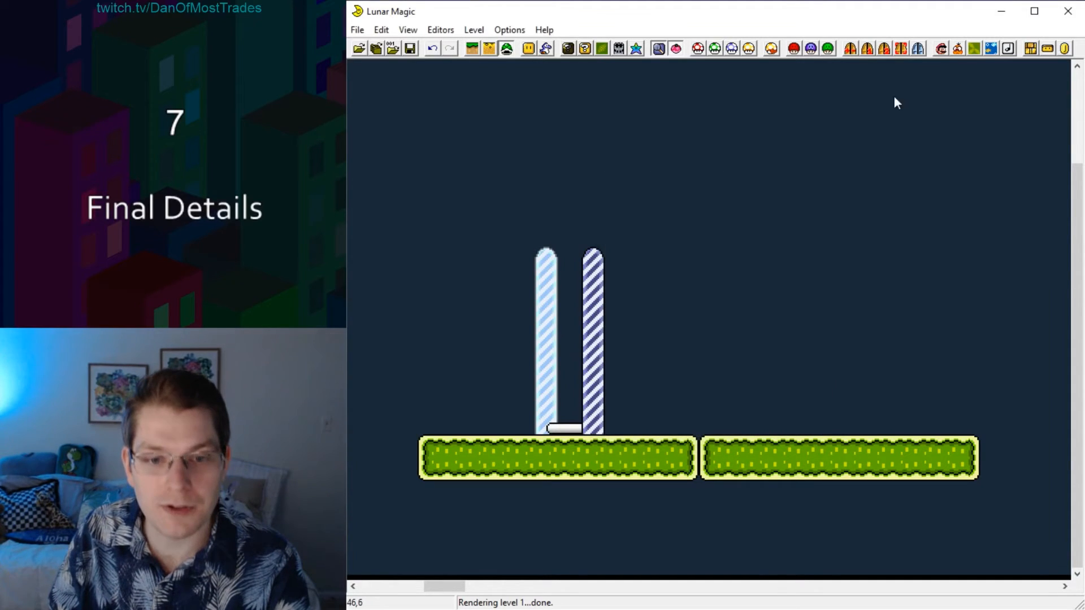
# Review the available level heights and screen limits in the header's Horizontal Level Mode options.
pyautogui.click(941, 49)
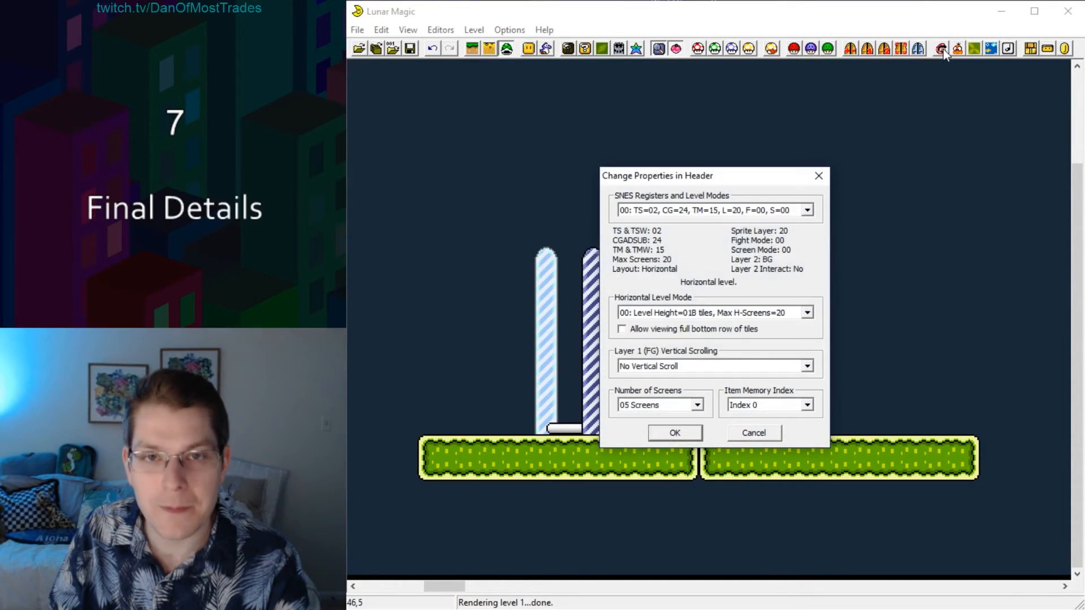
pyautogui.click(807, 313)
pyautogui.moveTo(805, 331); pyautogui.dragTo(810, 397)
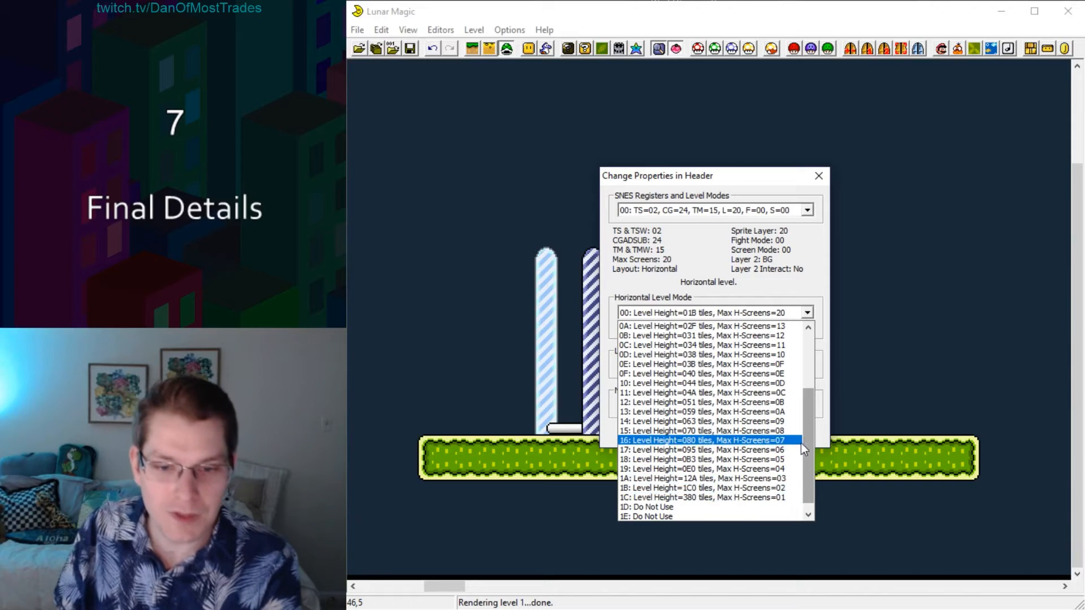
pyautogui.moveTo(807, 443); pyautogui.dragTo(809, 339)
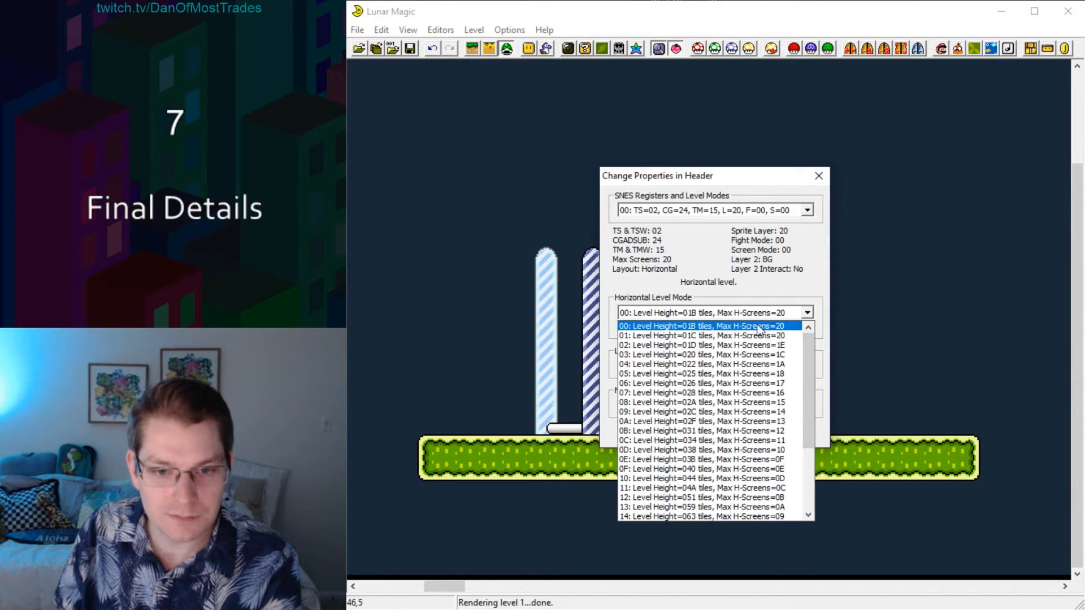
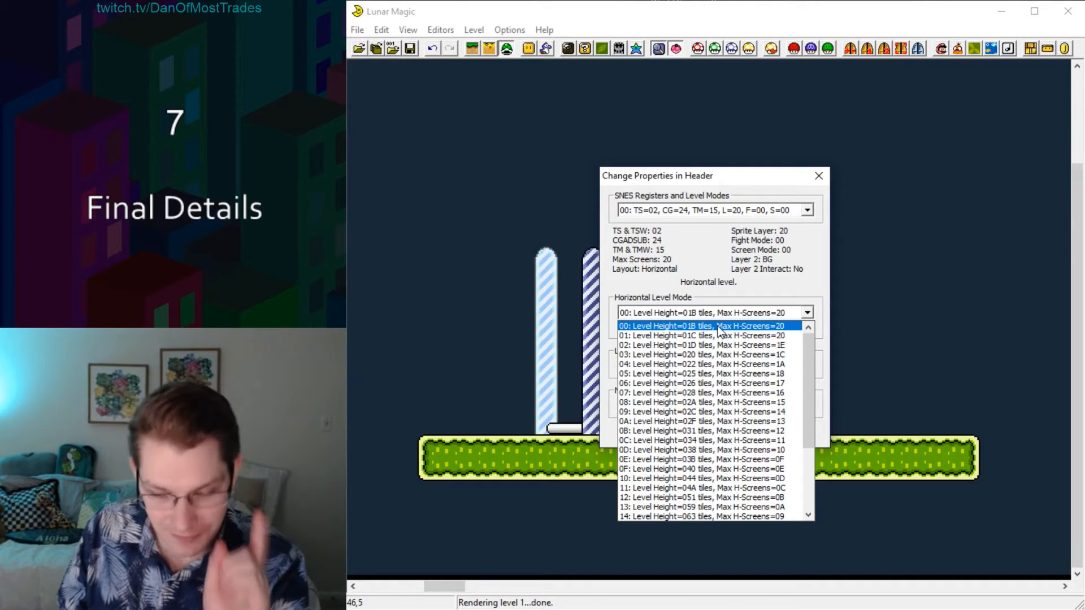
# Accept the header properties with level height option 00 and save the level to the ROM.
pyautogui.click(809, 282)
pyautogui.click(674, 436)
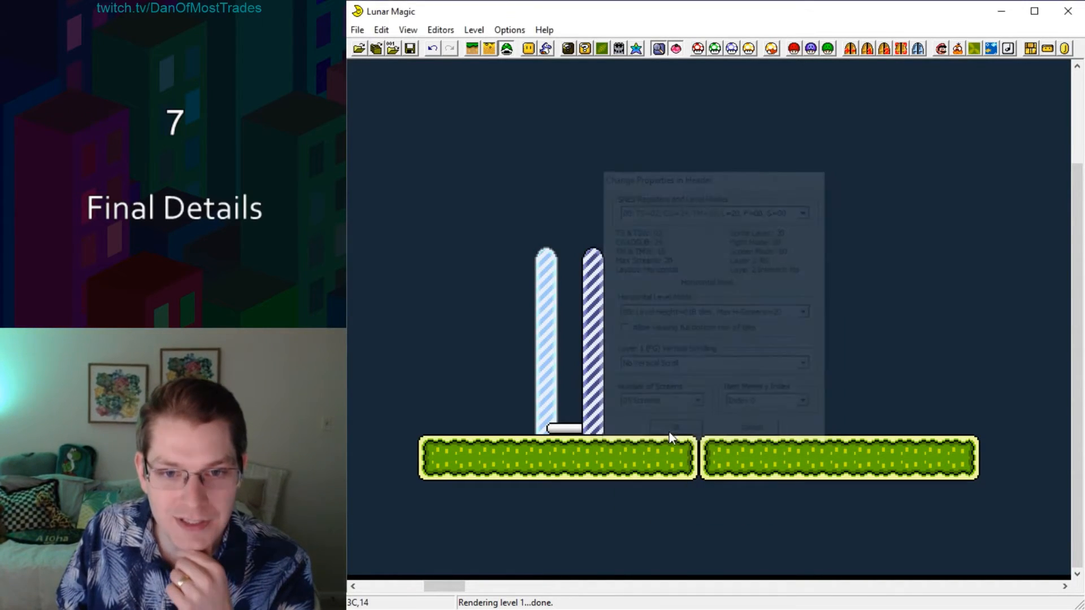
pyautogui.hotkey('ctrl', 's')
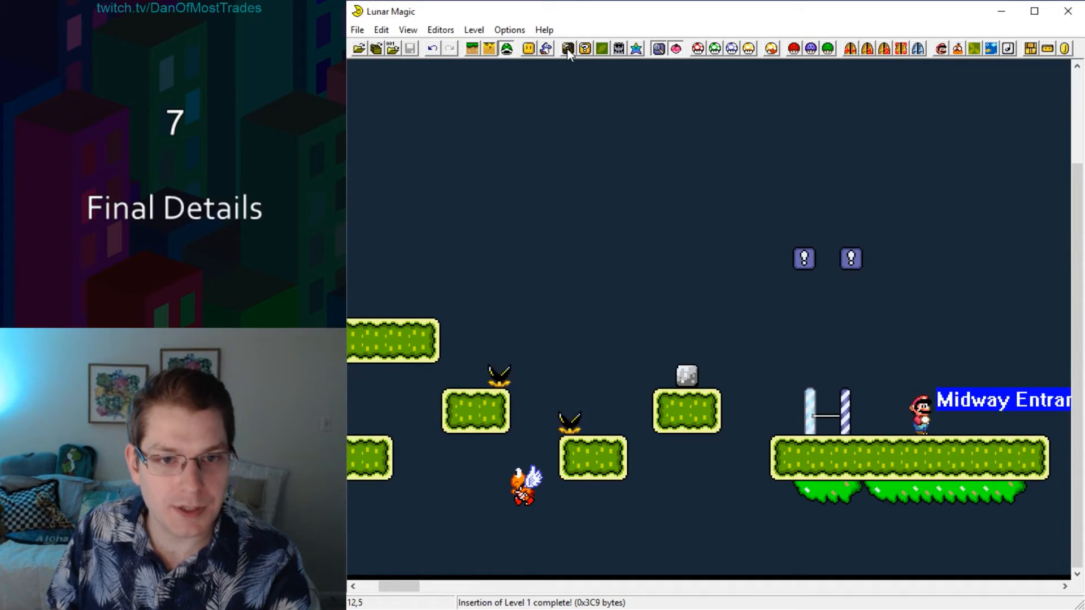
# Place door tiles 1F and 20 as a two-tile door on the right end of the long upper ledge.
pyautogui.click(472, 49)
pyautogui.click(586, 49)
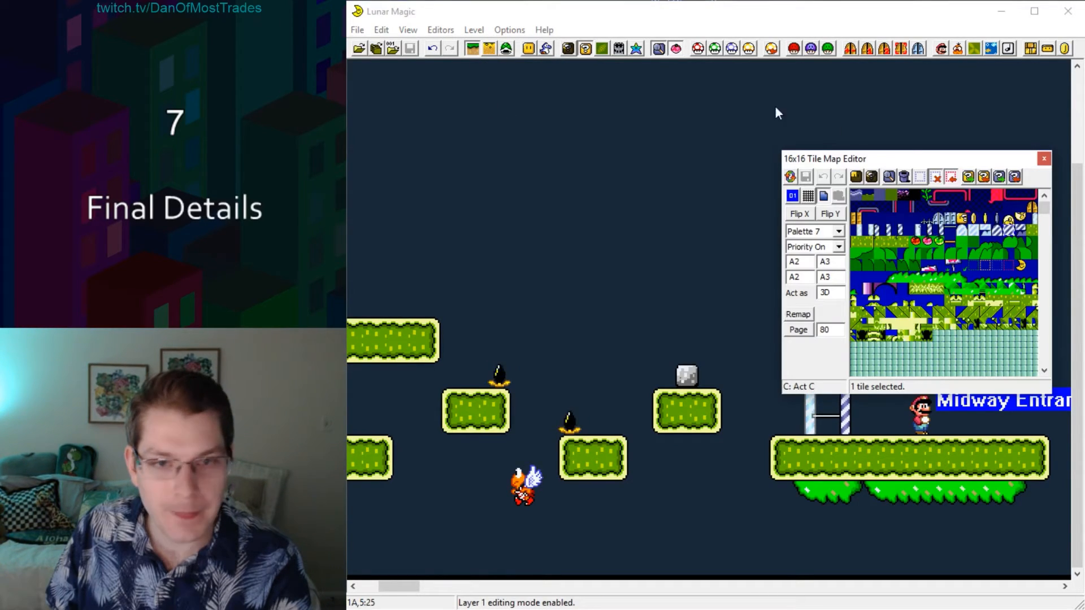
pyautogui.click(1032, 207)
pyautogui.rightClick(428, 284)
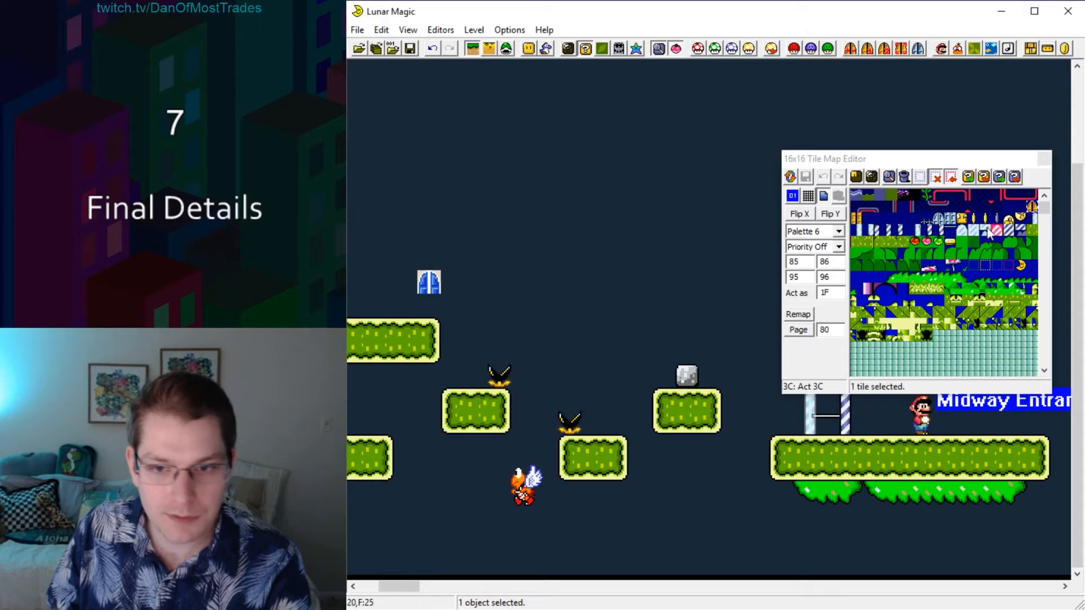
pyautogui.click(857, 219)
pyautogui.rightClick(430, 305)
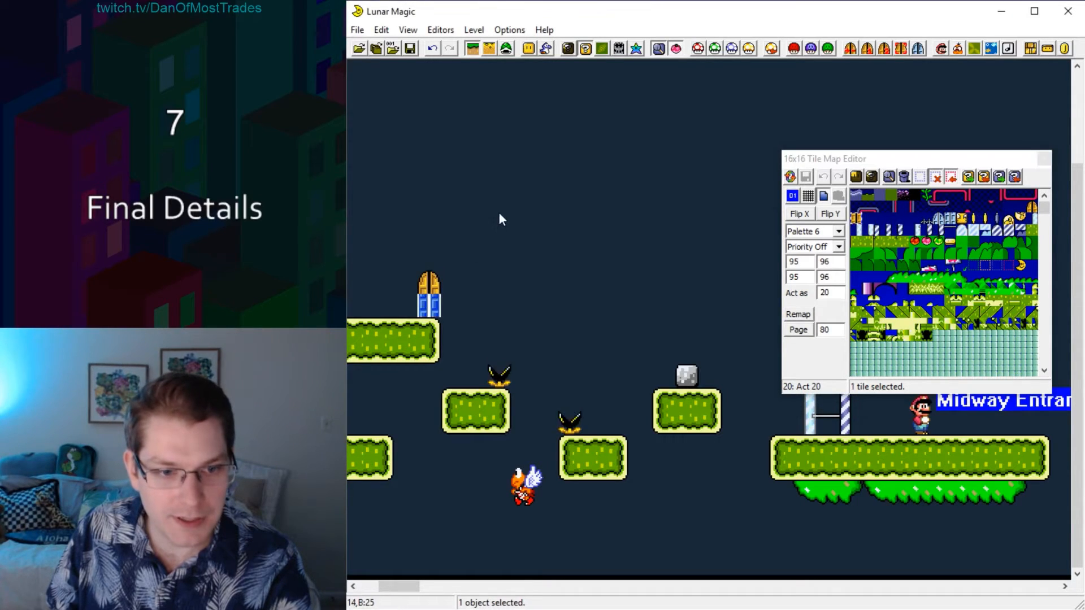
pyautogui.click(501, 217)
pyautogui.click(585, 48)
# Turn on the Screen Exits display to show the numbered screens around the door.
pyautogui.moveTo(399, 586); pyautogui.dragTo(380, 585)
pyautogui.click(405, 34)
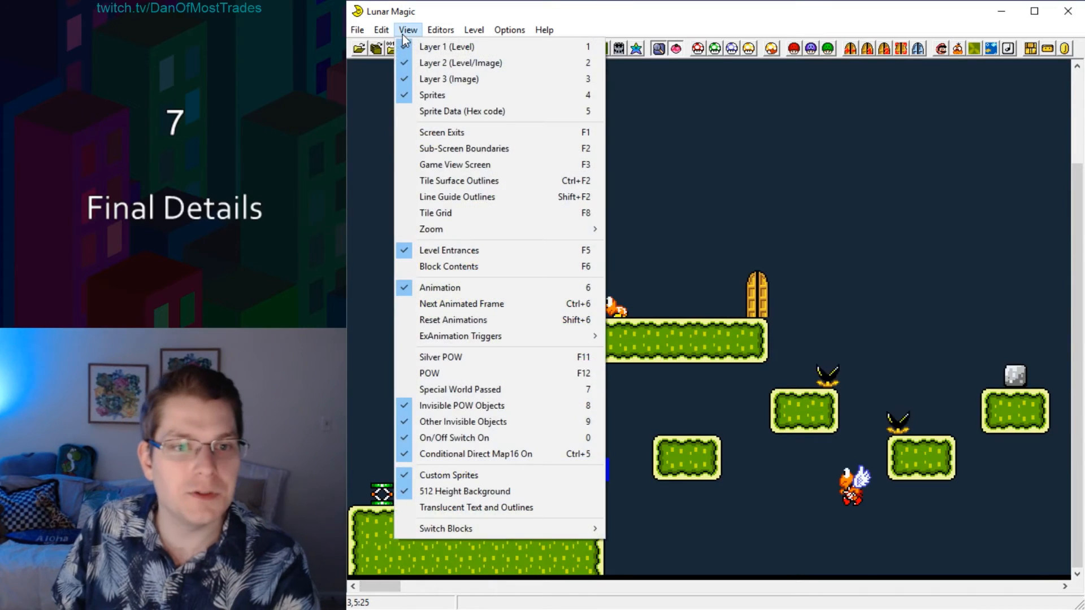
pyautogui.click(426, 132)
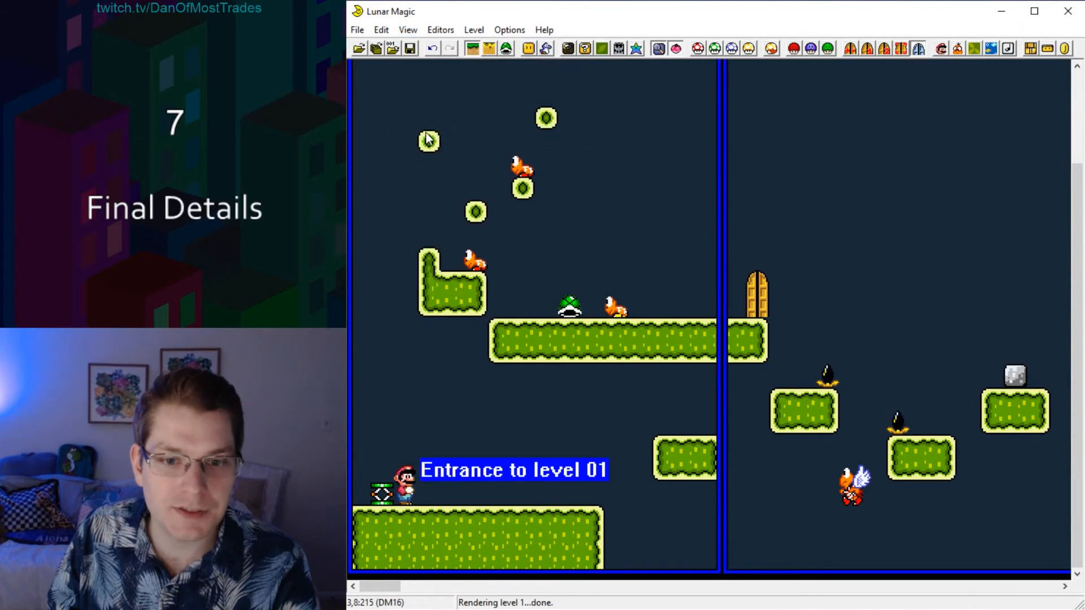
pyautogui.scroll(2, 664, 166)
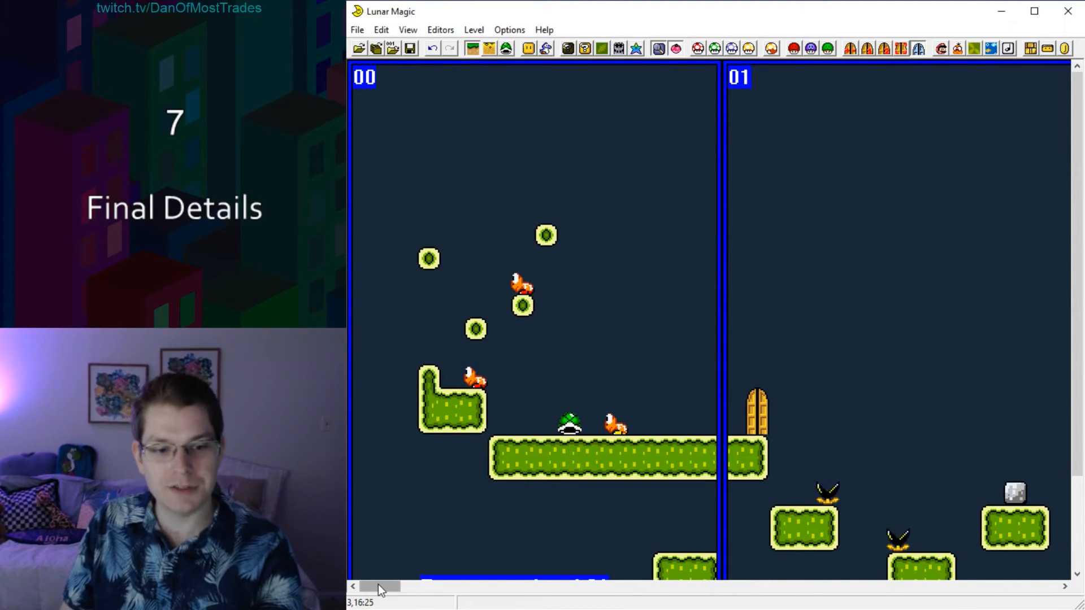
pyautogui.moveTo(378, 585); pyautogui.dragTo(395, 588)
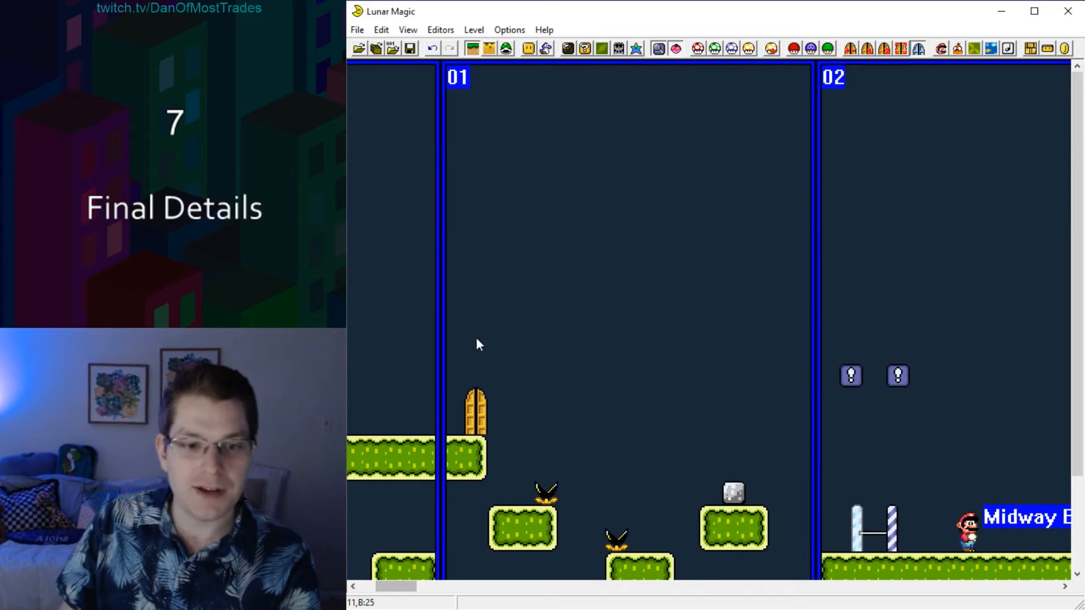
# Examine the extent of screen 01 and the door's place inside it.
pyautogui.click(480, 416)
pyautogui.click(449, 154)
pyautogui.click(471, 79)
pyautogui.moveTo(472, 84); pyautogui.dragTo(805, 492)
pyautogui.click(792, 380)
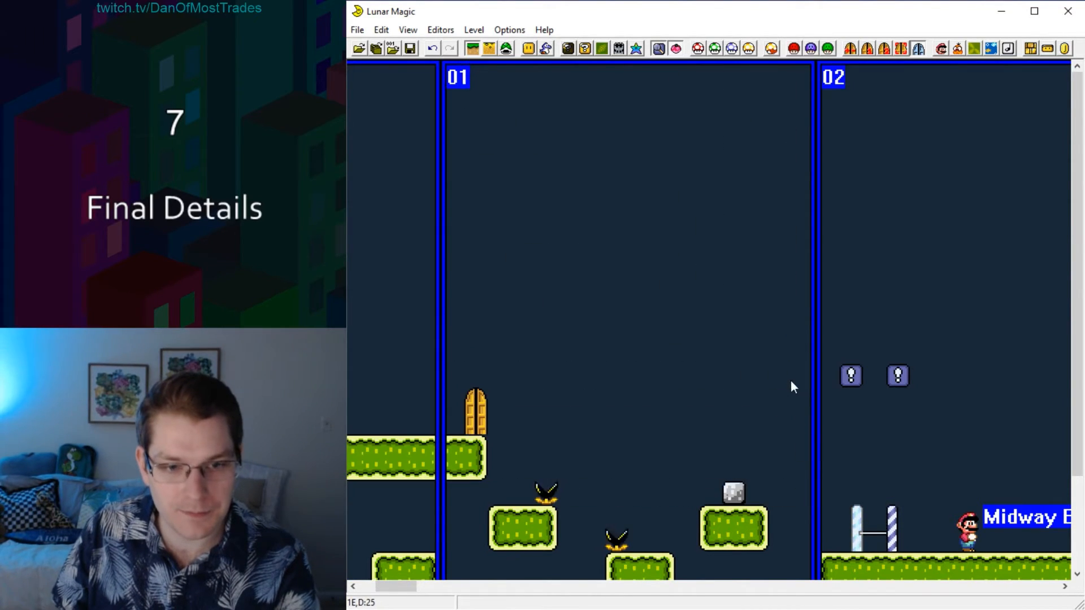
pyautogui.moveTo(407, 588); pyautogui.dragTo(397, 588)
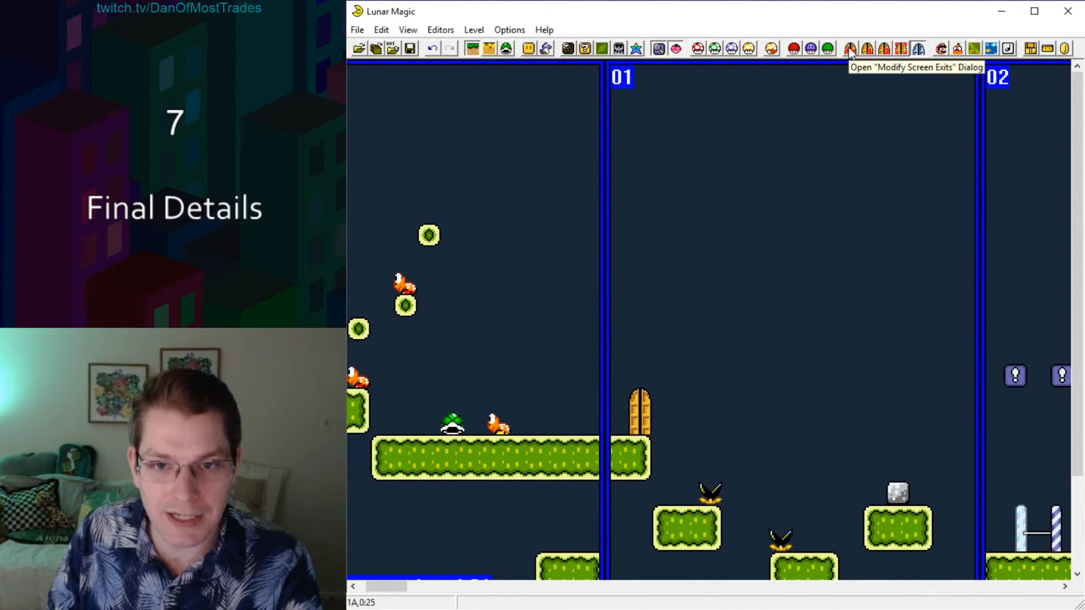
# Set the exit of screen 1 to level destination 10.
pyautogui.click(851, 50)
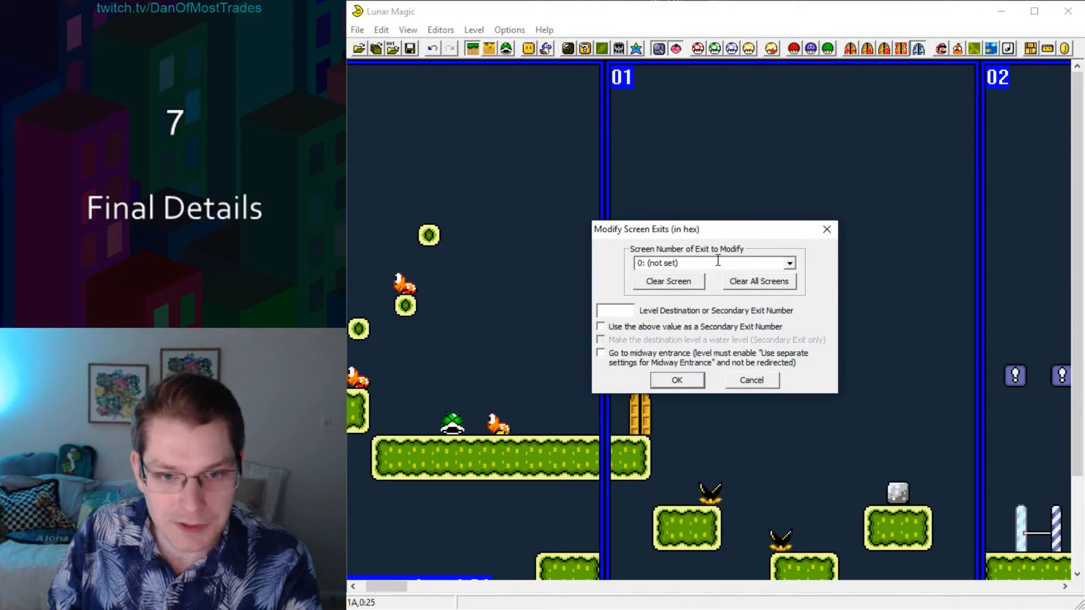
pyautogui.moveTo(678, 231); pyautogui.dragTo(742, 256)
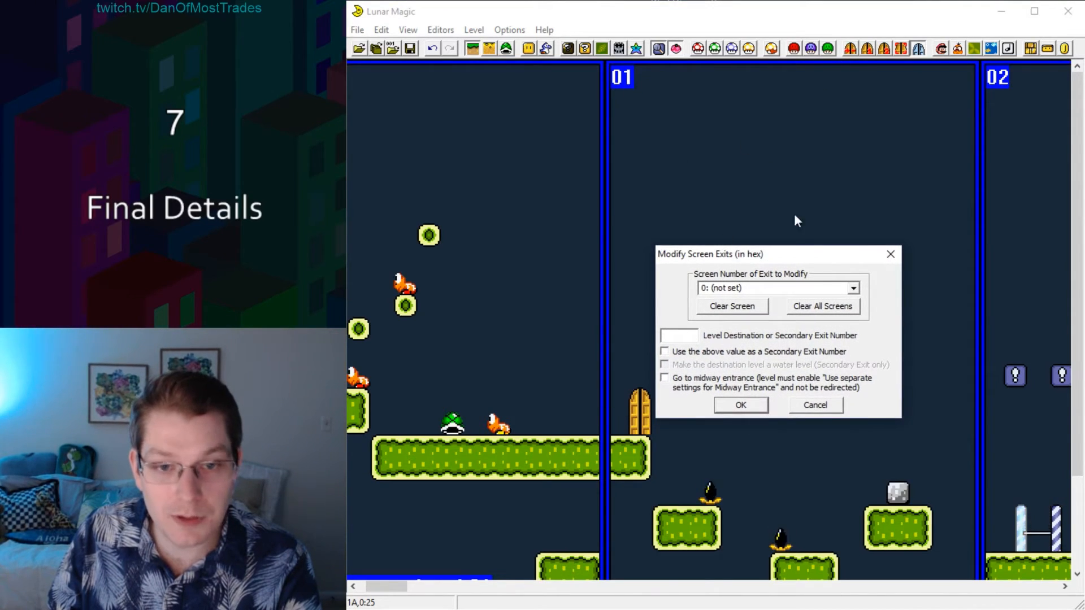
pyautogui.click(853, 289)
pyautogui.click(775, 308)
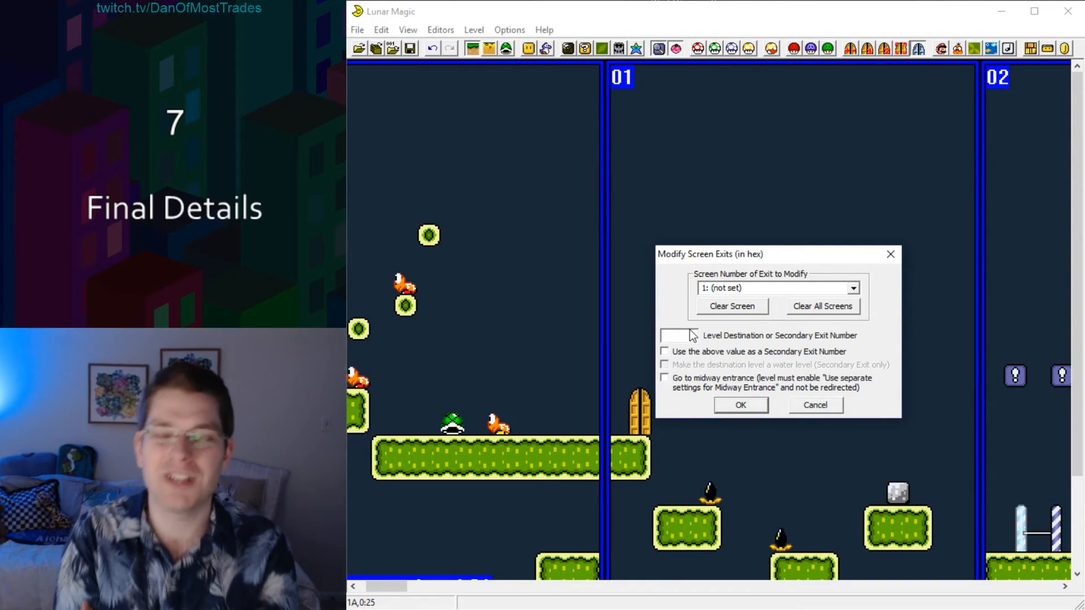
pyautogui.click(692, 336)
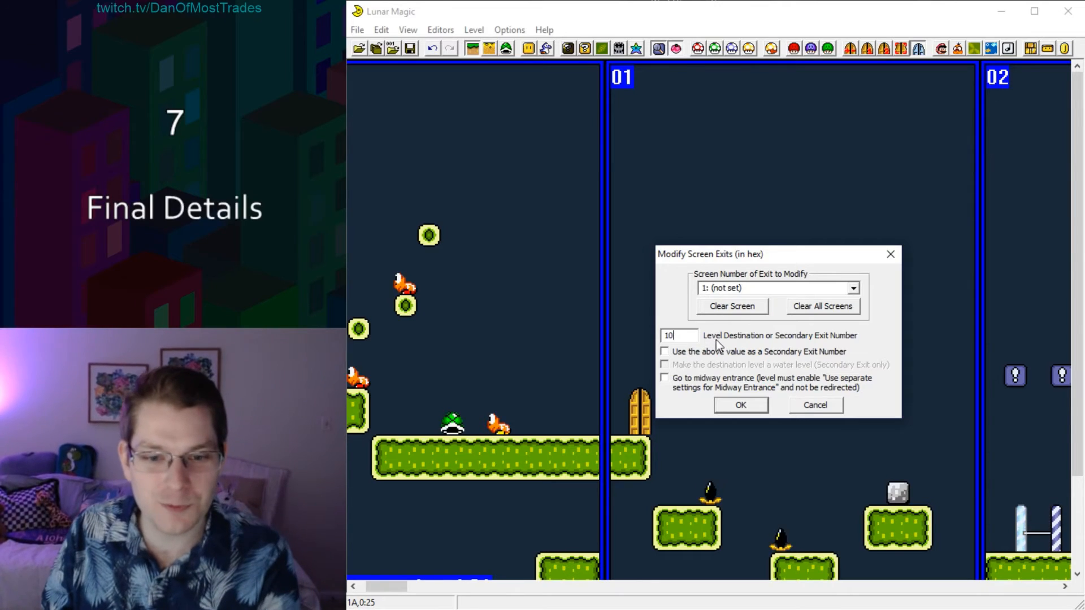
pyautogui.click(739, 406)
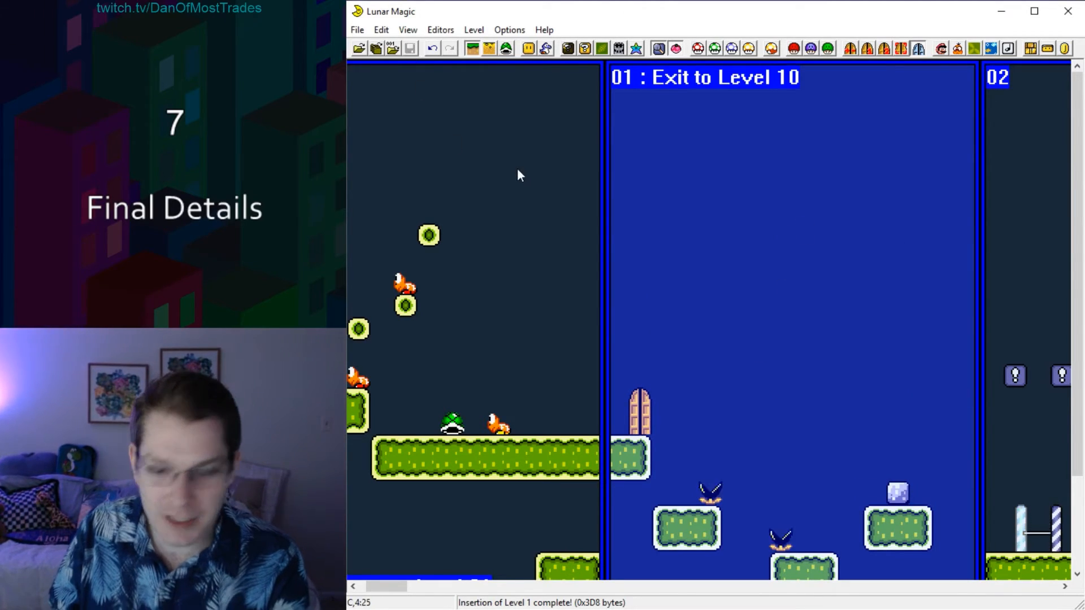
# Open level 10 and lower secondary entrance 010 toward the main entrance.
pyautogui.click(392, 49)
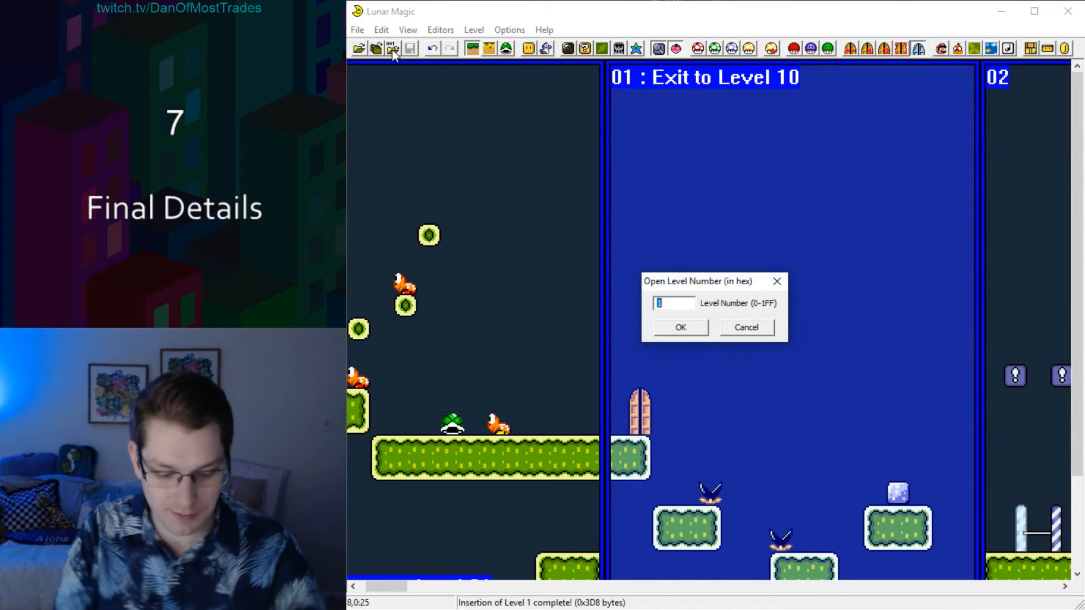
pyautogui.write('10')
pyautogui.press('Return')
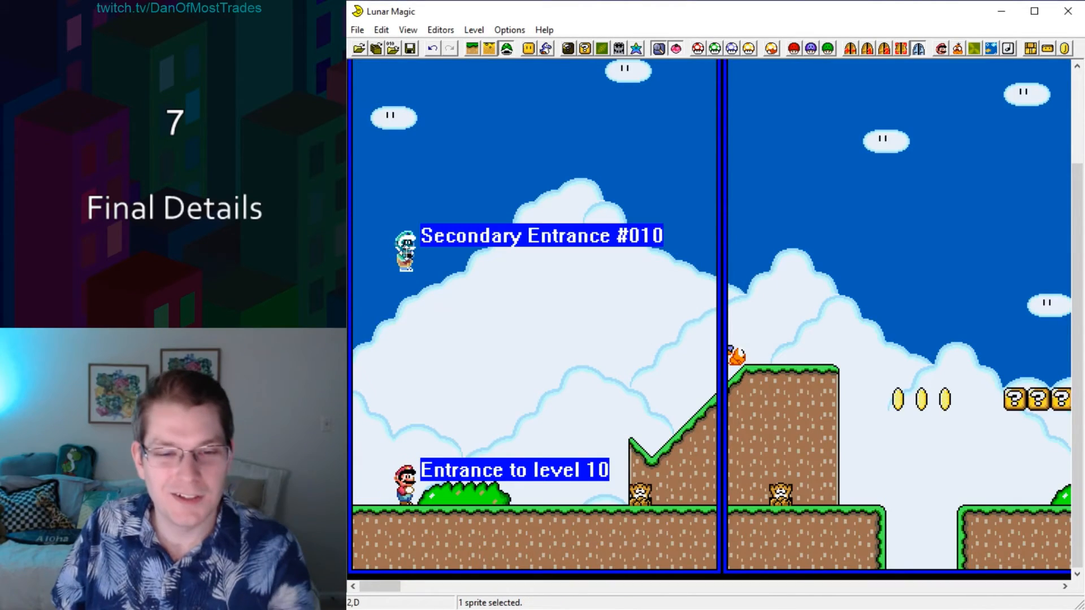
pyautogui.moveTo(403, 249); pyautogui.dragTo(402, 339)
# Add secondary entrance 000 above entrance 010 in level 10 and delete it.
pyautogui.click(394, 491)
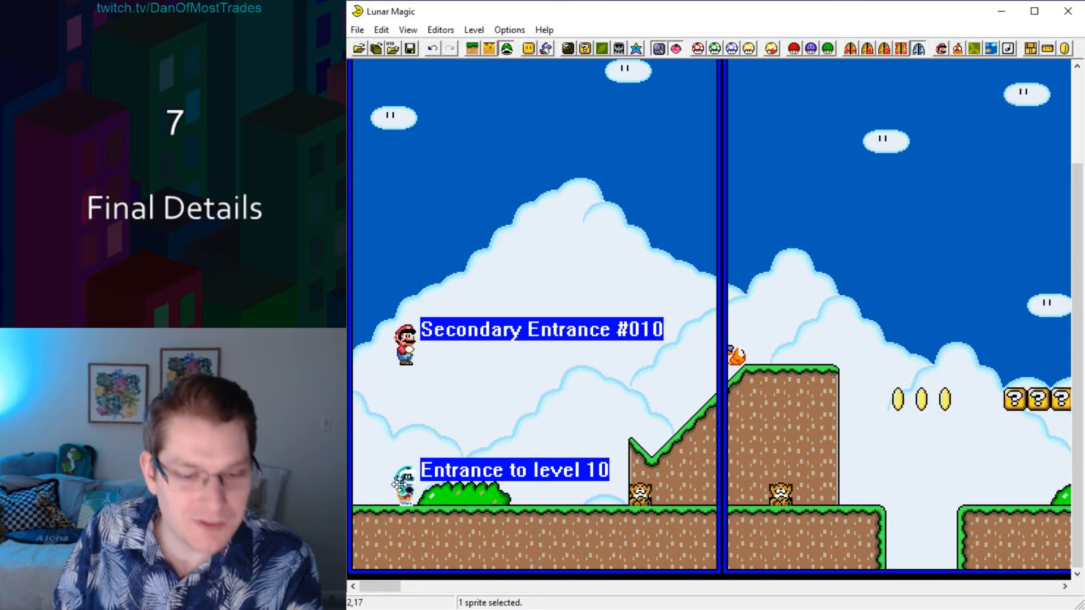
pyautogui.rightClick(423, 201)
pyautogui.moveTo(429, 228); pyautogui.dragTo(431, 226)
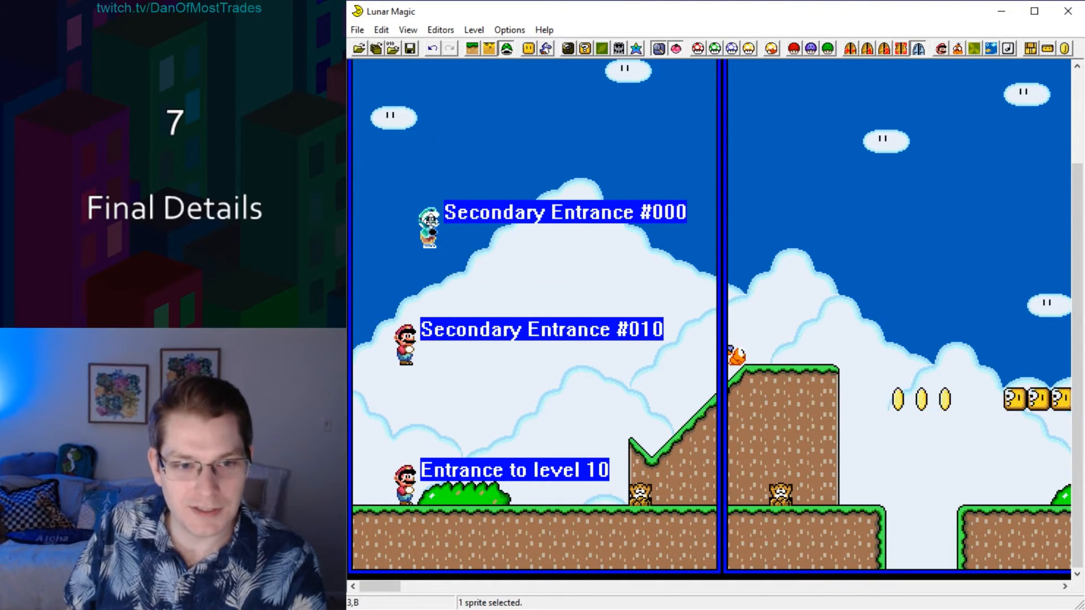
pyautogui.press('Delete')
# Move secondary entrance 010 down to just above the main entrance and reopen level 1.
pyautogui.moveTo(379, 258); pyautogui.dragTo(624, 391)
pyautogui.click(501, 375)
pyautogui.click(406, 345)
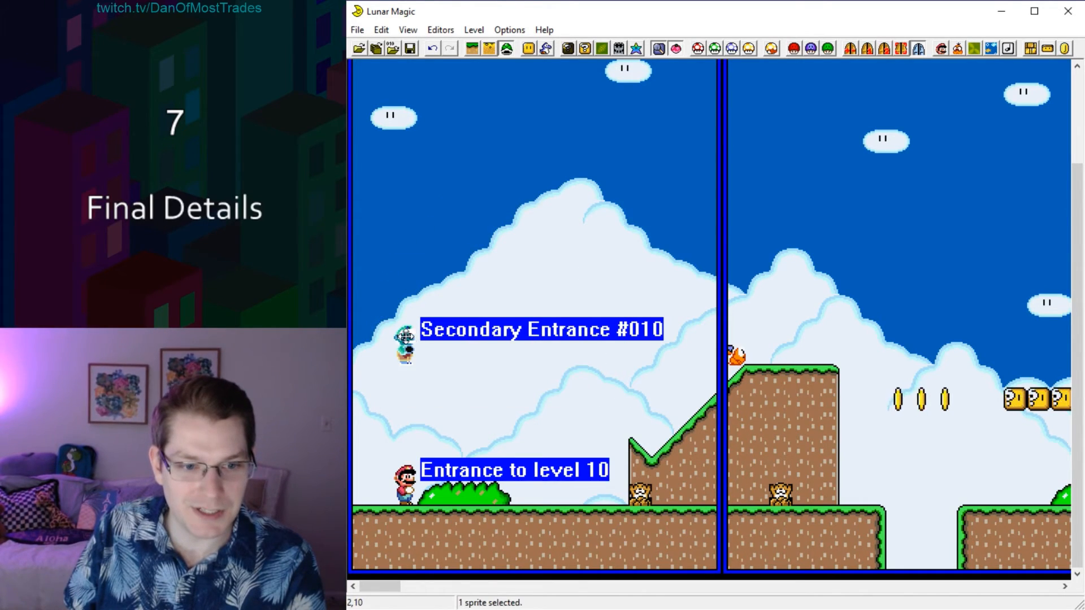
pyautogui.moveTo(405, 345); pyautogui.dragTo(404, 438)
pyautogui.click(393, 49)
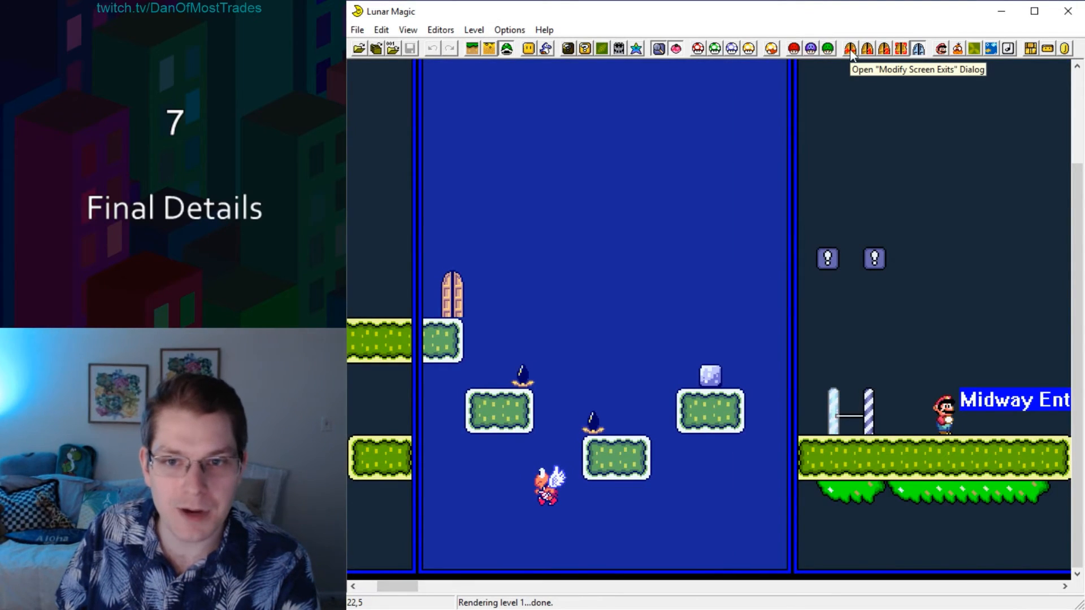
# Try using value 10 as a secondary exit number for the exit of screen 1.
pyautogui.click(850, 49)
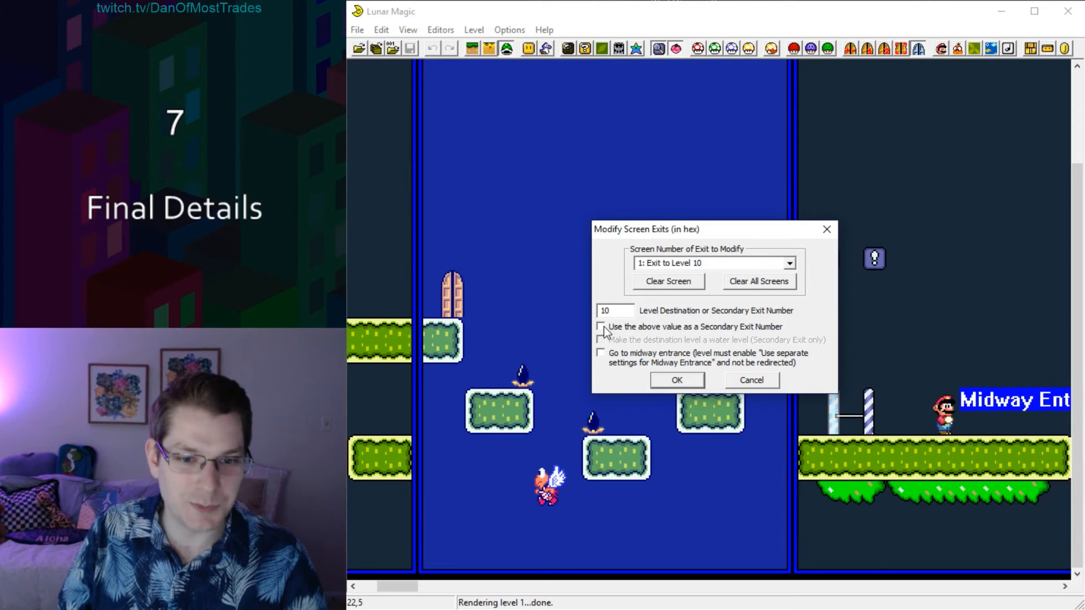
pyautogui.click(603, 327)
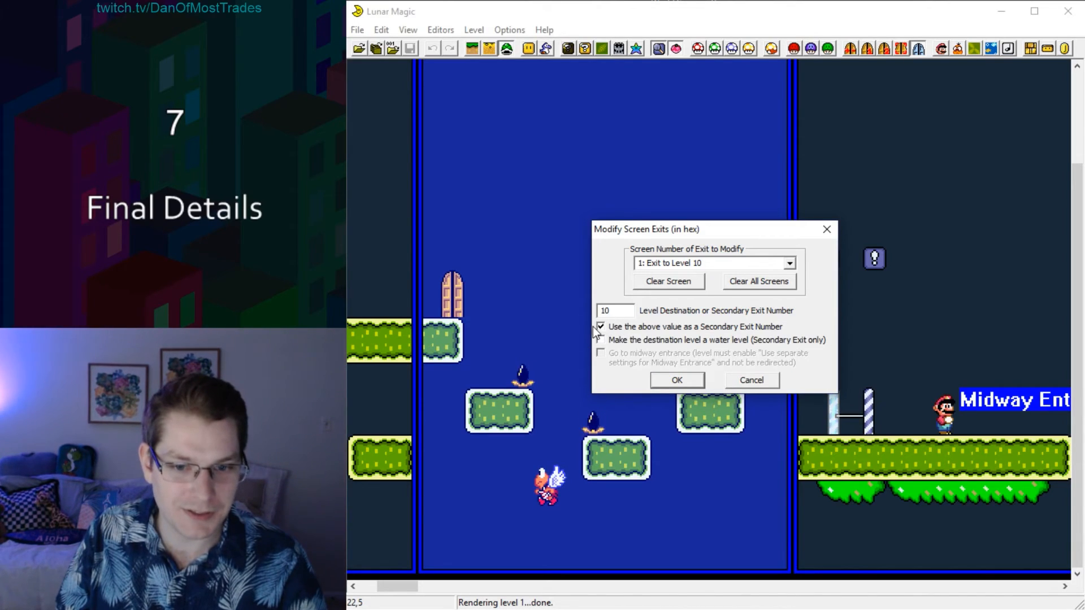
pyautogui.click(601, 328)
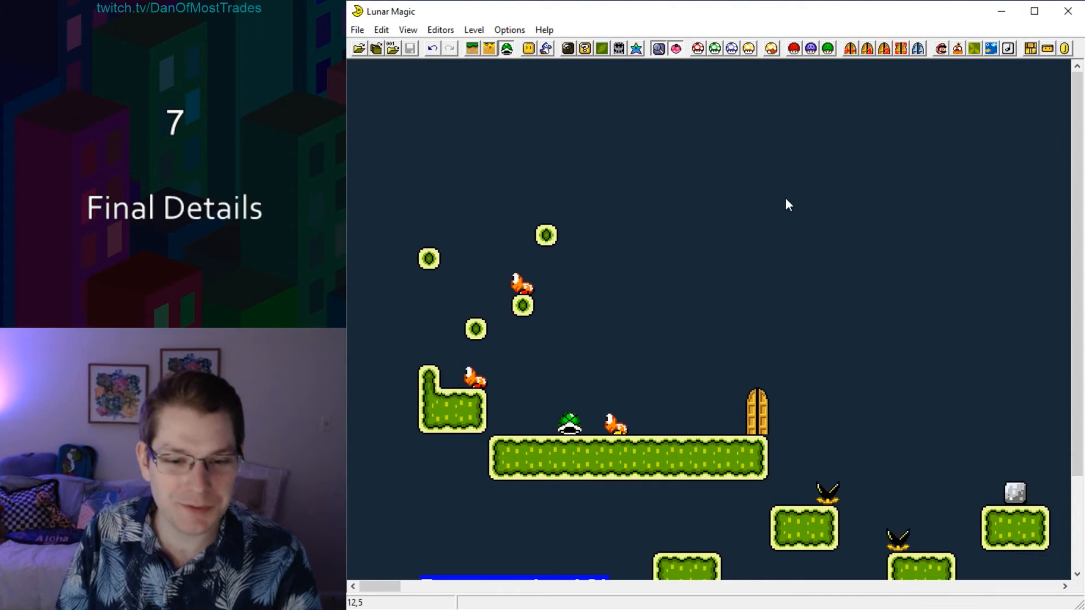
# Switch to the Overworld Editor and show the level numbers on the map.
pyautogui.scroll(-3, 788, 204)
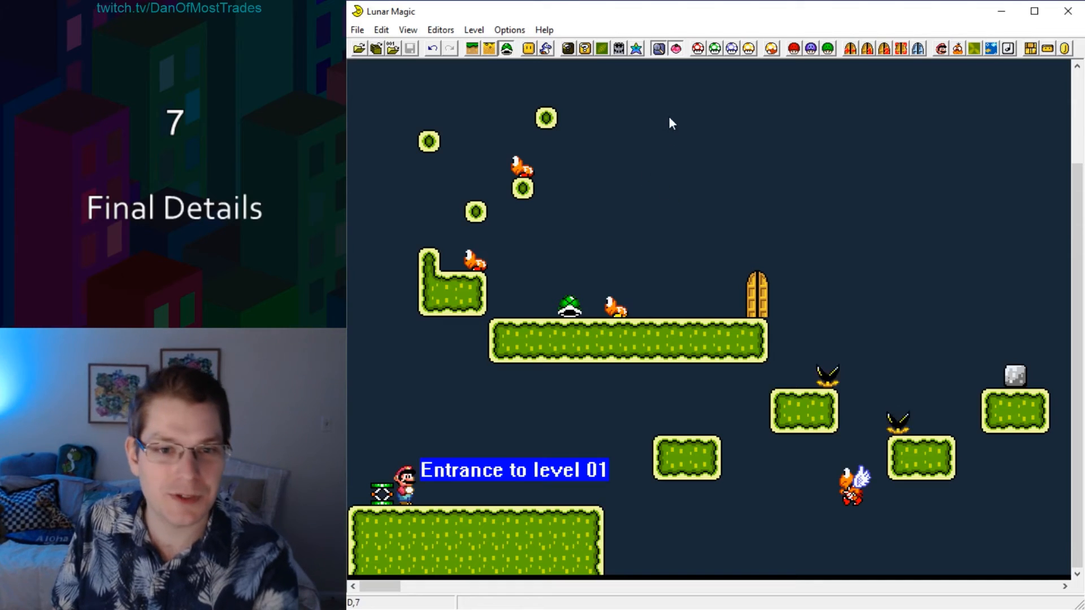
pyautogui.click(618, 50)
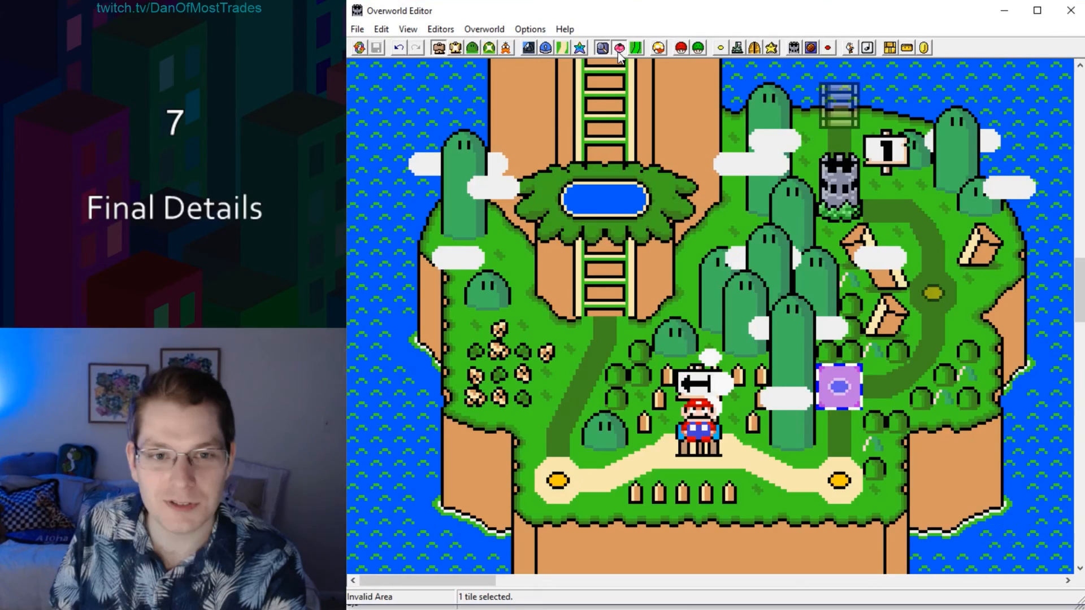
pyautogui.click(922, 417)
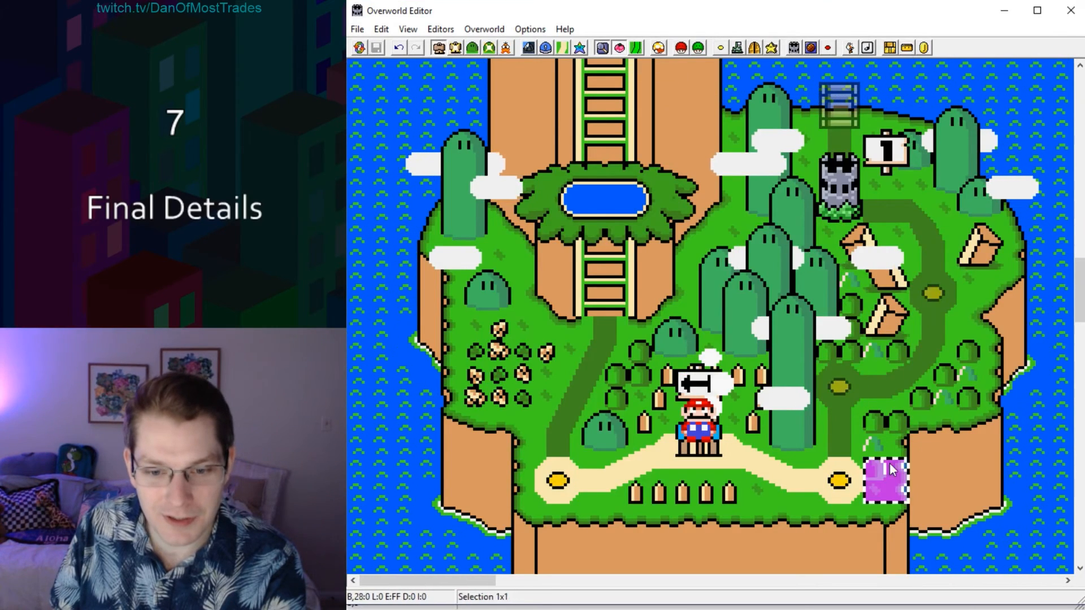
pyautogui.moveTo(887, 480); pyautogui.dragTo(842, 481)
pyautogui.moveTo(953, 494); pyautogui.dragTo(953, 494)
pyautogui.click(408, 29)
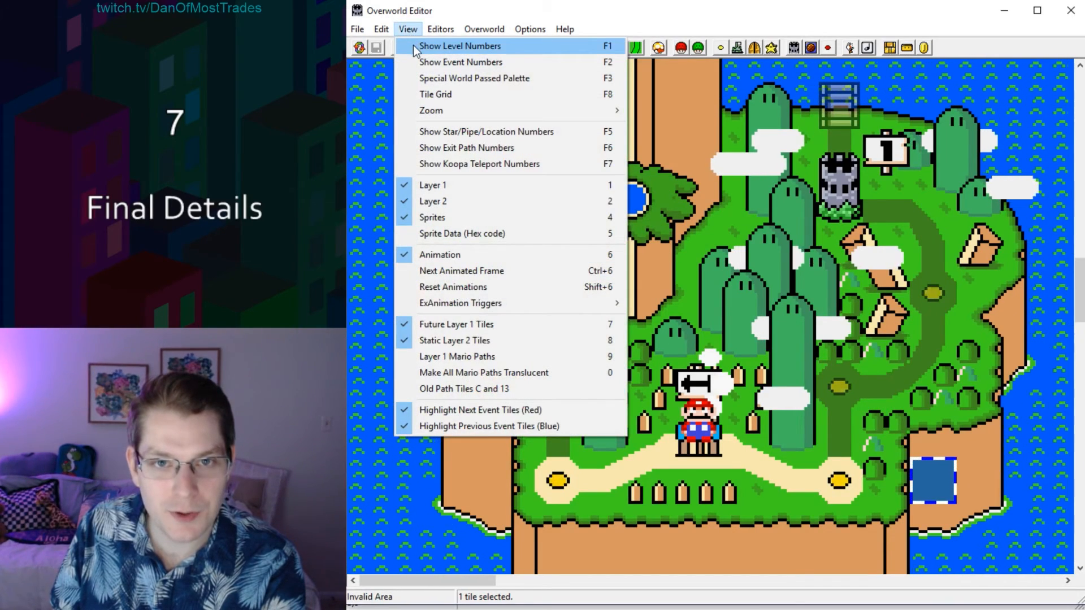
pyautogui.click(413, 46)
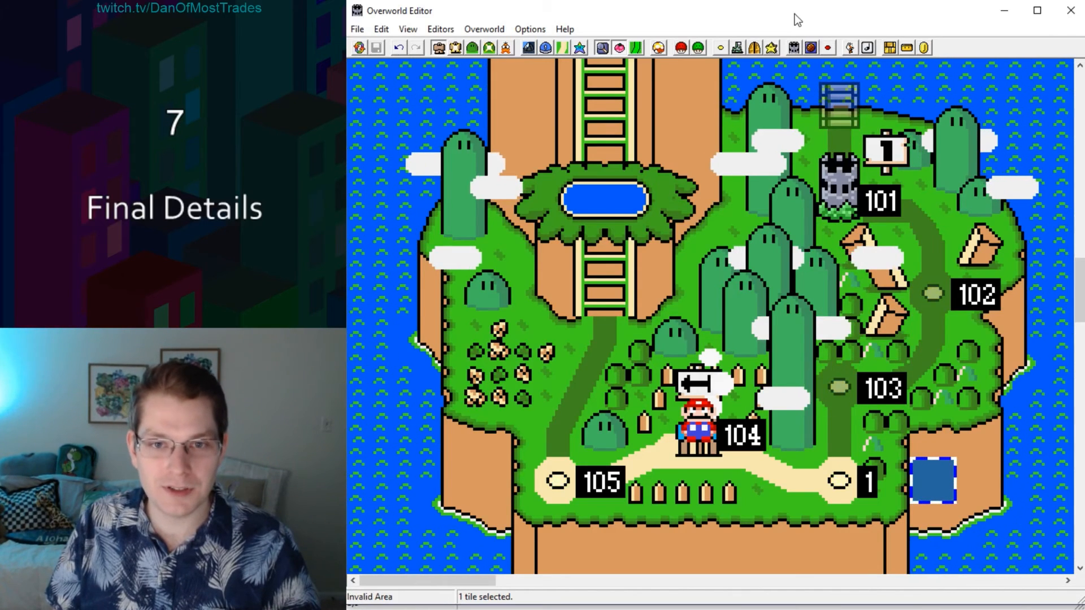
# Return to the level editor and open level 103.
pyautogui.click(1004, 10)
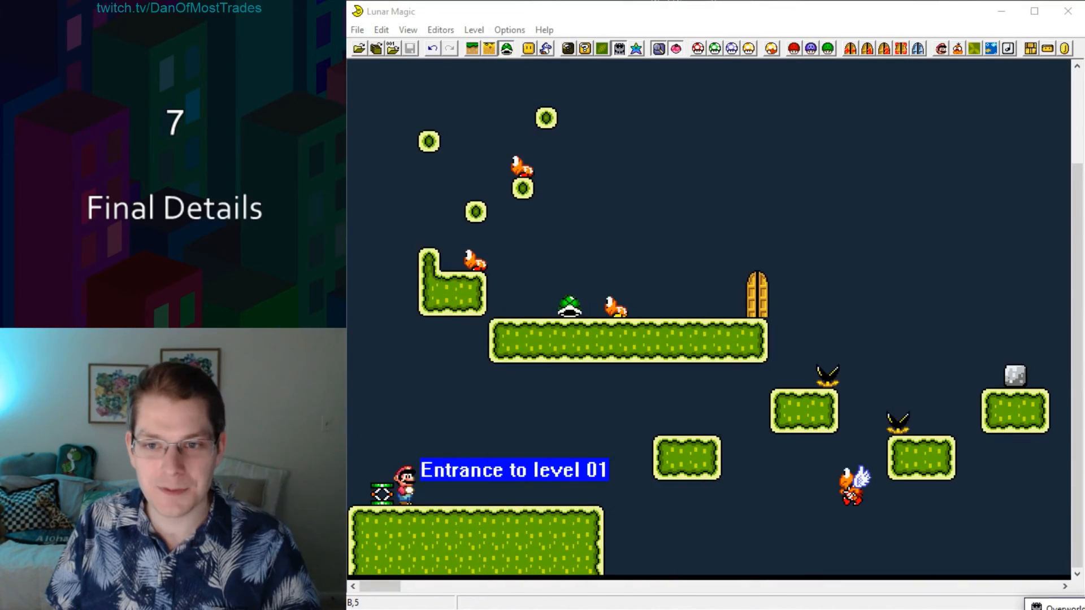
pyautogui.click(394, 49)
pyautogui.write('103')
pyautogui.press('Return')
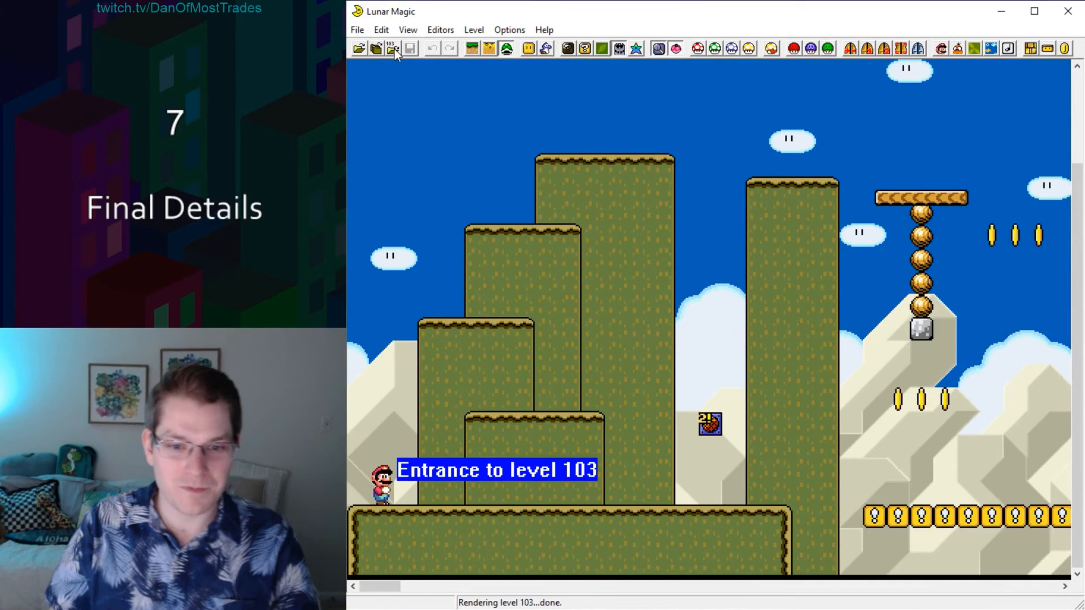
pyautogui.moveTo(382, 587)
pyautogui.mouseDown()
pyautogui.moveTo(460, 585)
pyautogui.moveTo(366, 579)
pyautogui.mouseUp()
# Show the event numbers on the overworld map and hide them again.
pyautogui.click(423, 62)
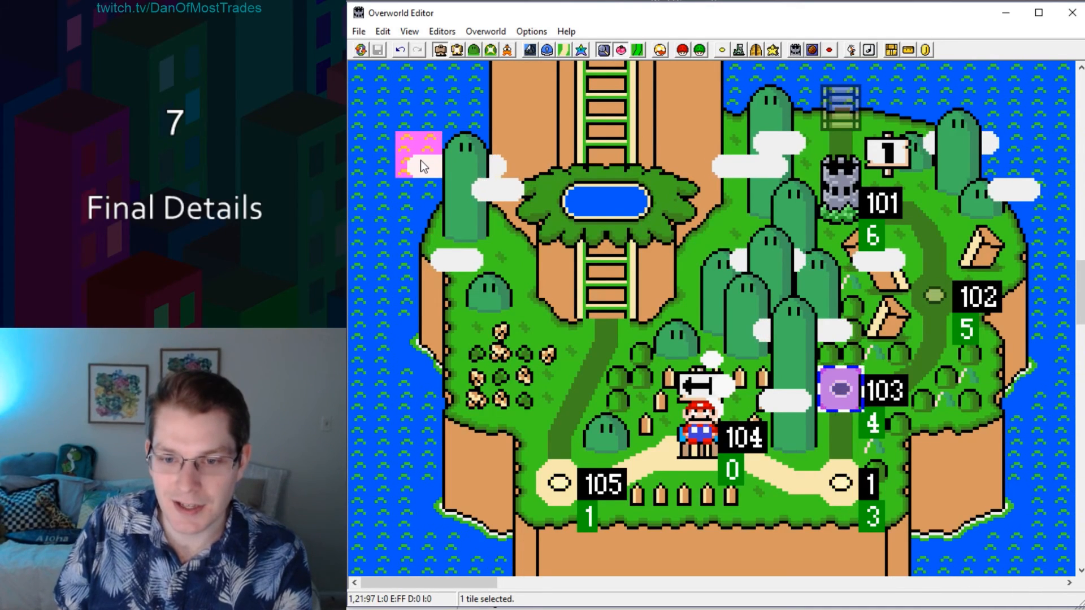
pyautogui.moveTo(420, 161); pyautogui.dragTo(415, 53)
pyautogui.click(406, 31)
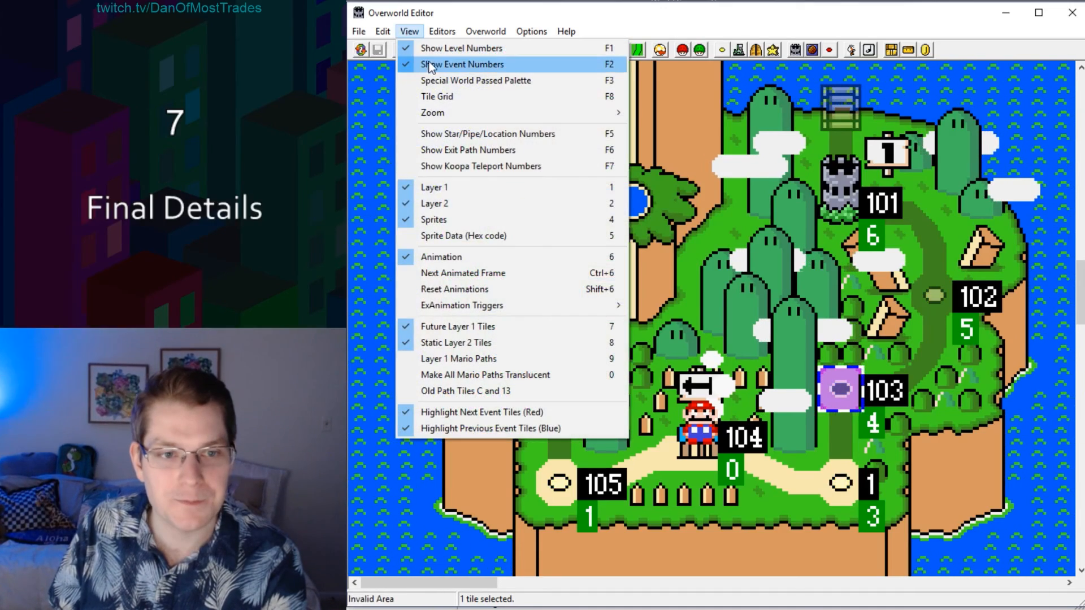
pyautogui.click(430, 64)
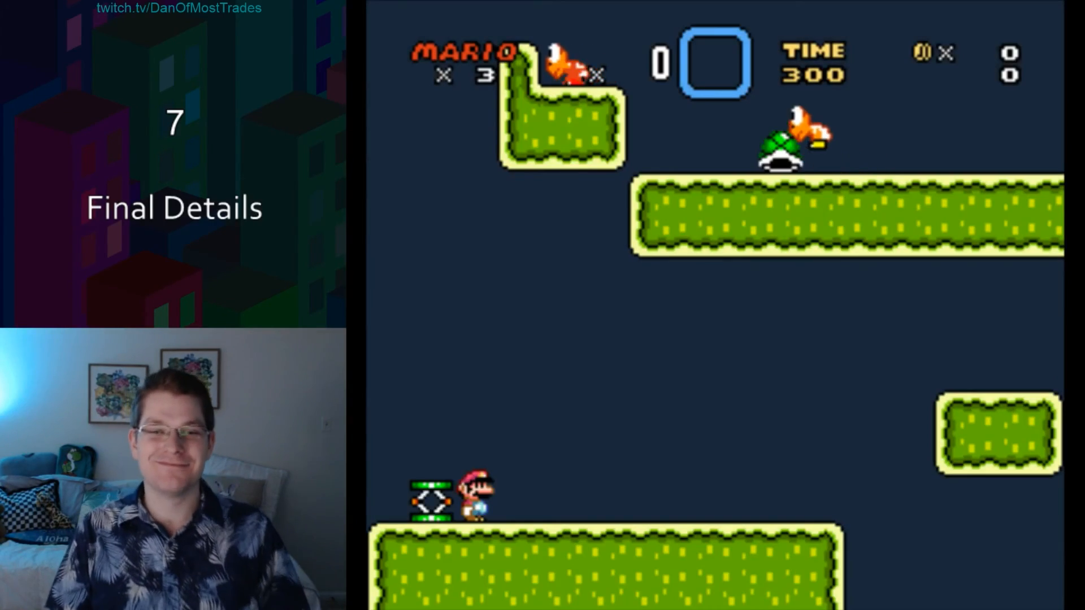